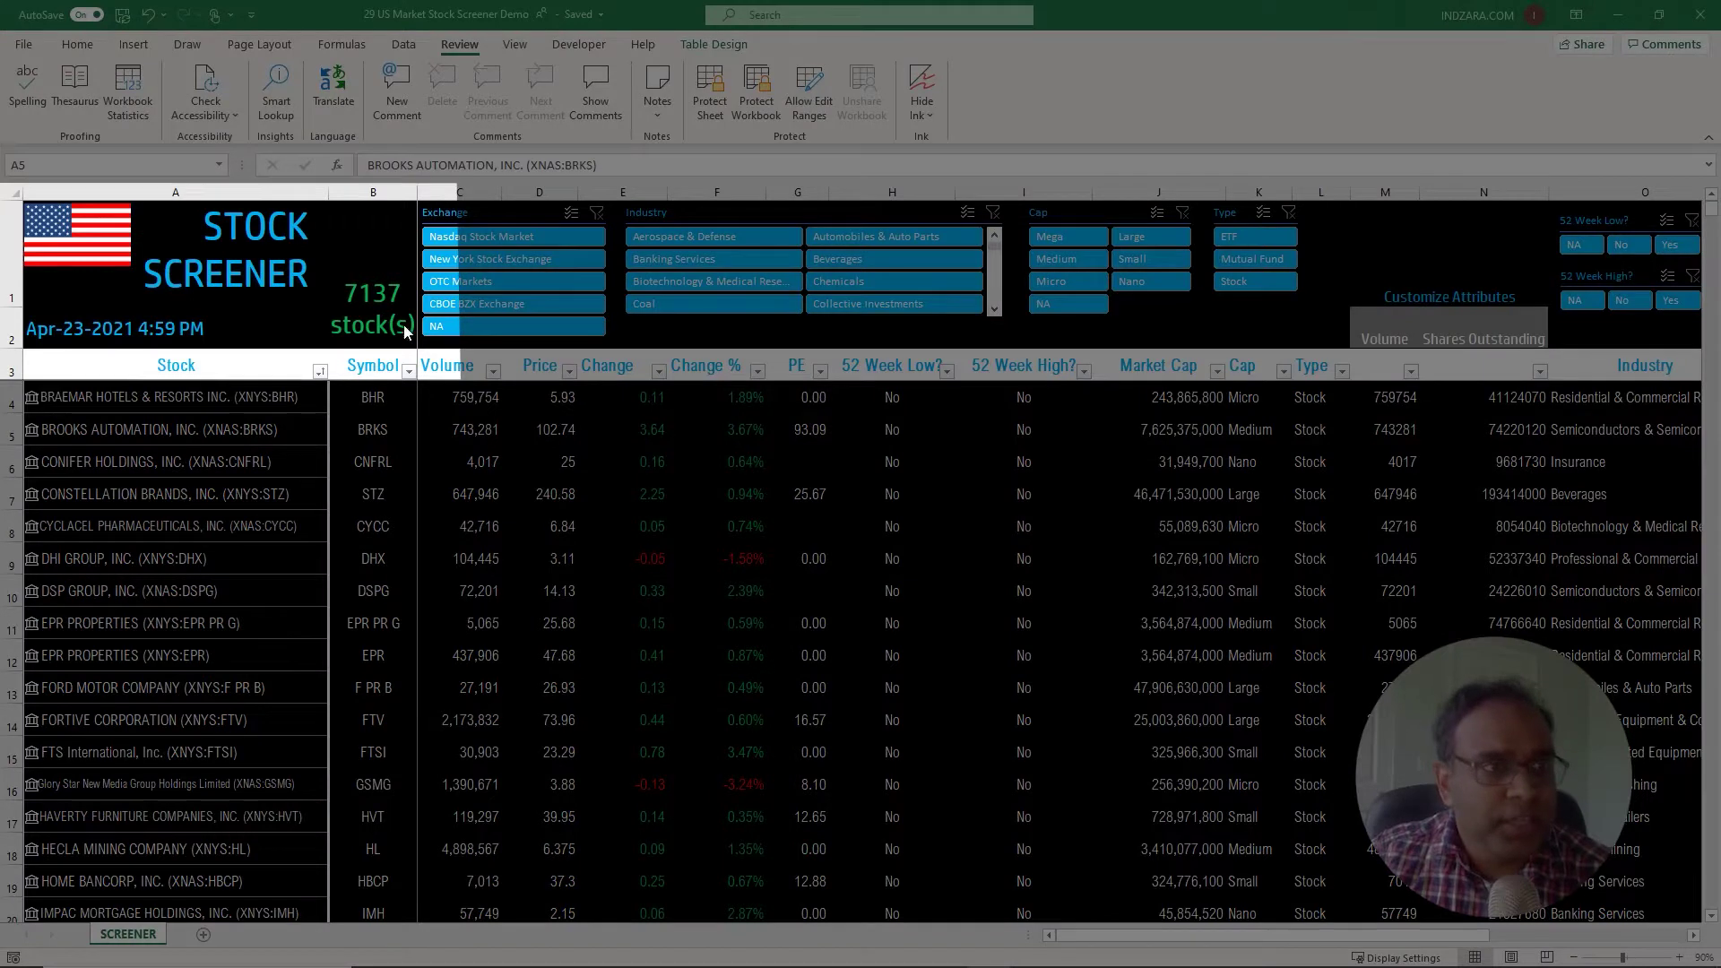
# Step: Inspect the formulas behind the latest trade time in A2 and the stock count in B1
pyautogui.click(157, 327)
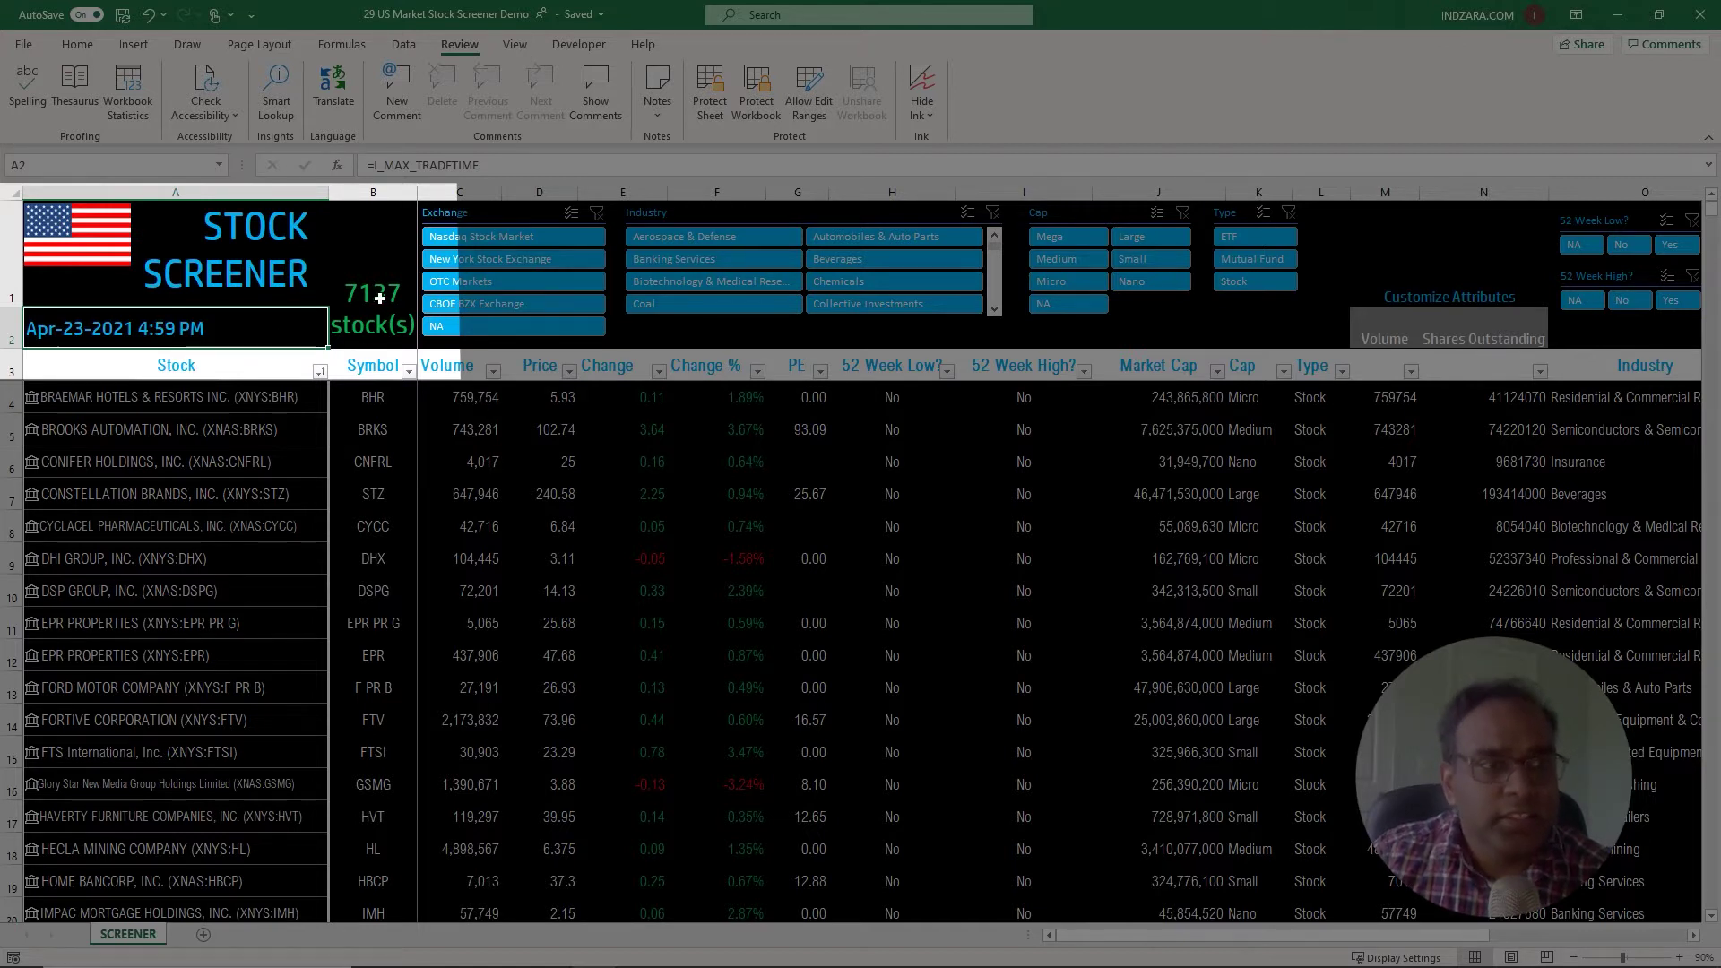
pyautogui.click(380, 297)
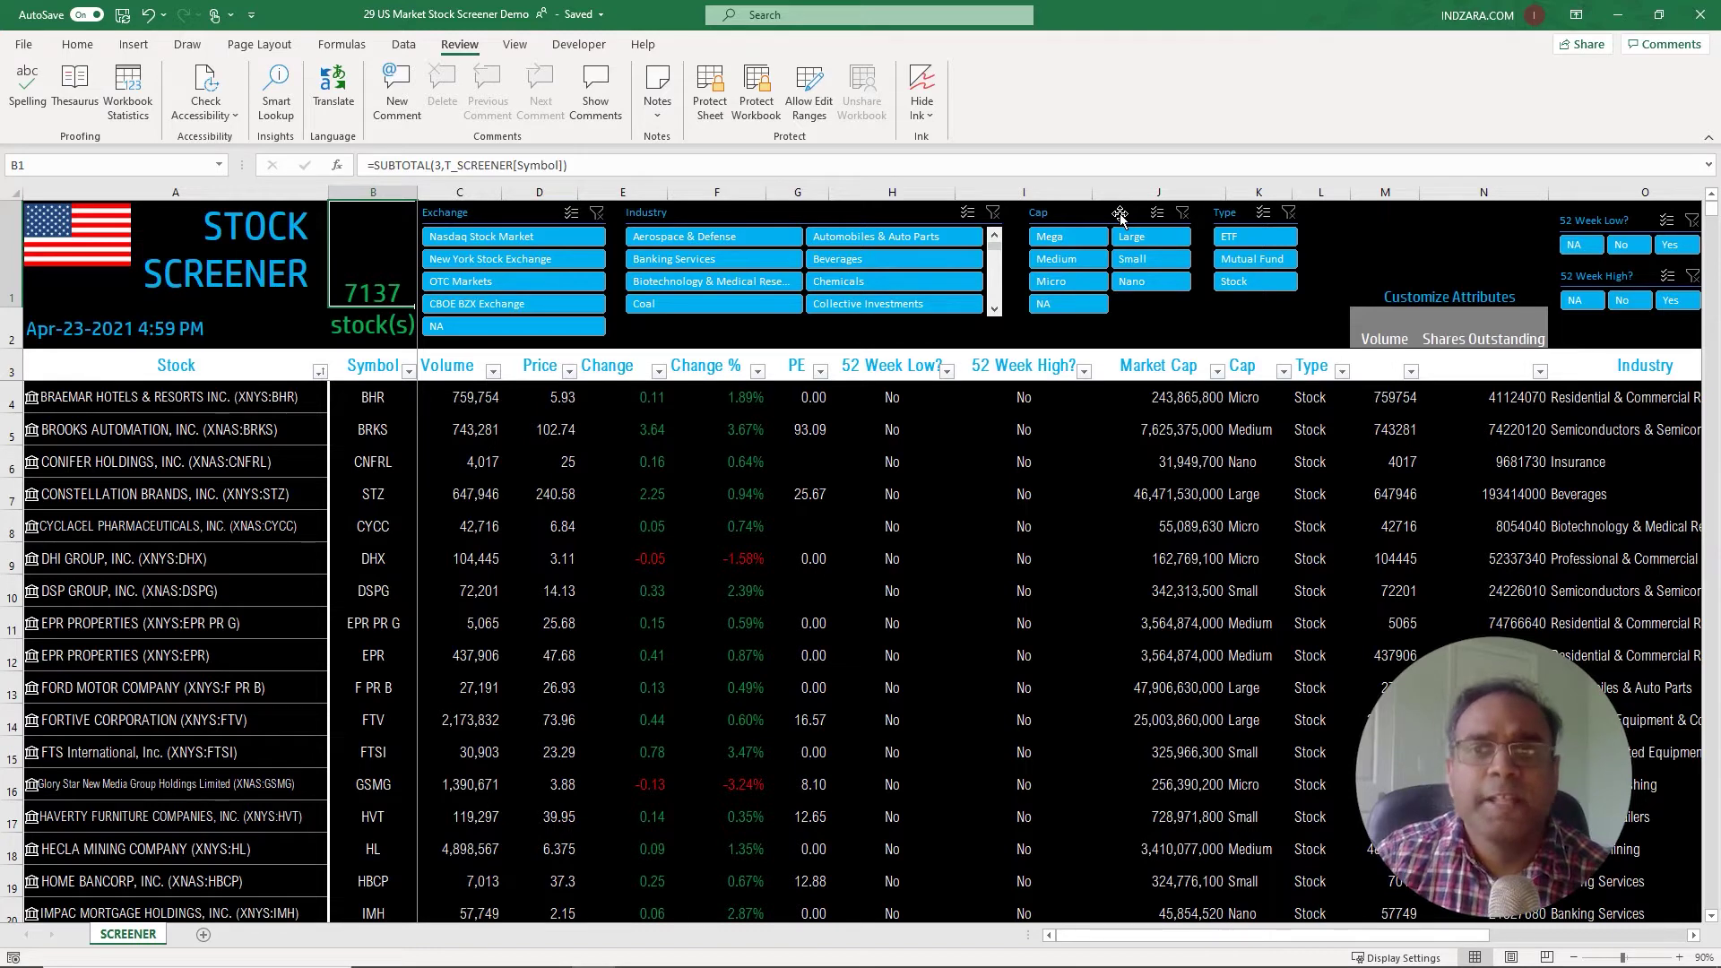
# Step: Filter the stock list by Nasdaq Stock Market, switch to New York Stock Exchange, and clear the Exchange filter
pyautogui.click(541, 242)
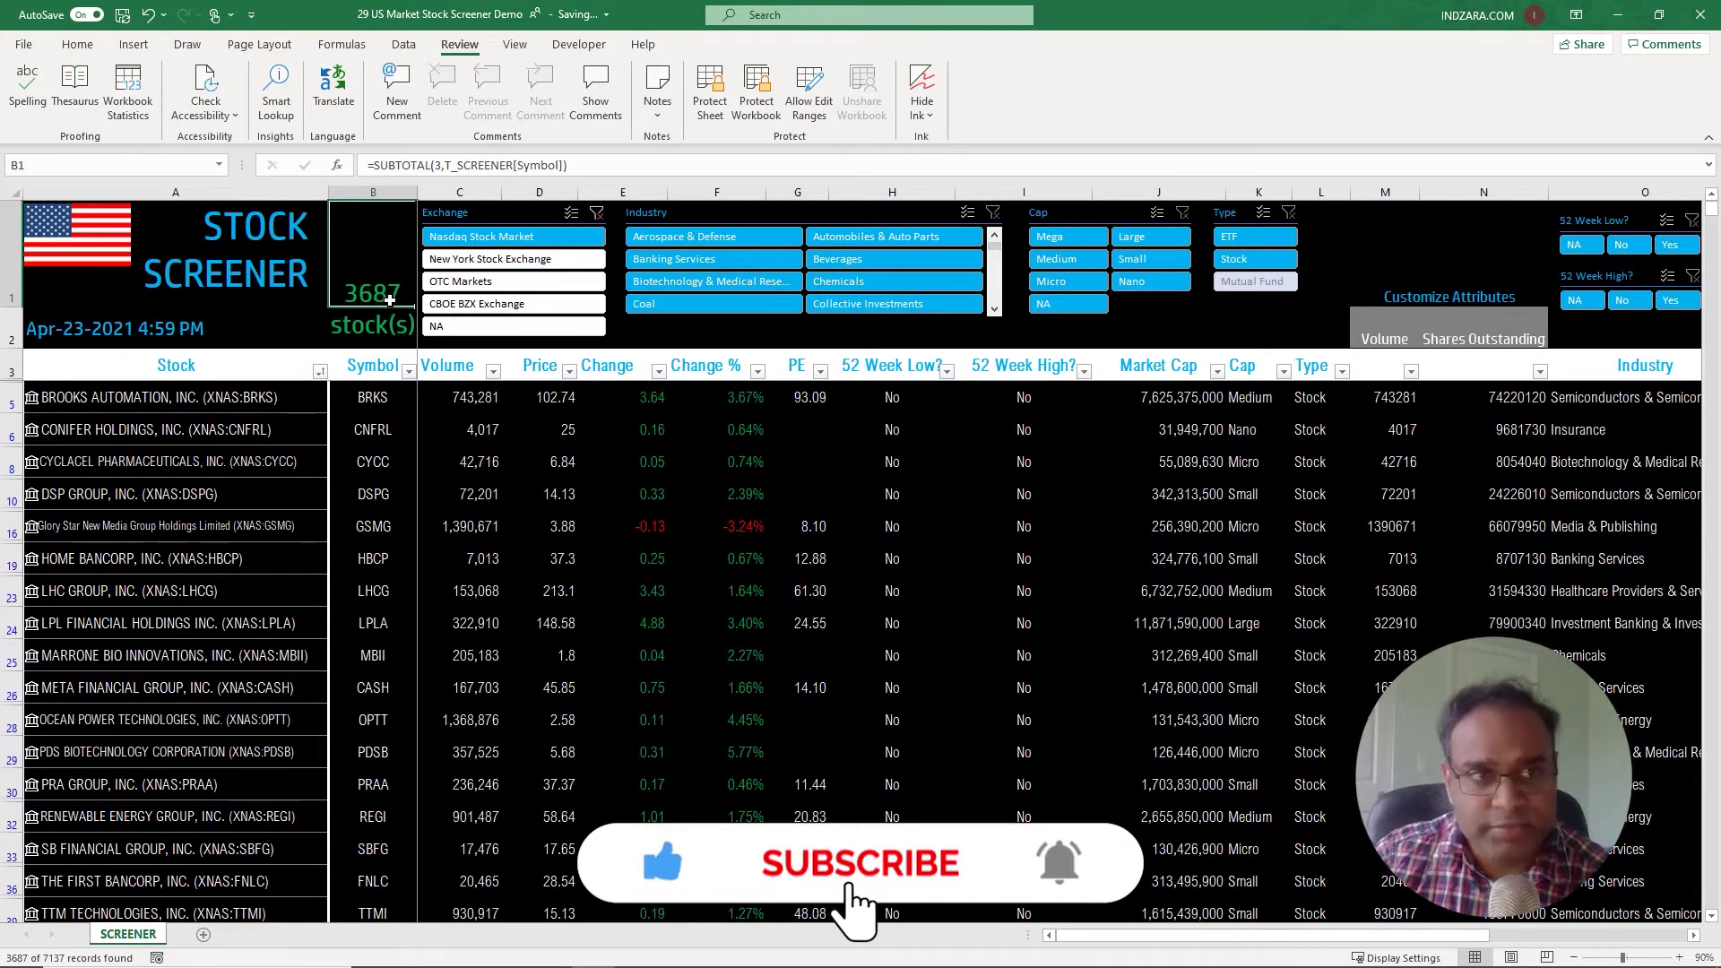
pyautogui.click(477, 260)
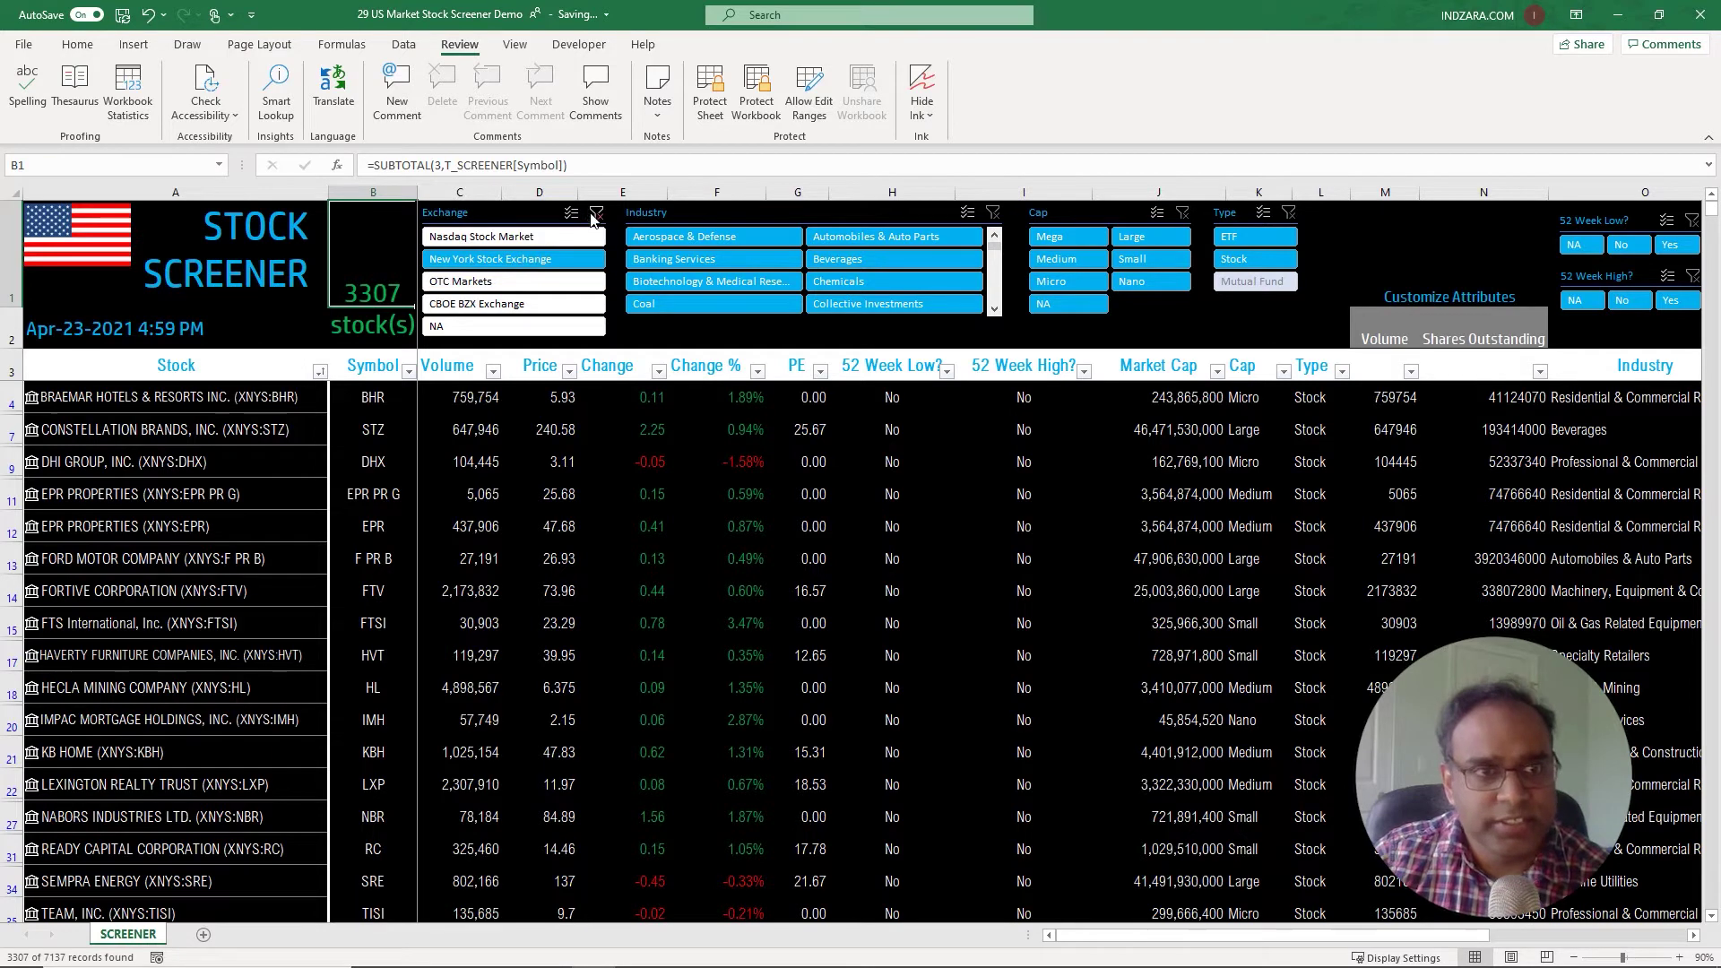
pyautogui.click(596, 214)
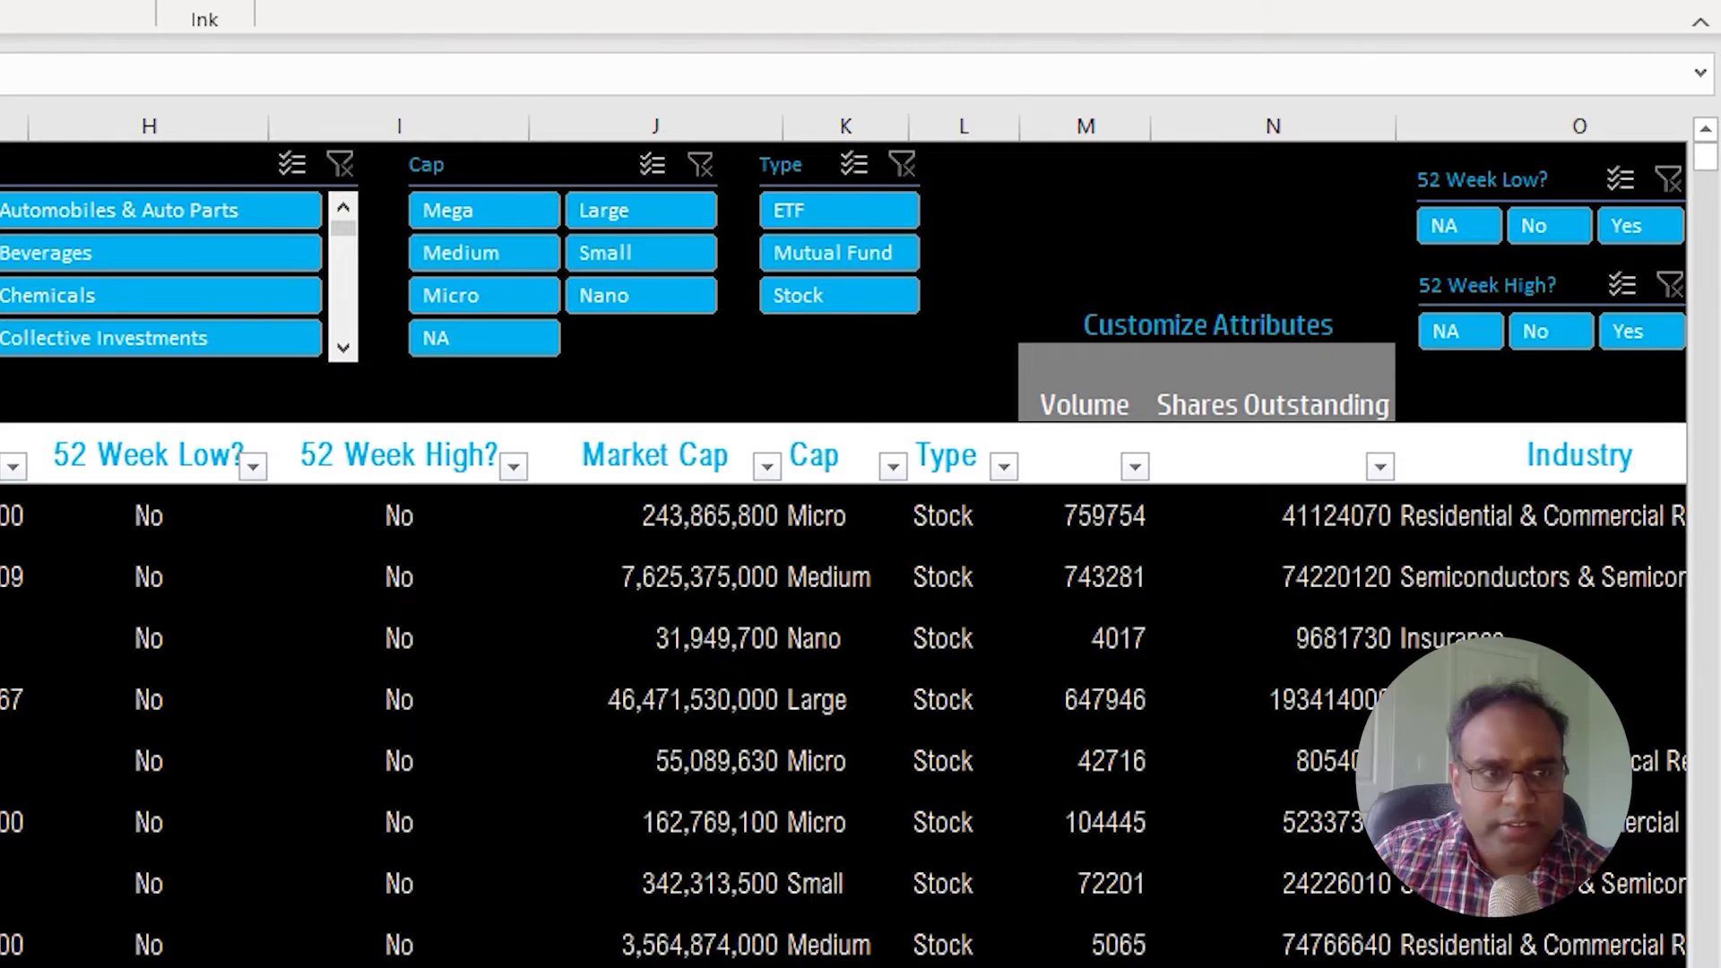
# Step: Filter the screener to 52 Week Low "Yes", inspect the Price cells of the matching stocks, and clear the filter
pyautogui.hscroll(5, 1334, 667)
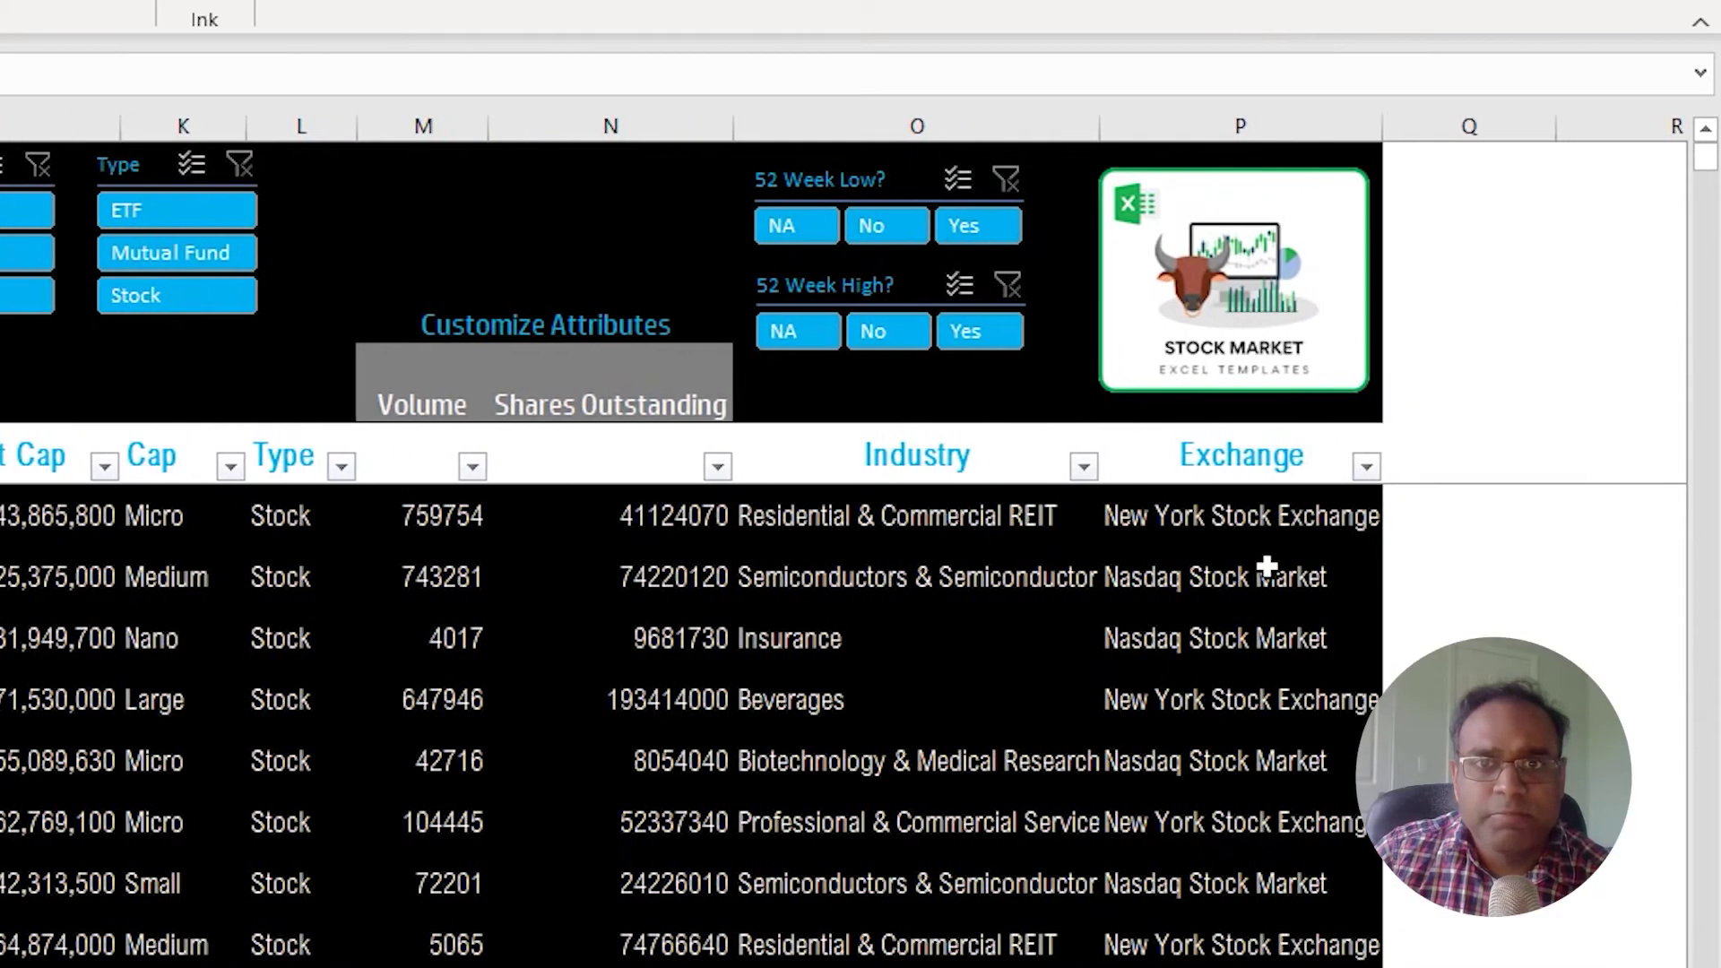
pyautogui.click(978, 227)
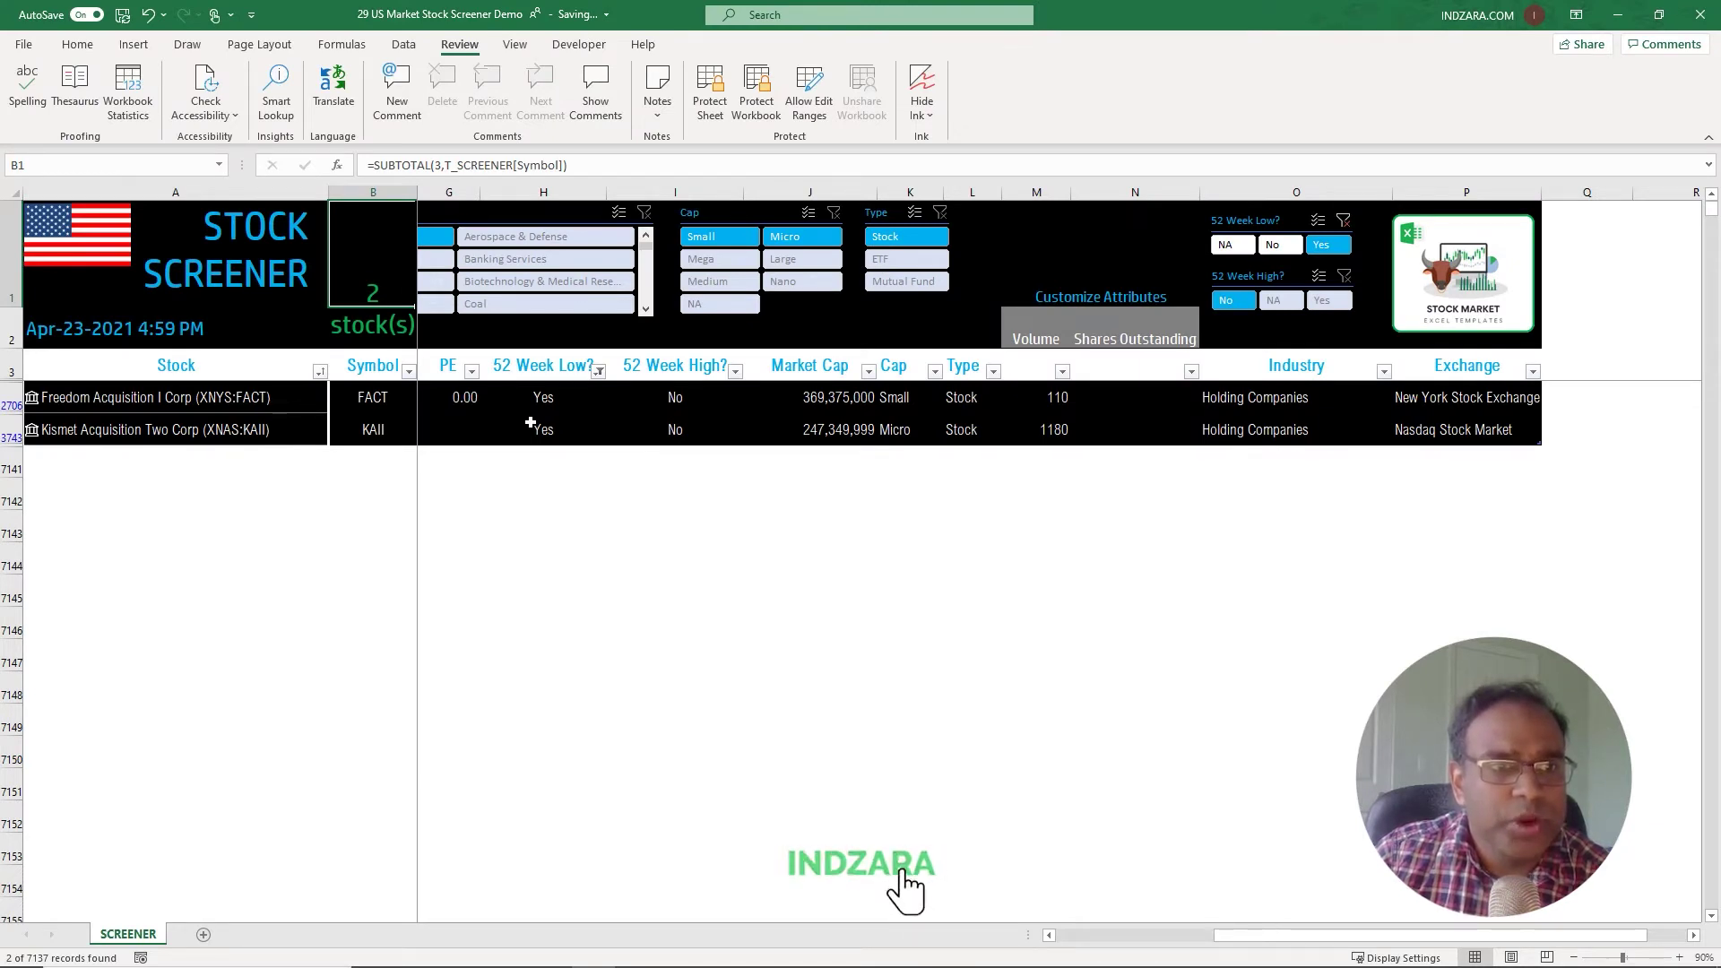
pyautogui.click(530, 422)
pyautogui.press('Left')
pyautogui.press('Left')
pyautogui.press('Left')
pyautogui.press('Left')
pyautogui.press('Left')
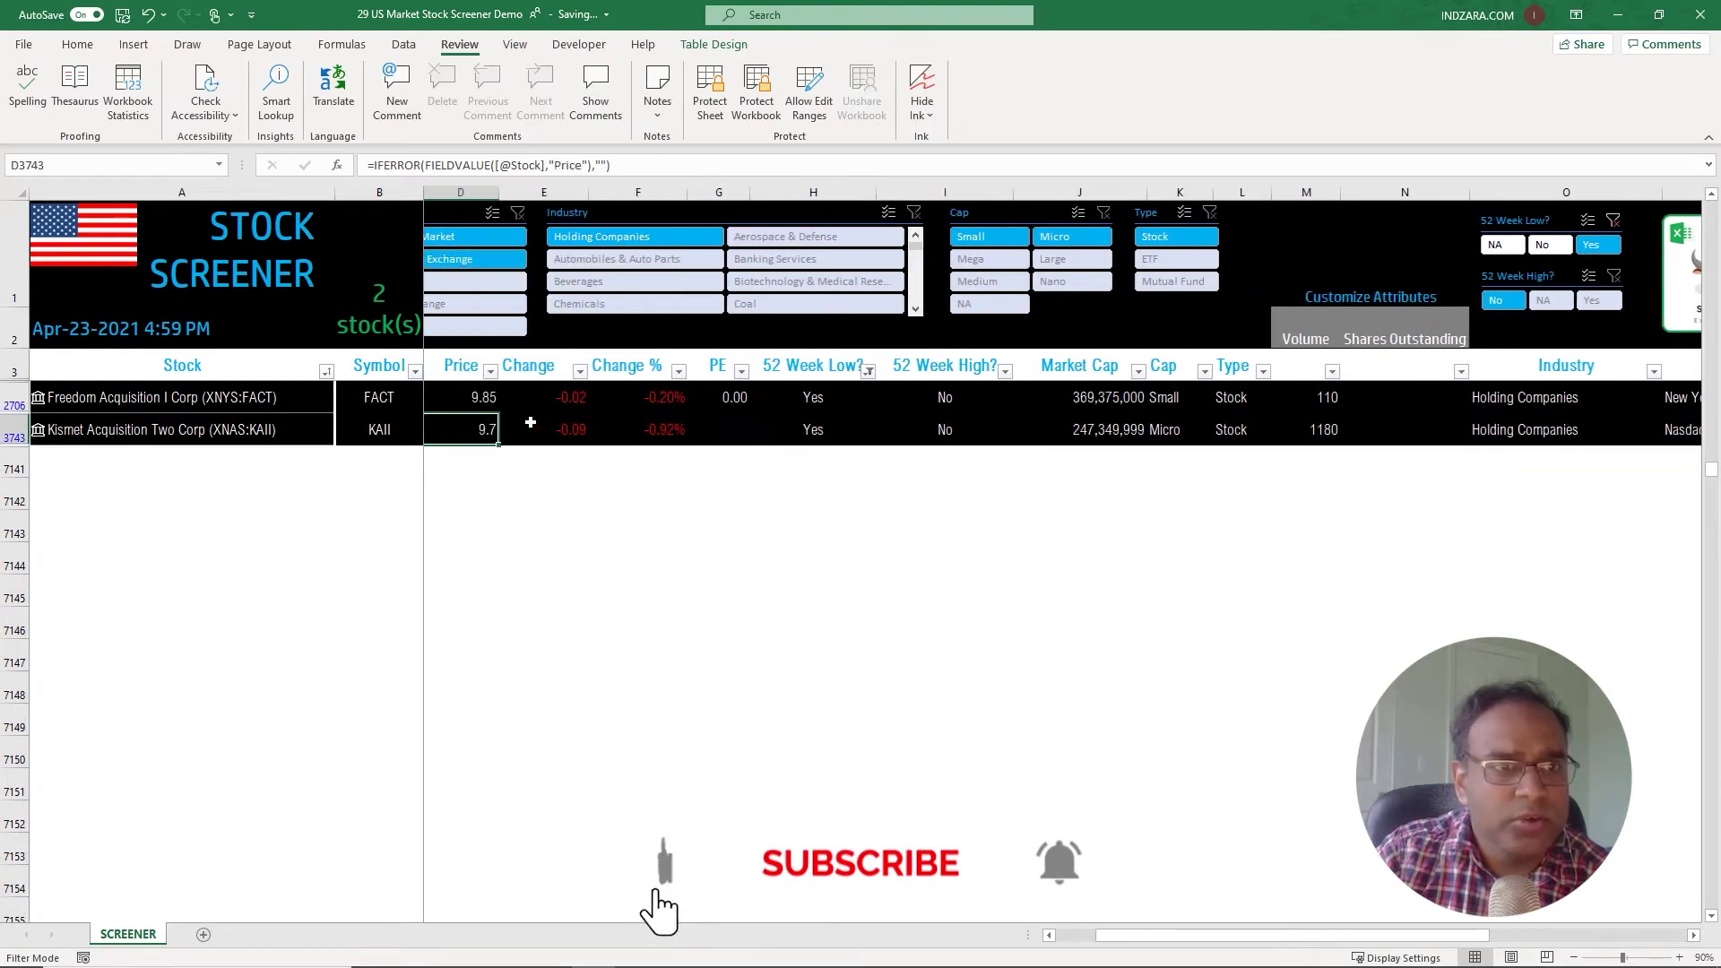
pyautogui.press('Left')
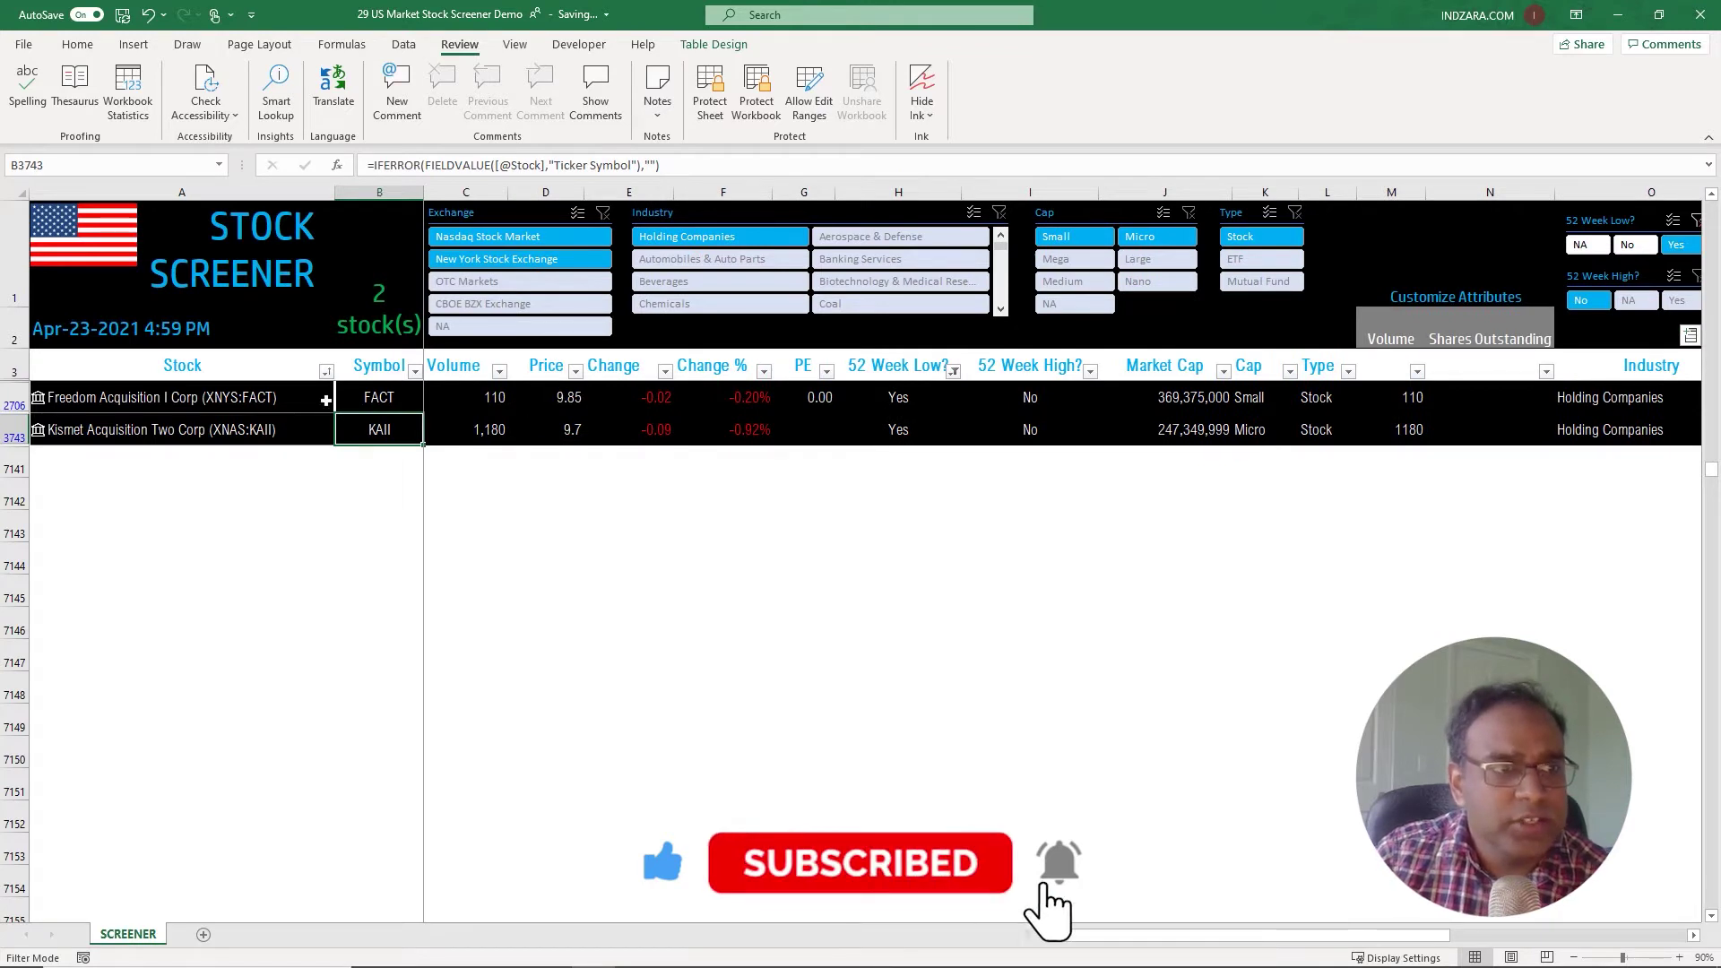
pyautogui.click(564, 401)
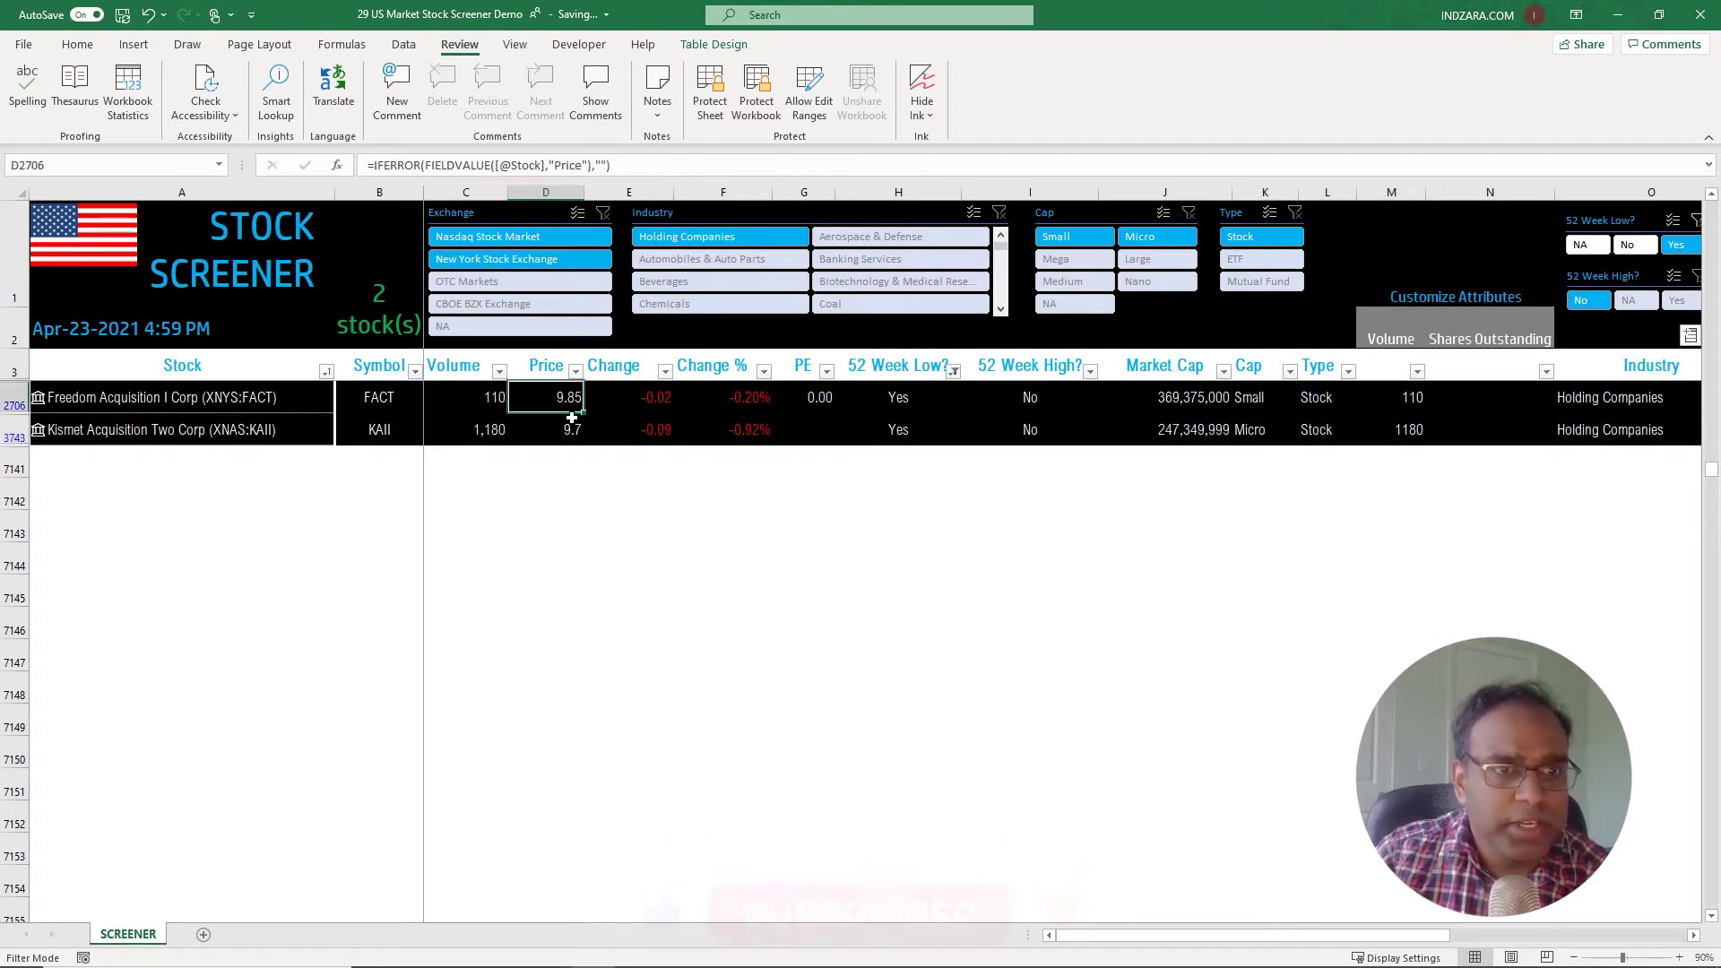
pyautogui.click(571, 426)
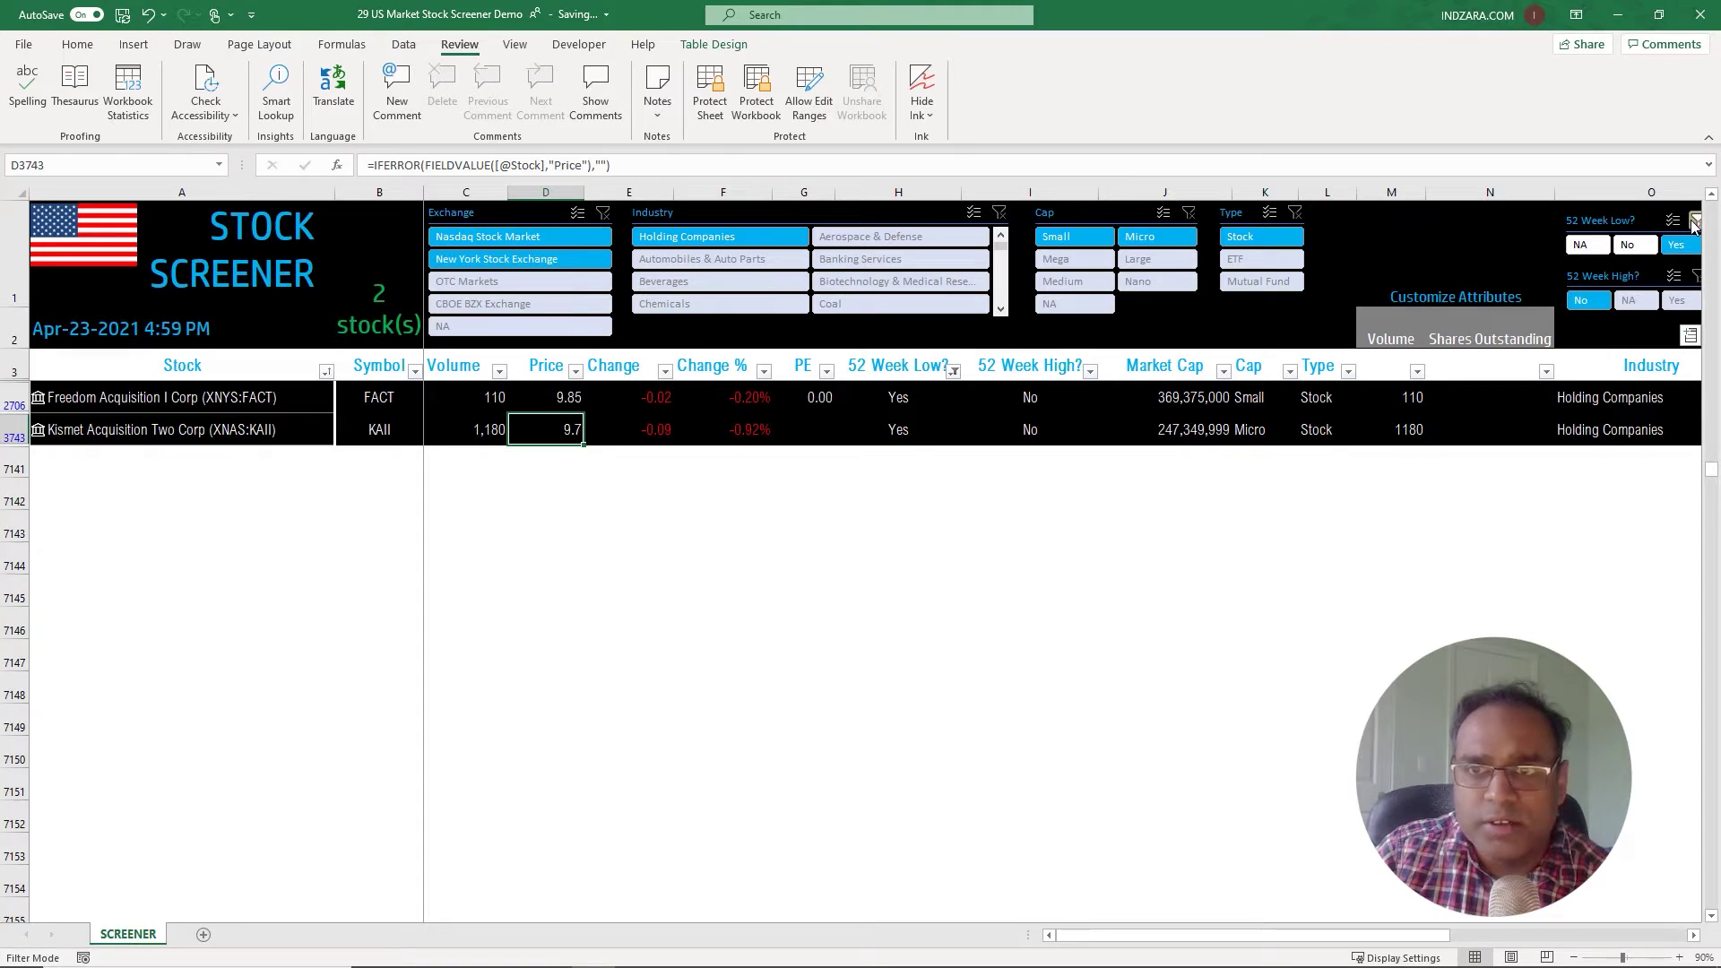
pyautogui.click(1683, 248)
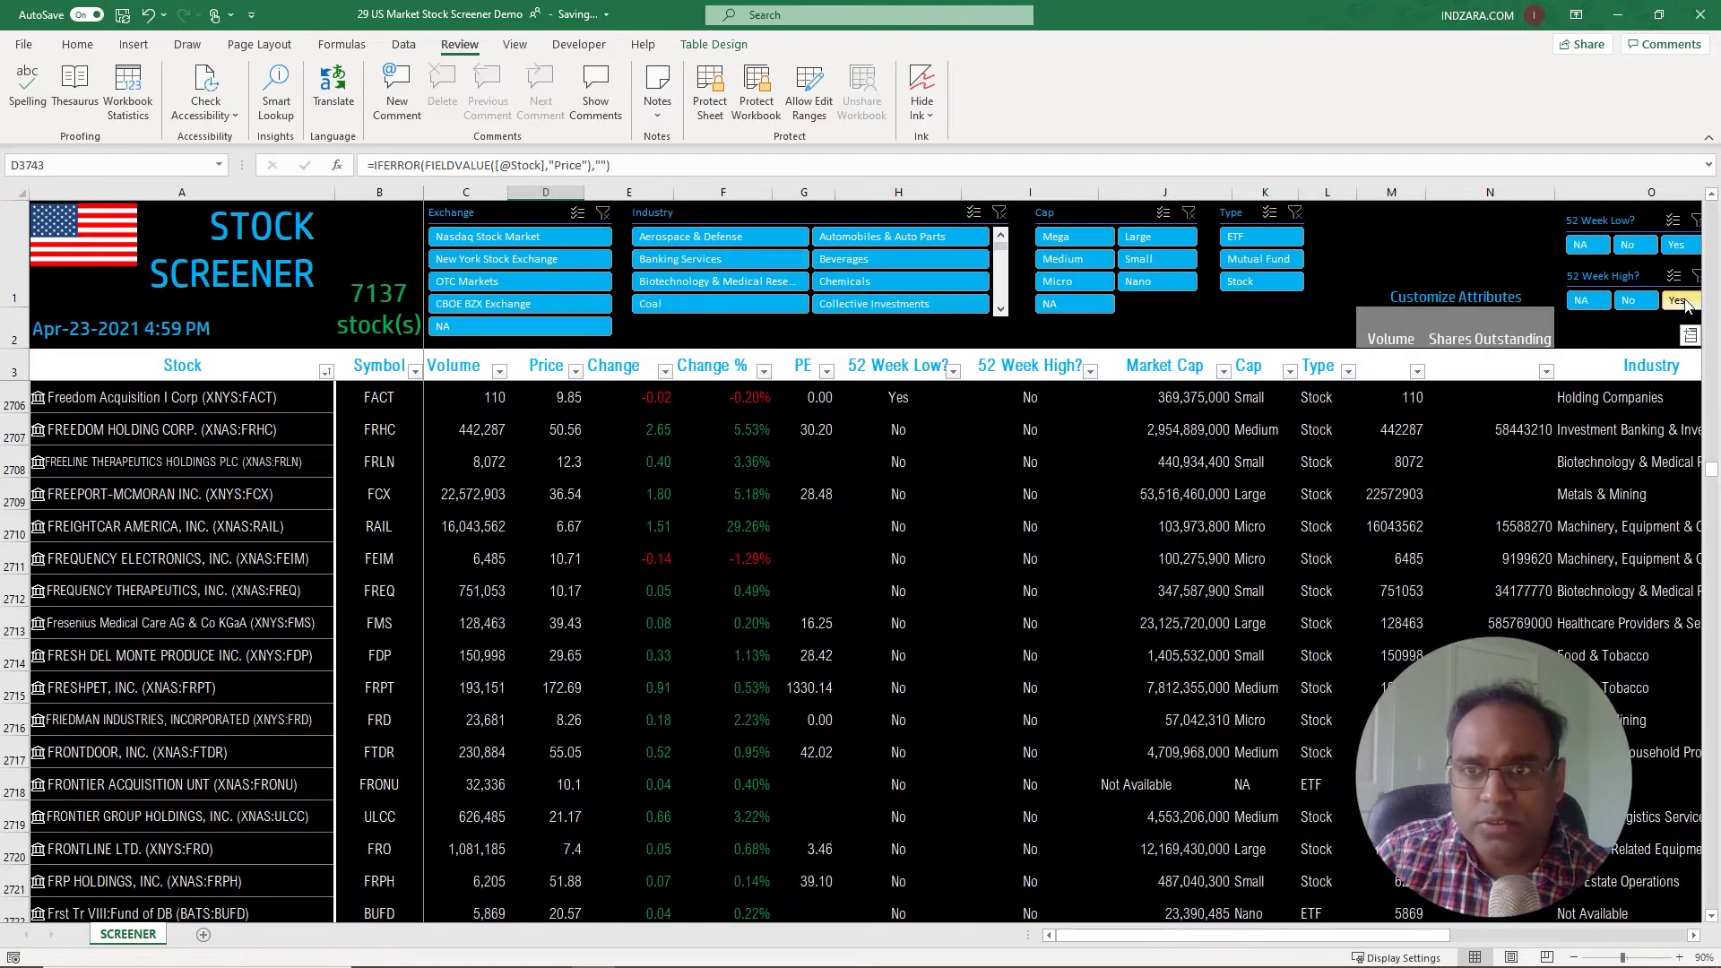
# Step: Filter the screener to 52 Week High "Yes", inspect the Price cell of NRT, and clear the filter
pyautogui.click(1679, 301)
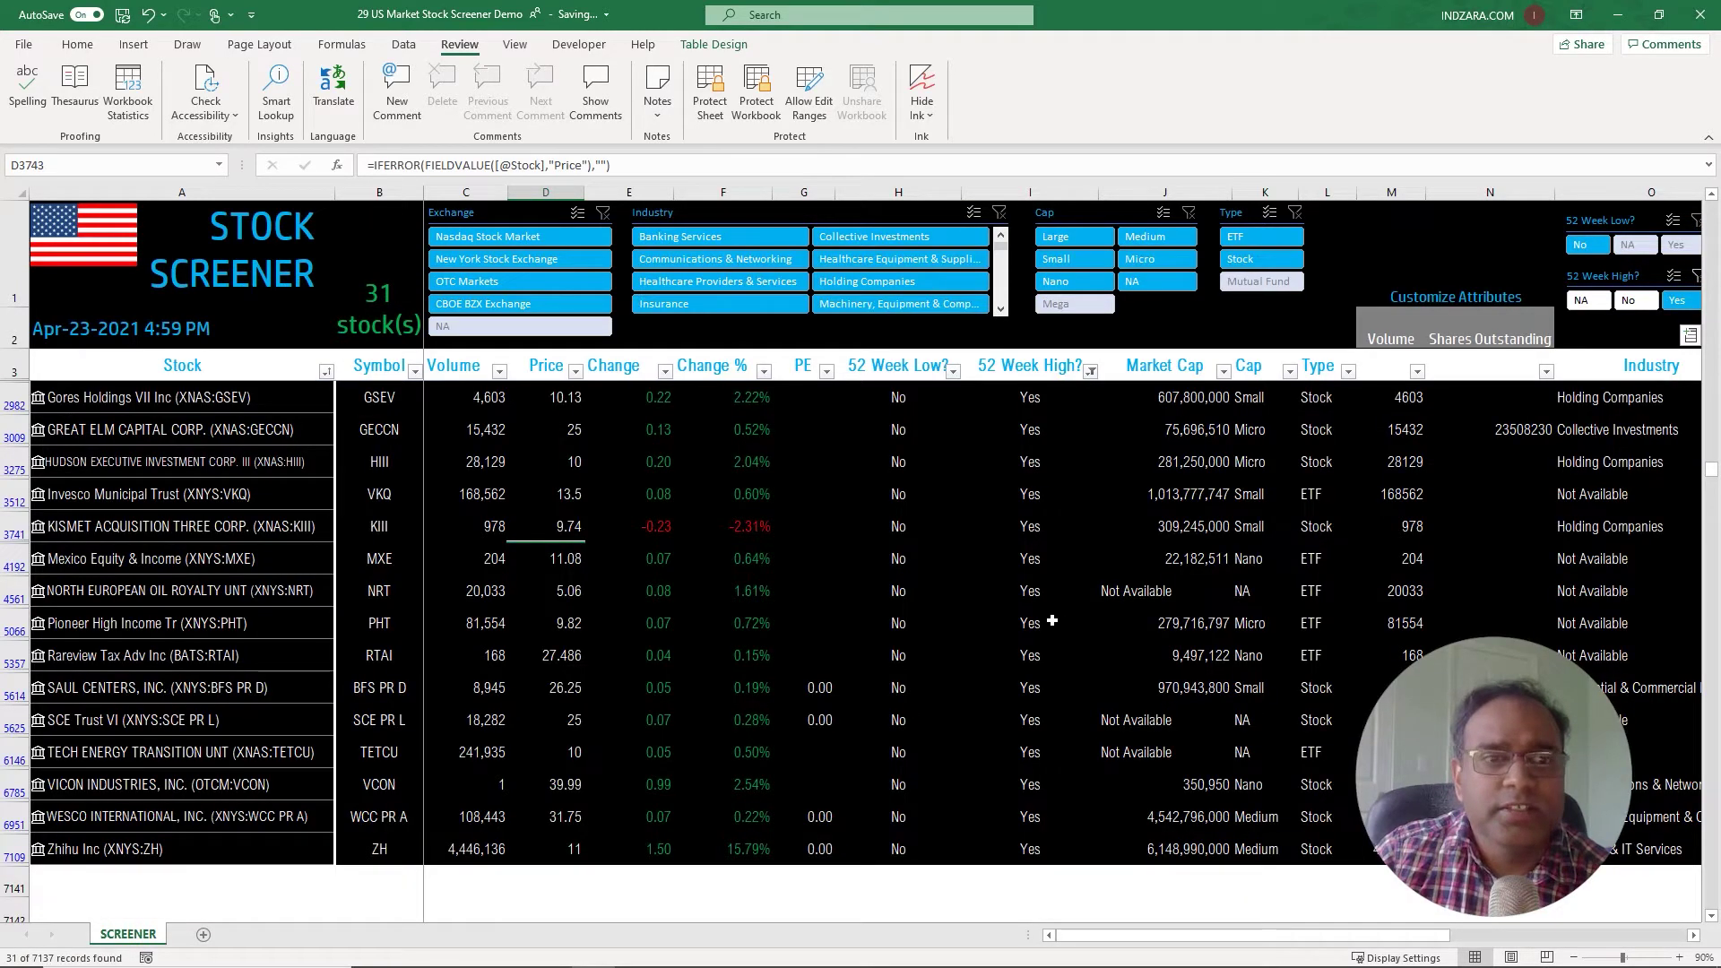
pyautogui.click(529, 591)
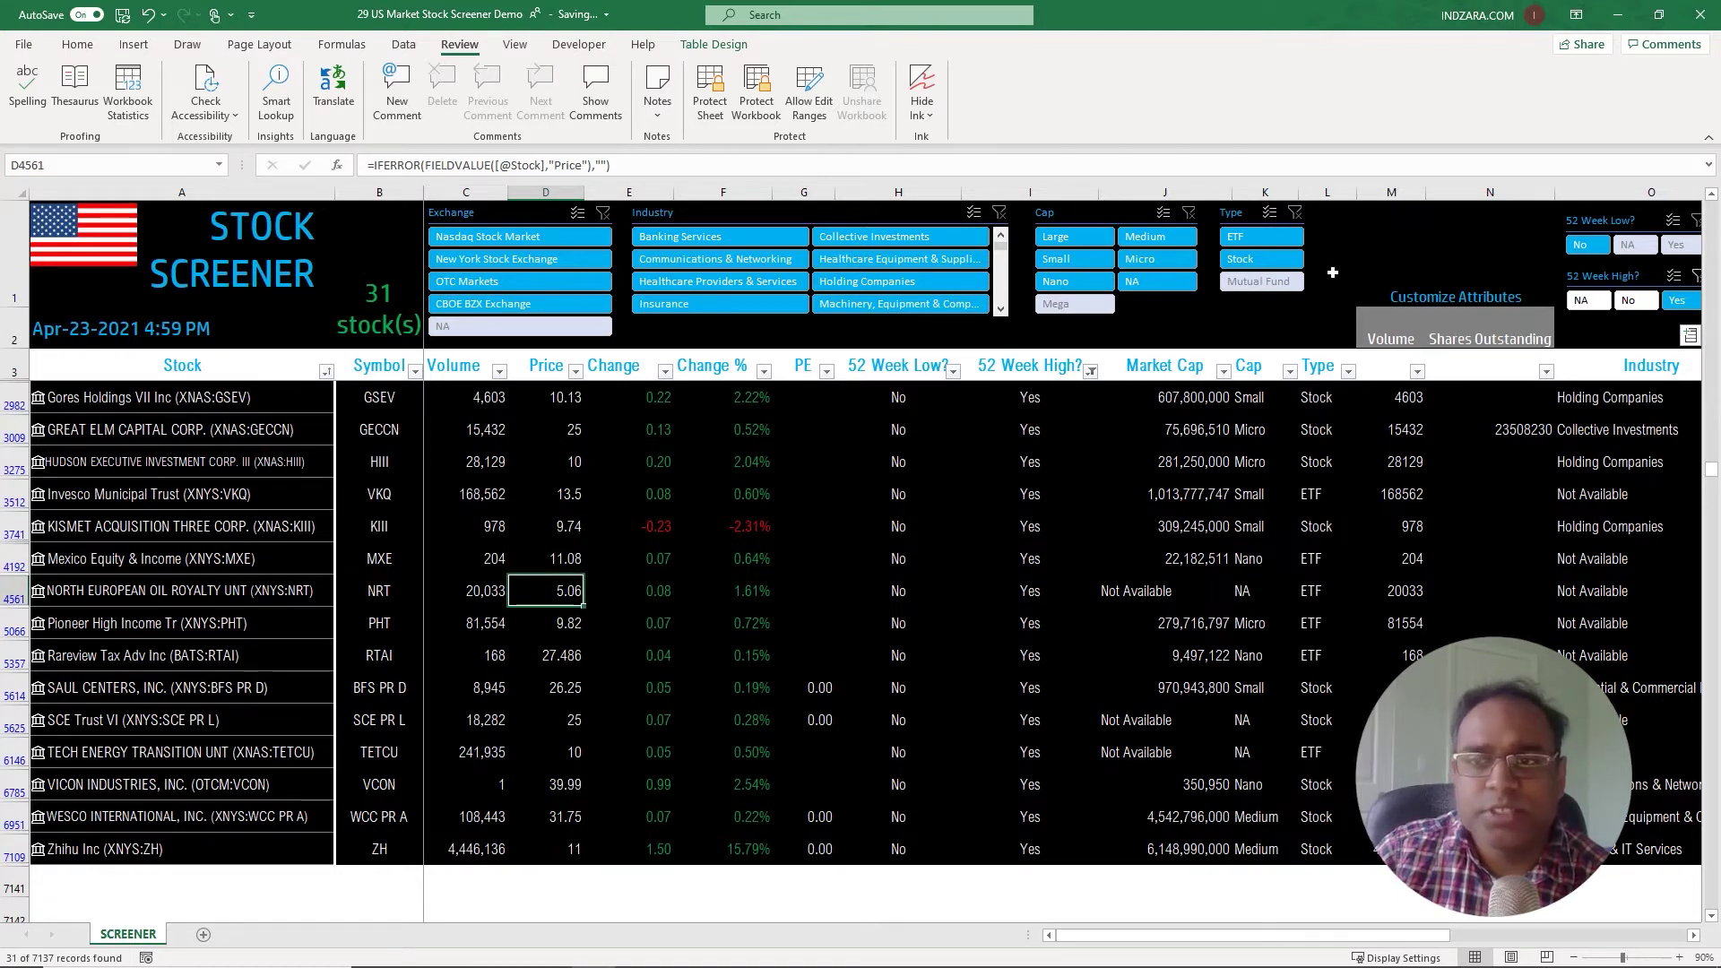
pyautogui.click(1694, 278)
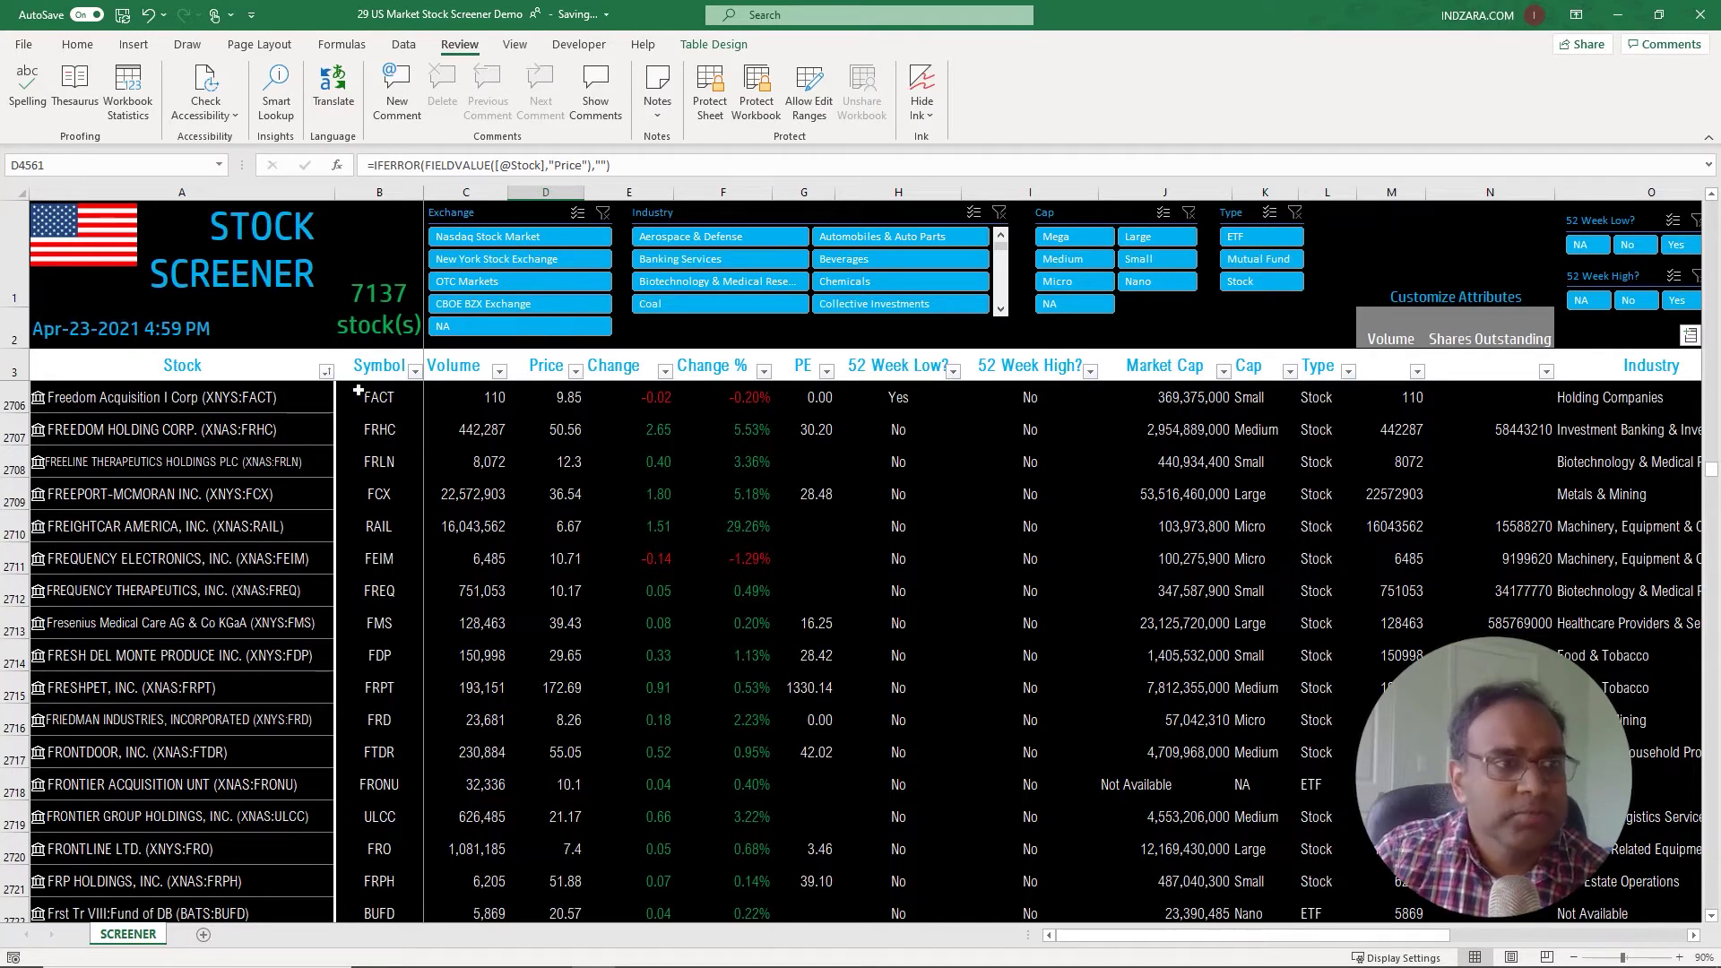
# Step: Go through the first stock's Stock, Symbol, Volume, Price, Change and Change % cells one by one
pyautogui.click(246, 375)
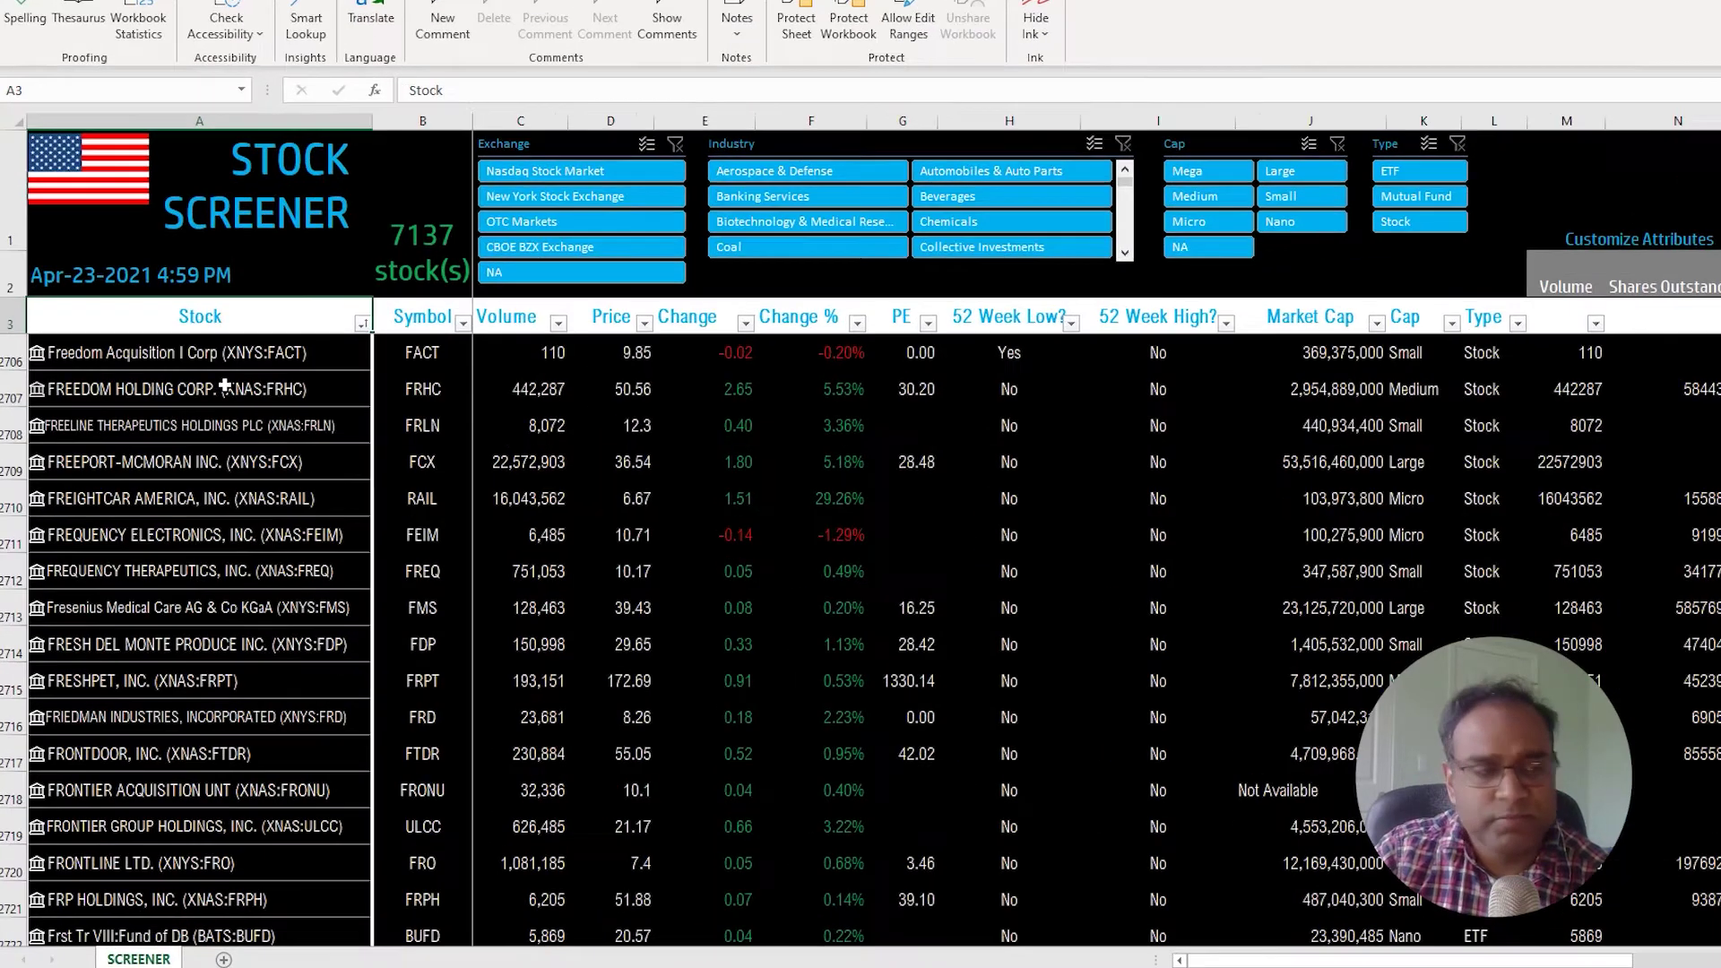
pyautogui.press('Down')
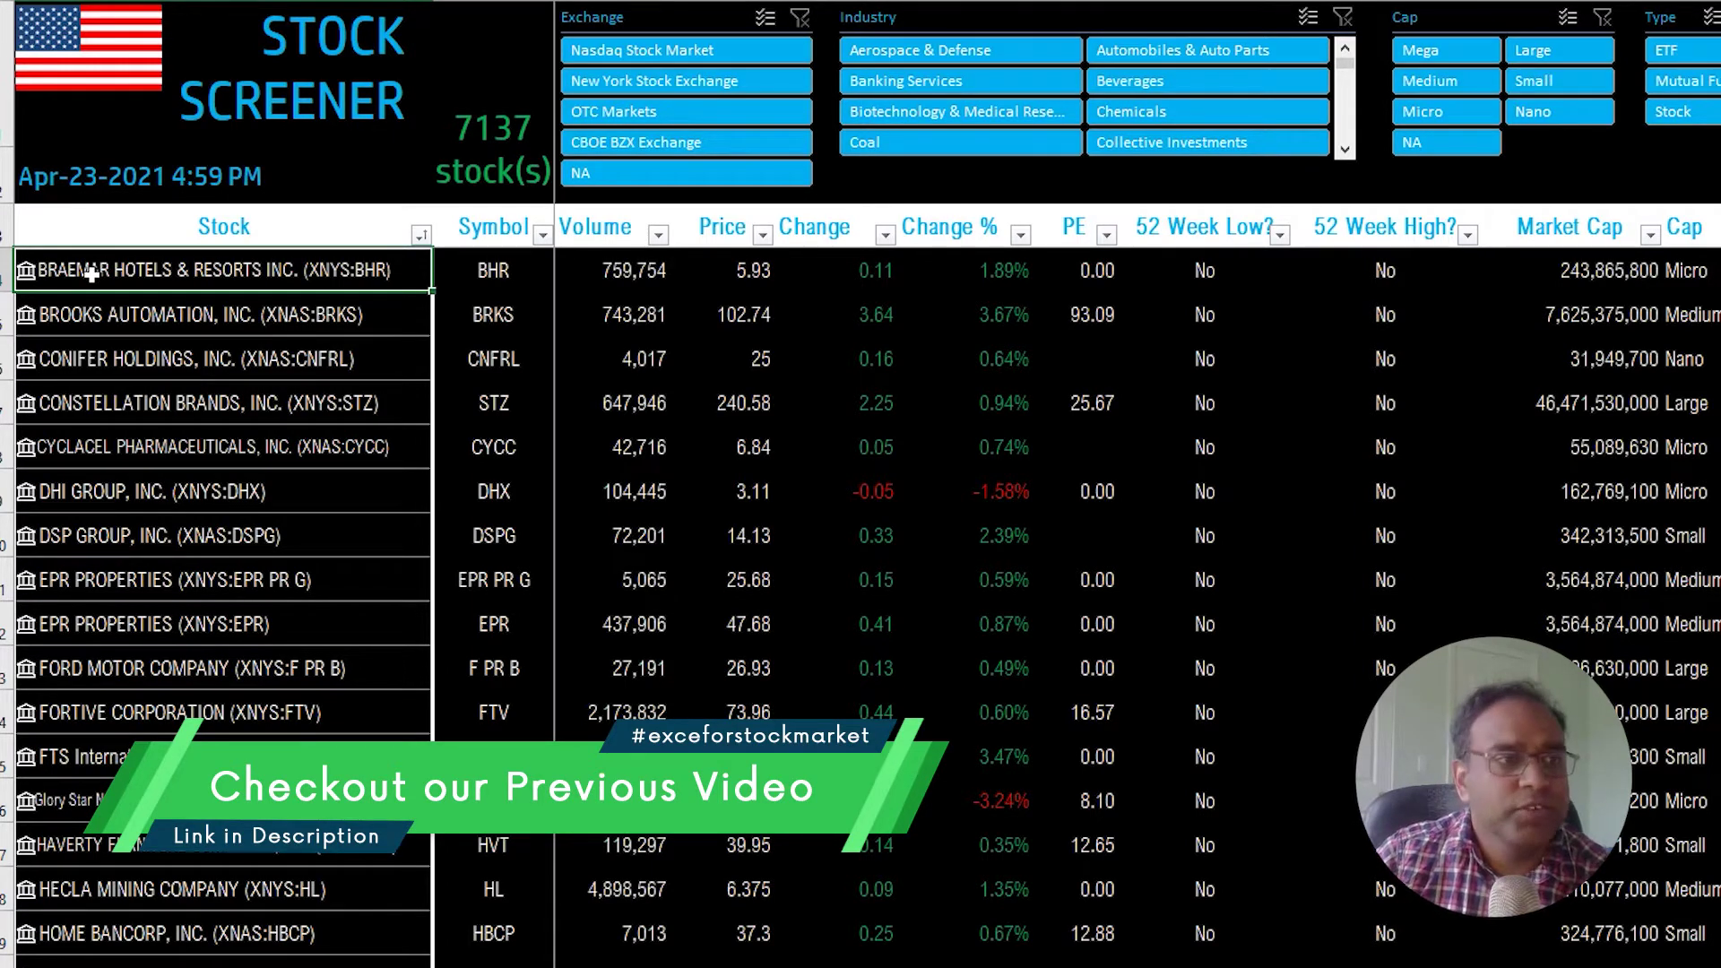
pyautogui.click(495, 281)
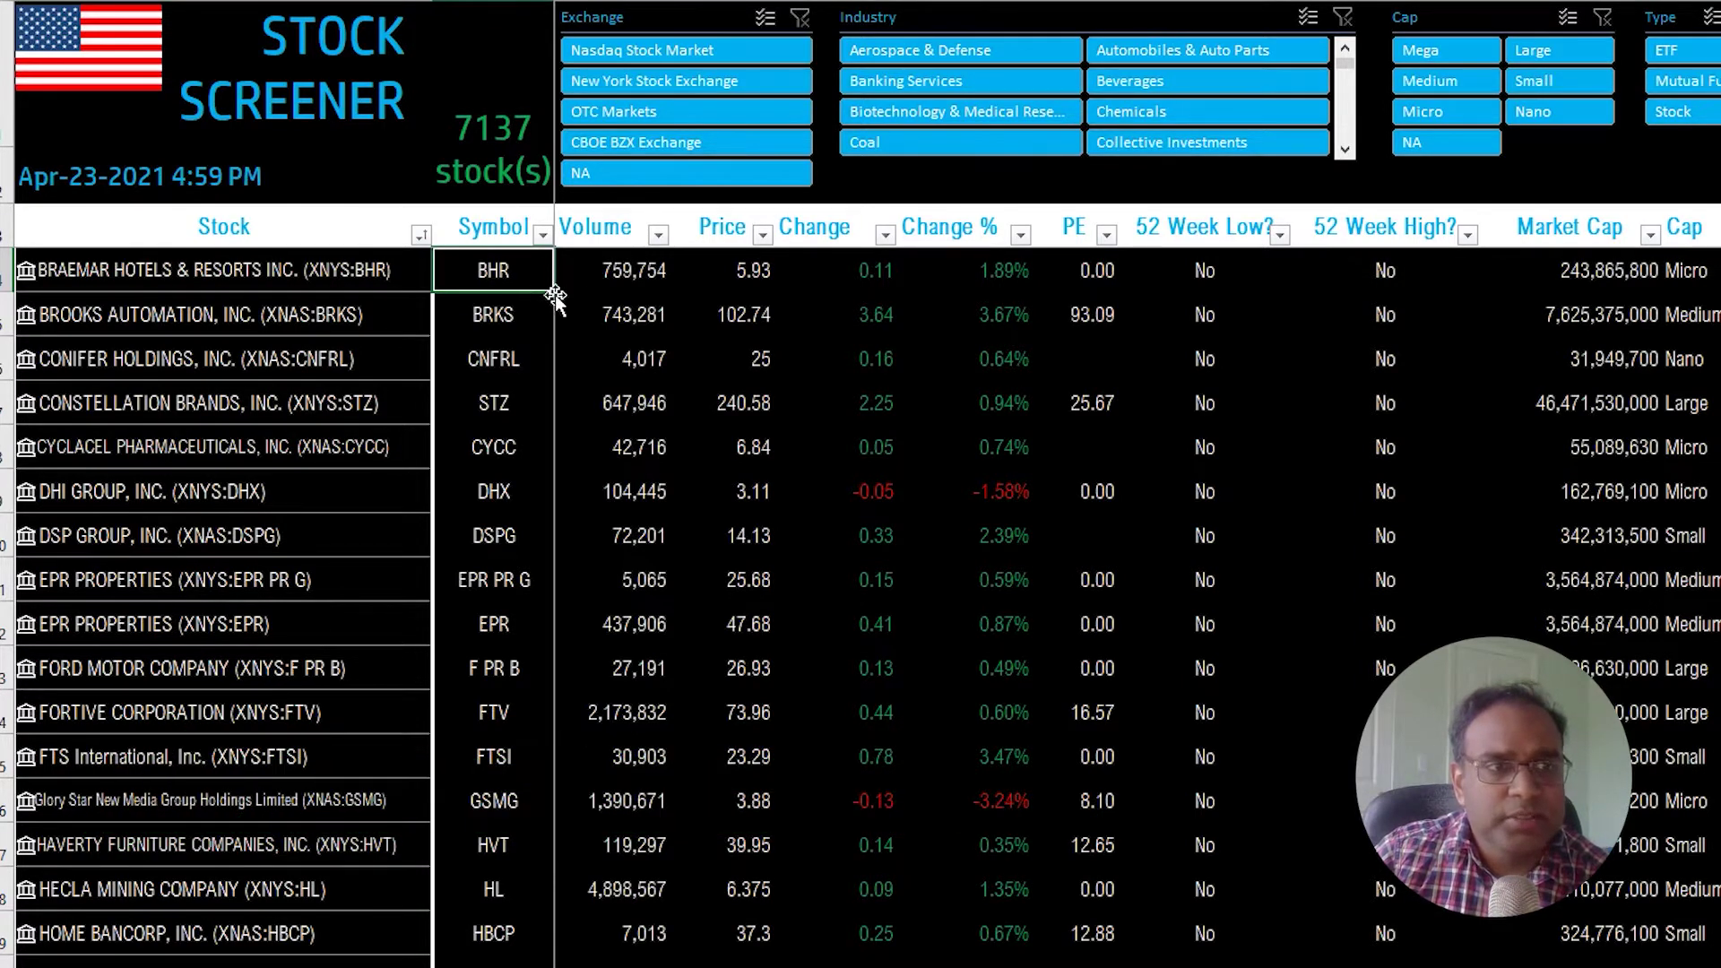
pyautogui.click(628, 284)
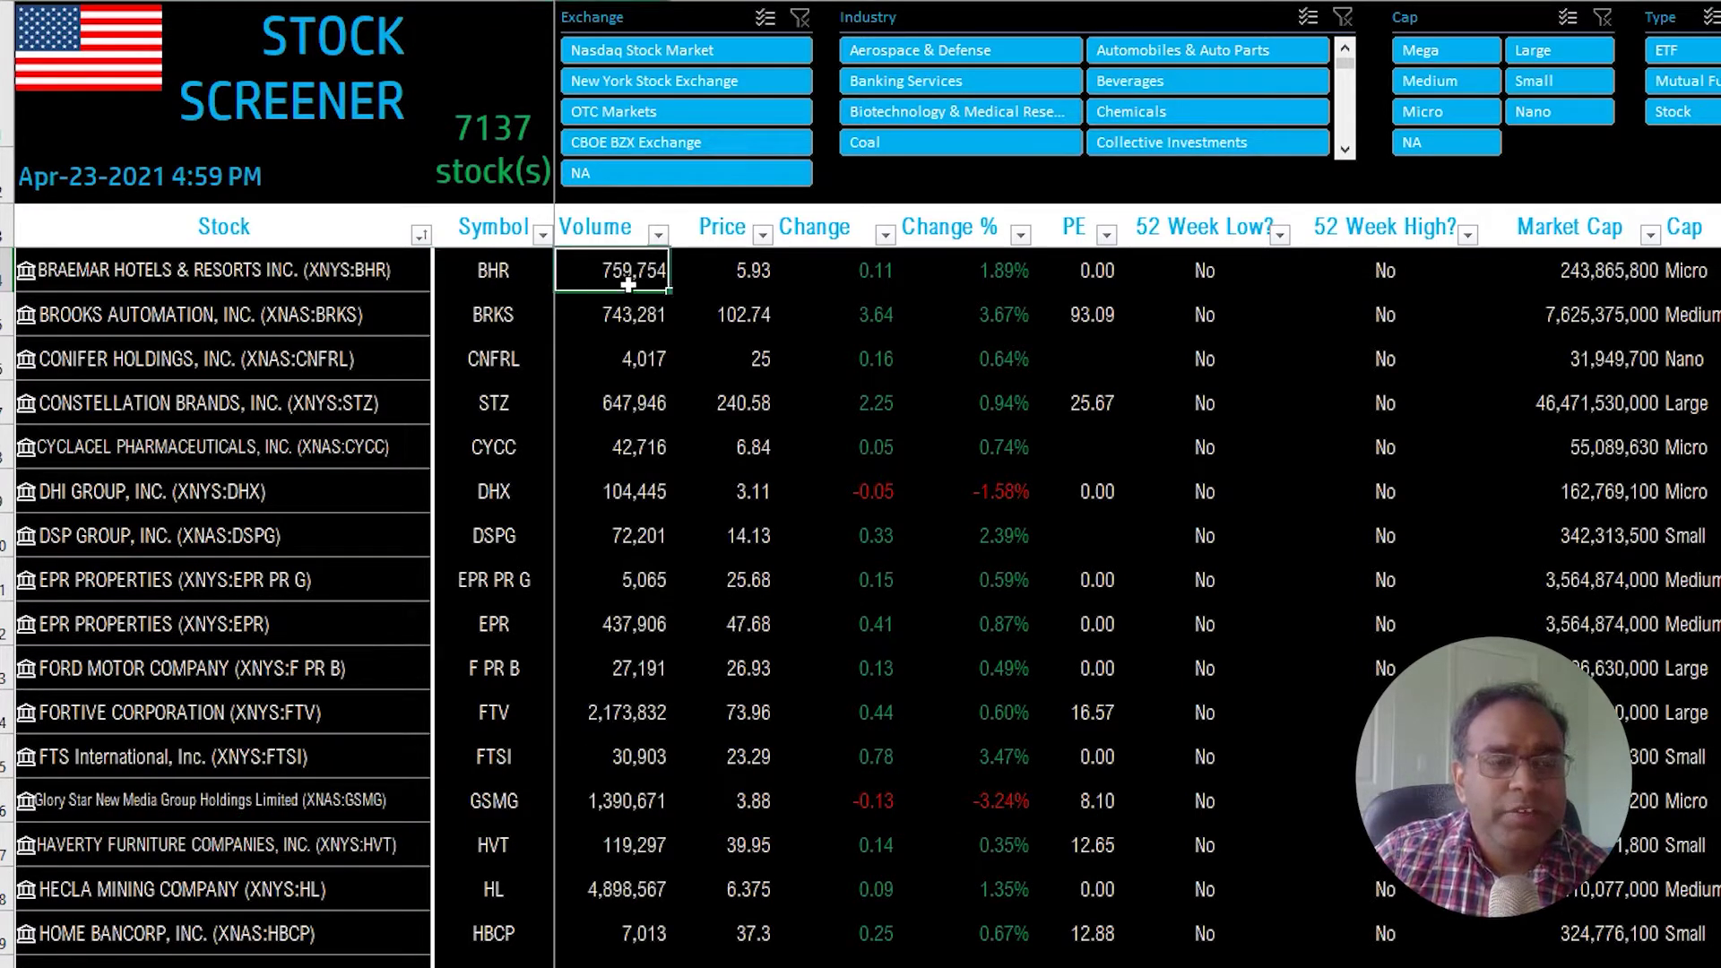
pyautogui.click(699, 278)
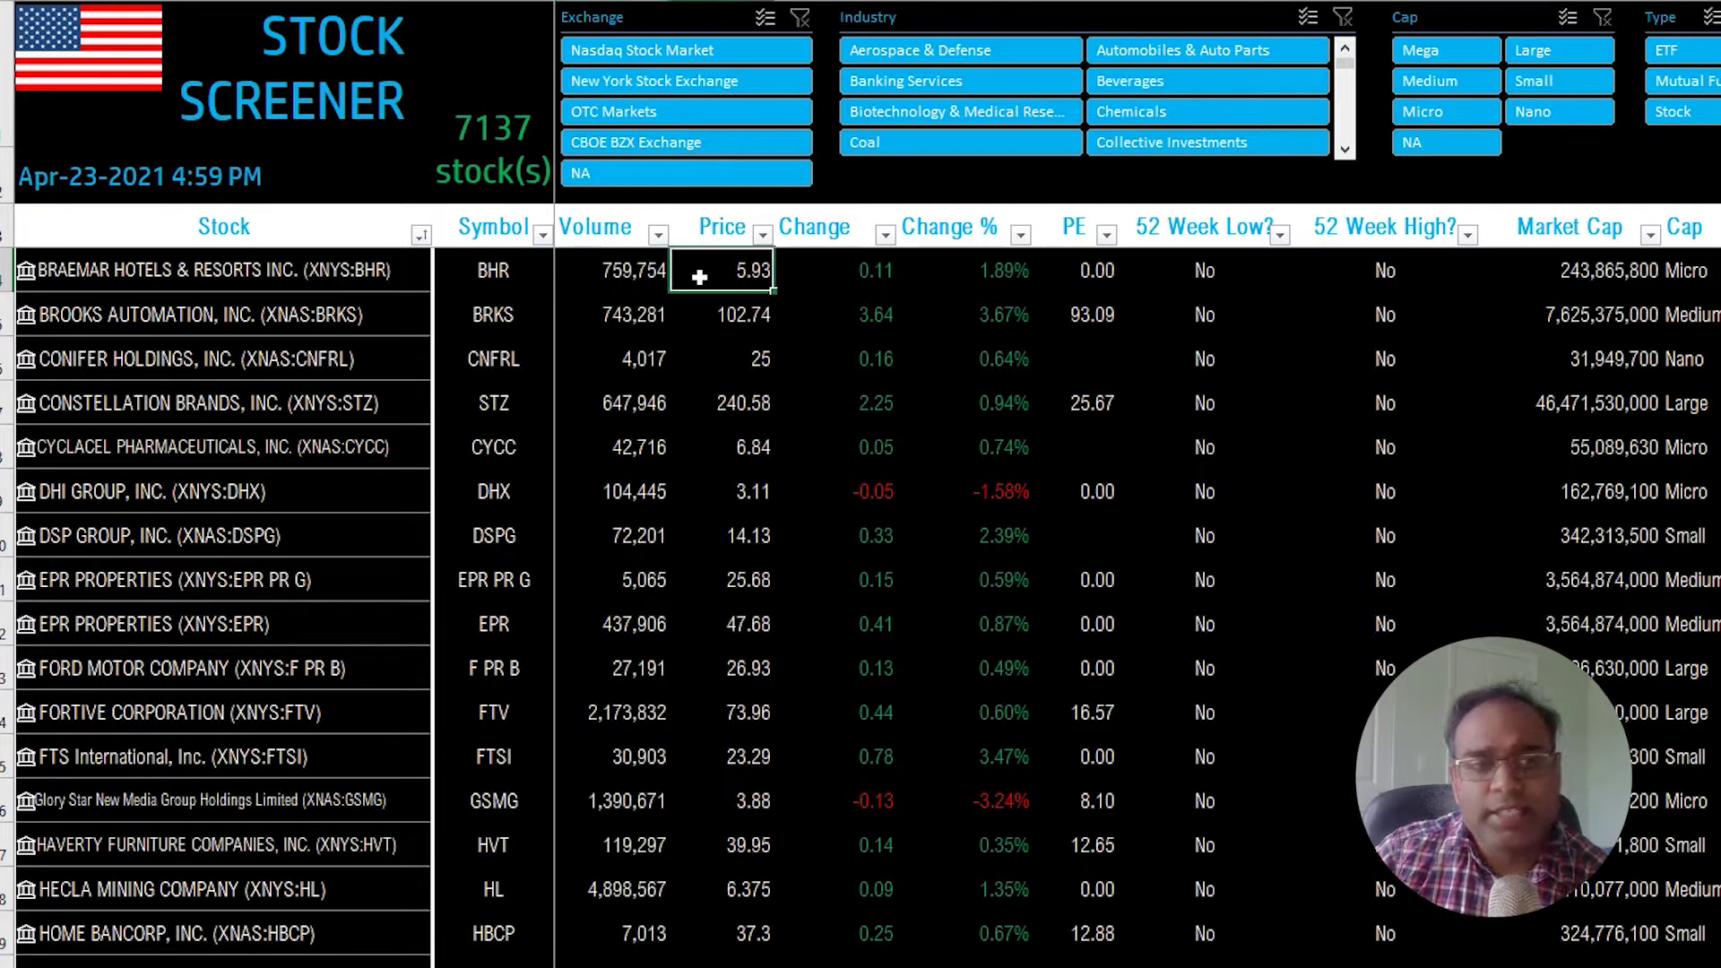
pyautogui.click(835, 272)
pyautogui.click(964, 276)
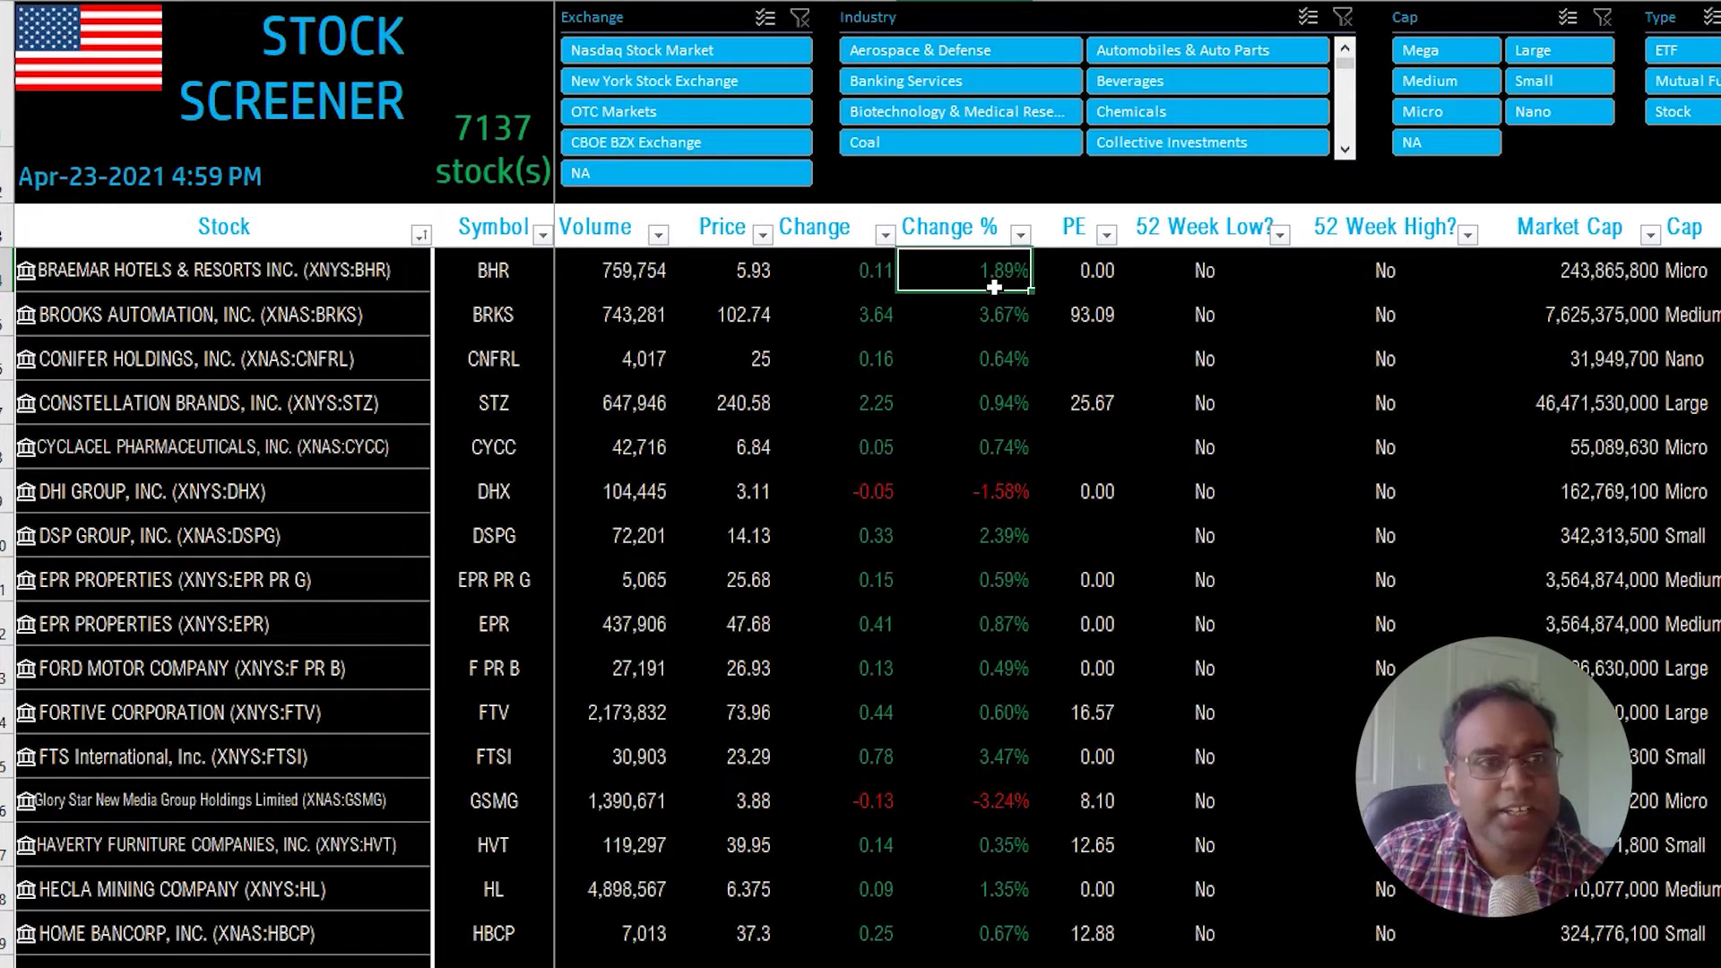
# Step: Examine the stock reference and field name arguments of the FIELDVALUE formula in F4 without changing it
pyautogui.hotkey('ctrl', 'shift', 'F1')
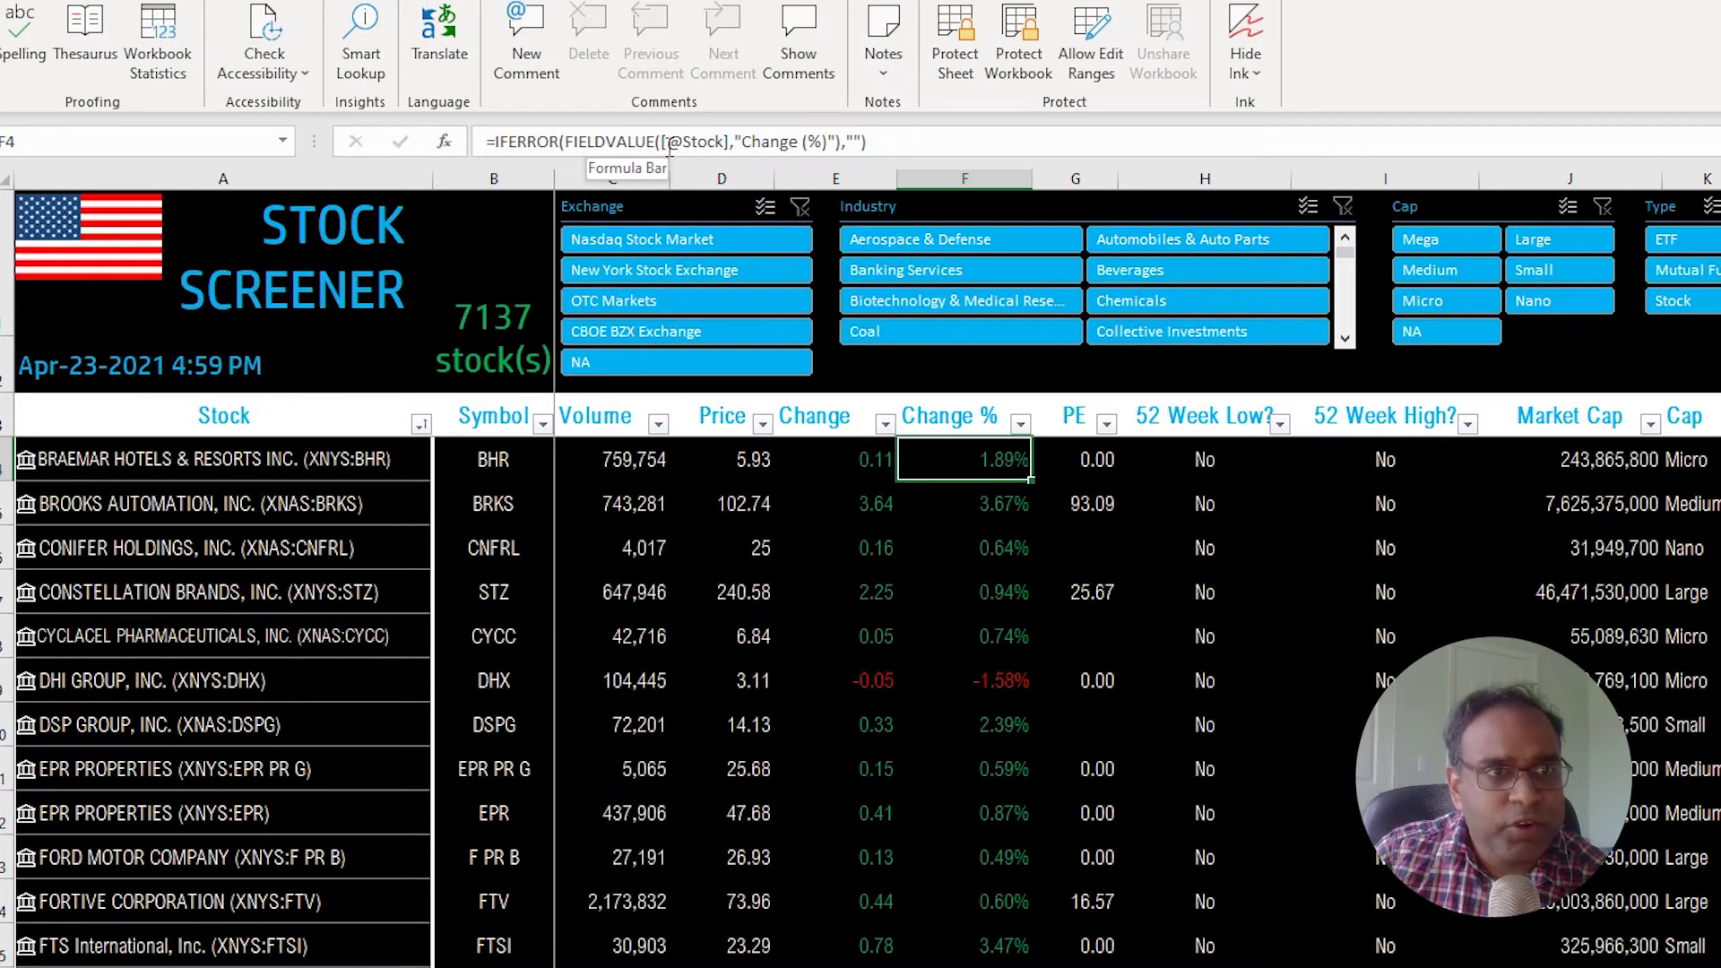
pyautogui.click(722, 143)
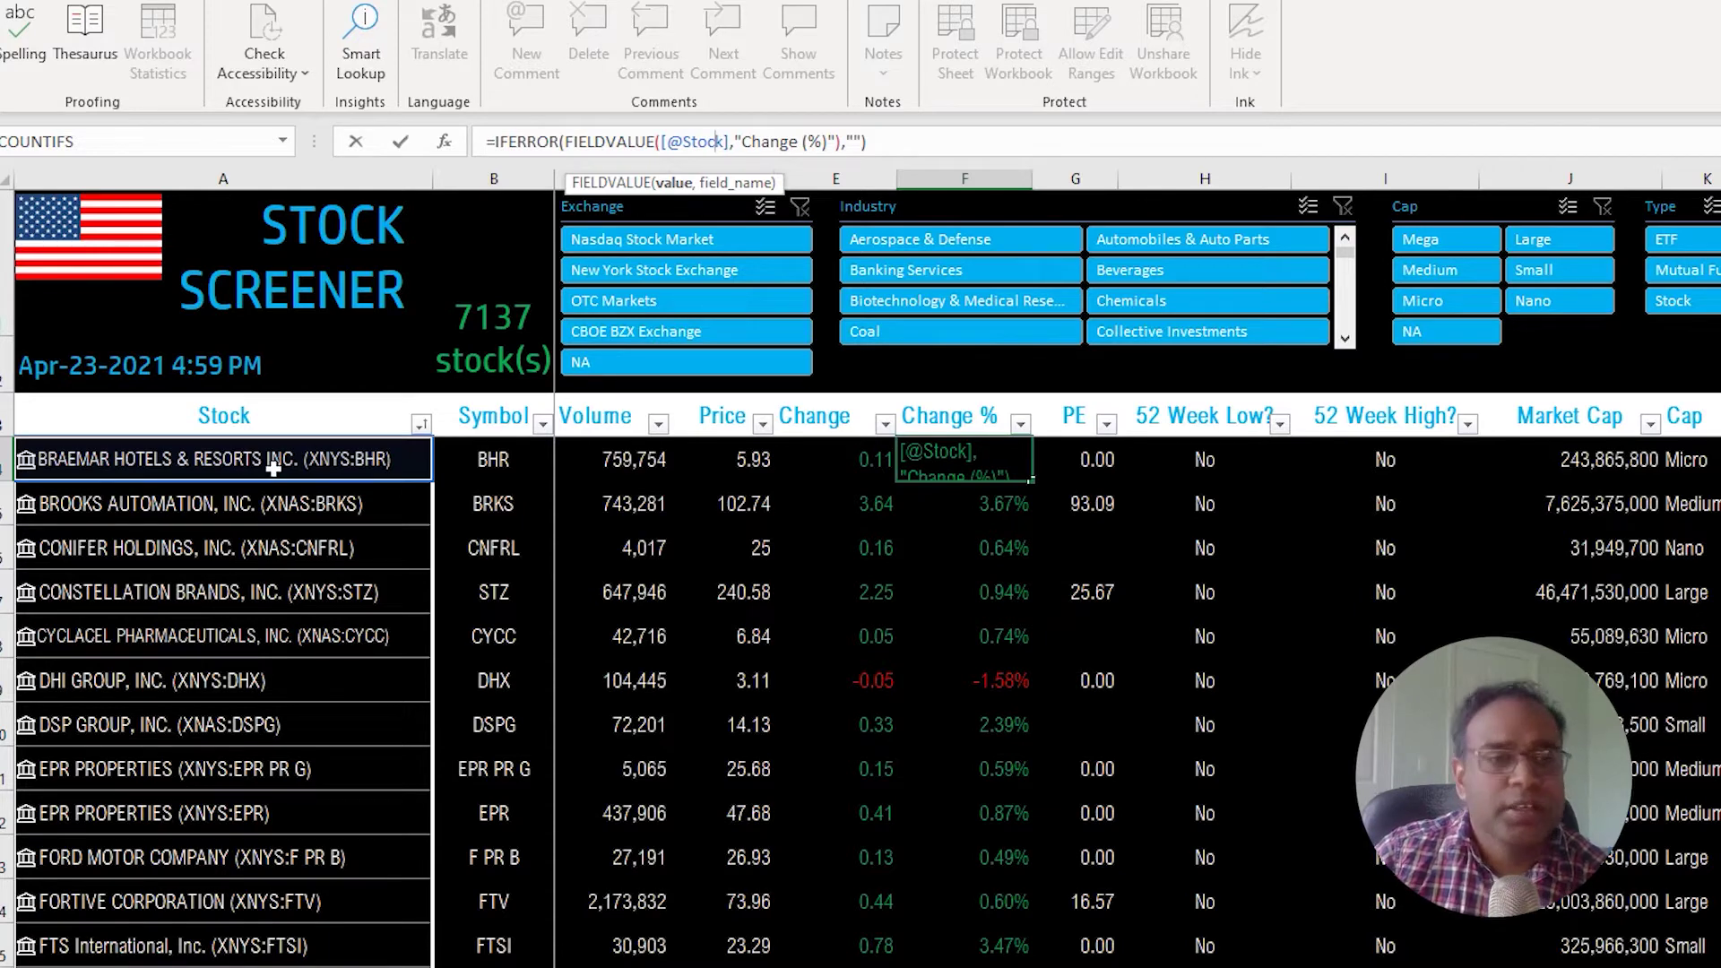
pyautogui.press('Escape')
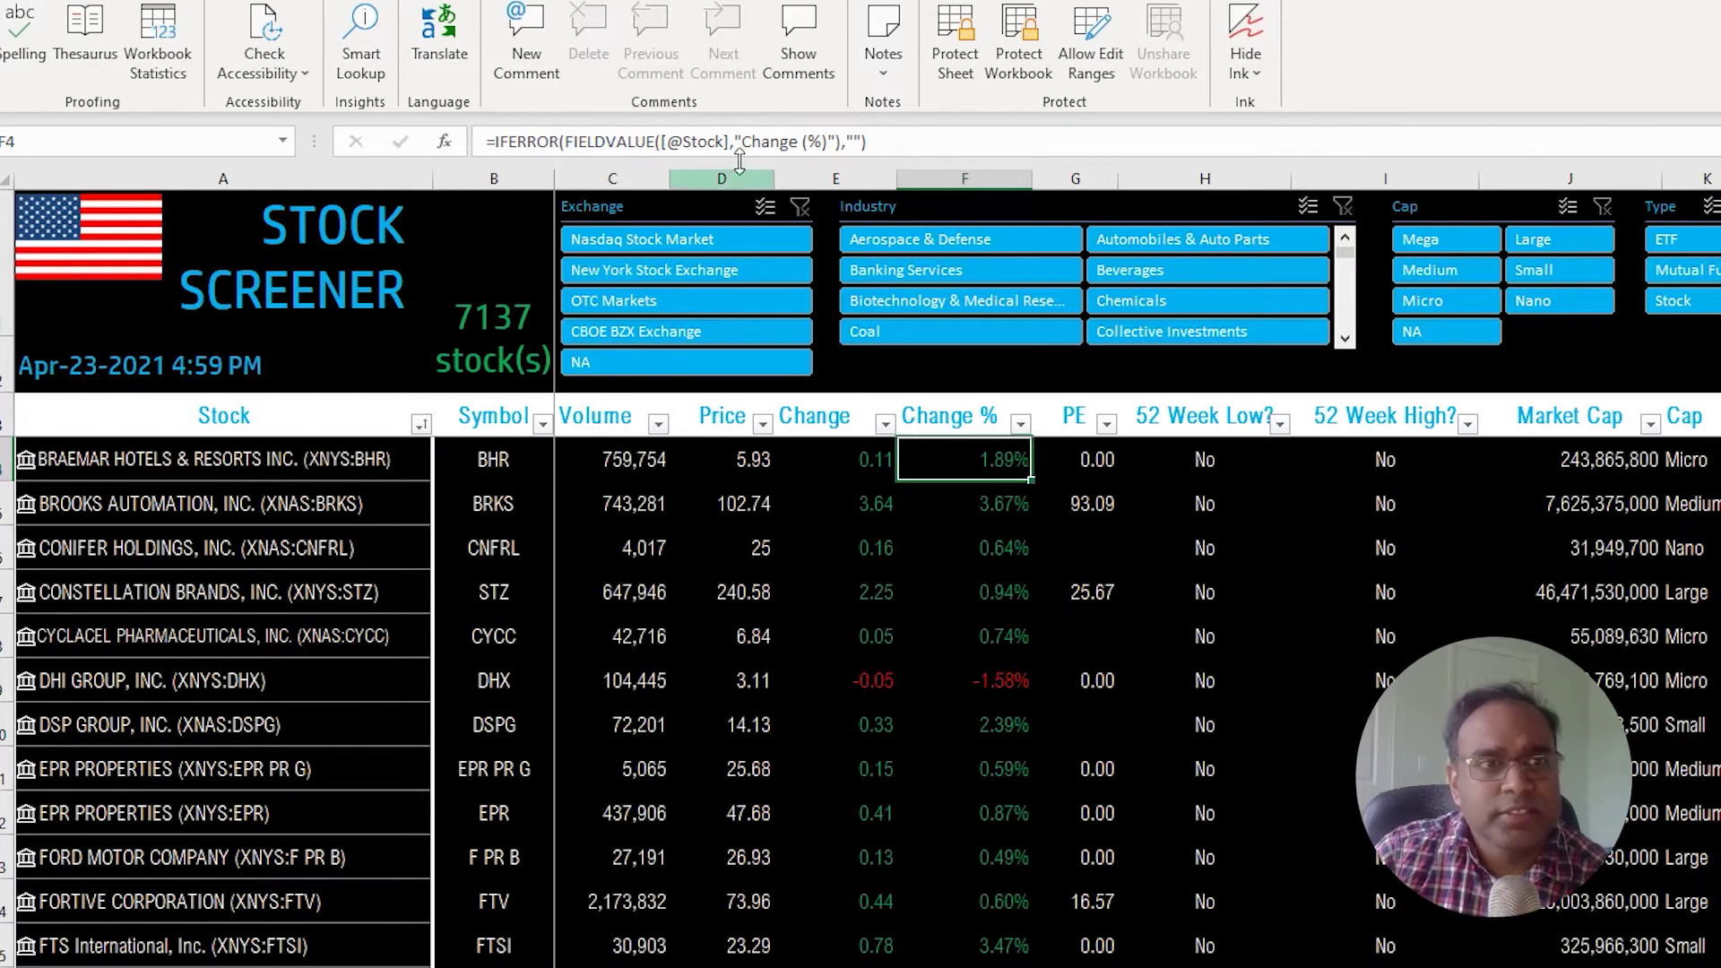
pyautogui.moveTo(741, 142); pyautogui.dragTo(825, 141)
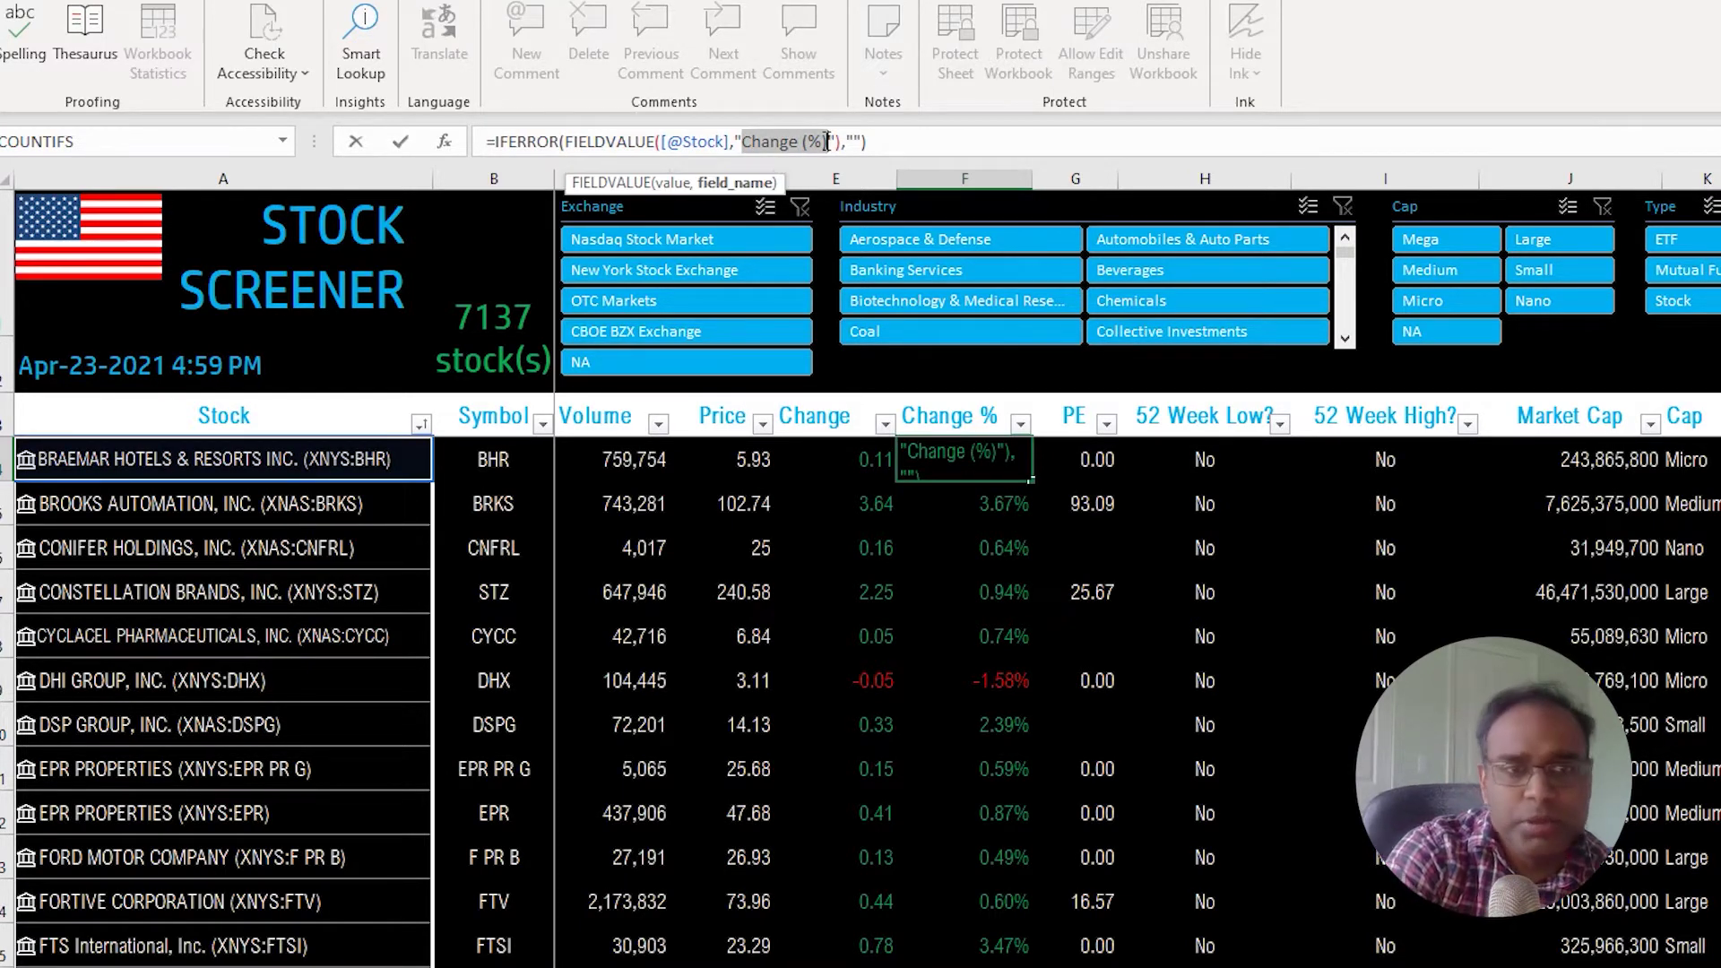
pyautogui.press('Escape')
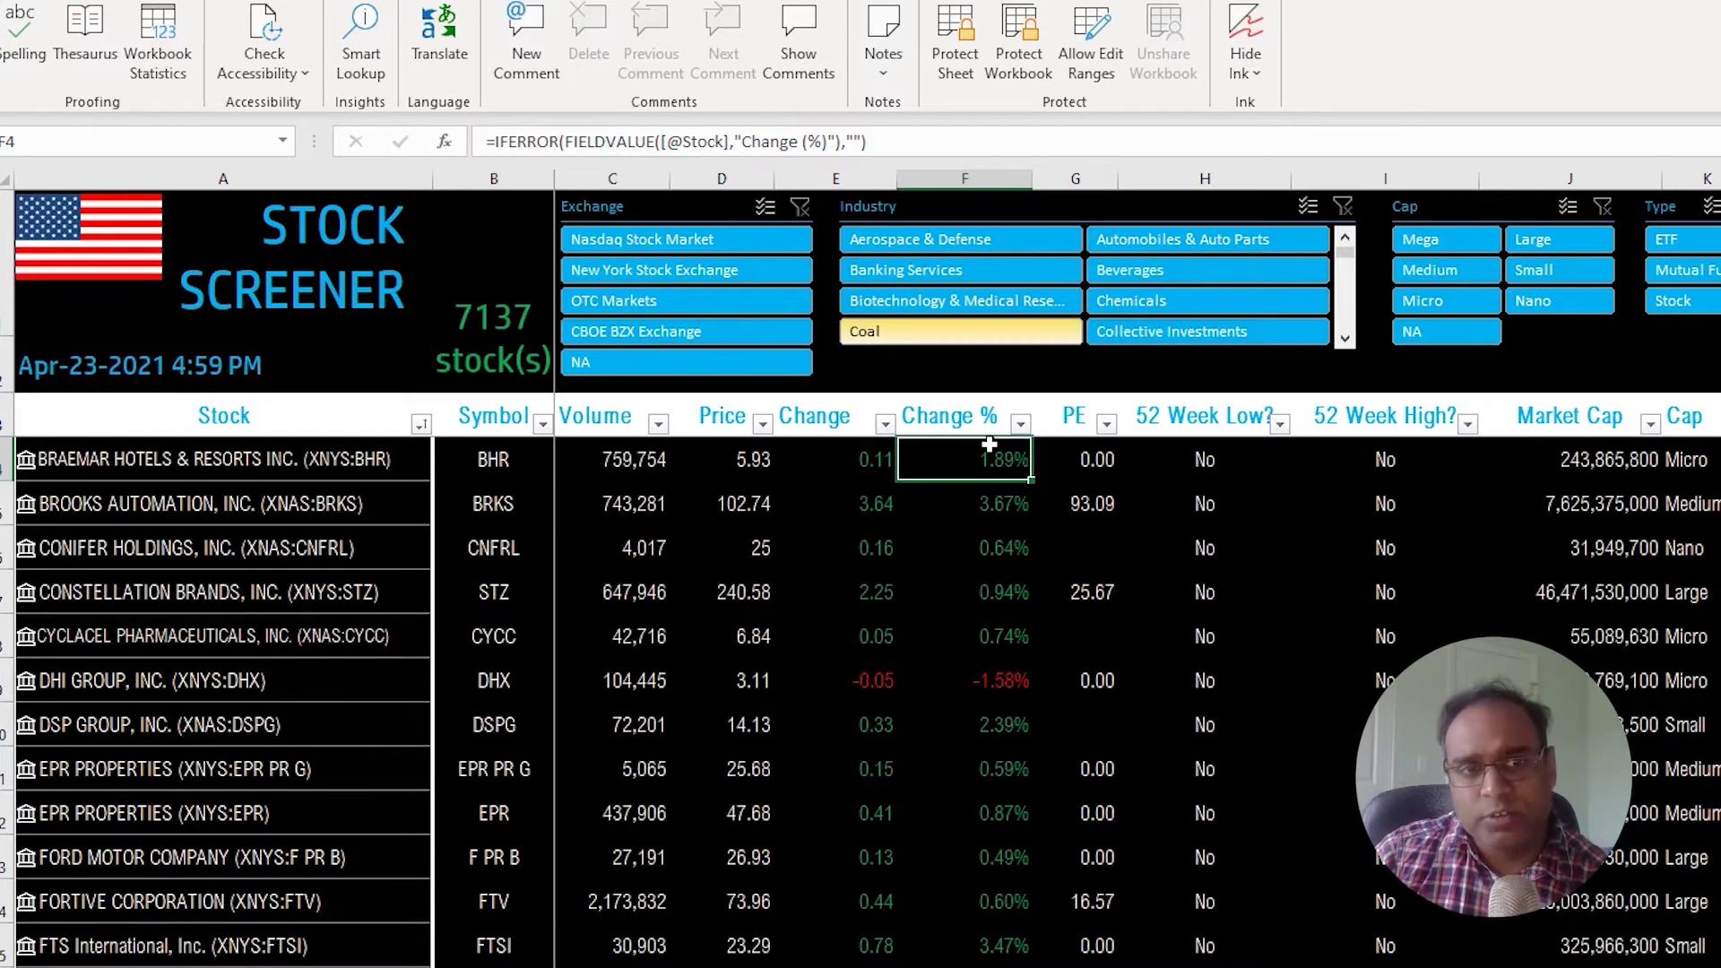
# Step: Inspect the formulas of the first stock's PE, 52 Week Low? and 52 Week High? cells
pyautogui.click(1073, 457)
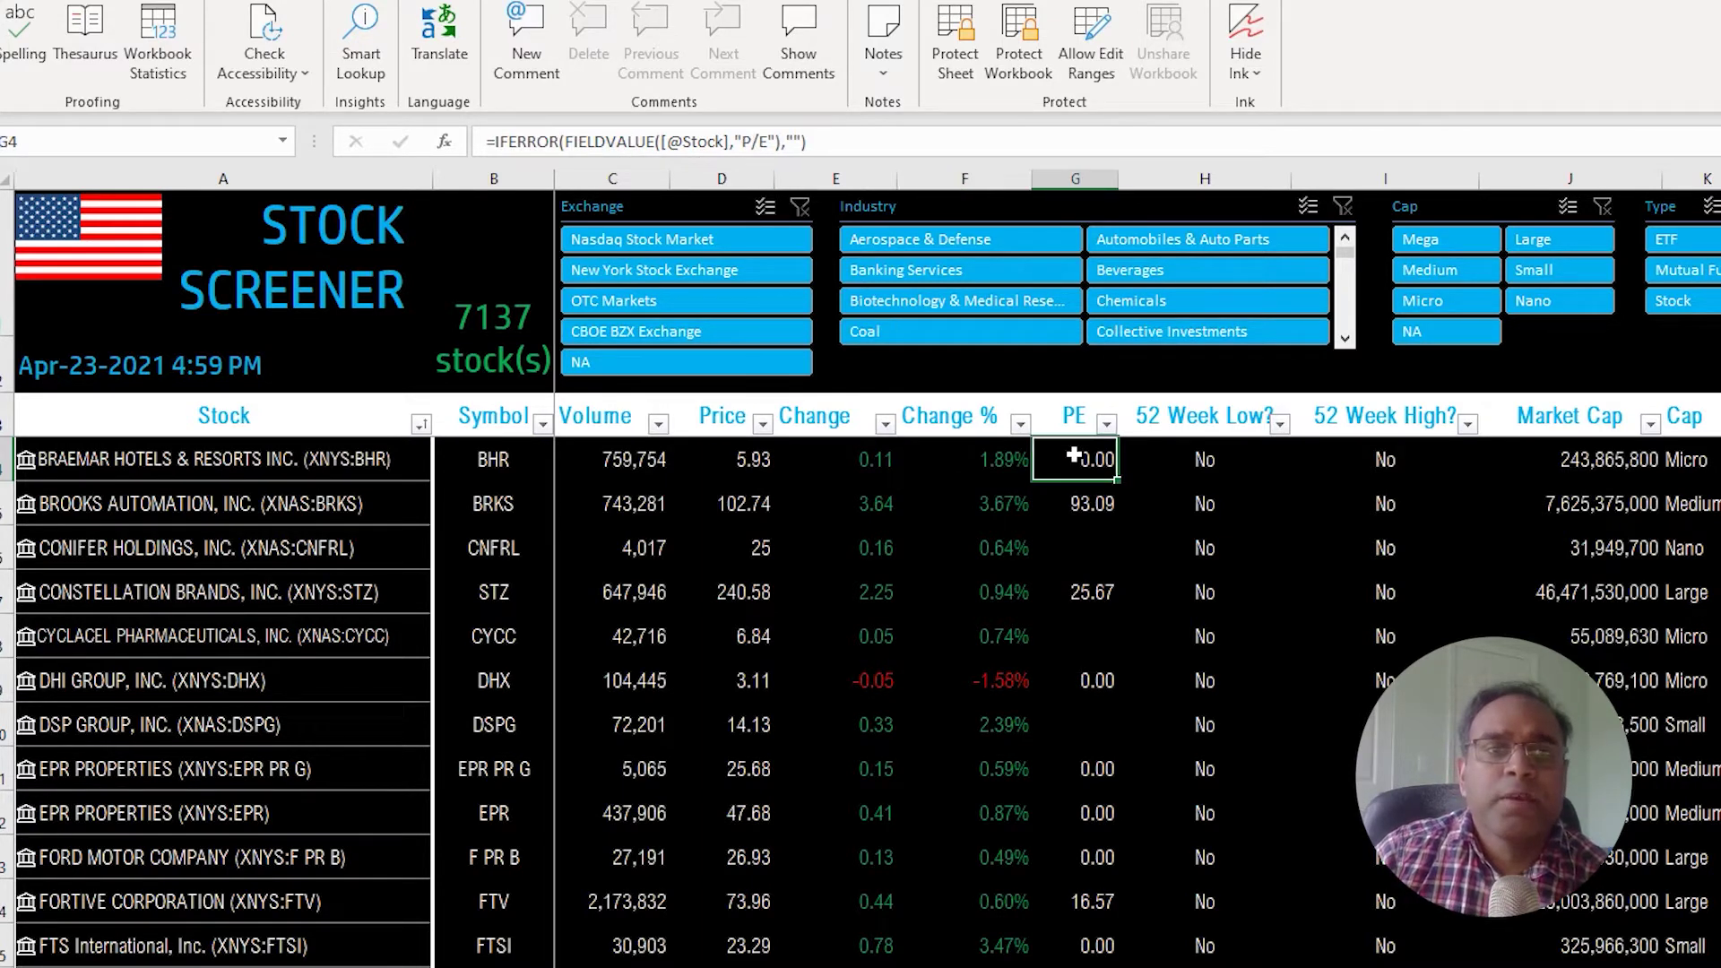
pyautogui.click(1200, 465)
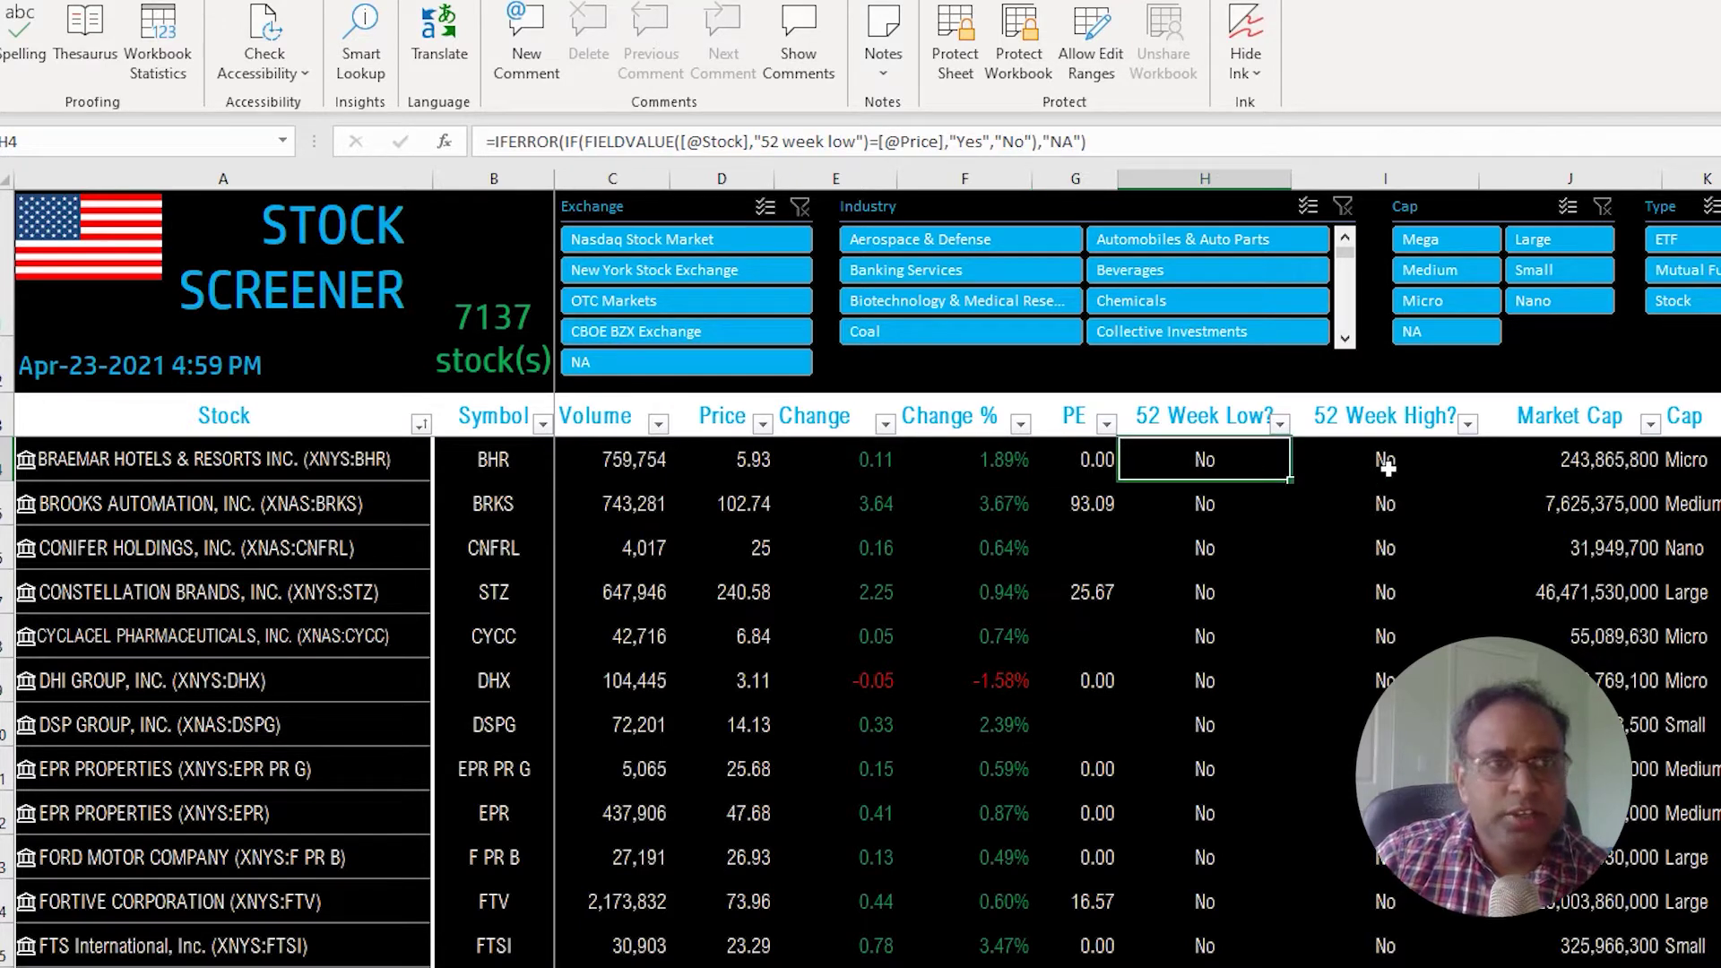
pyautogui.click(1415, 459)
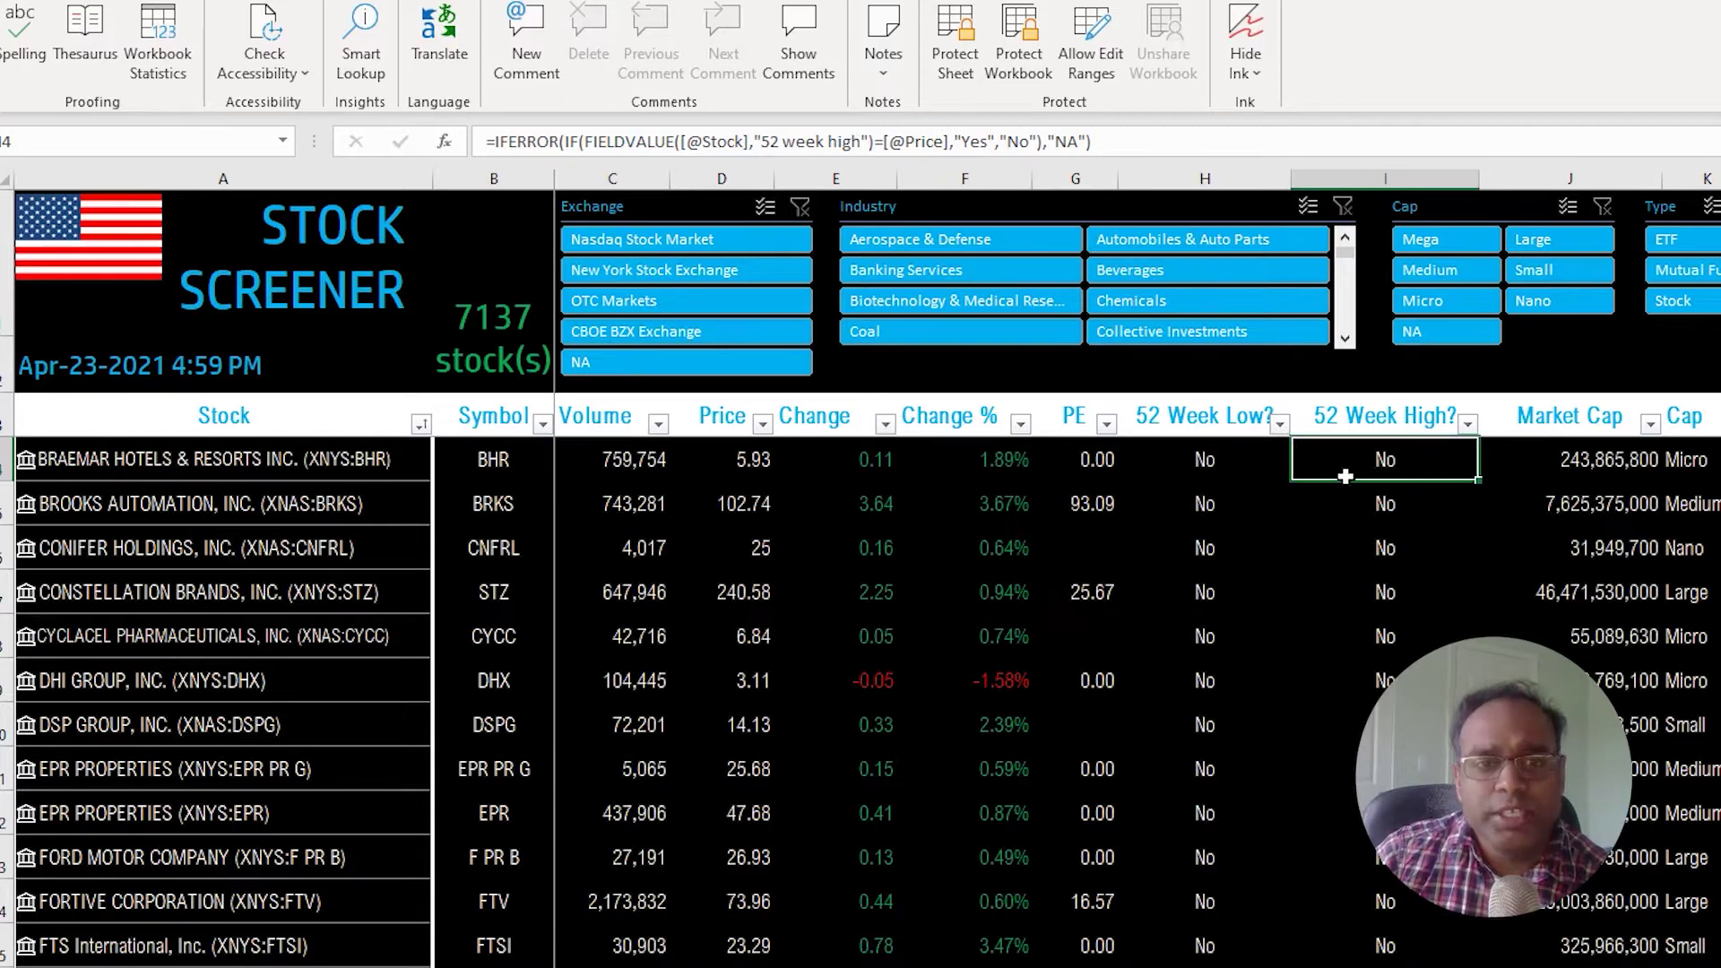
# Step: Browse down the stock list and view the 52 Week High? column's filter options without applying a filter
pyautogui.scroll(-1, 1341, 618)
pyautogui.scroll(-15, 1341, 618)
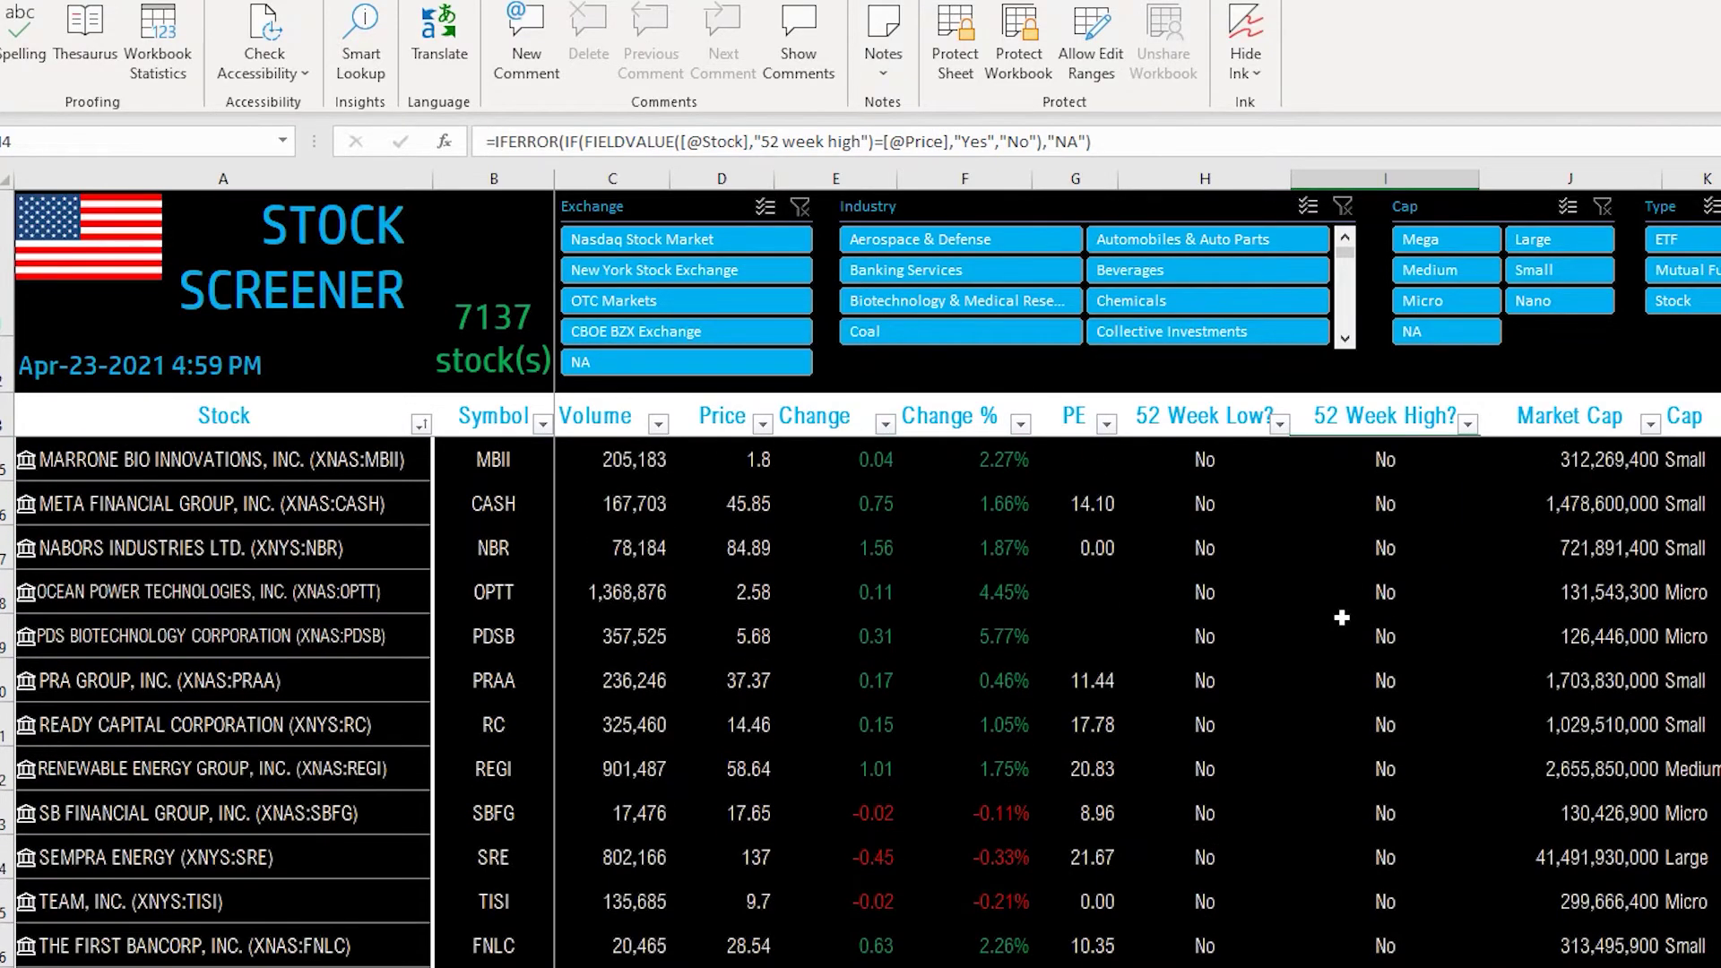
pyautogui.scroll(-3, 1341, 617)
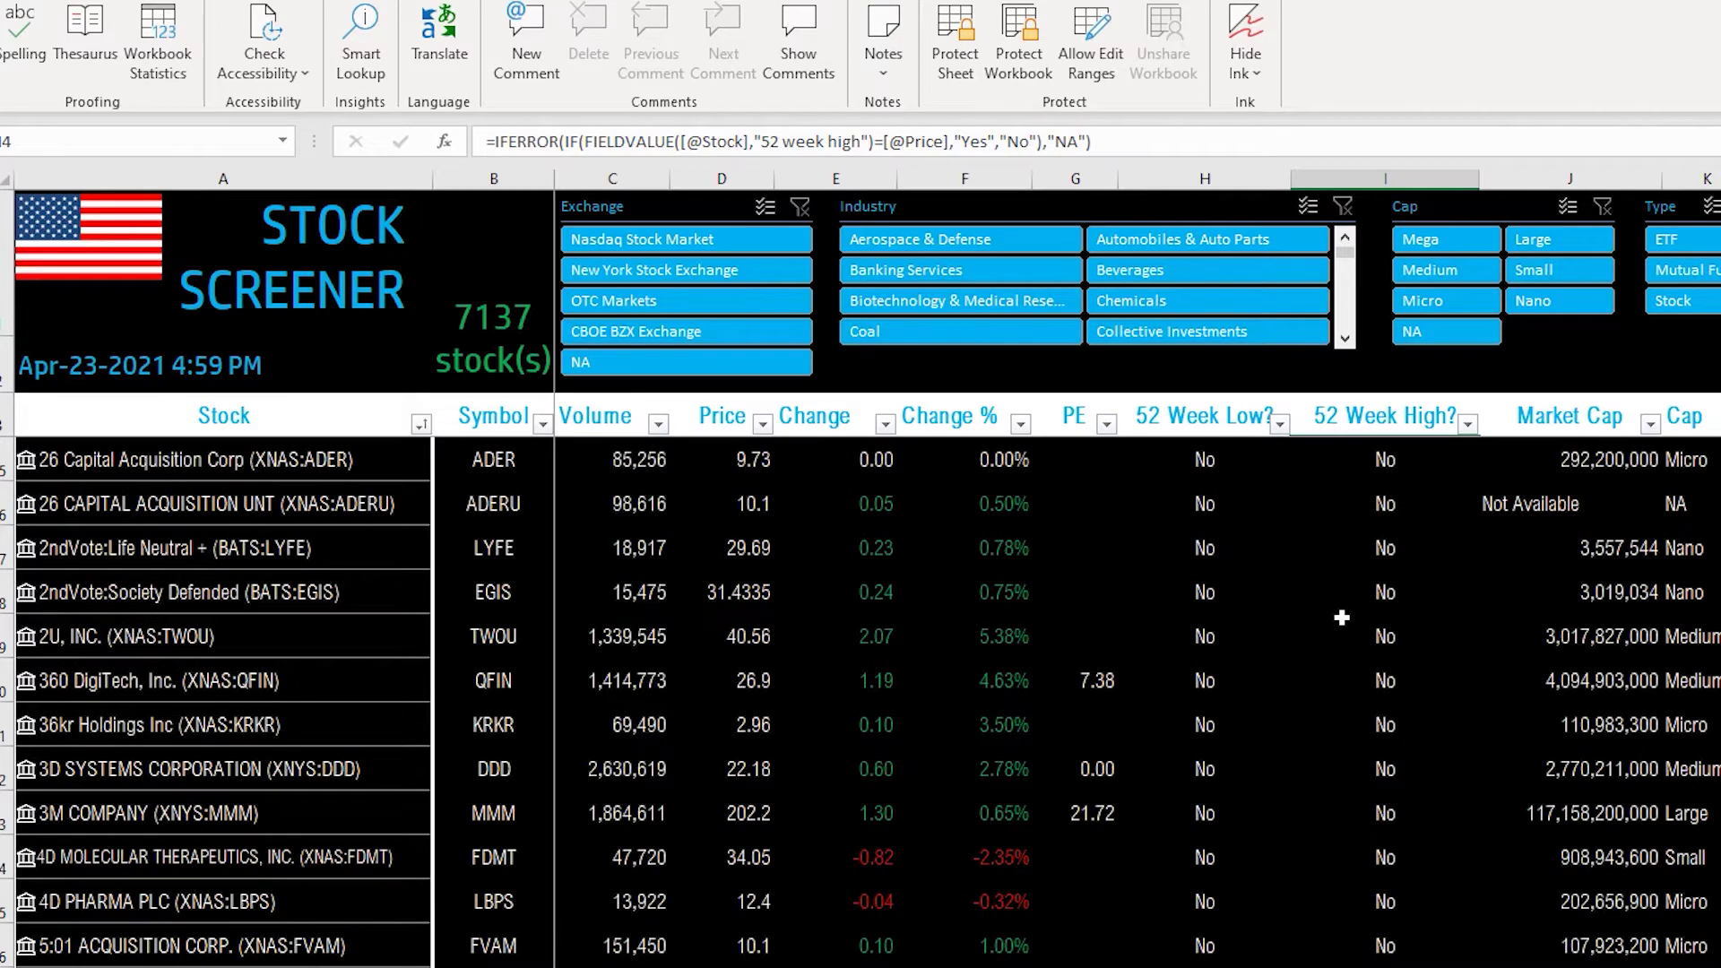
pyautogui.scroll(-10, 1341, 617)
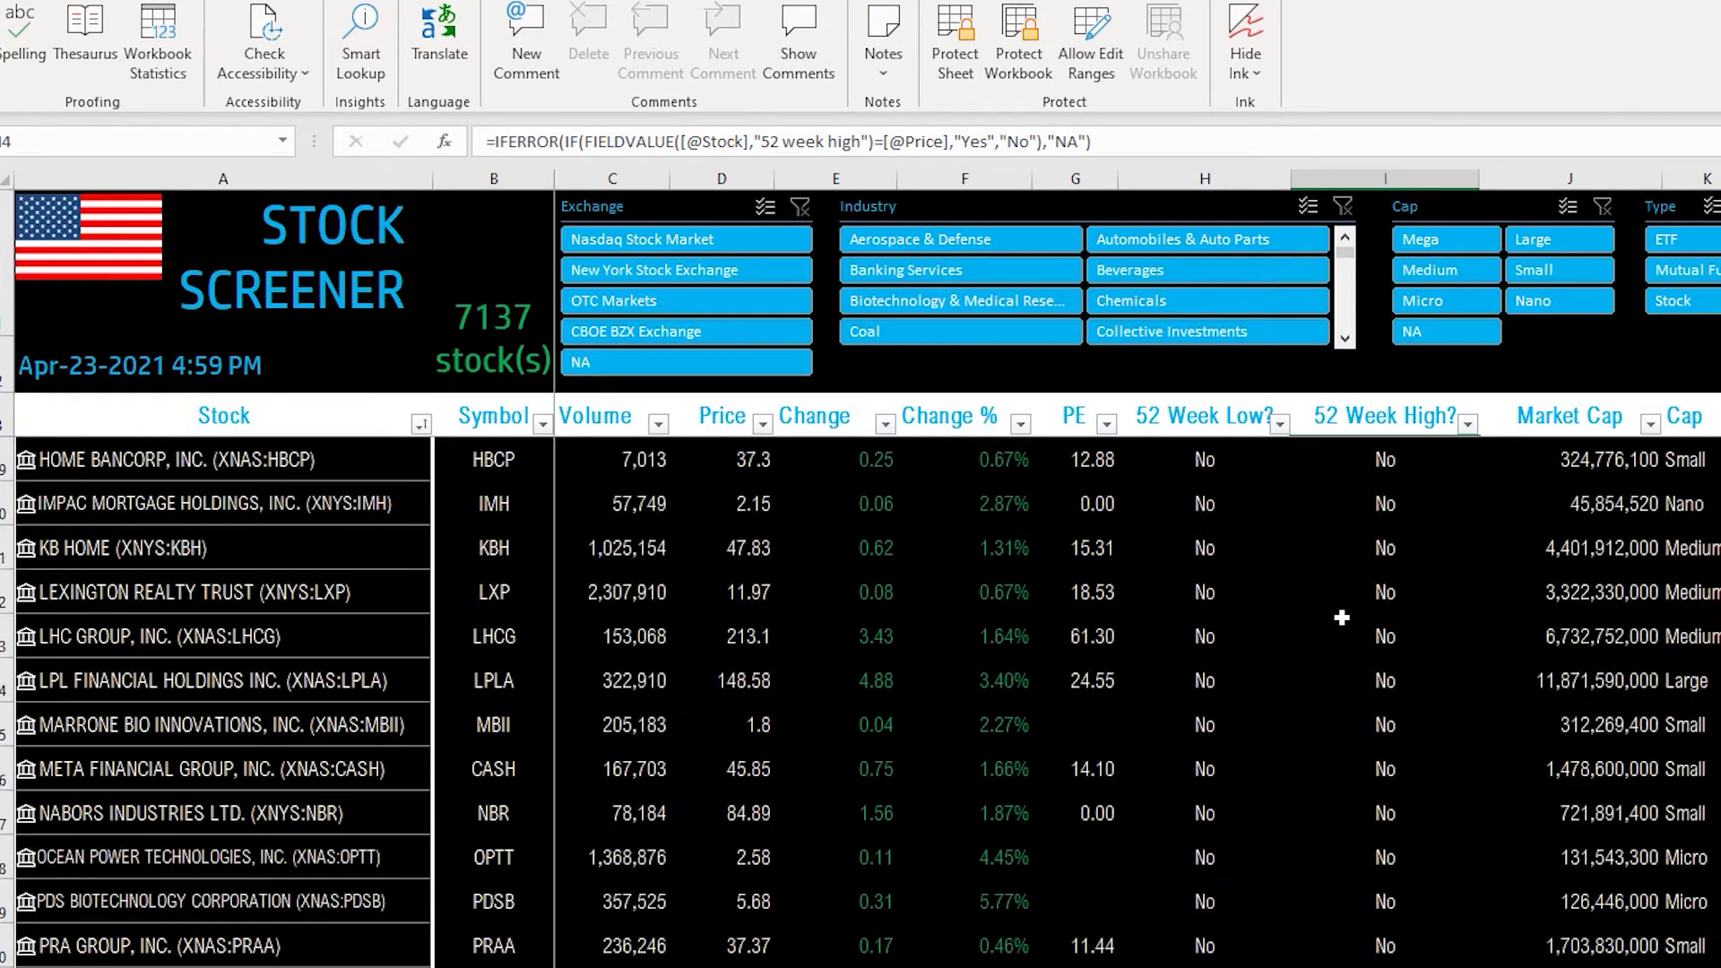
pyautogui.scroll(5, 1341, 617)
pyautogui.click(1466, 423)
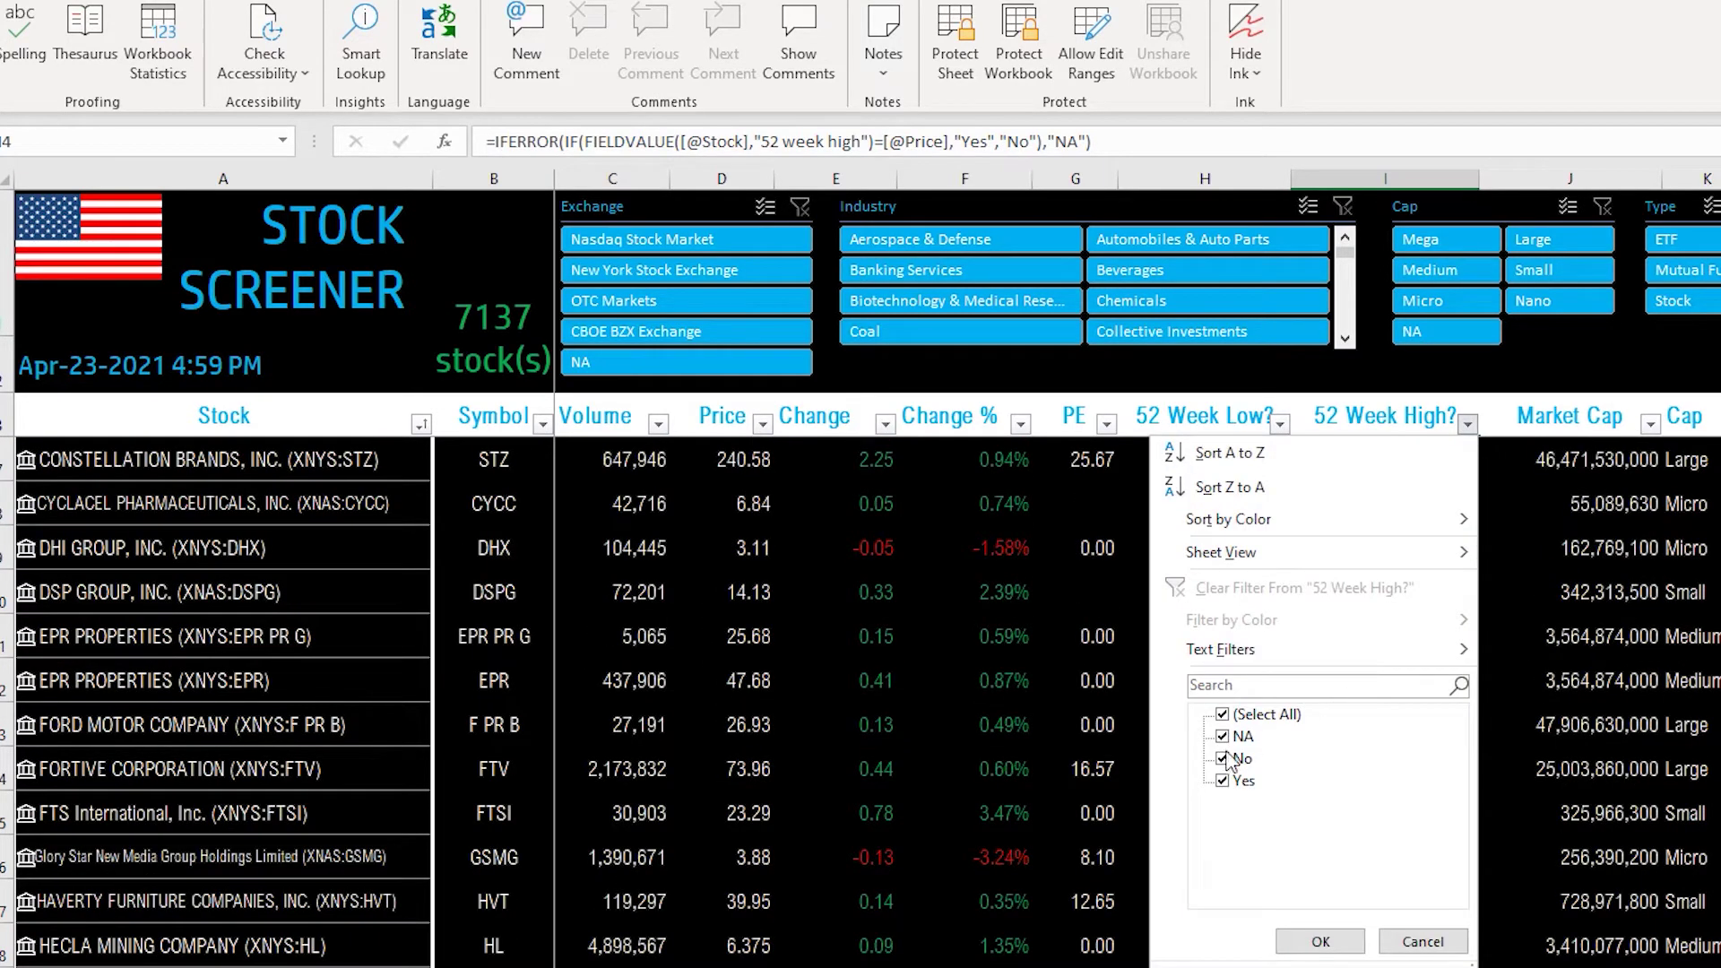
pyautogui.click(1543, 567)
# Step: Inspect the PE formula in the Conifer Holdings row
pyautogui.scroll(1, 1423, 599)
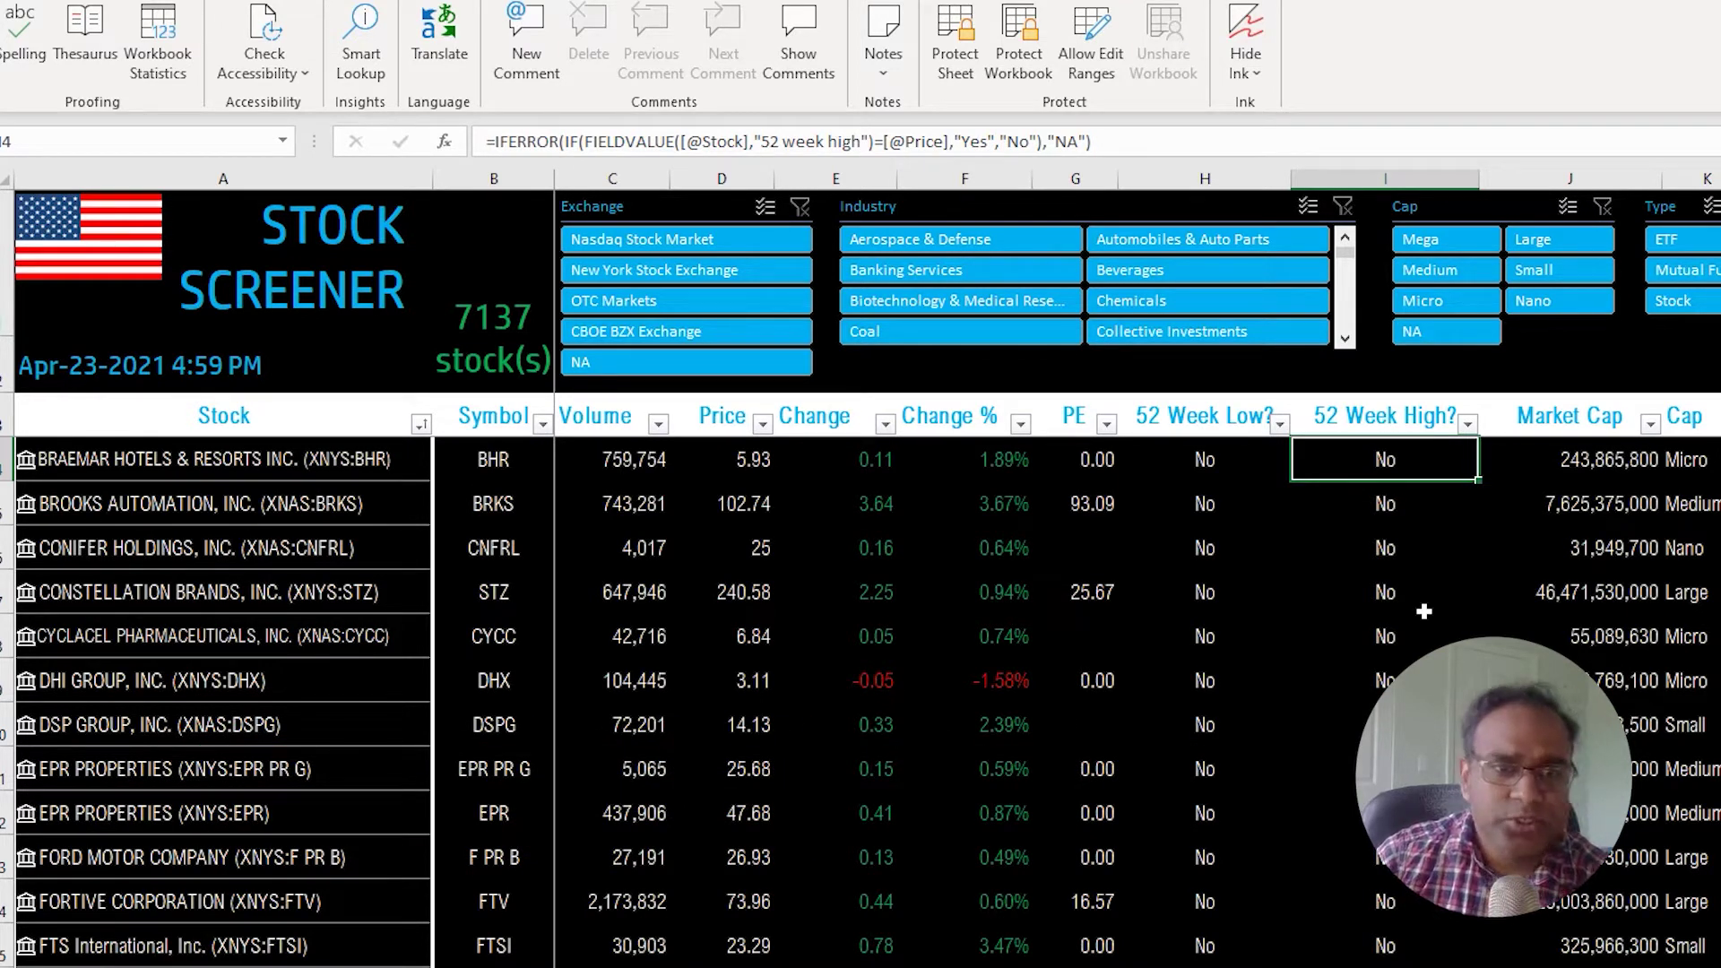
pyautogui.click(1090, 545)
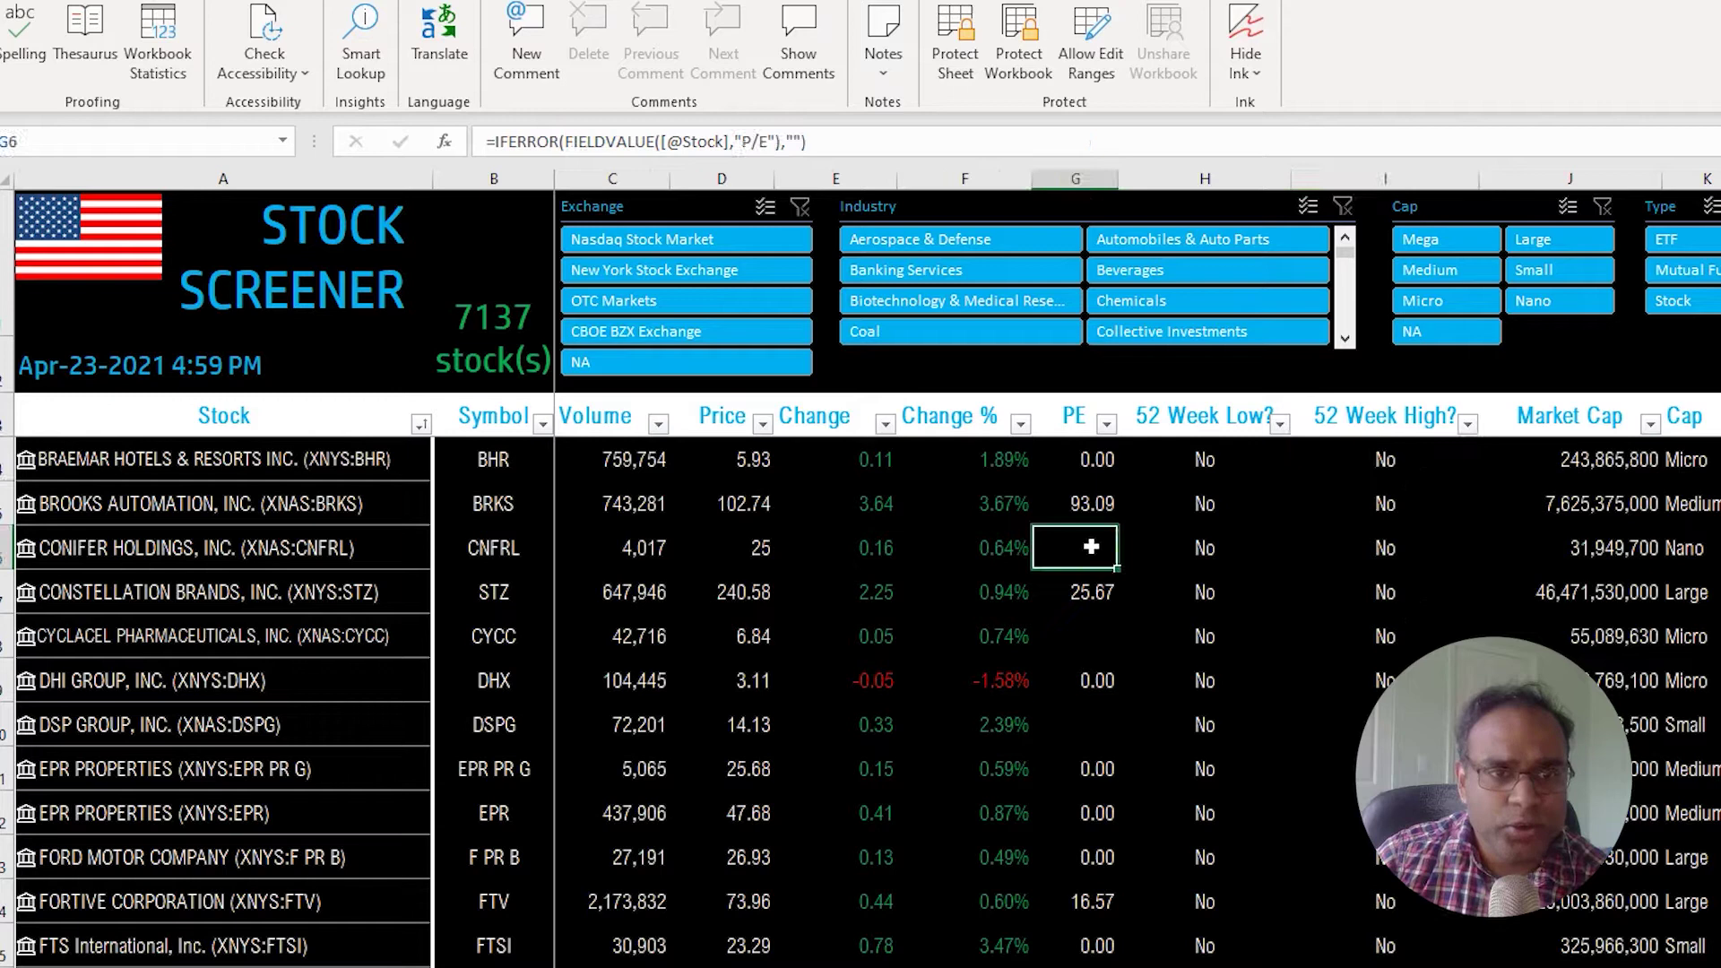
# Step: Inspect the PE formulas in the Cyclacel and Conifer rows and the Industry formula in the 17 Education & Technology row
pyautogui.click(1095, 634)
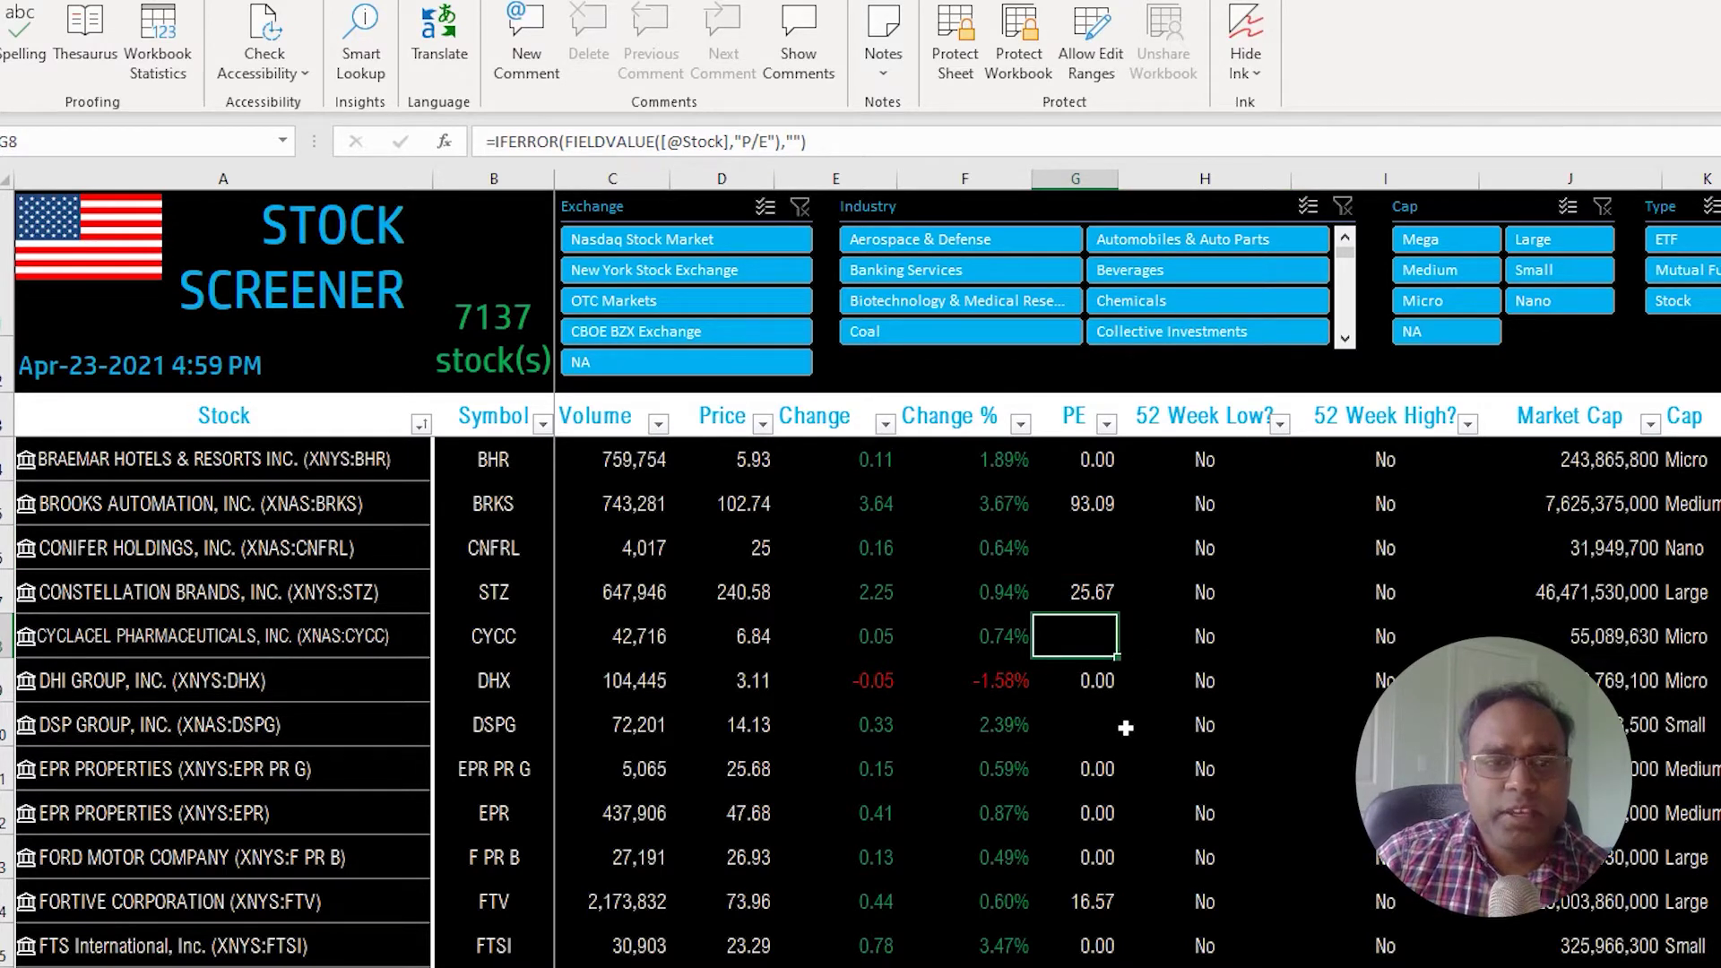
pyautogui.click(1107, 564)
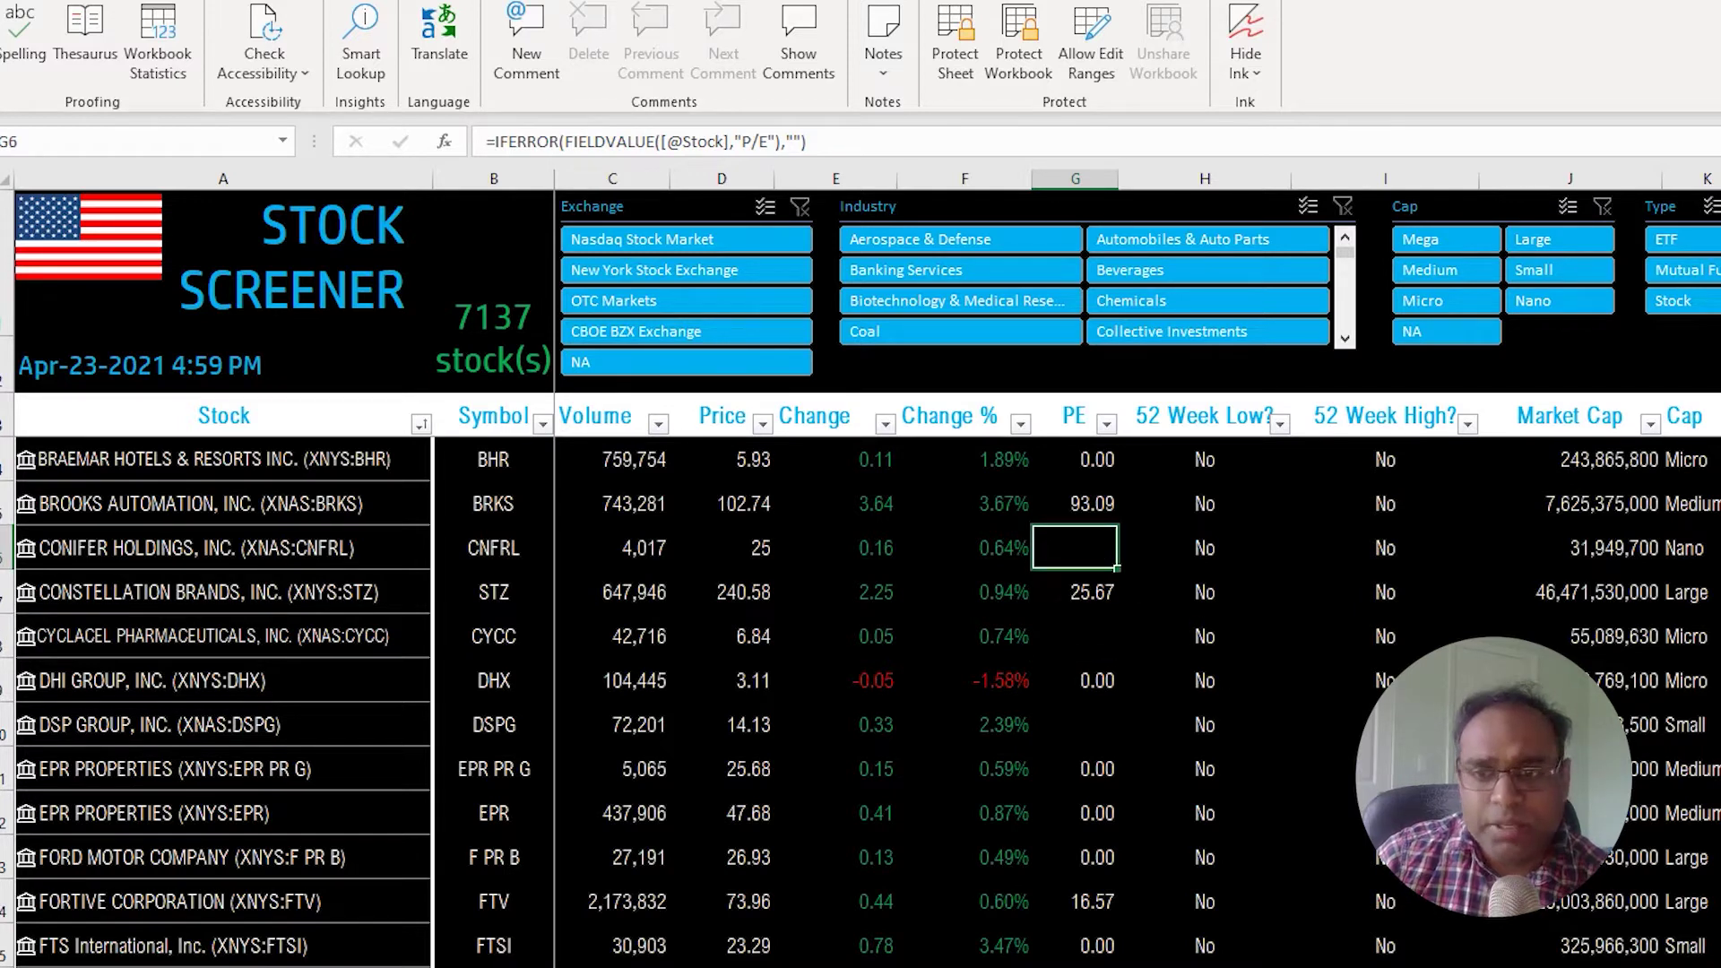
pyautogui.scroll(-5, 860, 699)
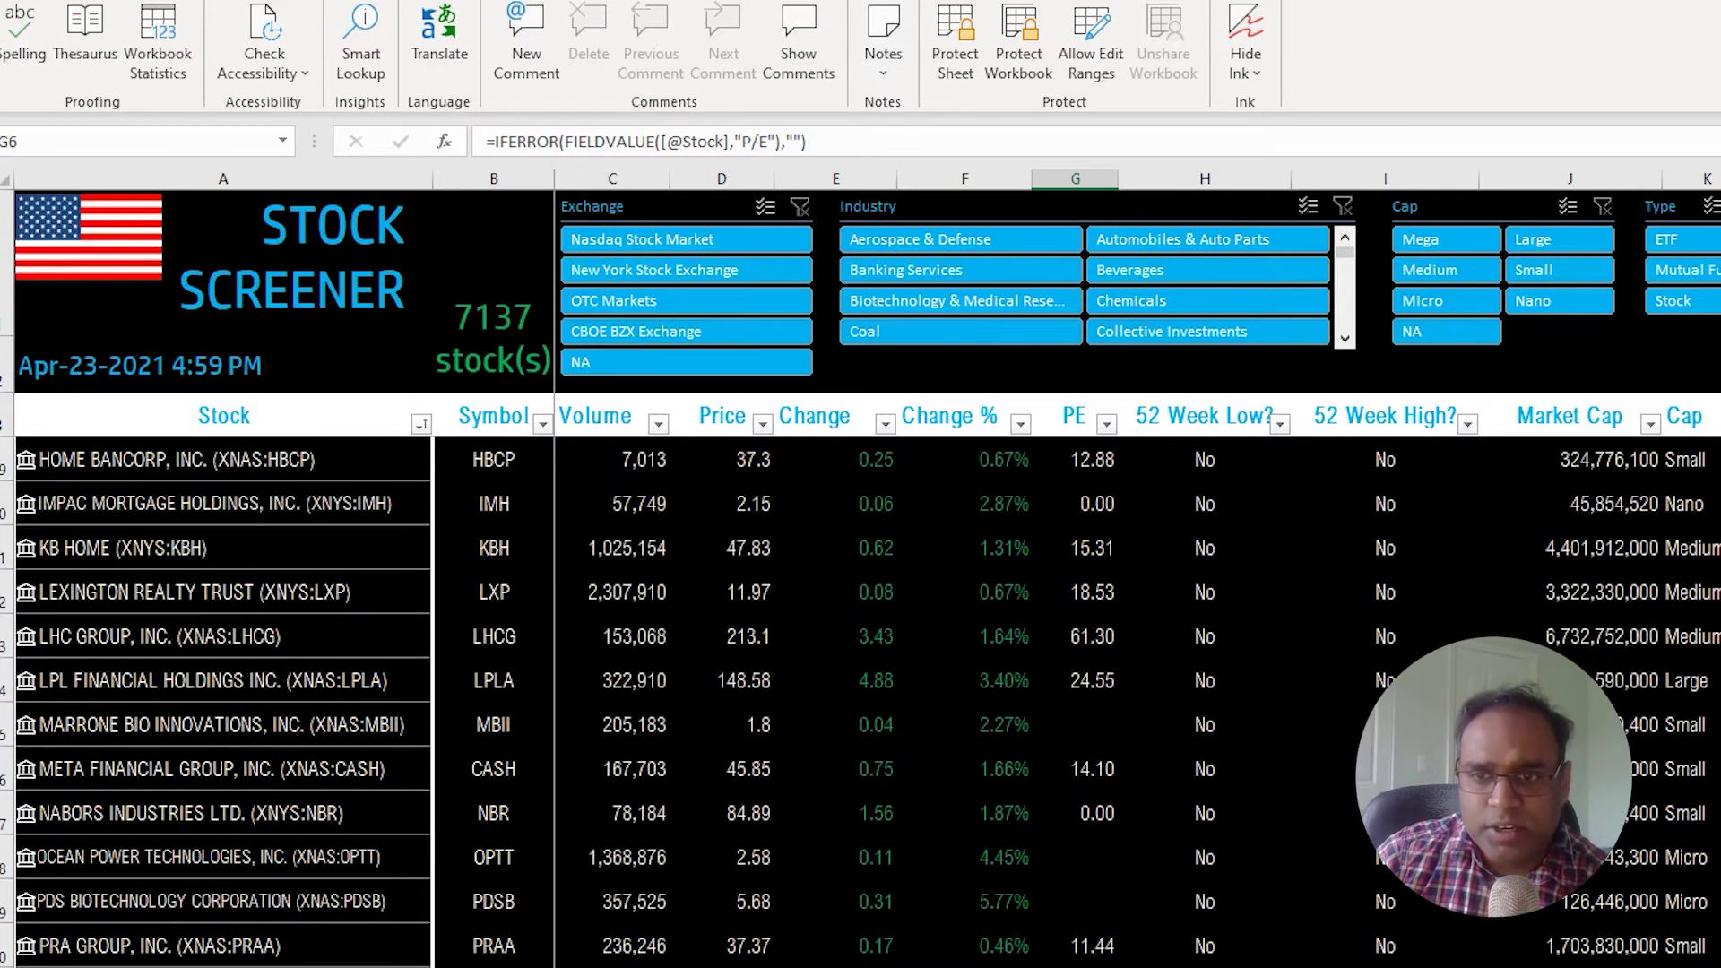
pyautogui.scroll(-7, 860, 699)
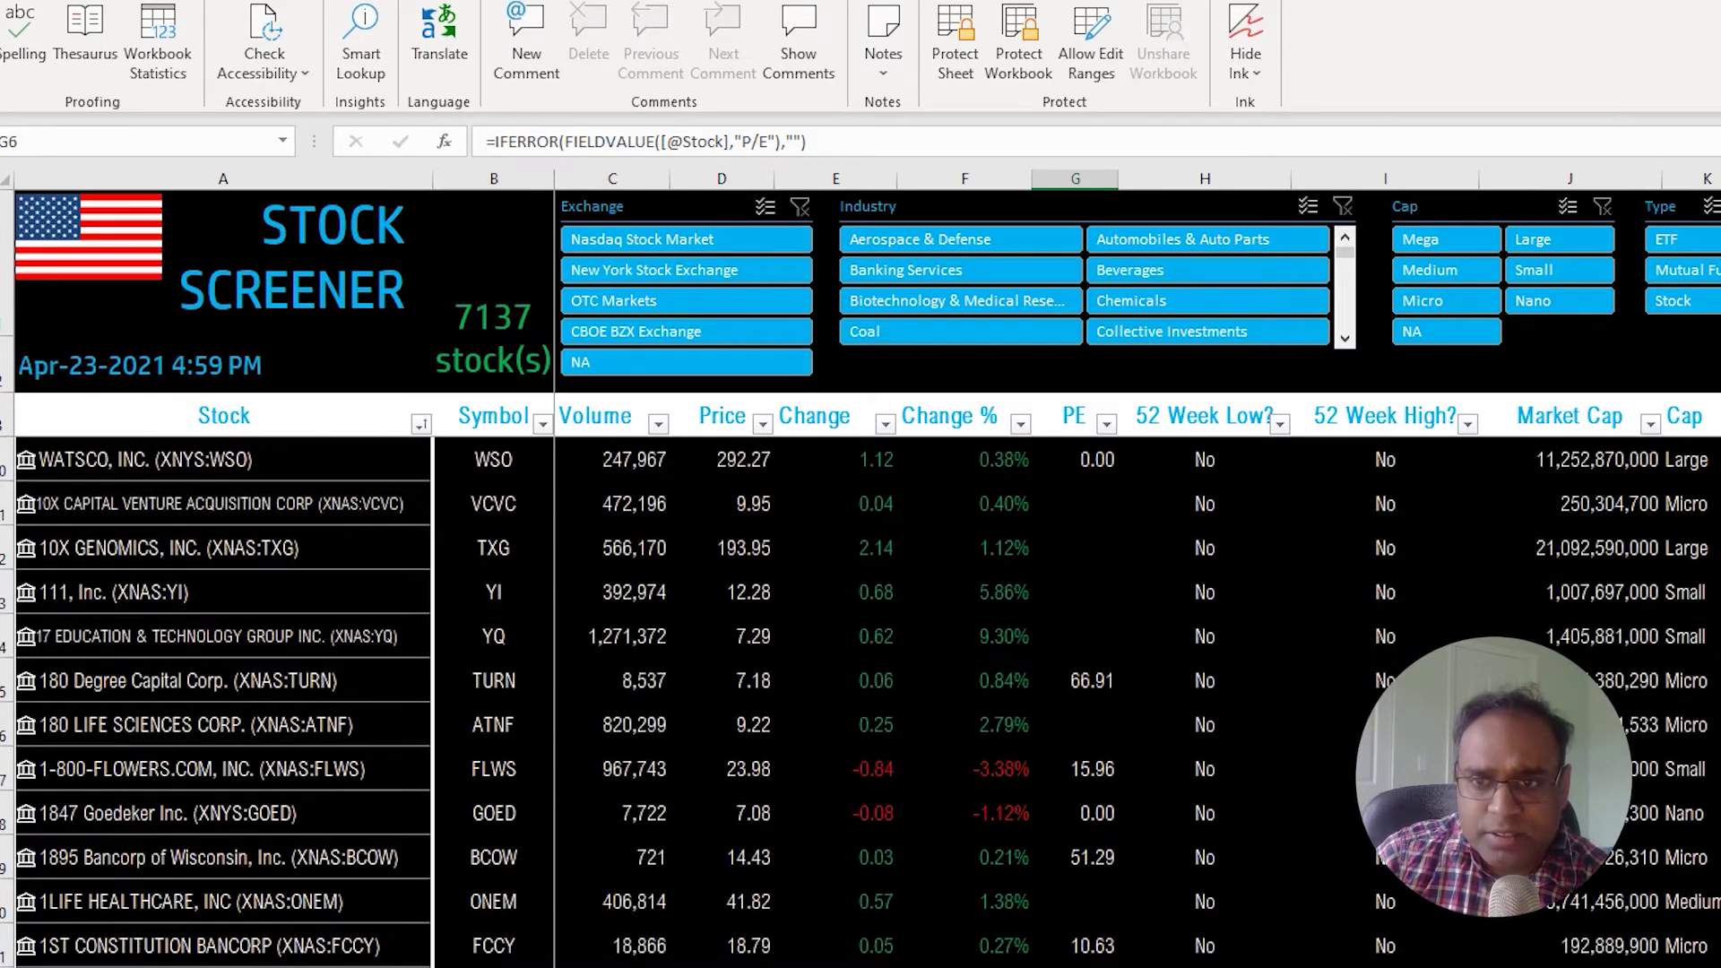
pyautogui.click(1716, 636)
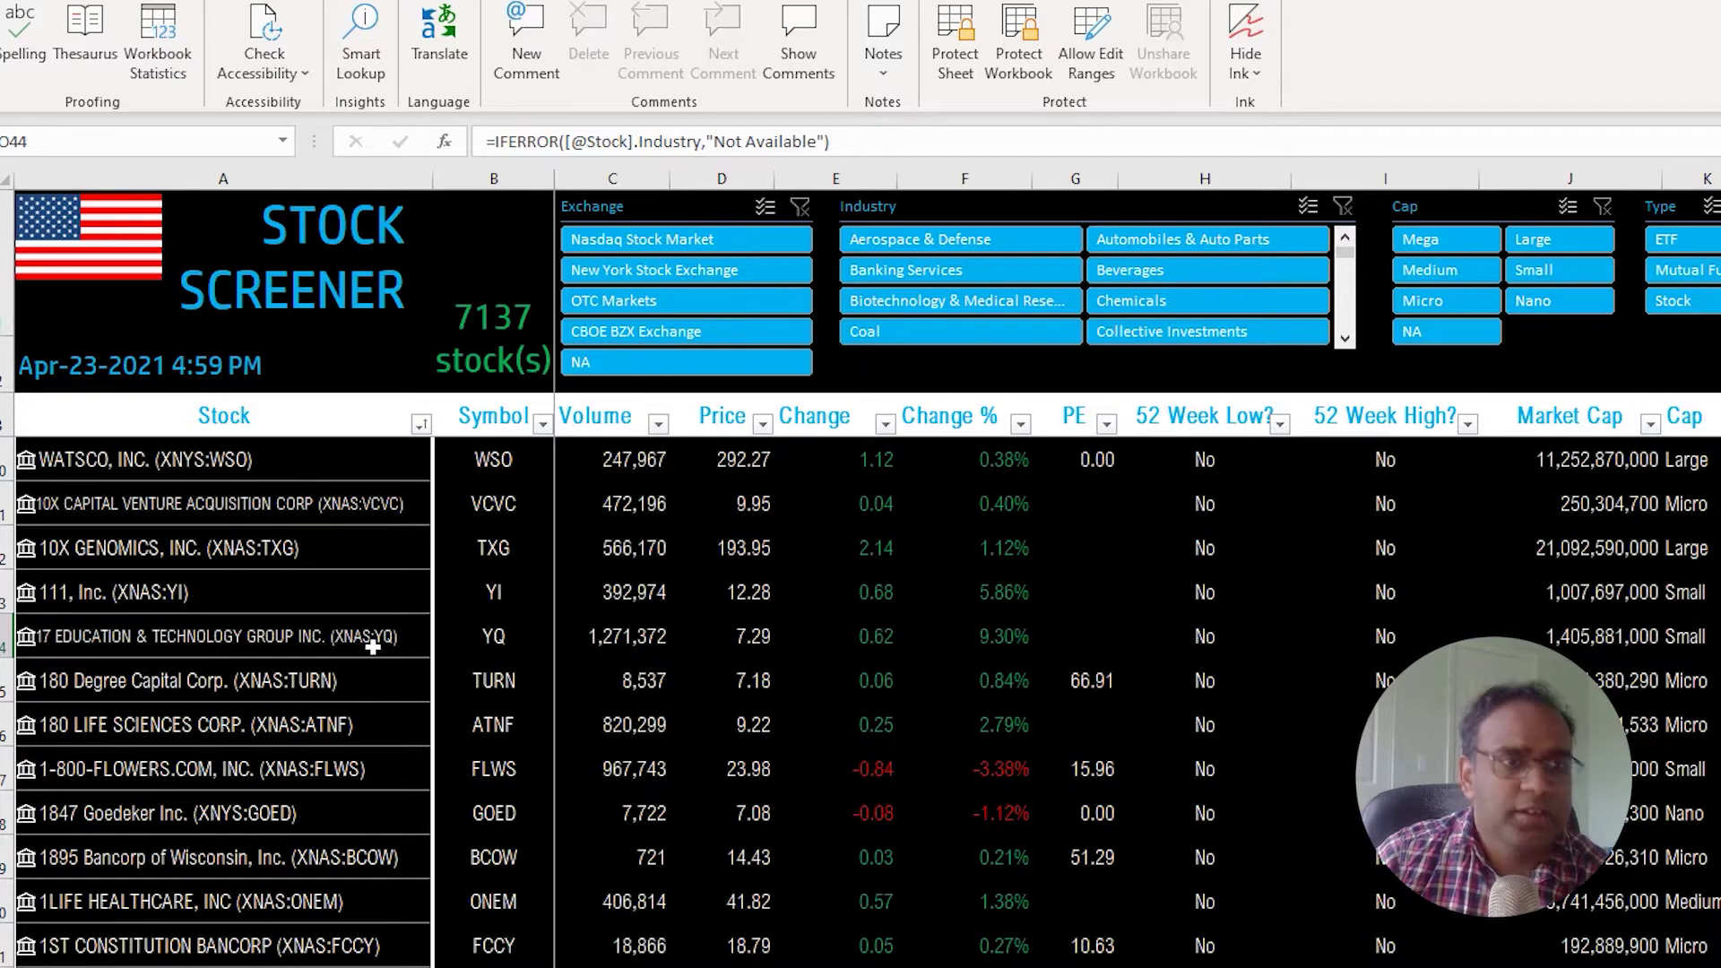
pyautogui.scroll(20, 1150, 655)
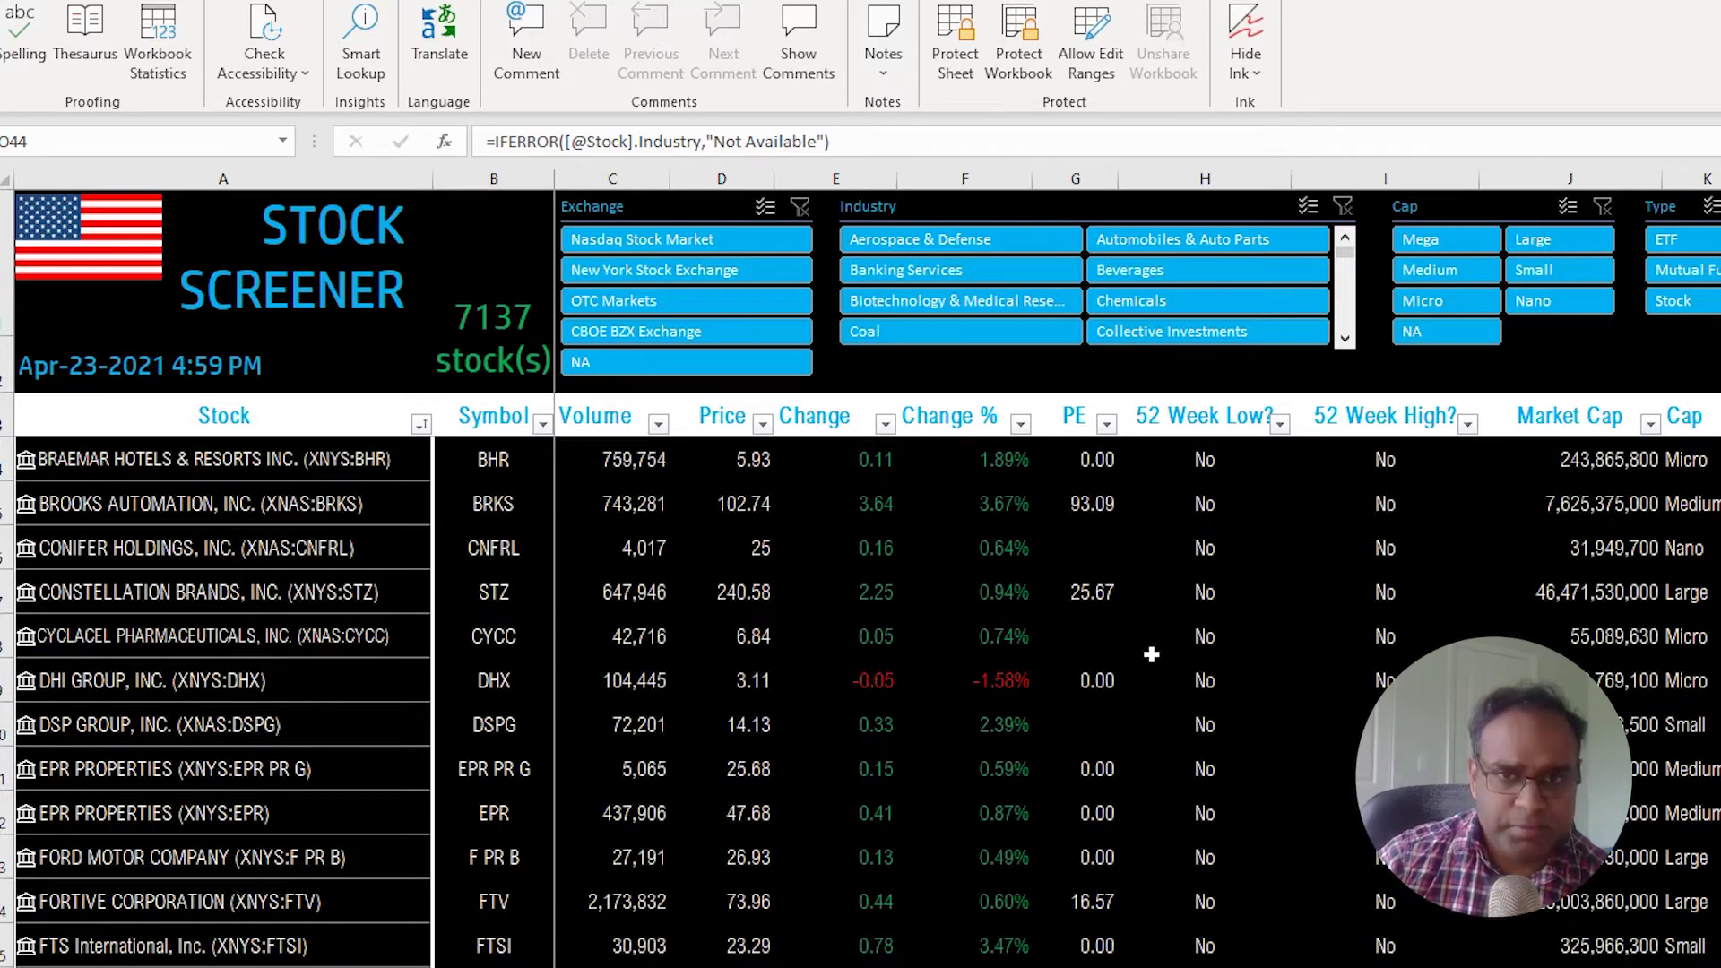
# Step: Inspect the first stock's Cap and Market Cap formulas, and view the Cap column's filter options without applying a filter
pyautogui.click(1657, 475)
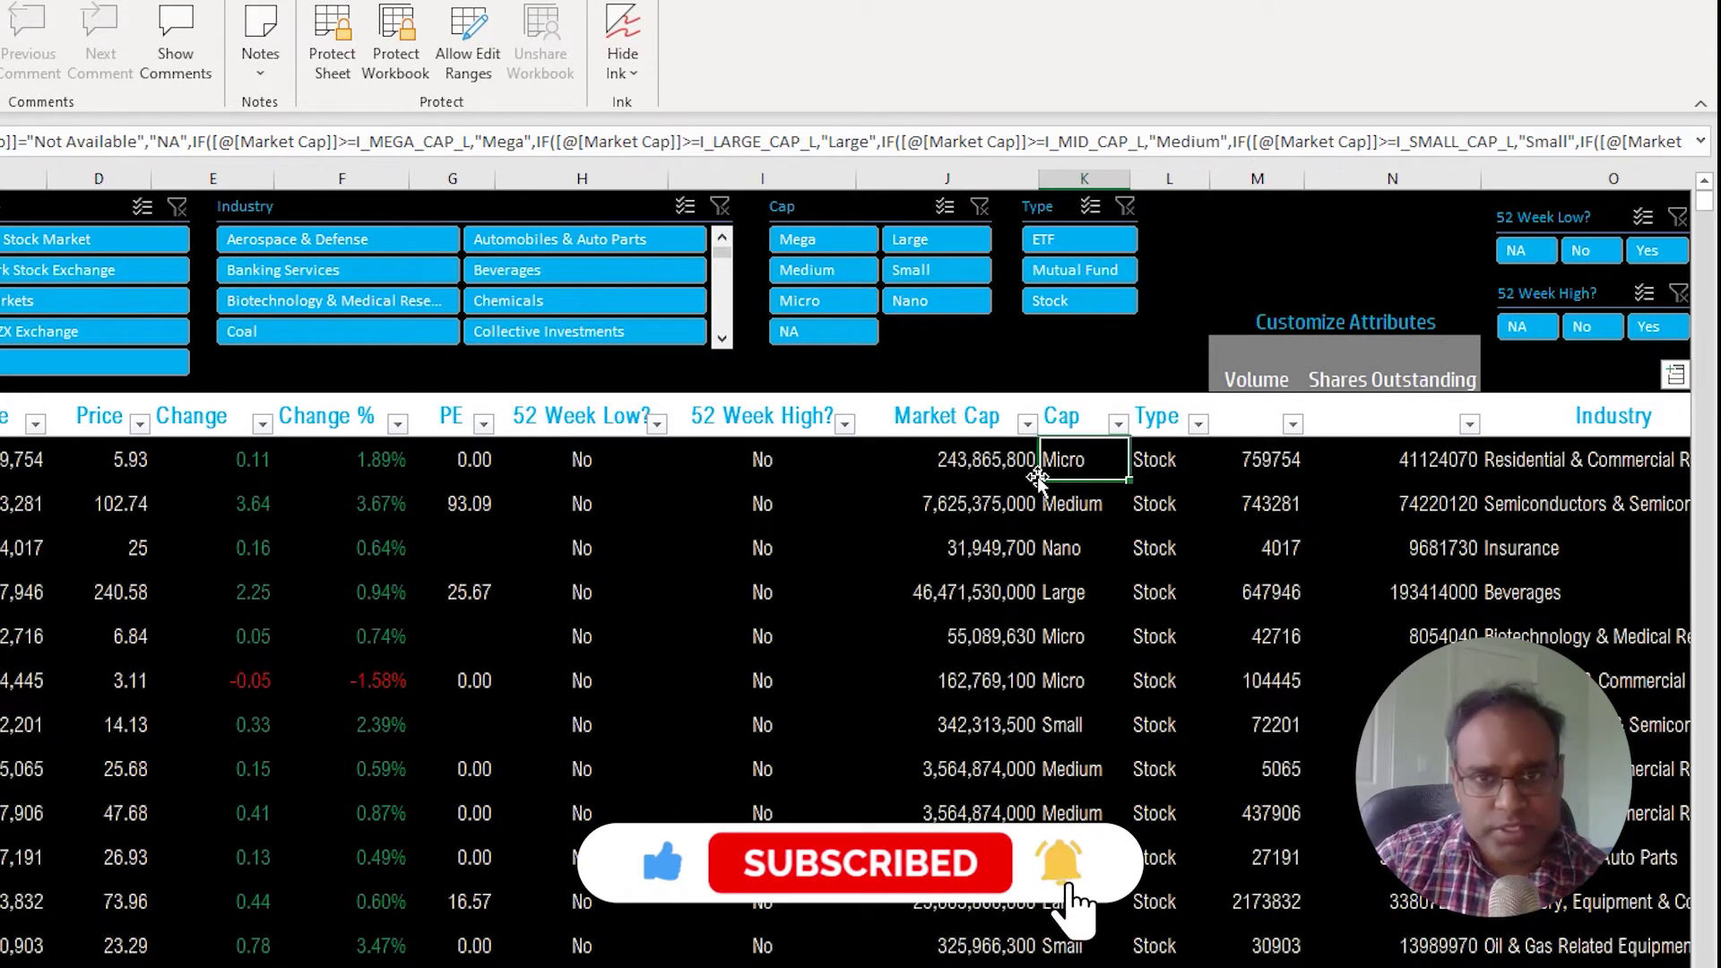
pyautogui.click(954, 471)
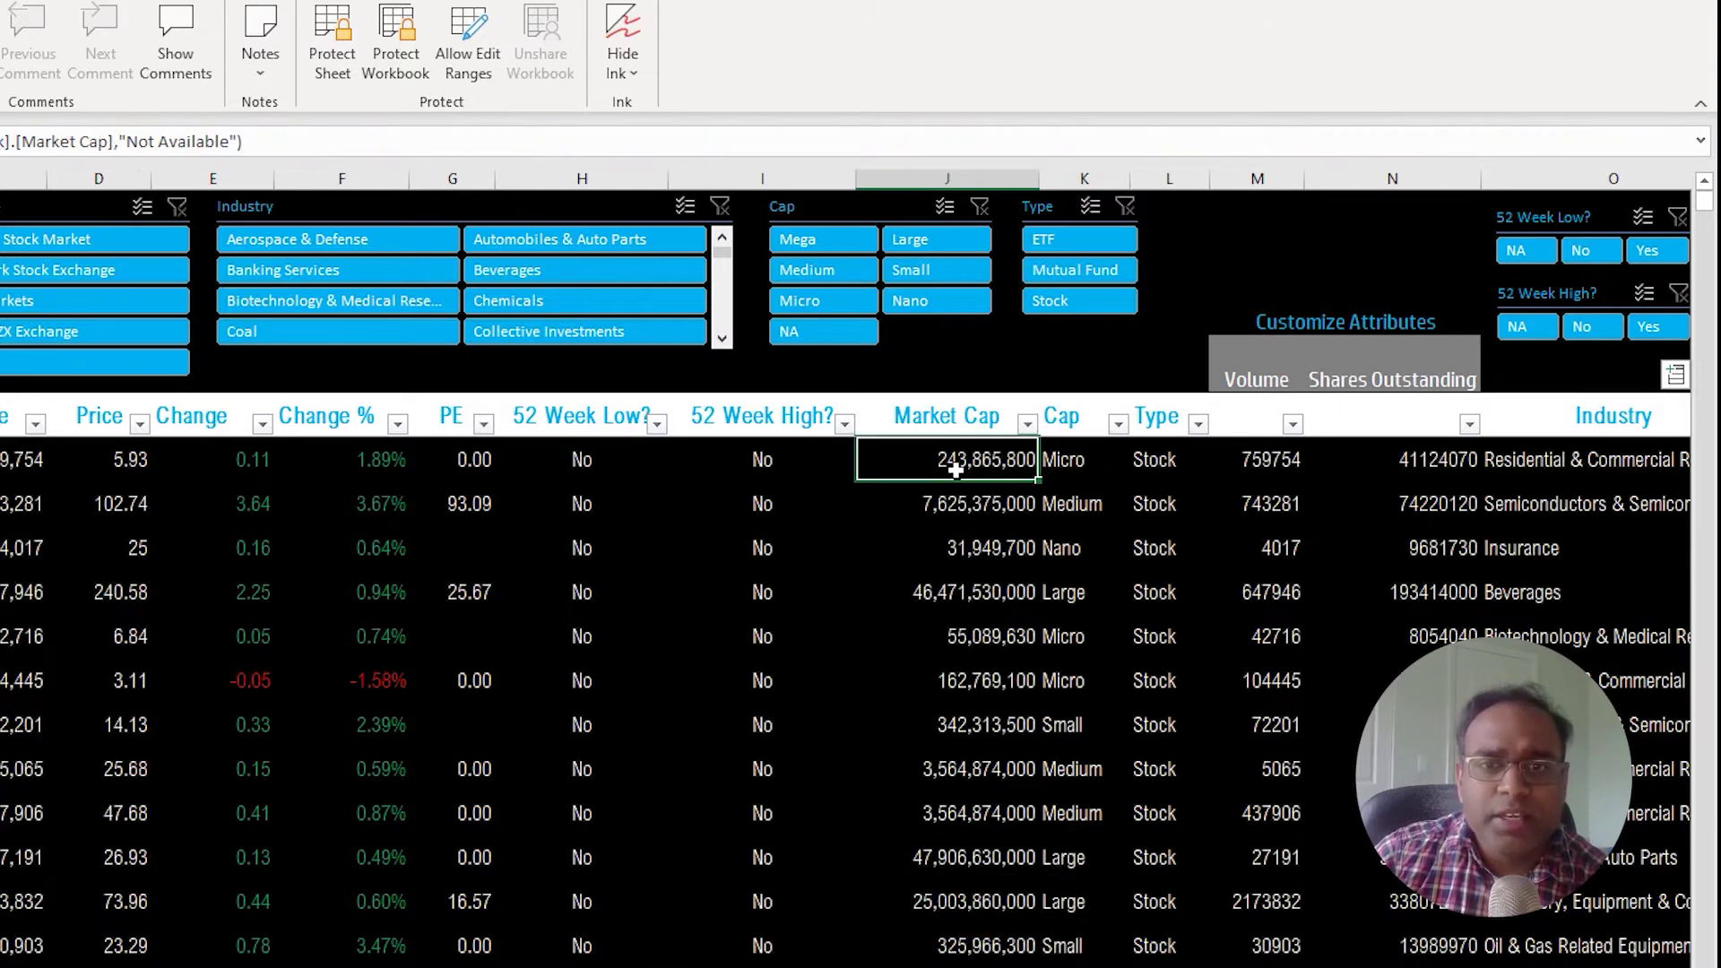
pyautogui.click(1078, 463)
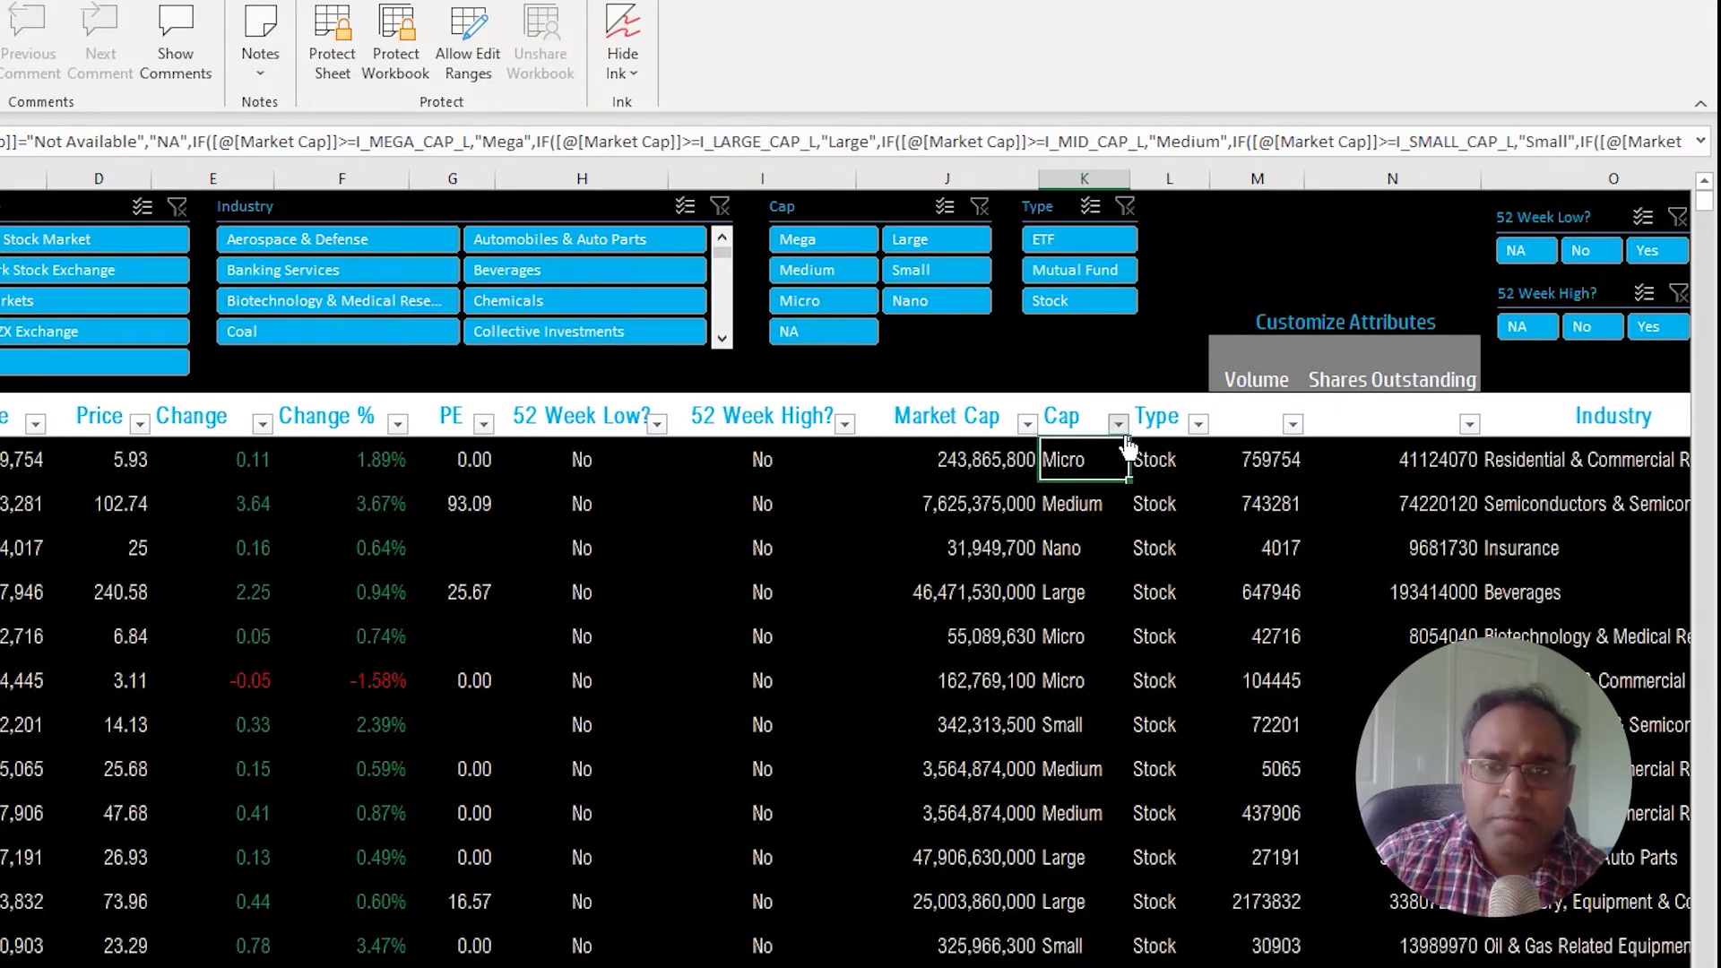
pyautogui.click(1117, 423)
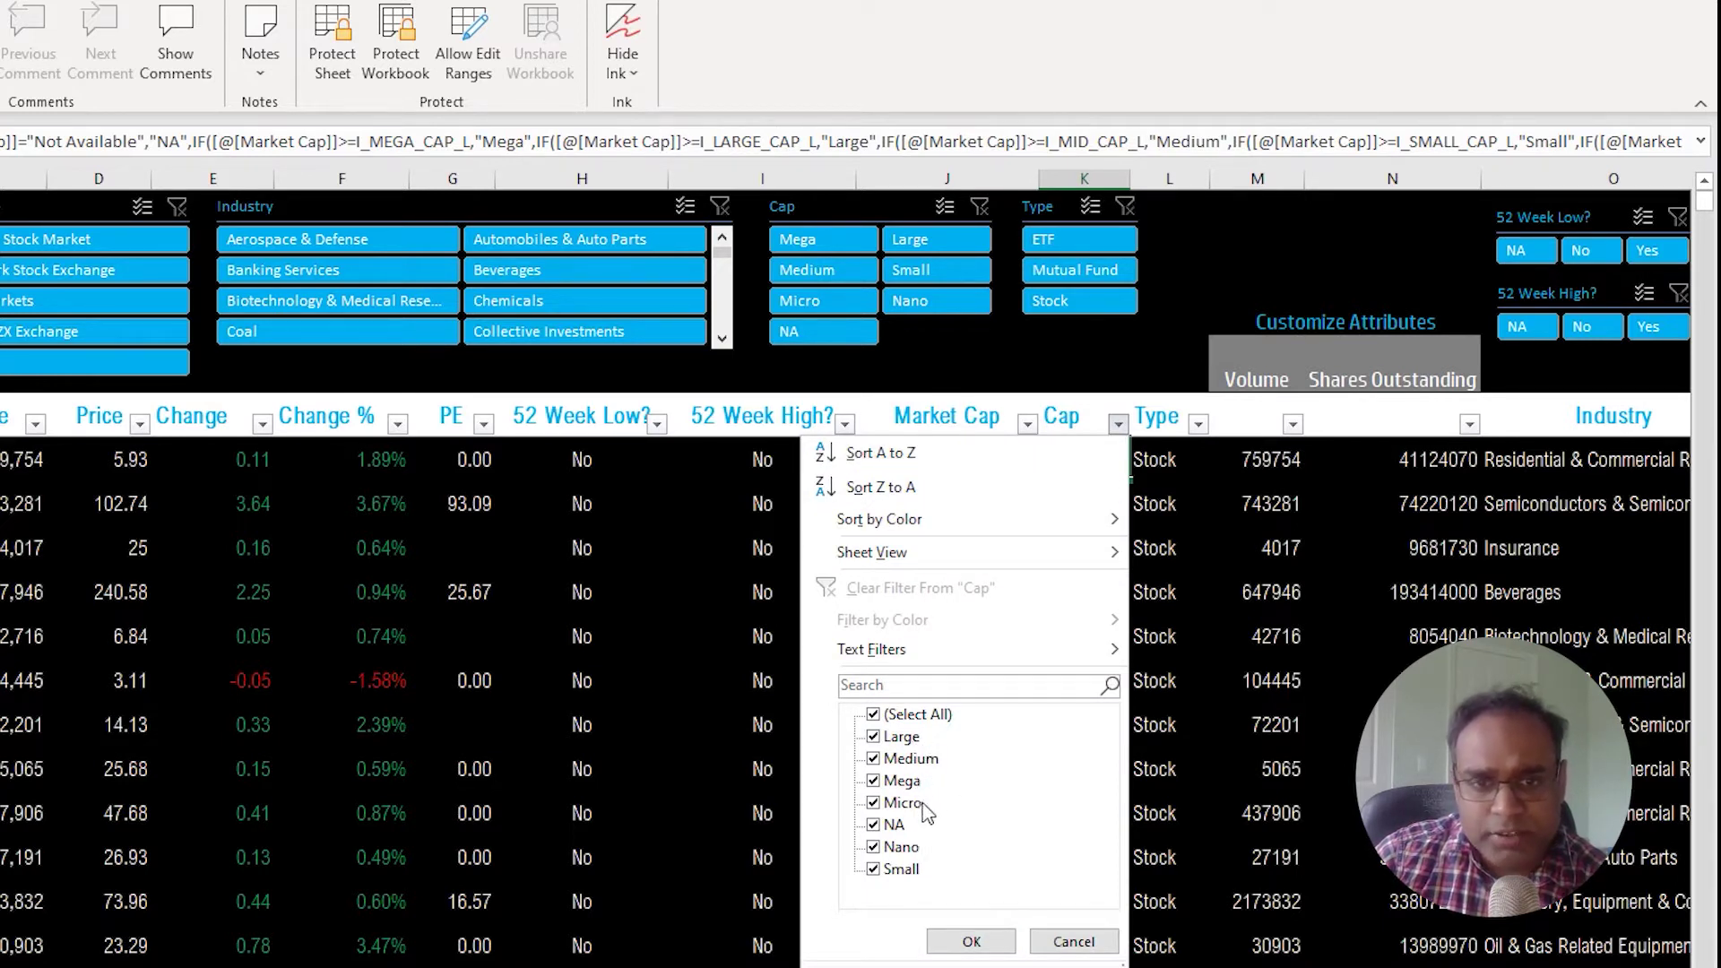
pyautogui.click(1056, 948)
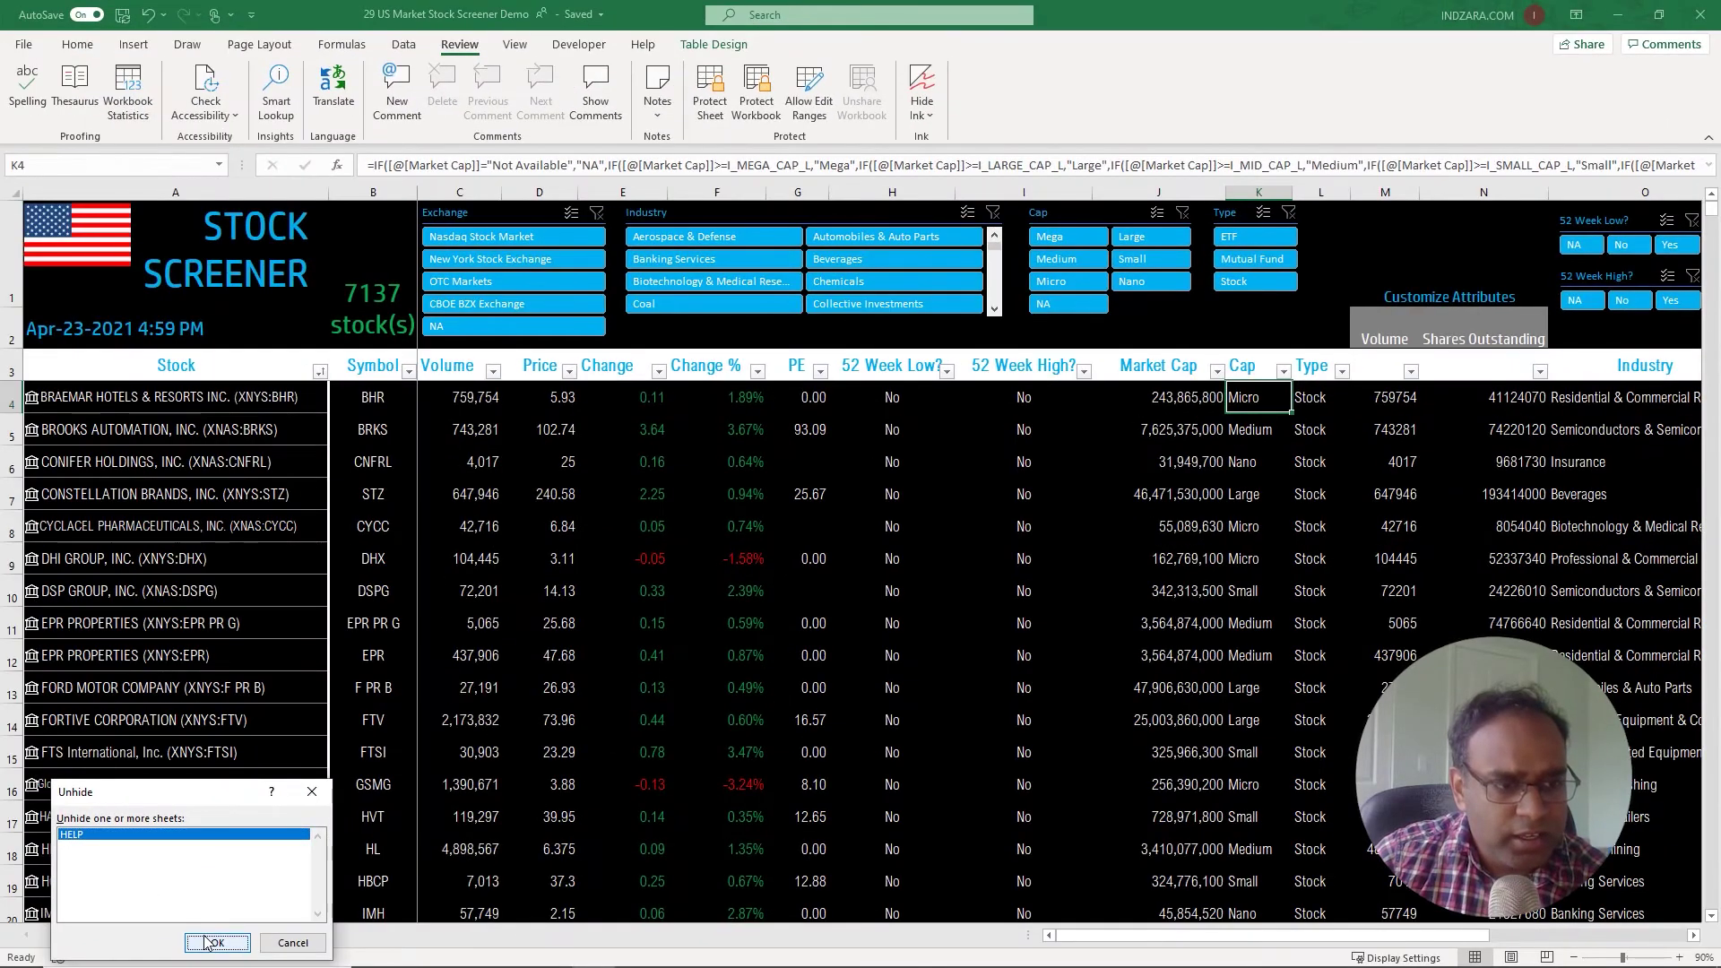
# Step: Unhide the HELP sheet and select its market cap threshold values
pyautogui.click(218, 941)
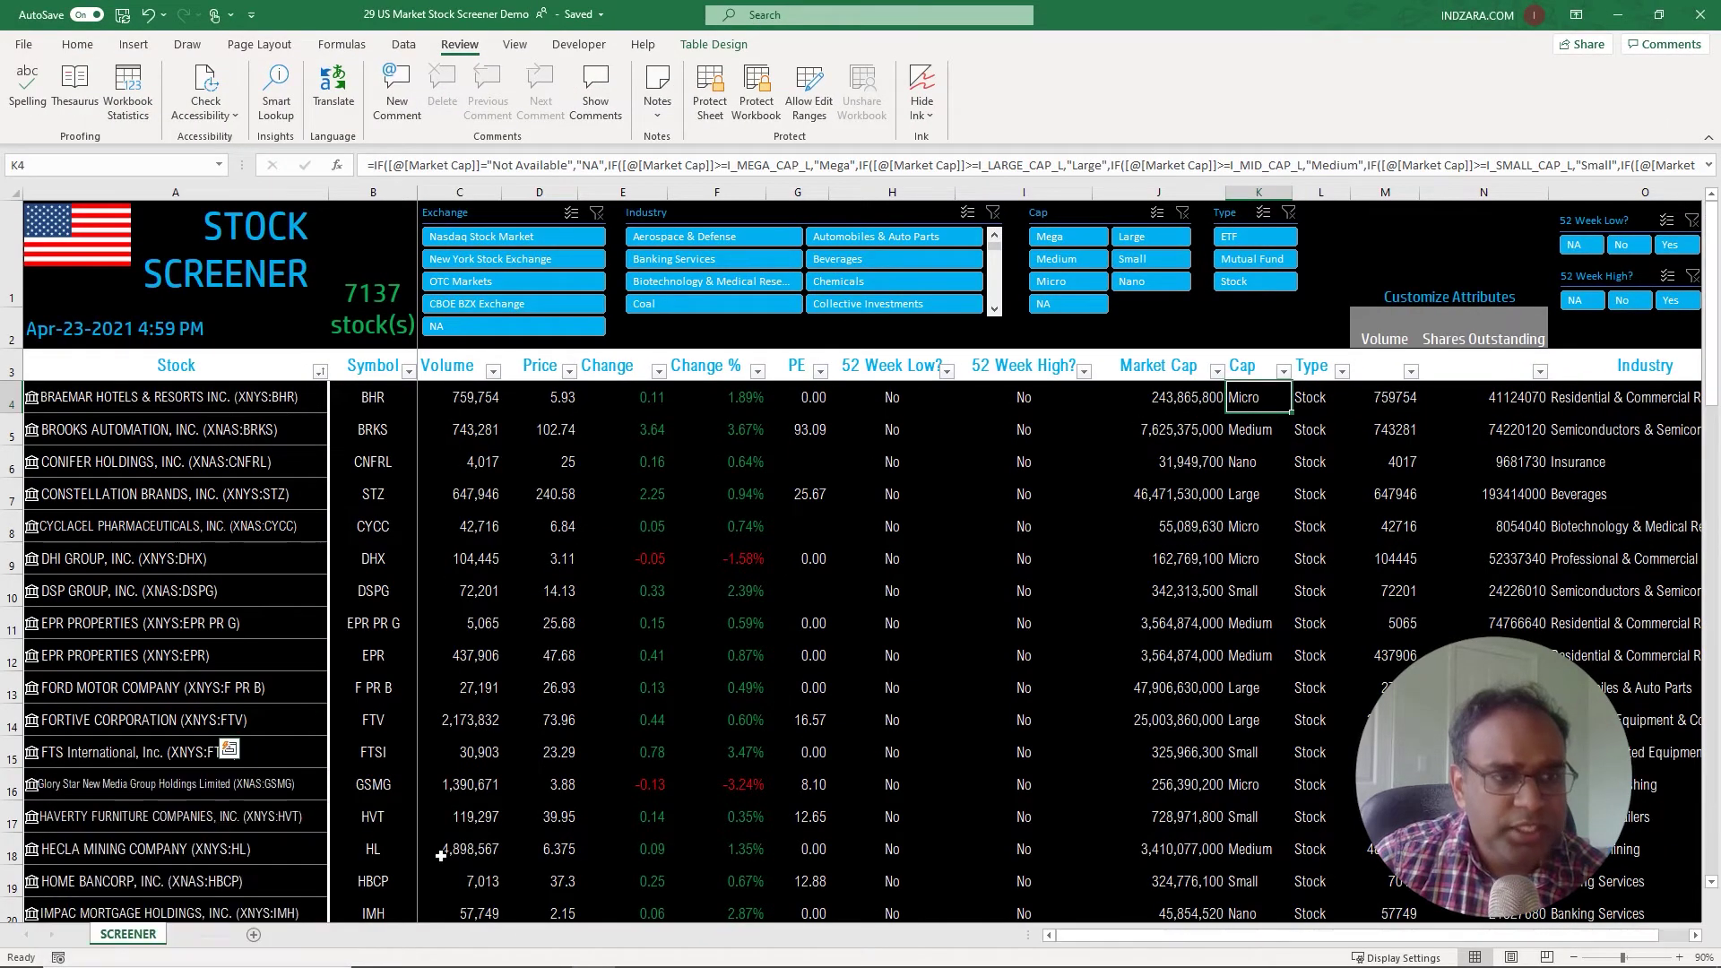
pyautogui.moveTo(409, 301); pyautogui.dragTo(405, 372)
pyautogui.click(387, 401)
# Step: Go through the cap categories and their thresholds on the HELP sheet, from Mega Cap down to Nano Cap
pyautogui.click(389, 374)
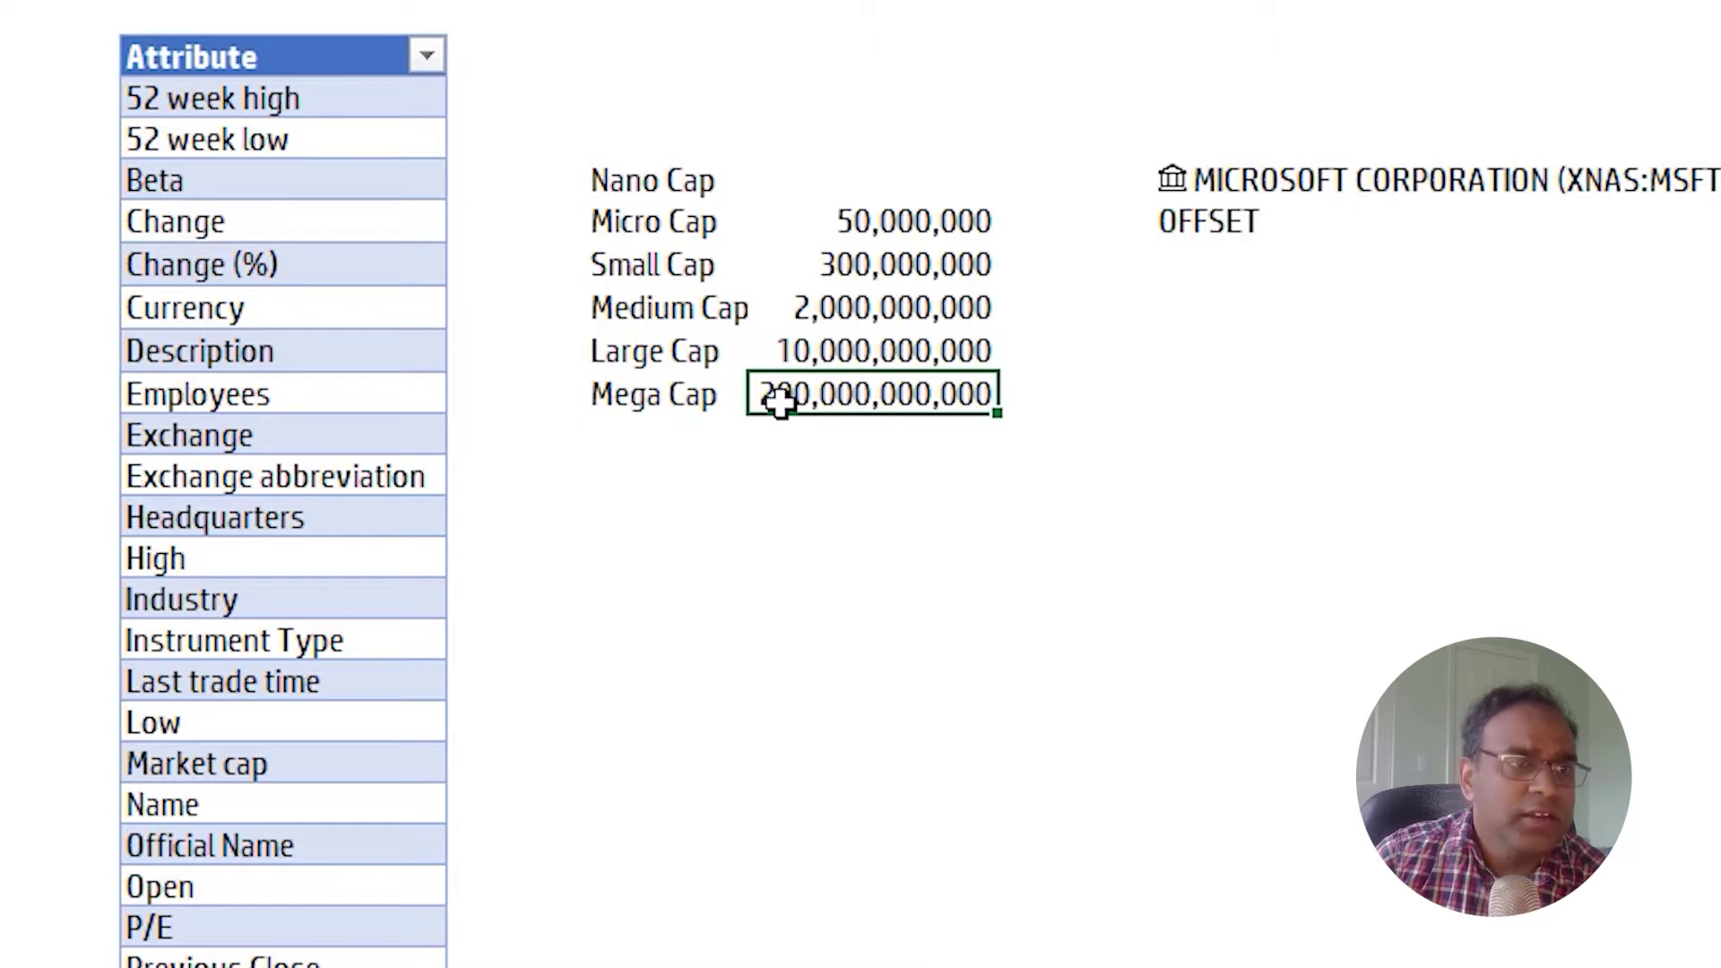
pyautogui.click(661, 394)
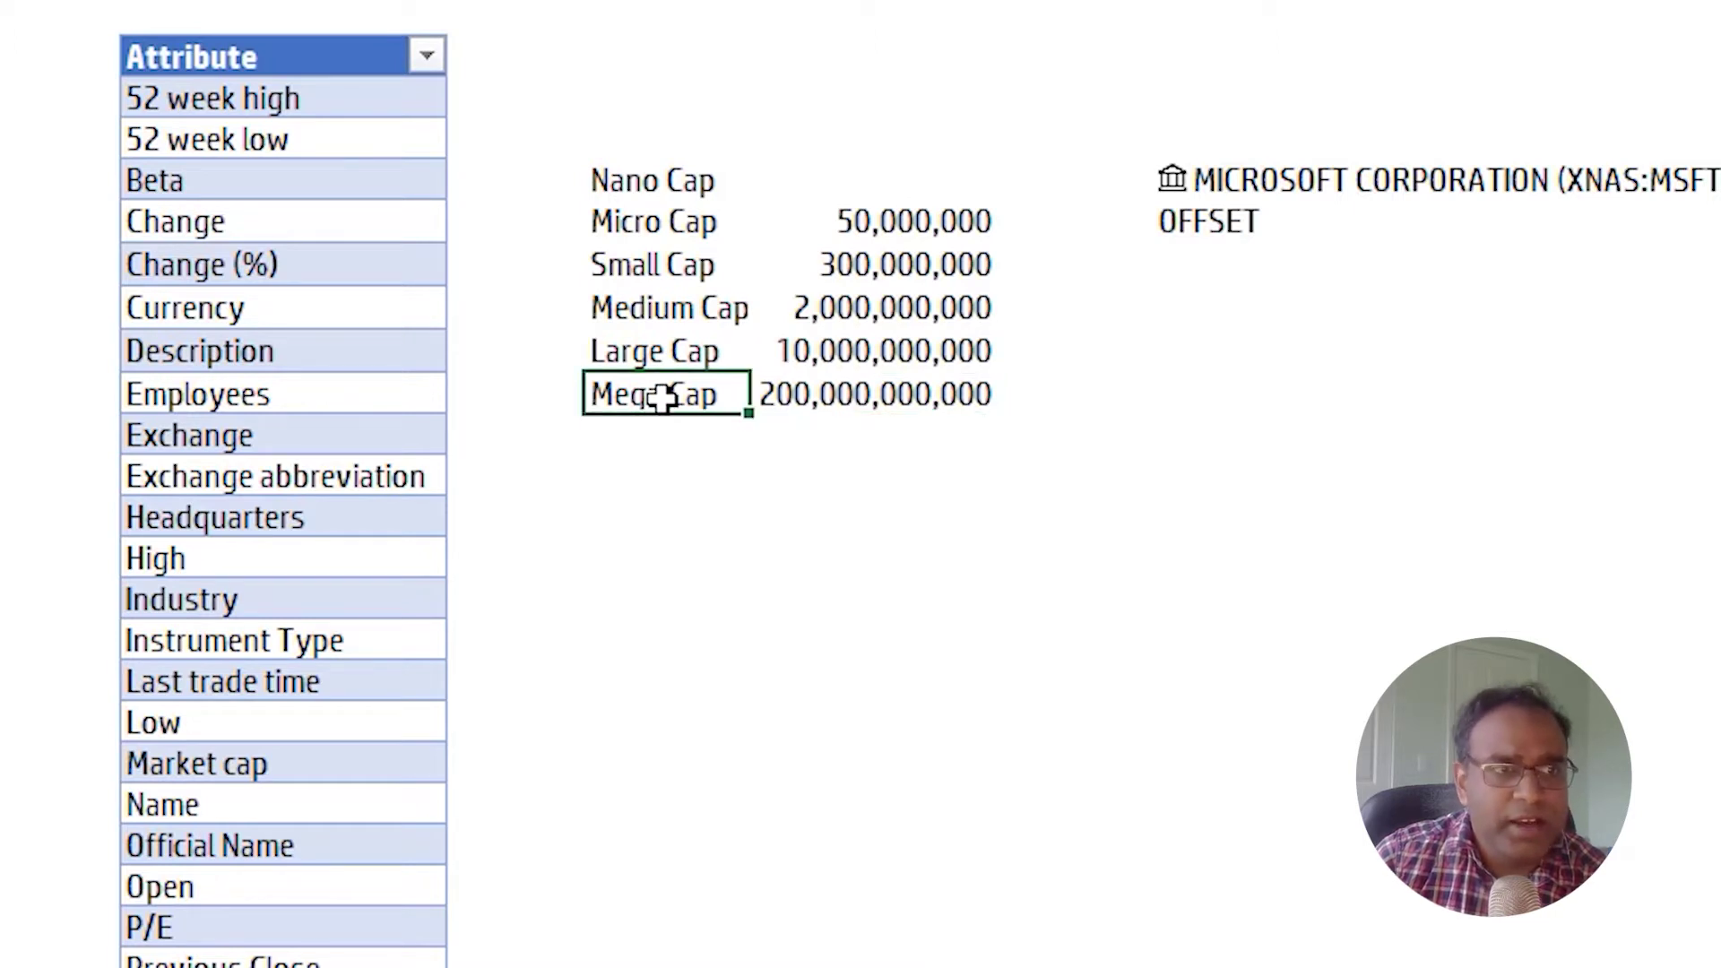
pyautogui.click(860, 356)
pyautogui.click(715, 351)
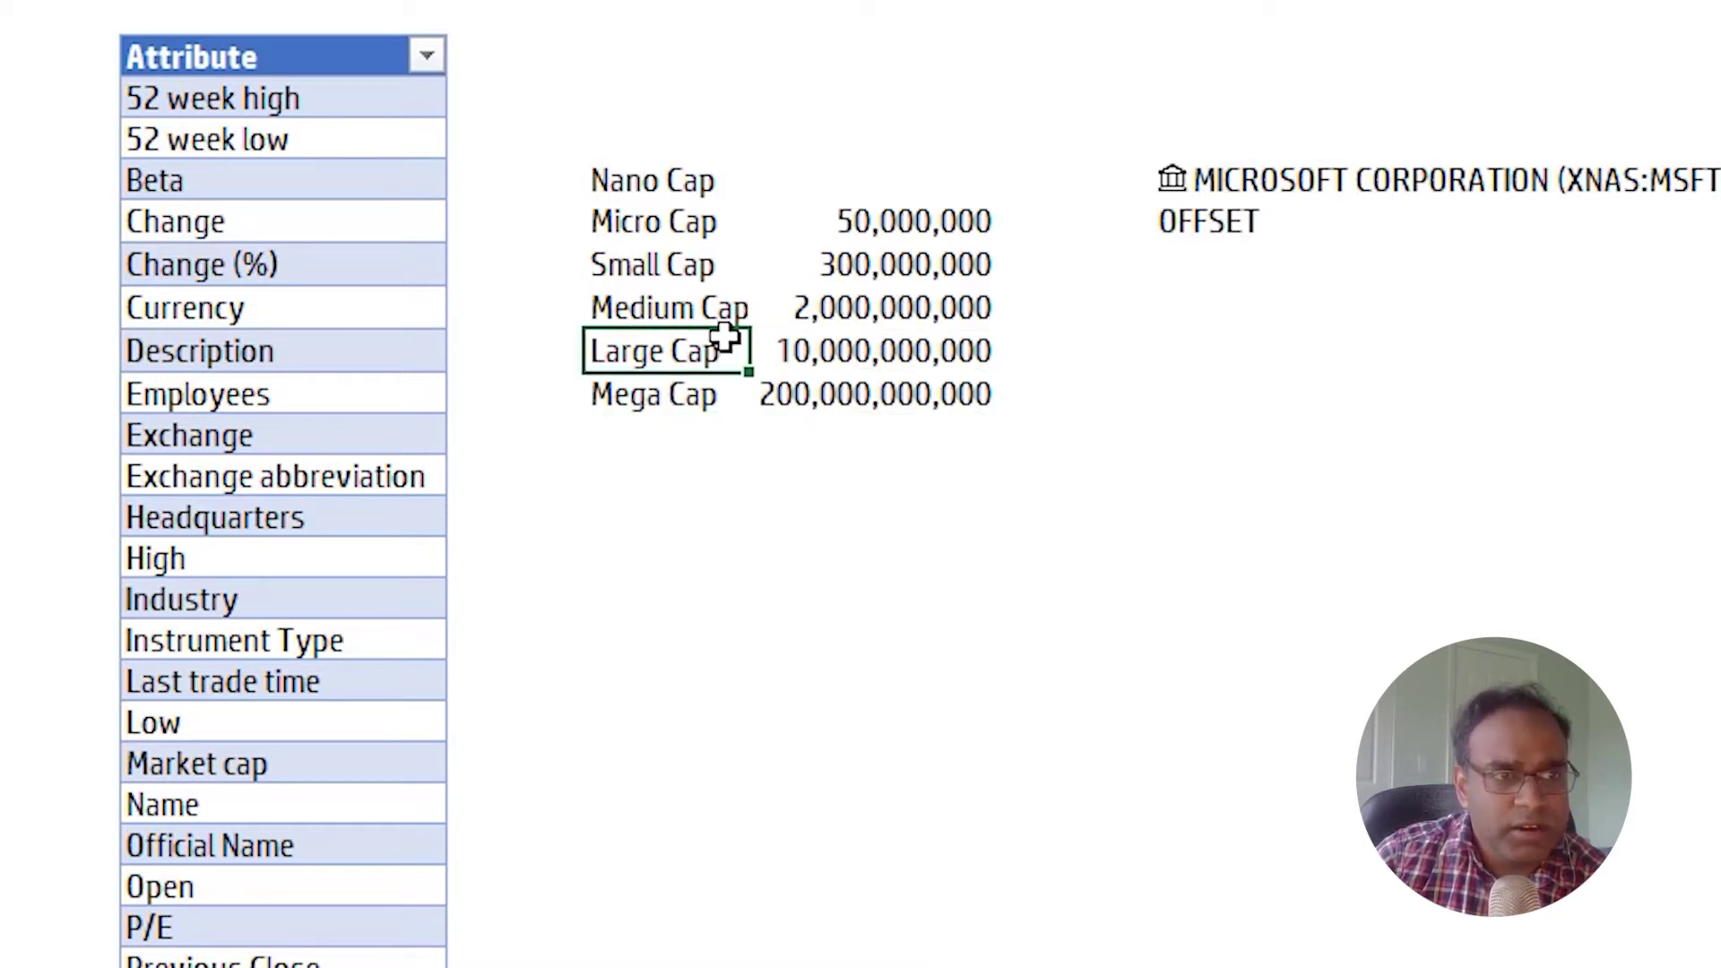
pyautogui.click(807, 307)
pyautogui.click(682, 311)
pyautogui.click(855, 269)
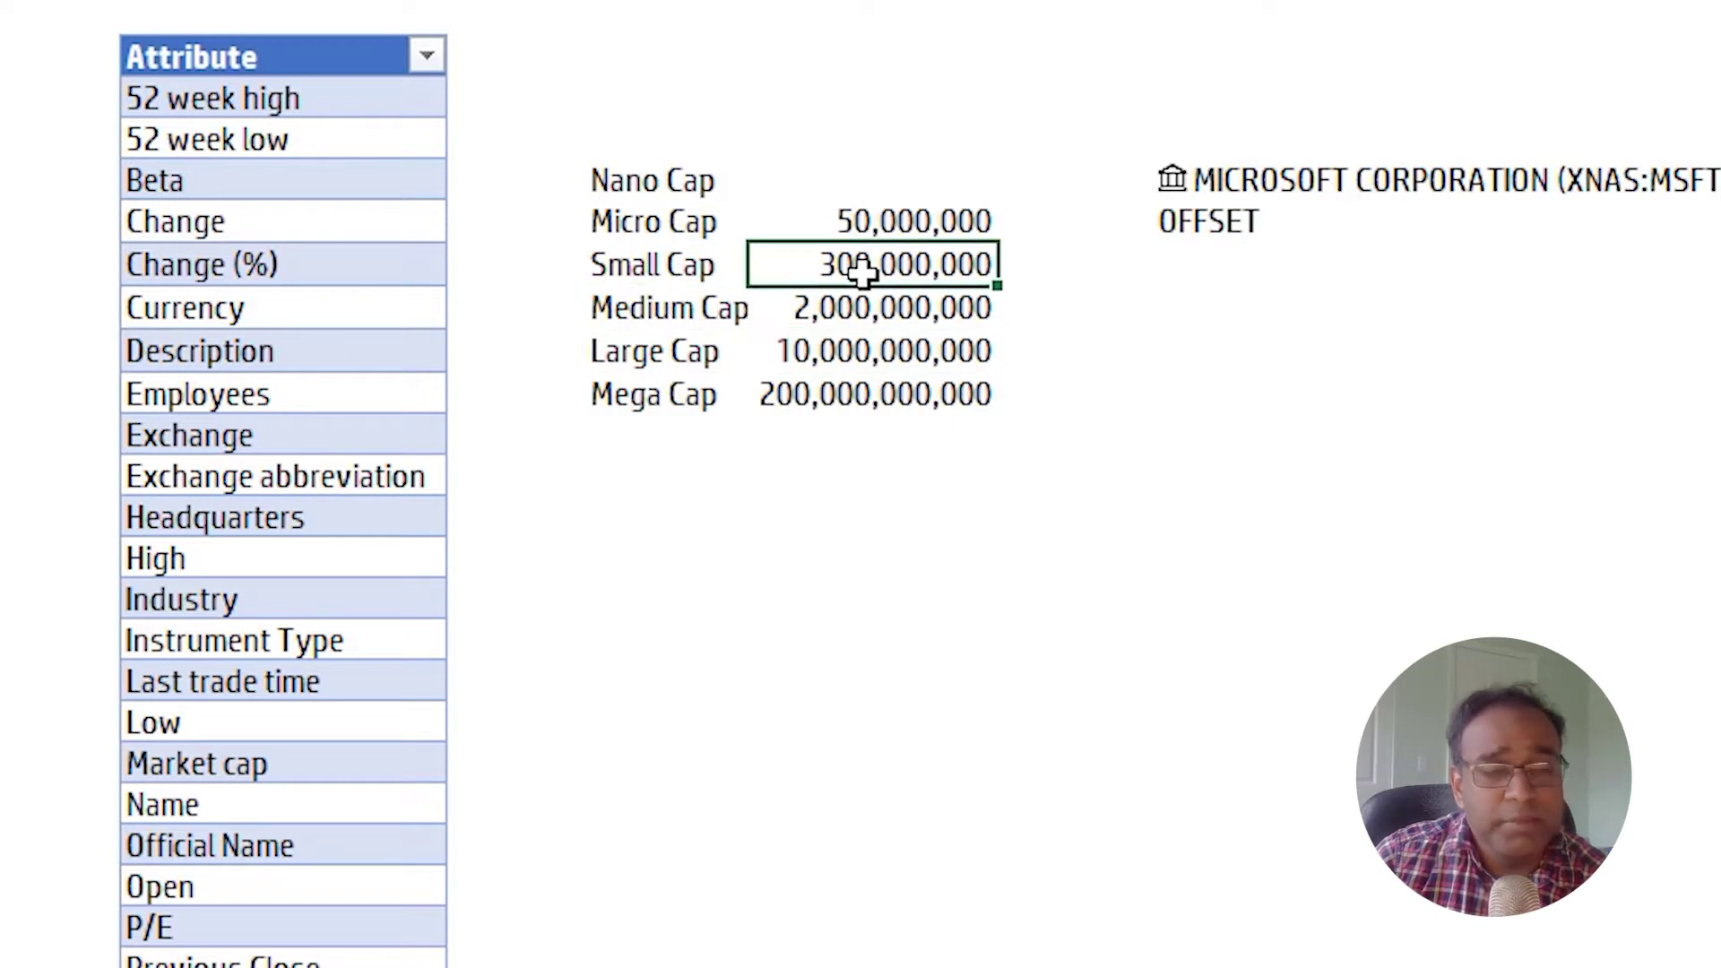
pyautogui.click(691, 267)
pyautogui.click(838, 233)
pyautogui.click(697, 249)
pyautogui.click(691, 182)
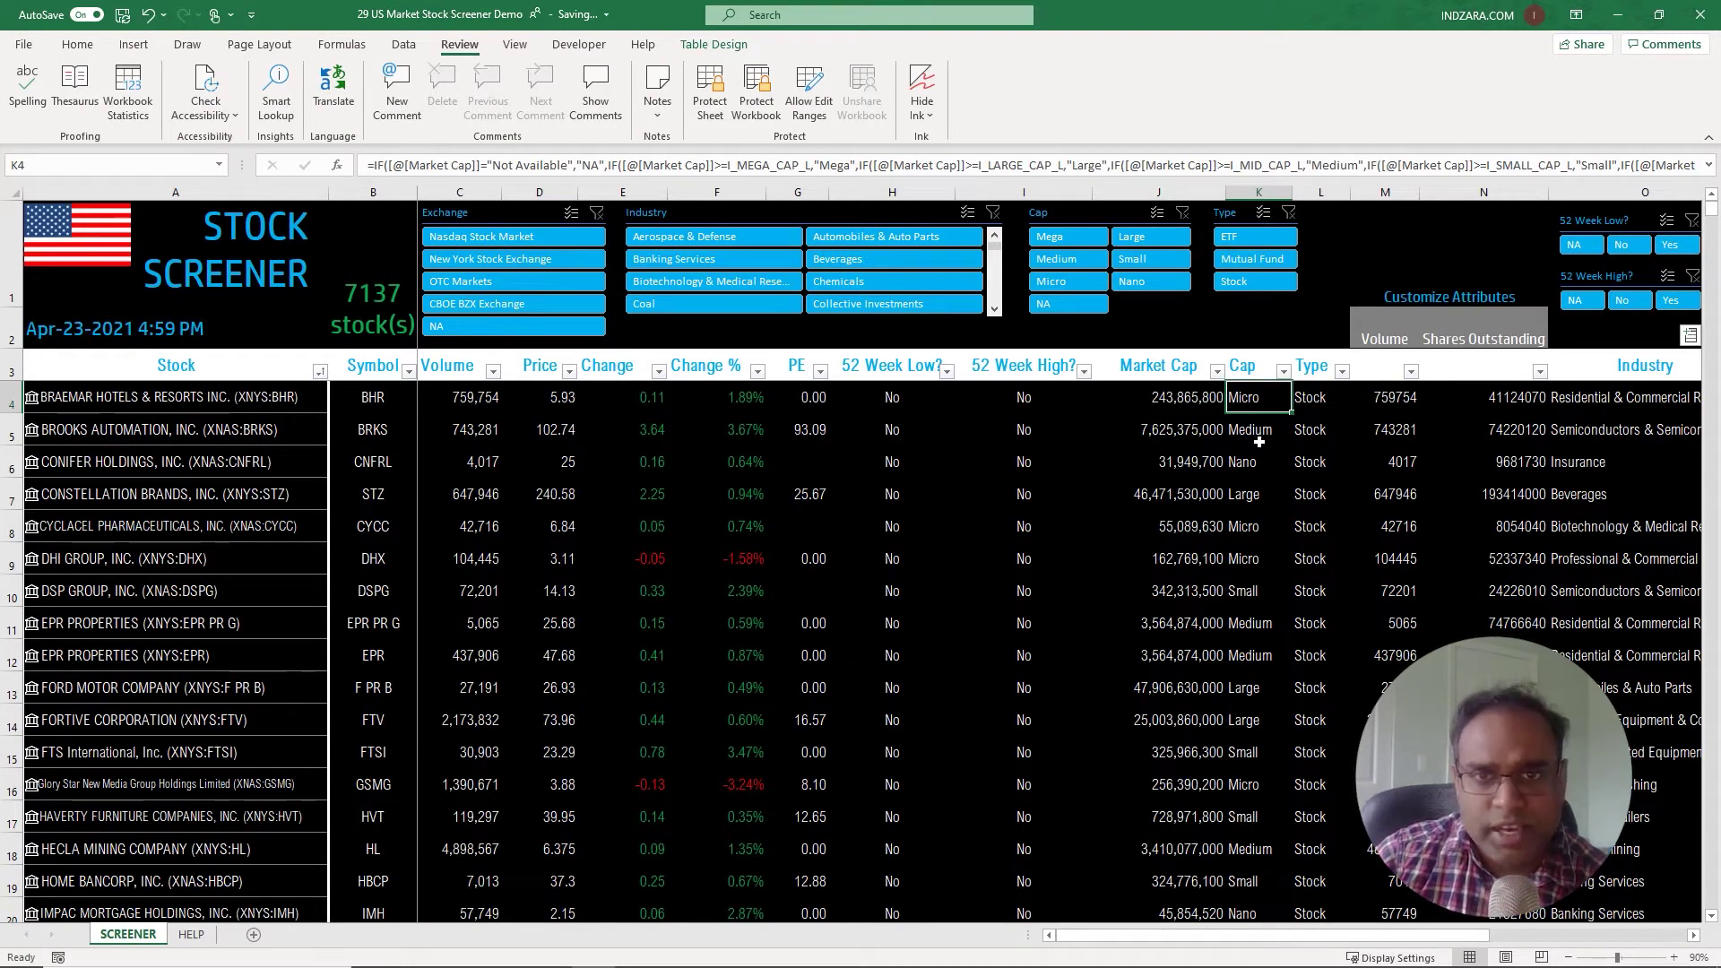
# Step: On the SCREENER sheet, inspect the first stock's Type formula and its value in the first custom attribute column
pyautogui.click(1320, 395)
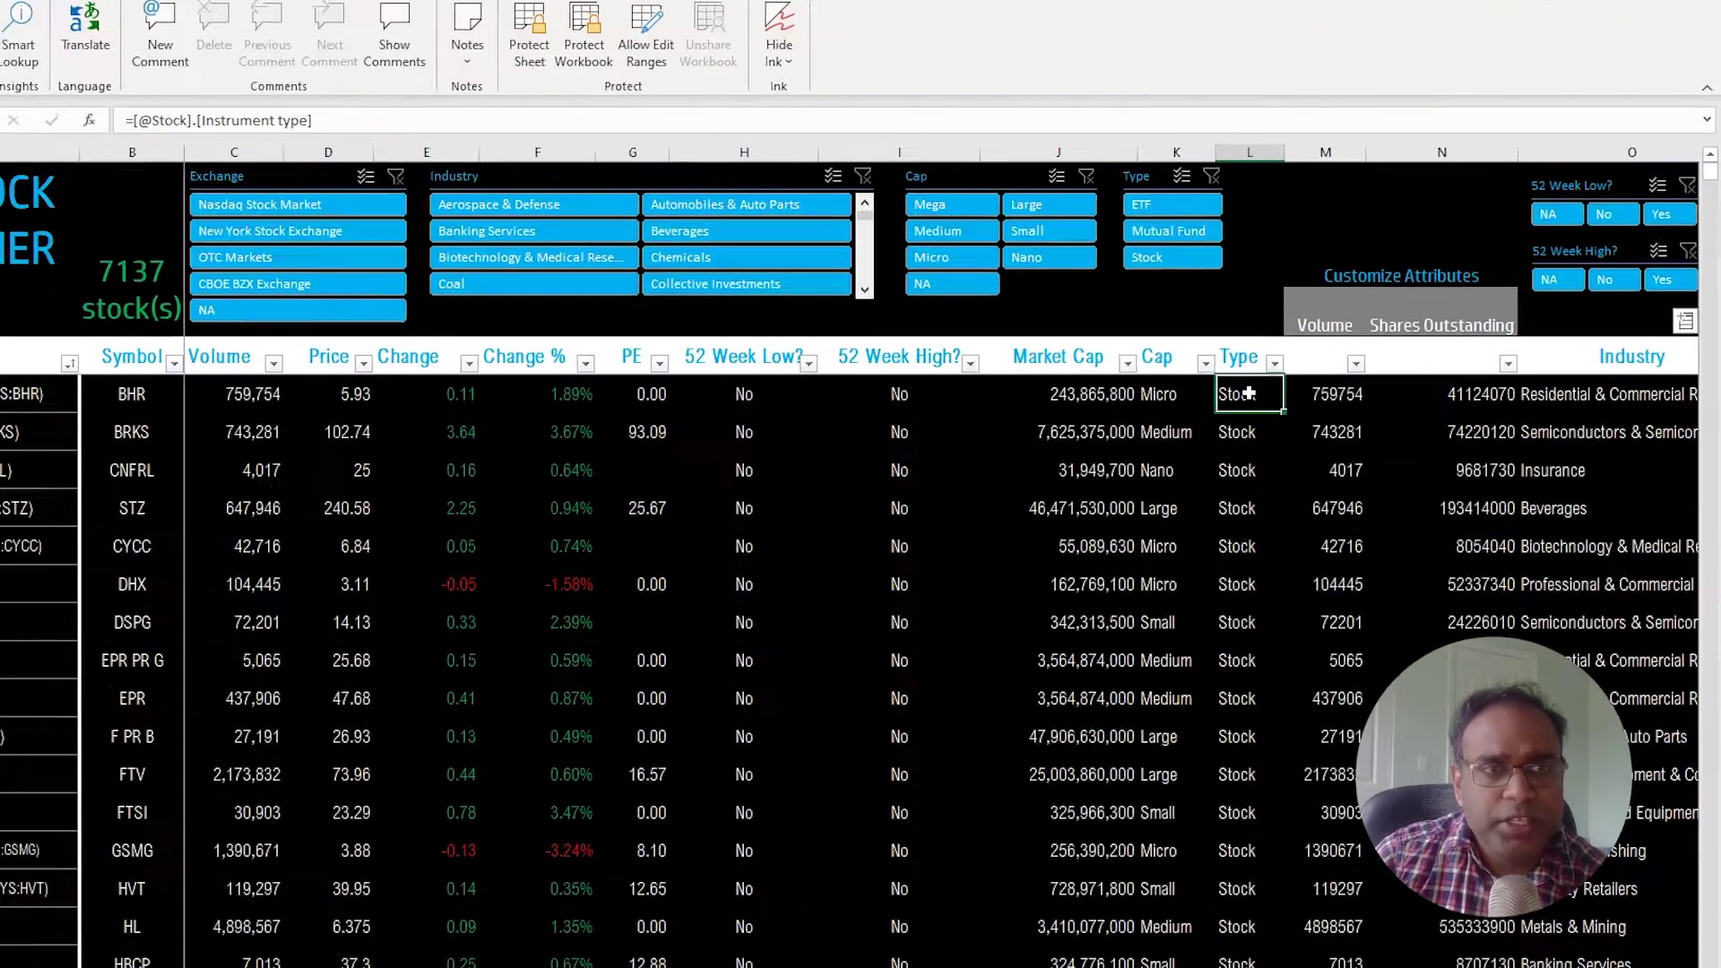
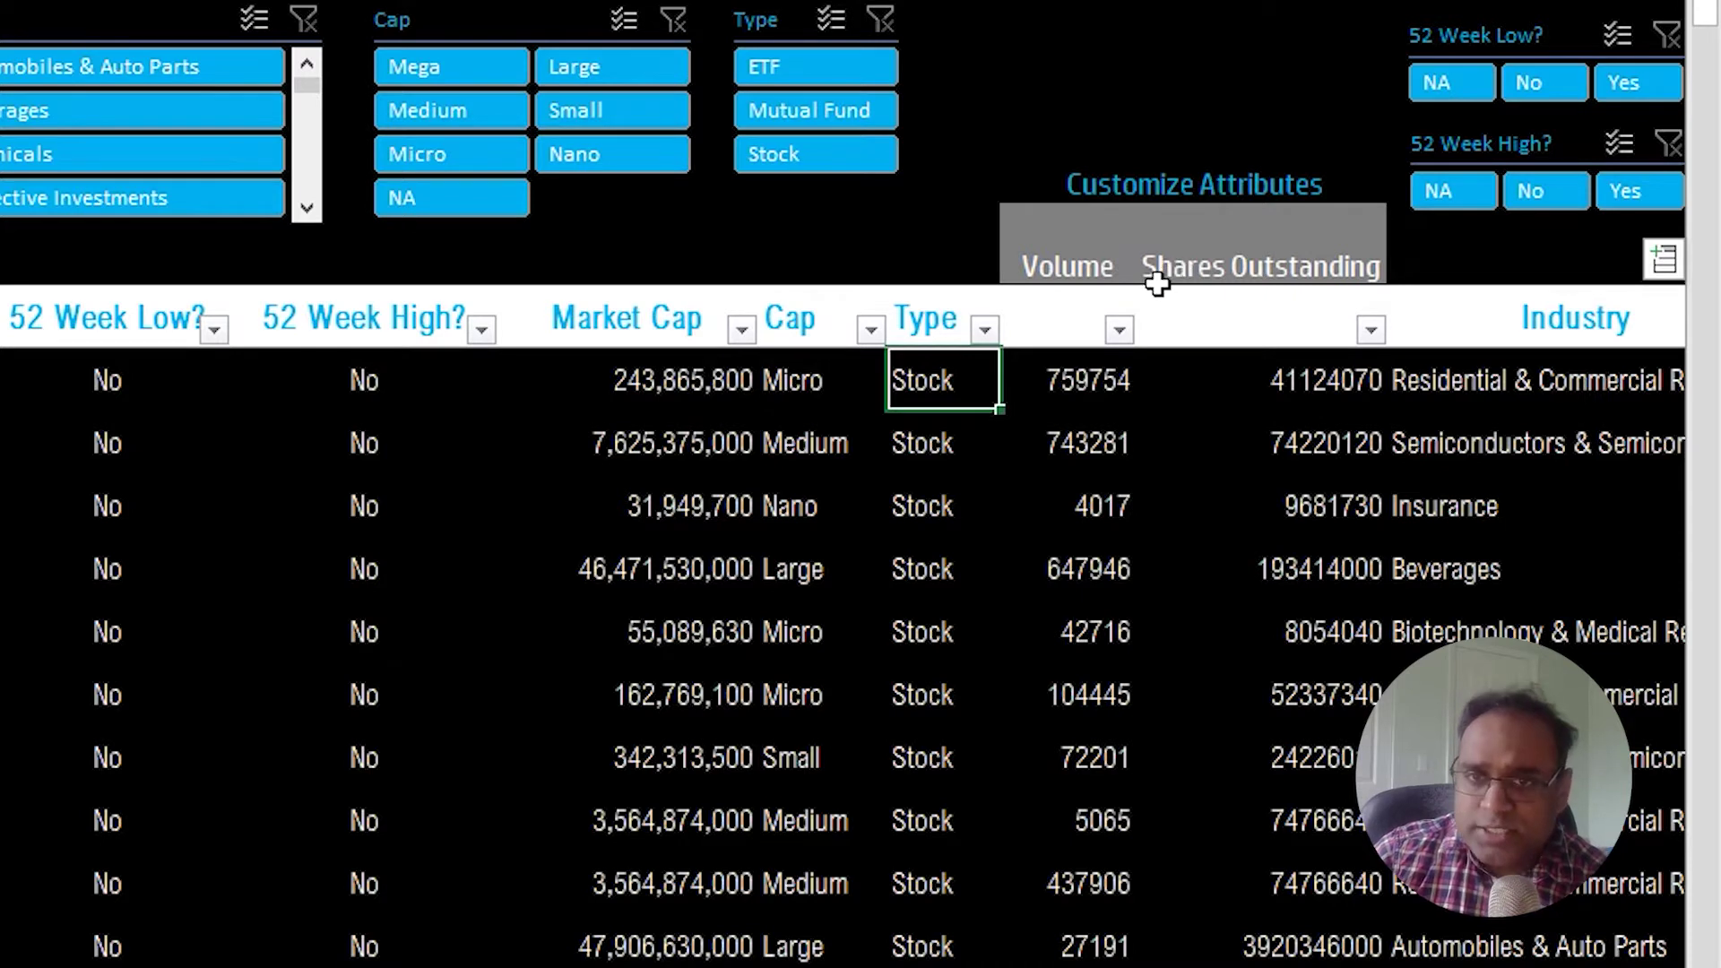
pyautogui.click(1109, 375)
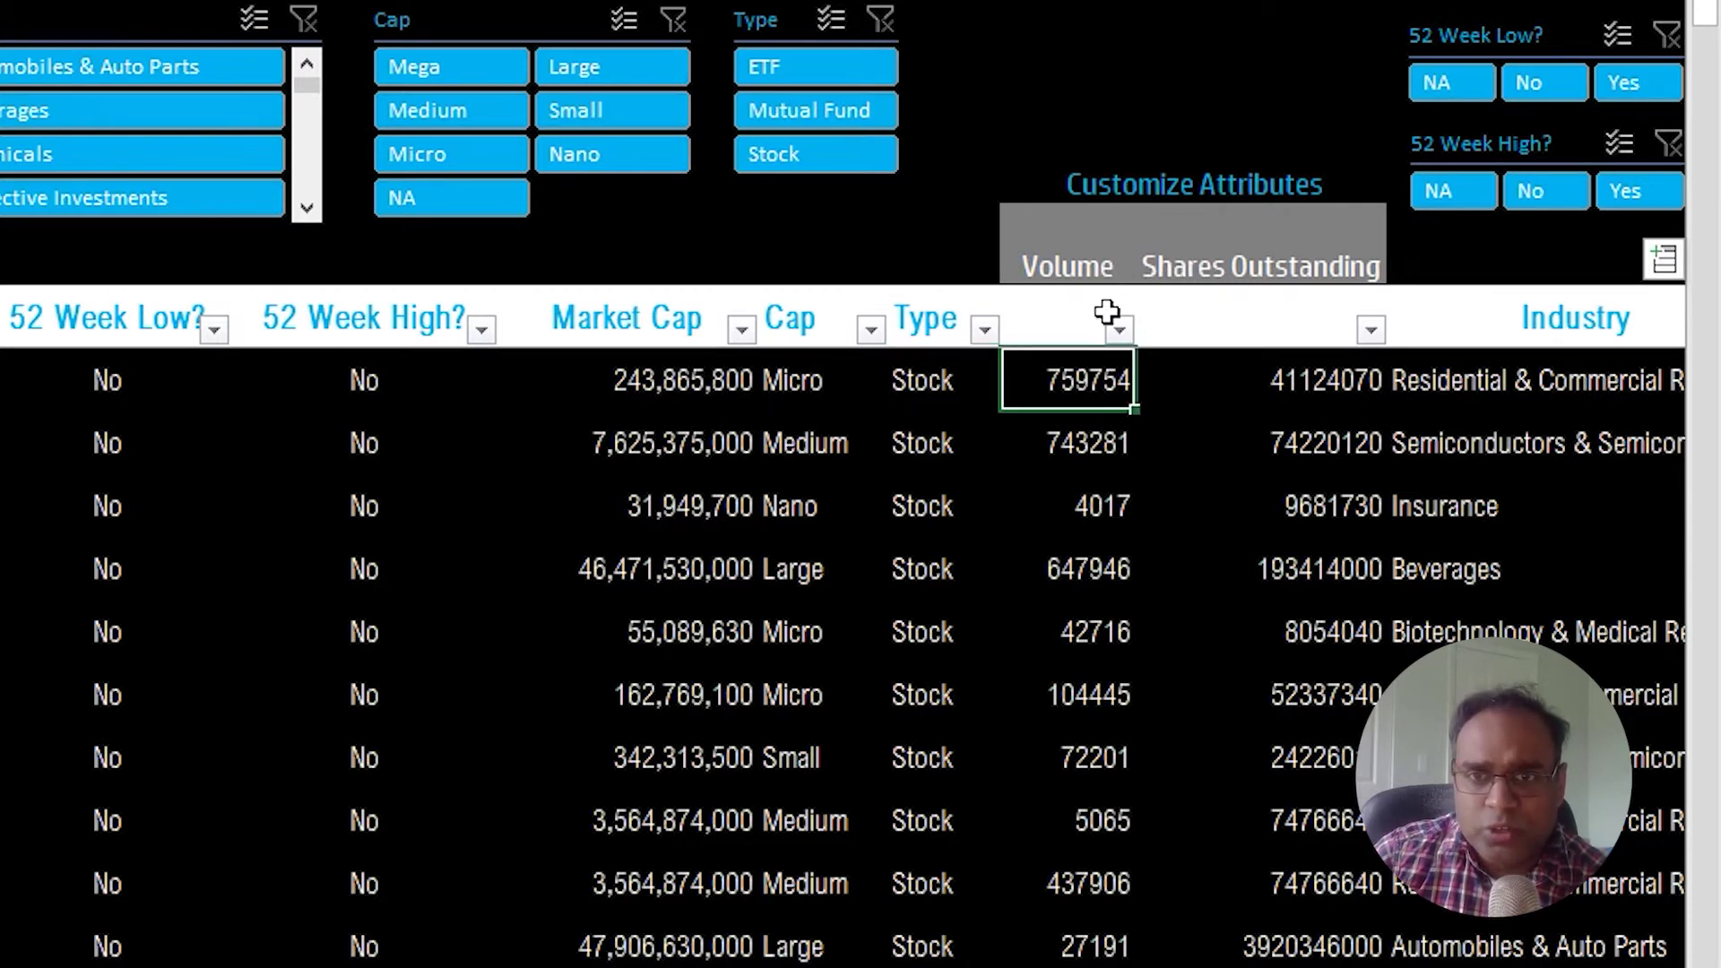
# Step: Switch the first custom attribute from Volume to Volume average, followed by Previous Close
pyautogui.click(1095, 260)
pyautogui.click(1146, 267)
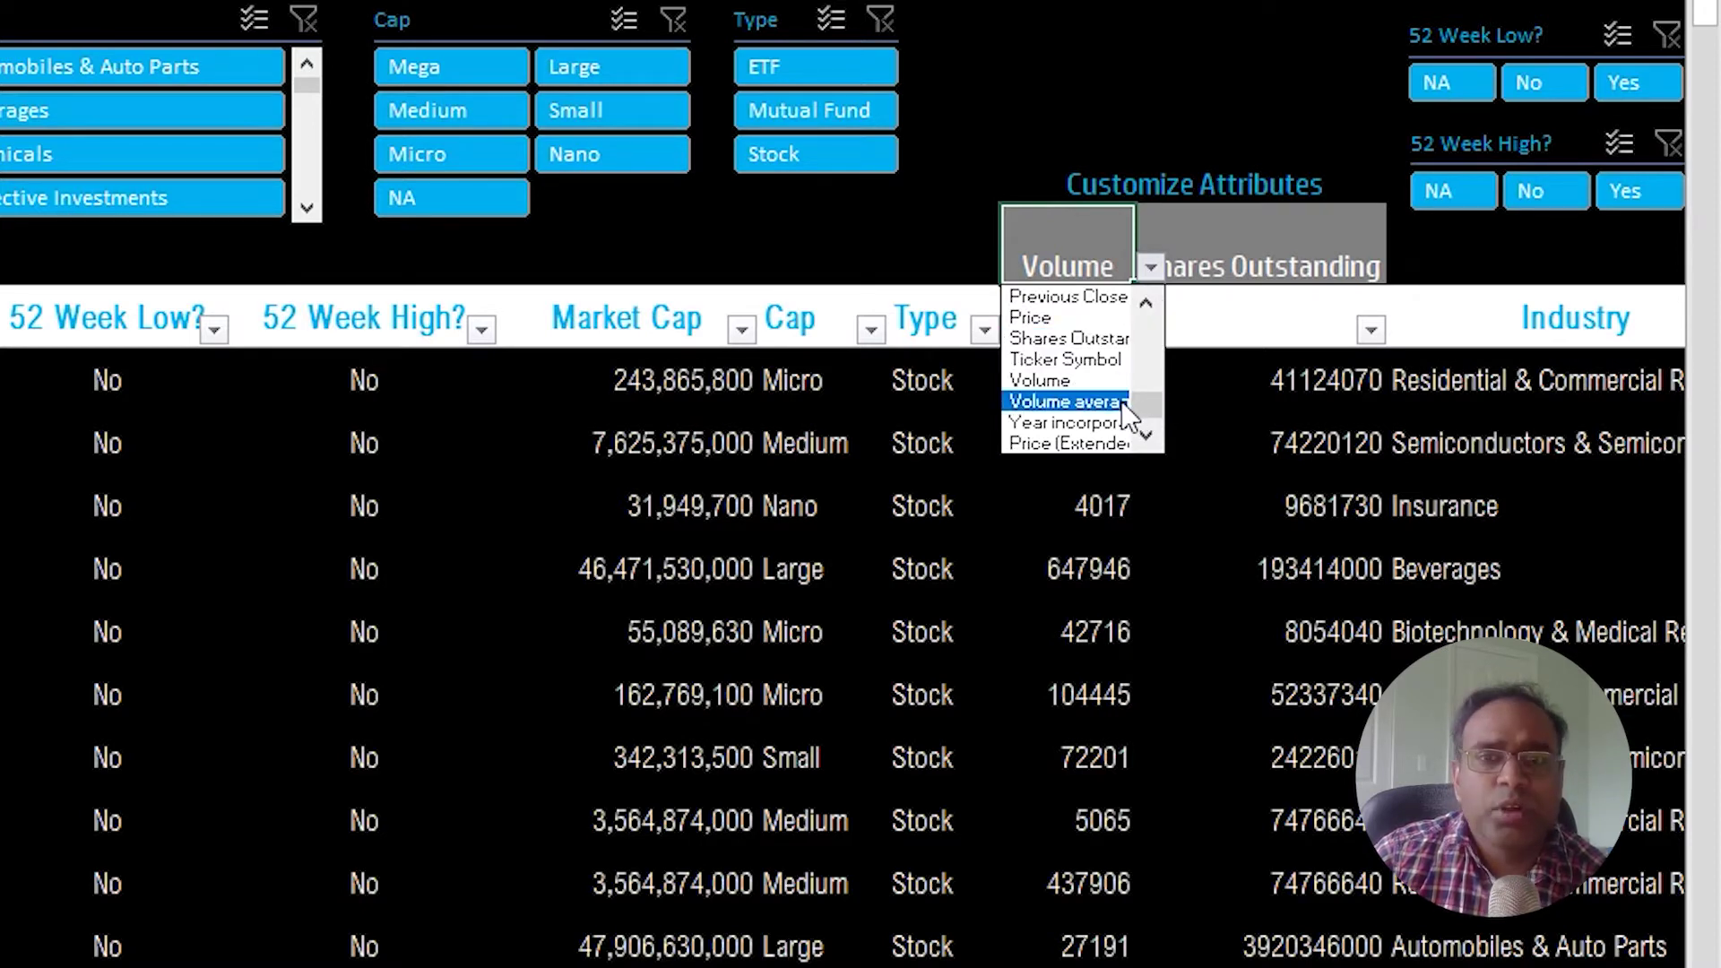
pyautogui.click(1066, 402)
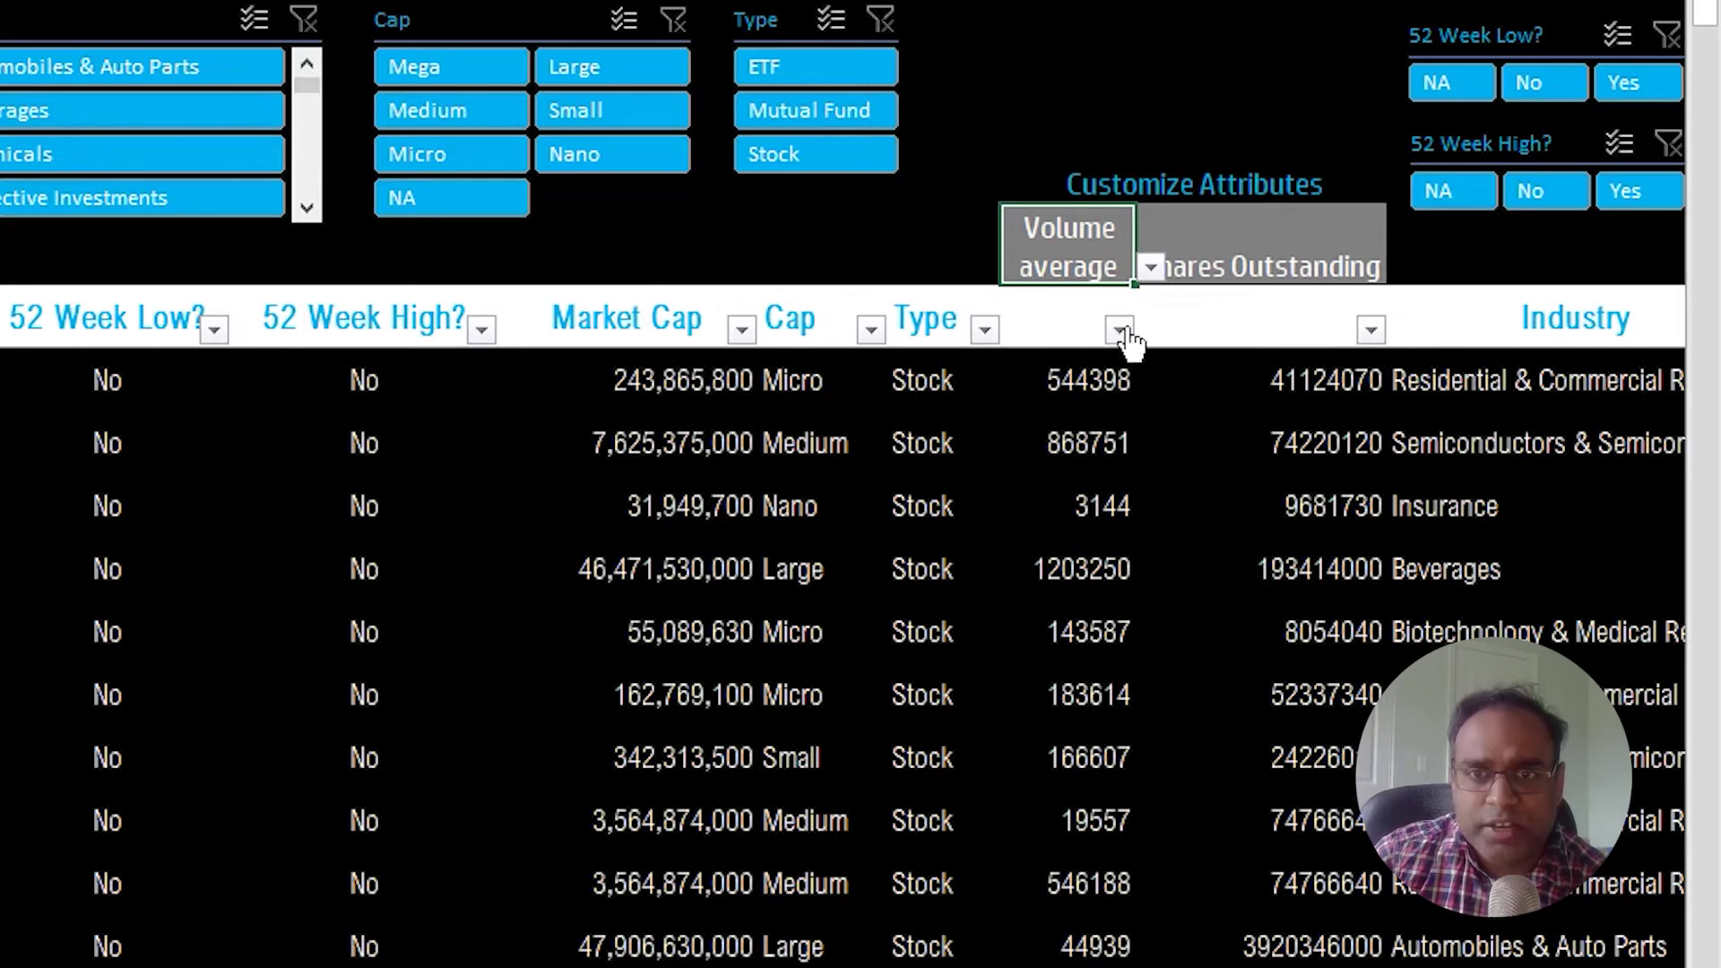
pyautogui.click(1149, 267)
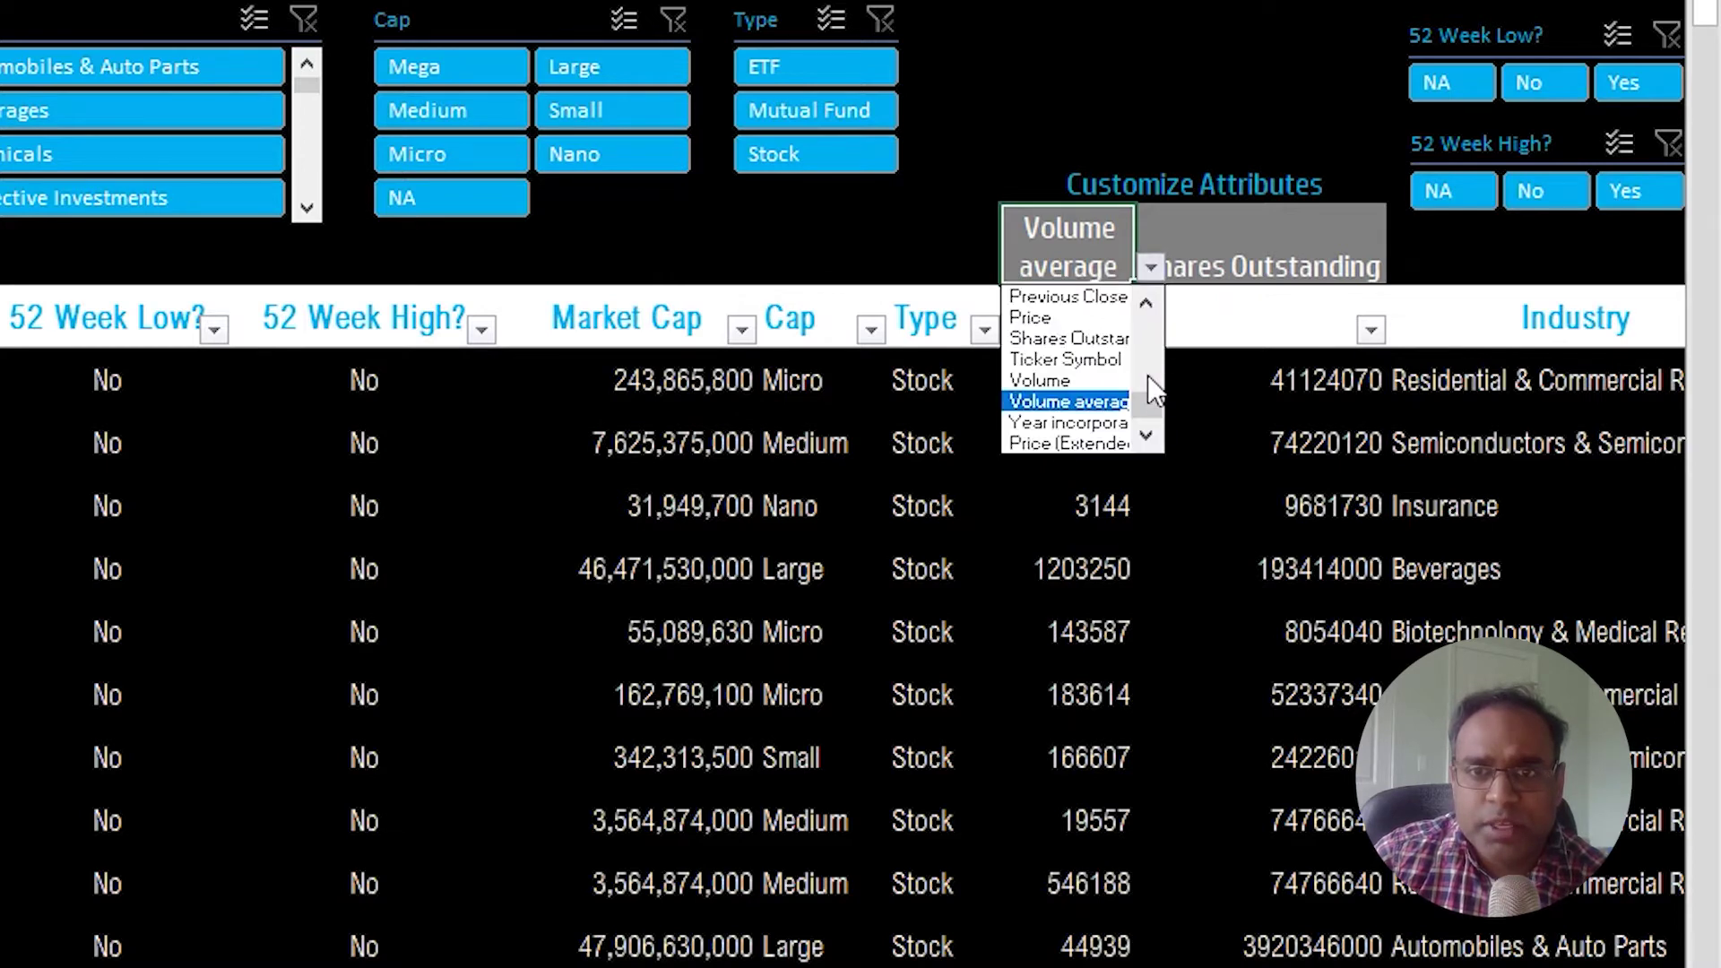
pyautogui.click(1120, 296)
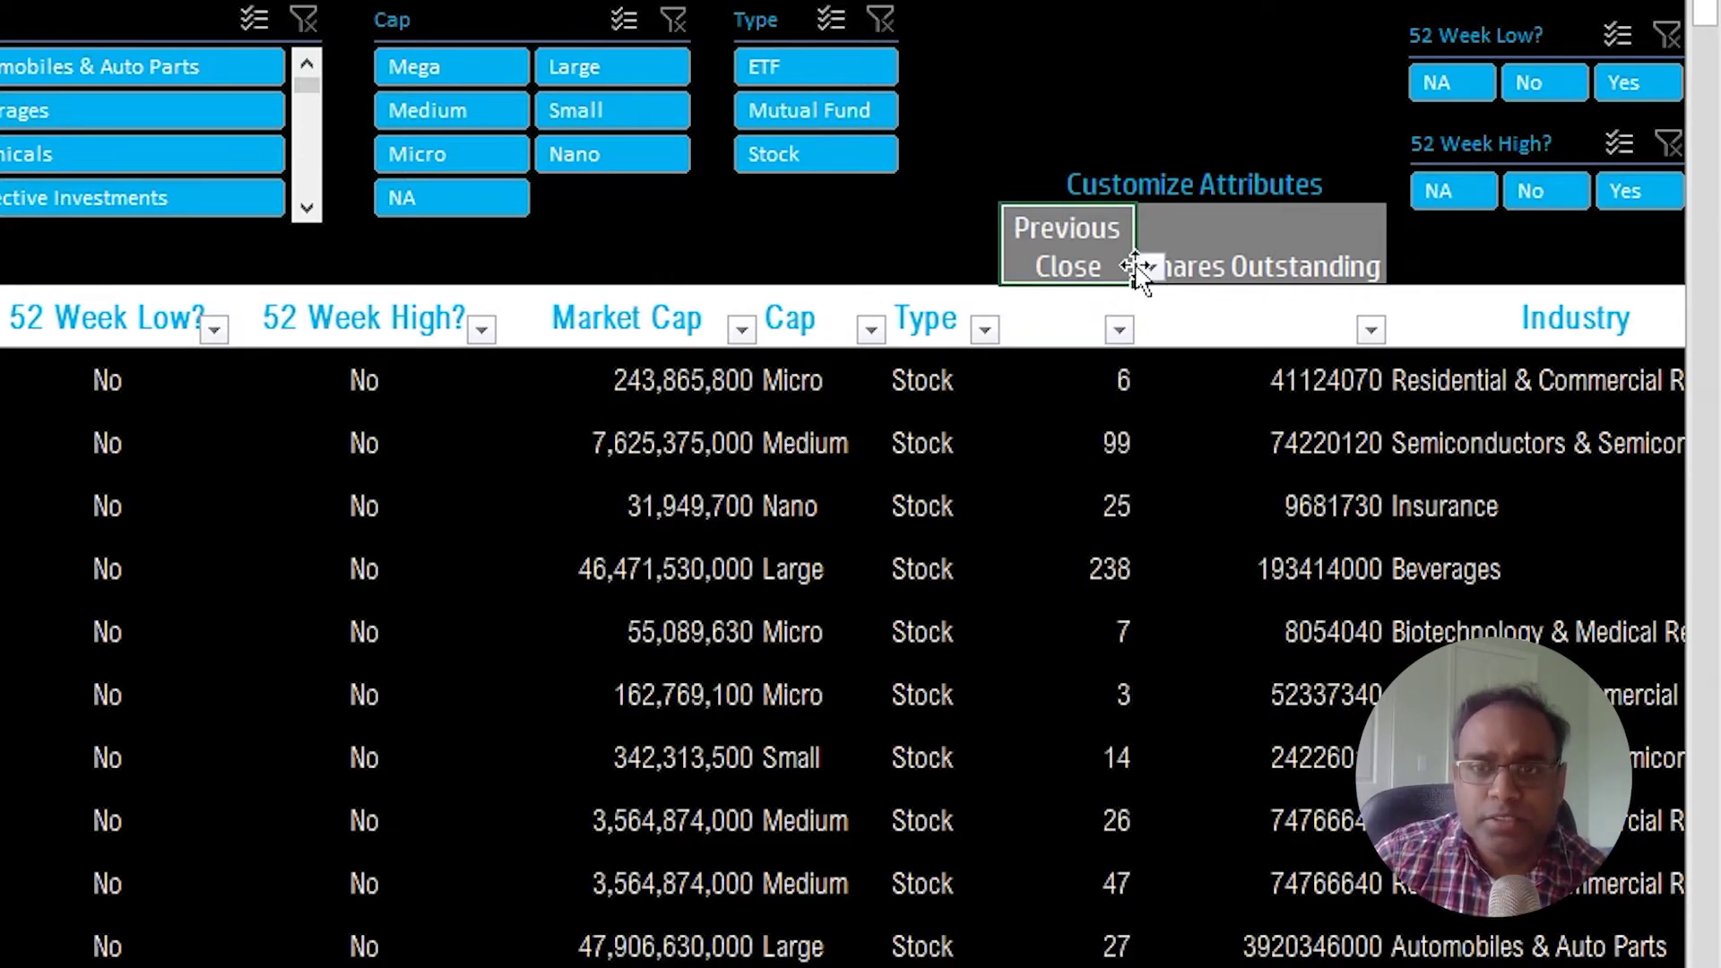
# Step: Set the first custom attribute to Open
pyautogui.click(1149, 267)
pyautogui.click(1147, 303)
pyautogui.click(1147, 303)
pyautogui.click(1146, 303)
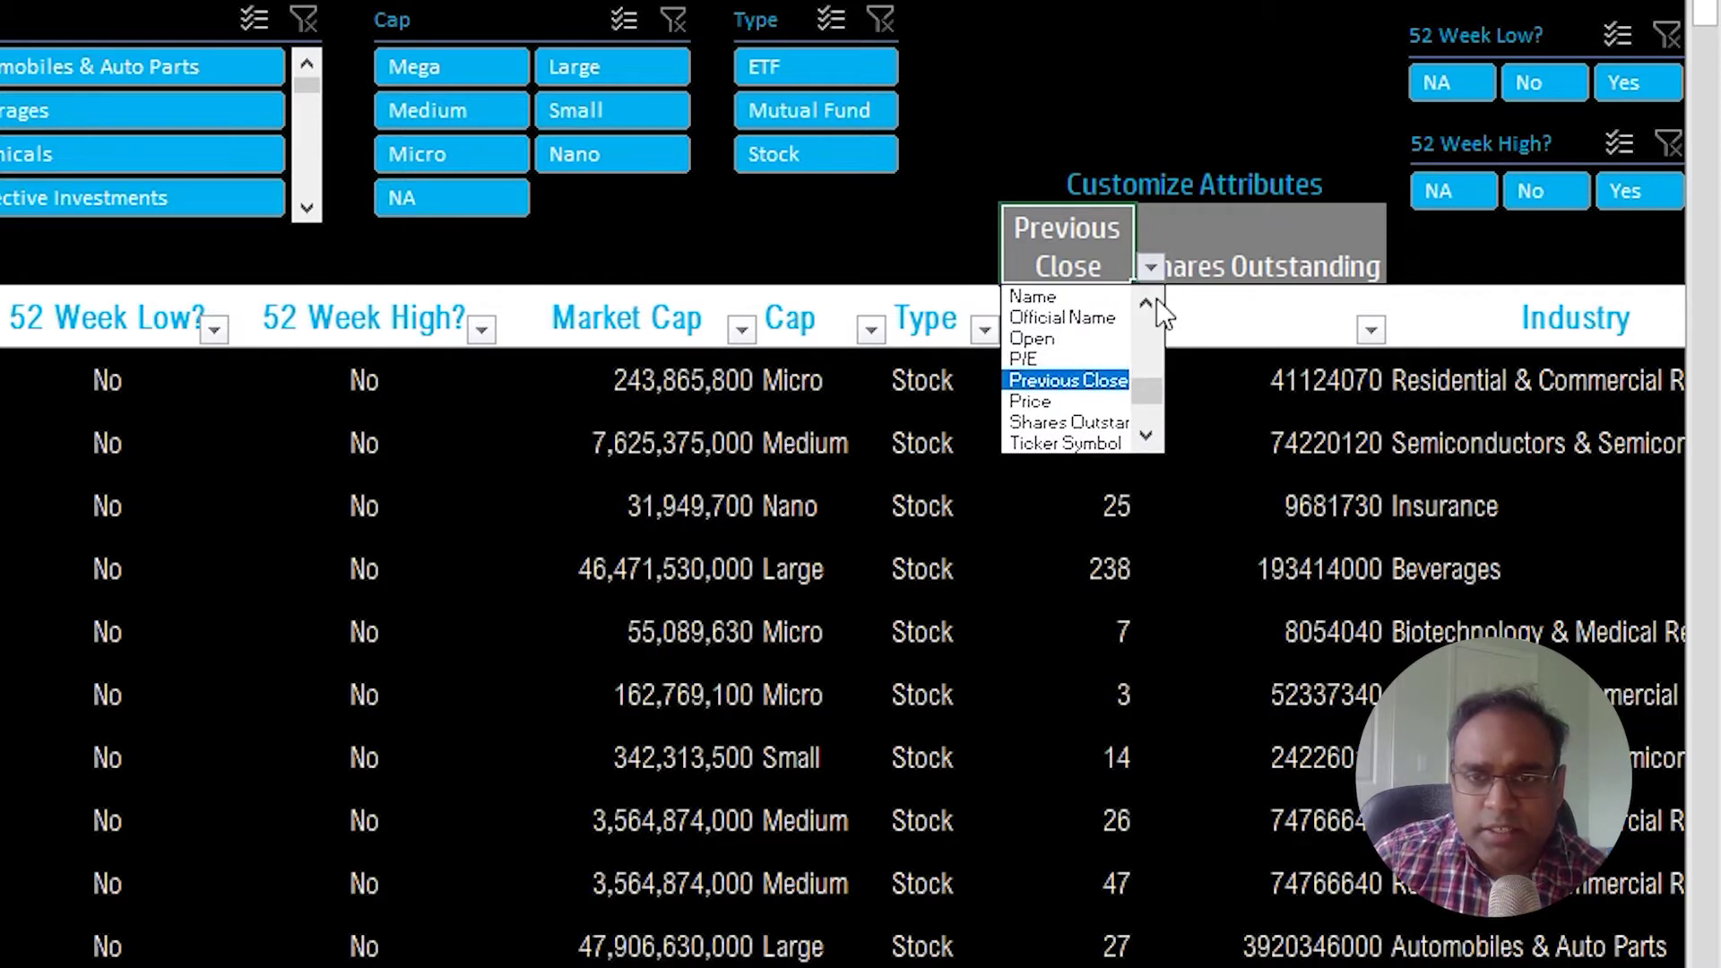
pyautogui.click(1117, 338)
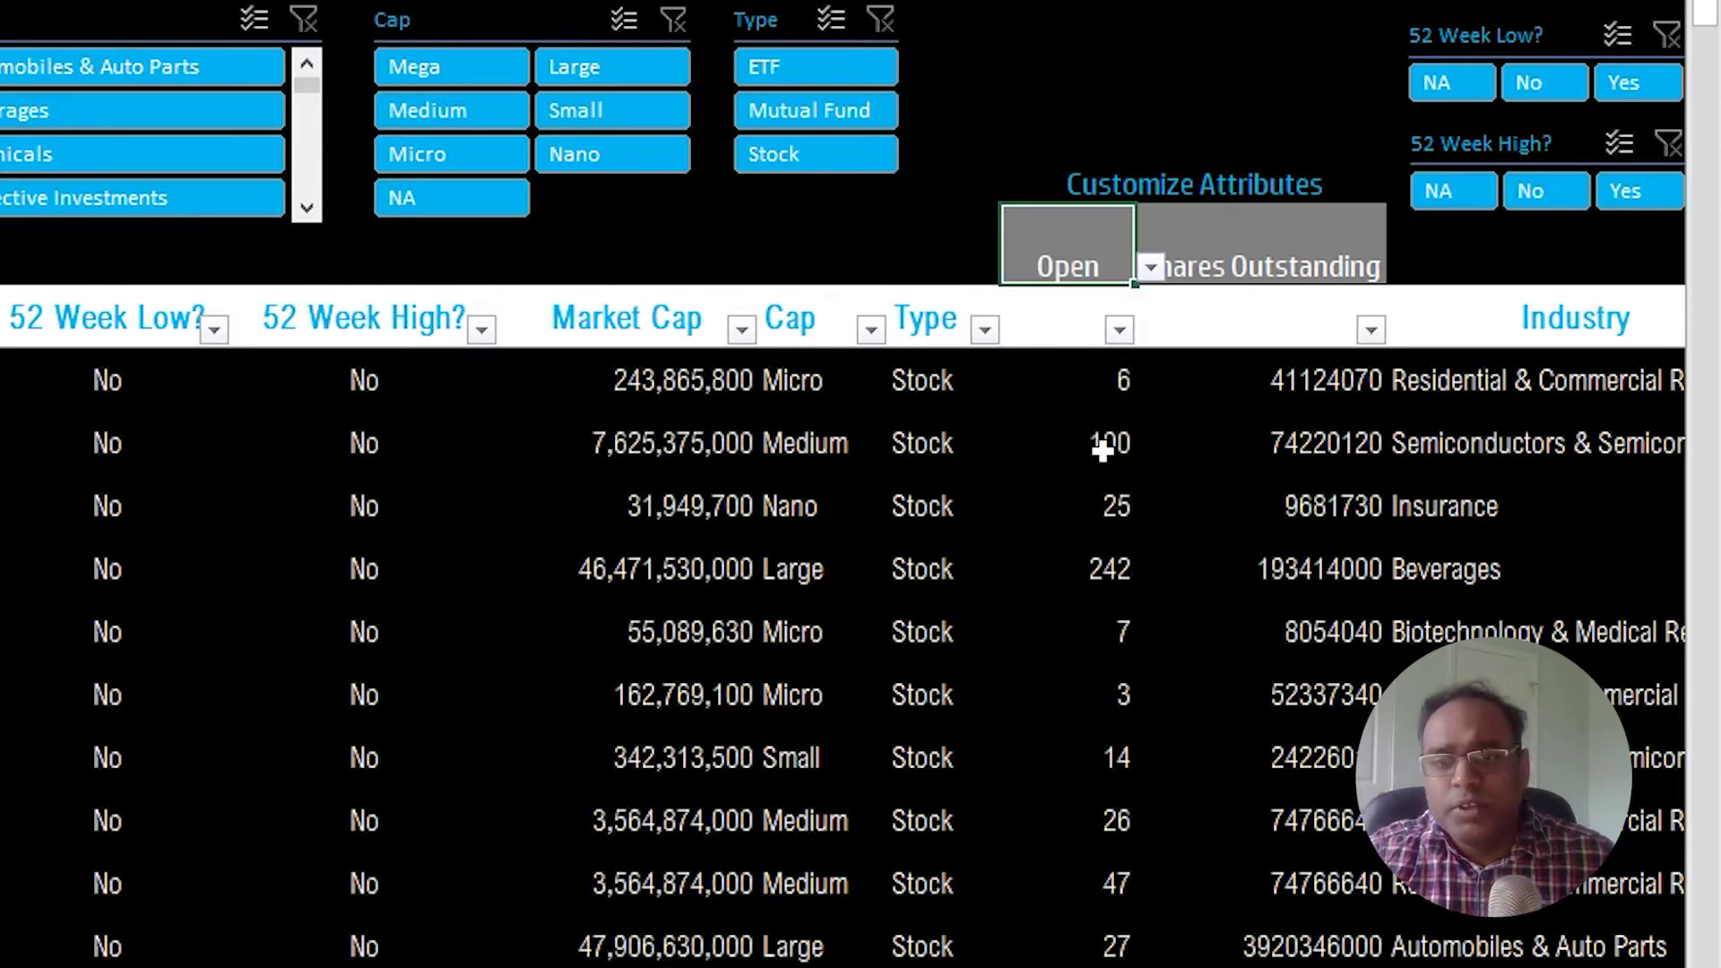
# Step: Browse the attributes offered for the first custom column without choosing another one
pyautogui.scroll(1, 1102, 451)
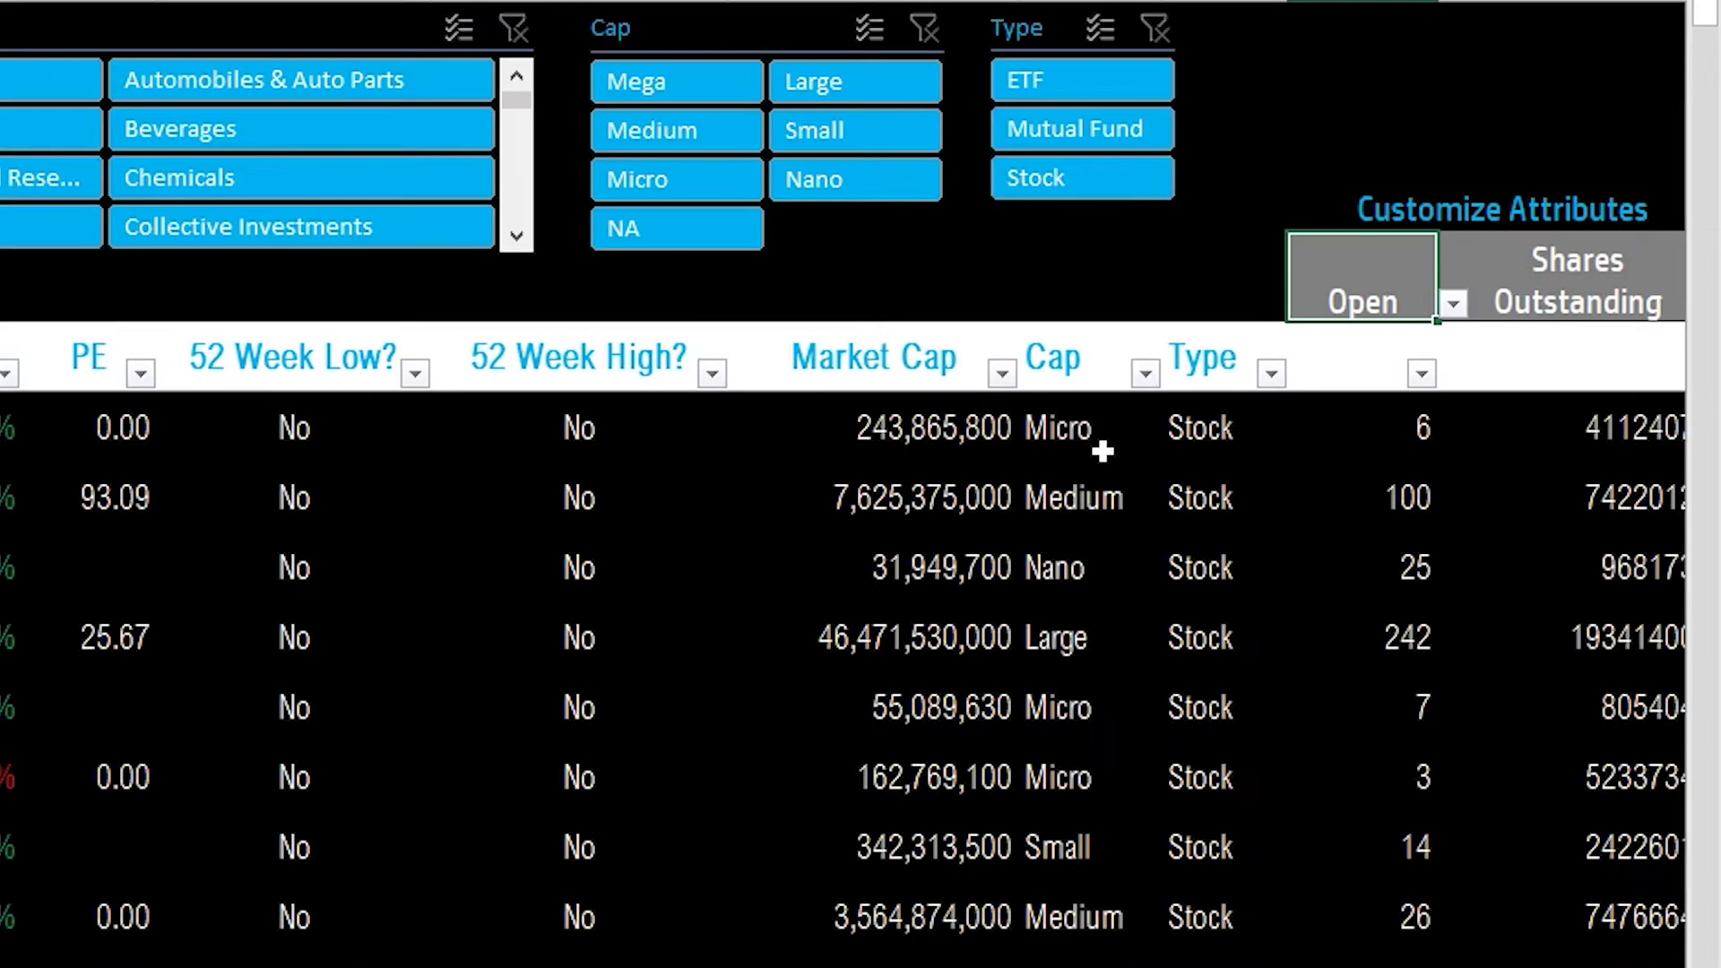
pyautogui.hscroll(2, 1206, 788)
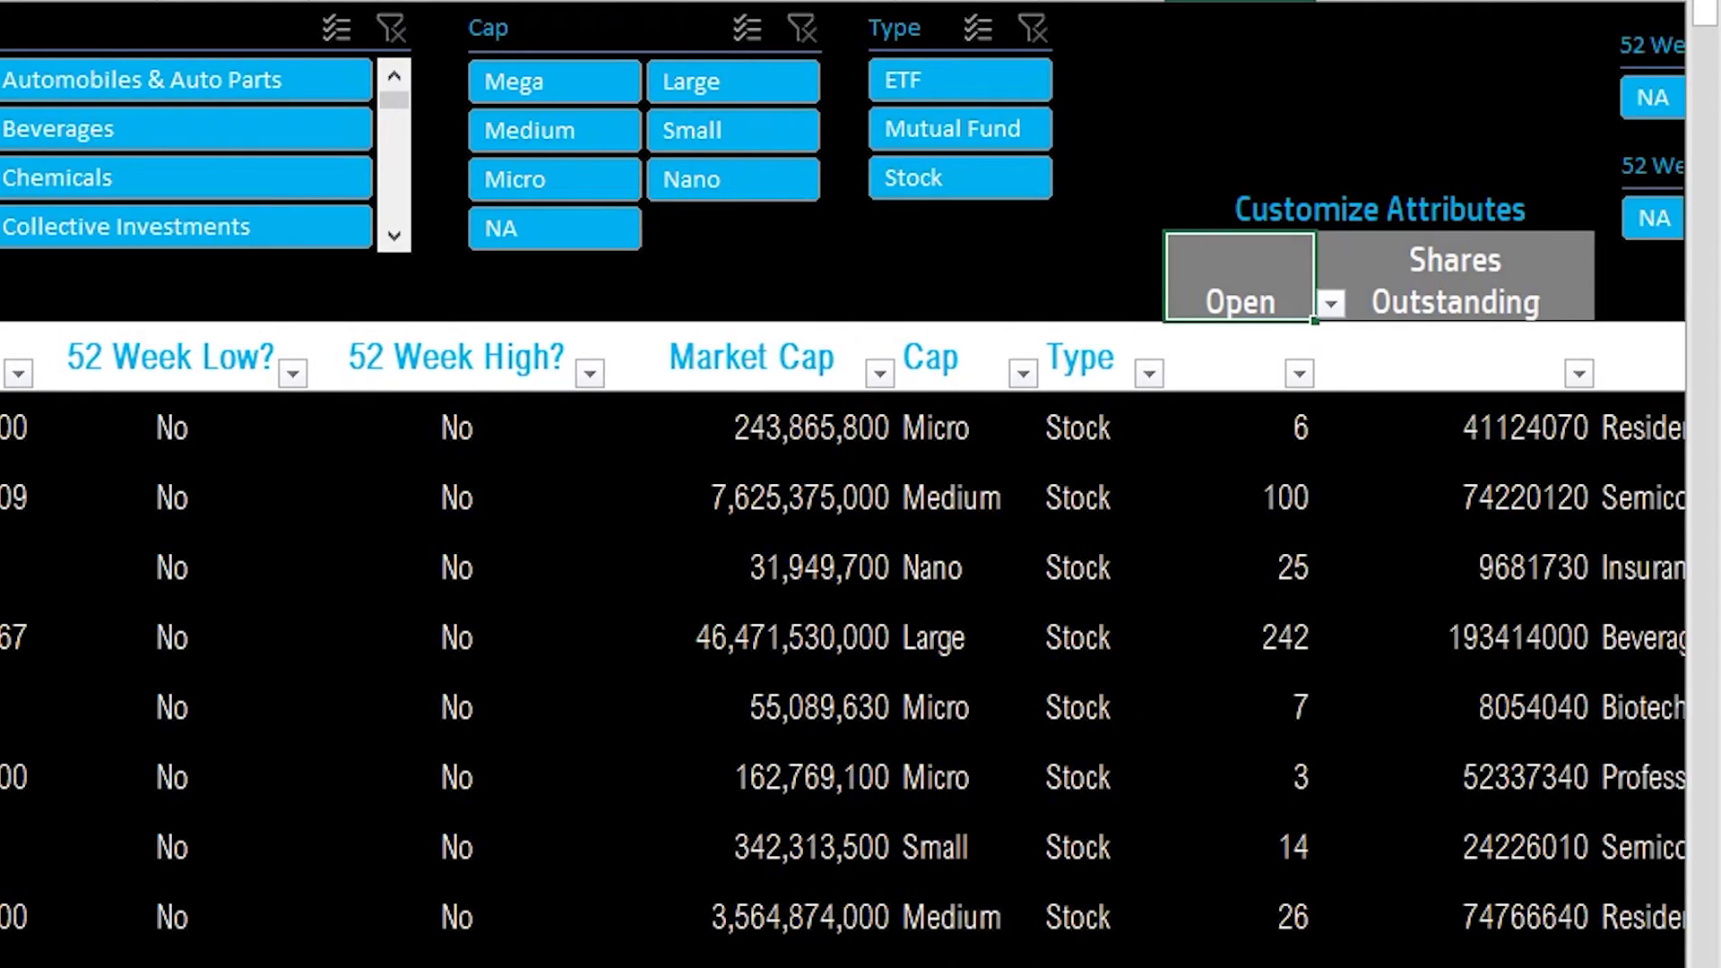
pyautogui.click(1269, 323)
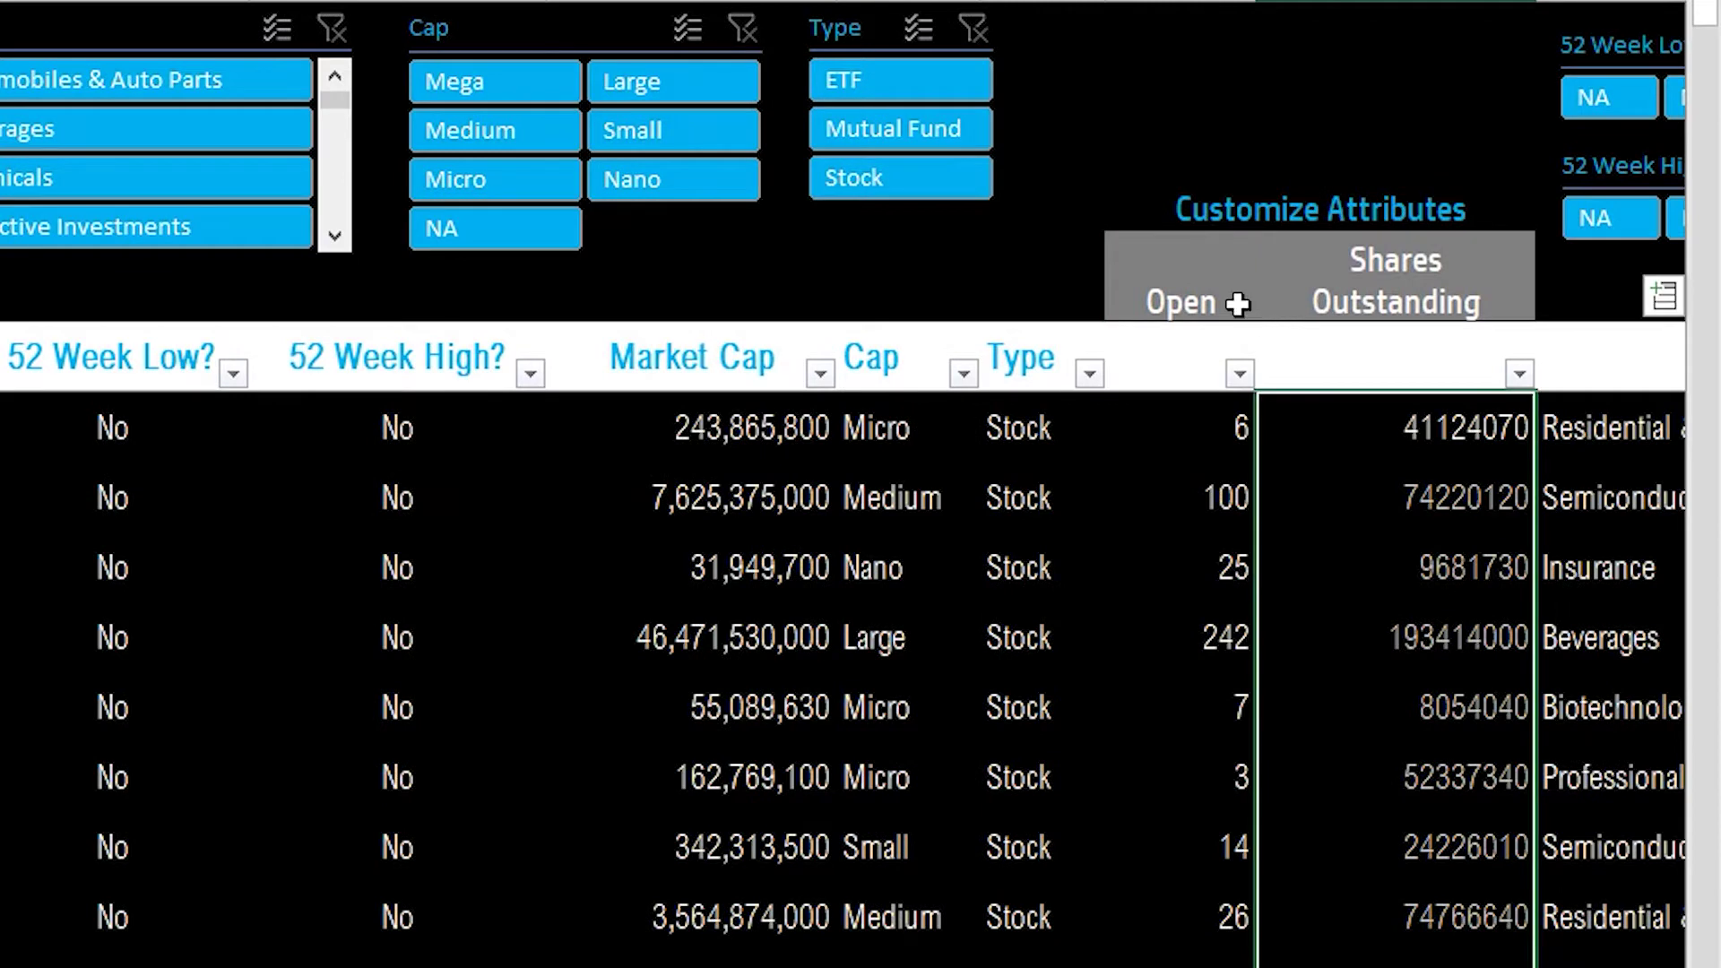
pyautogui.click(1242, 304)
pyautogui.click(1271, 303)
pyautogui.moveTo(1265, 435)
pyautogui.mouseDown()
pyautogui.moveTo(1267, 368)
pyautogui.moveTo(1266, 409)
pyautogui.mouseUp()
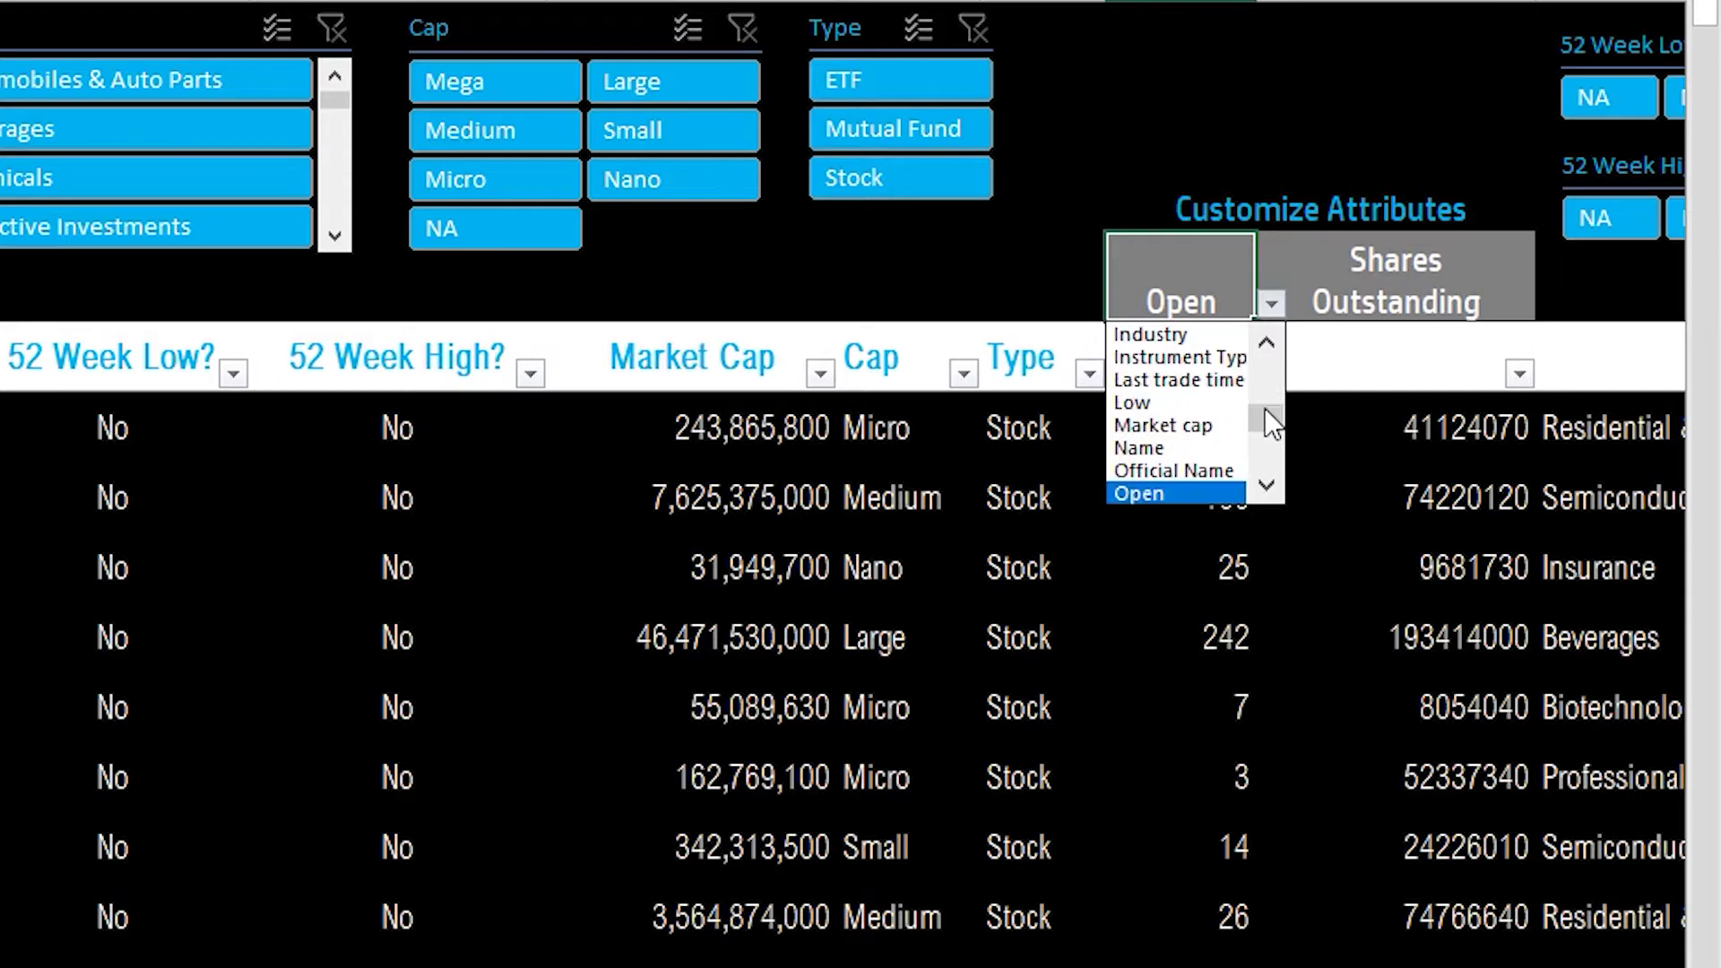
# Step: Browse the attributes offered for the second custom column and keep Shares Outstanding selected
pyautogui.click(1383, 295)
pyautogui.click(1382, 296)
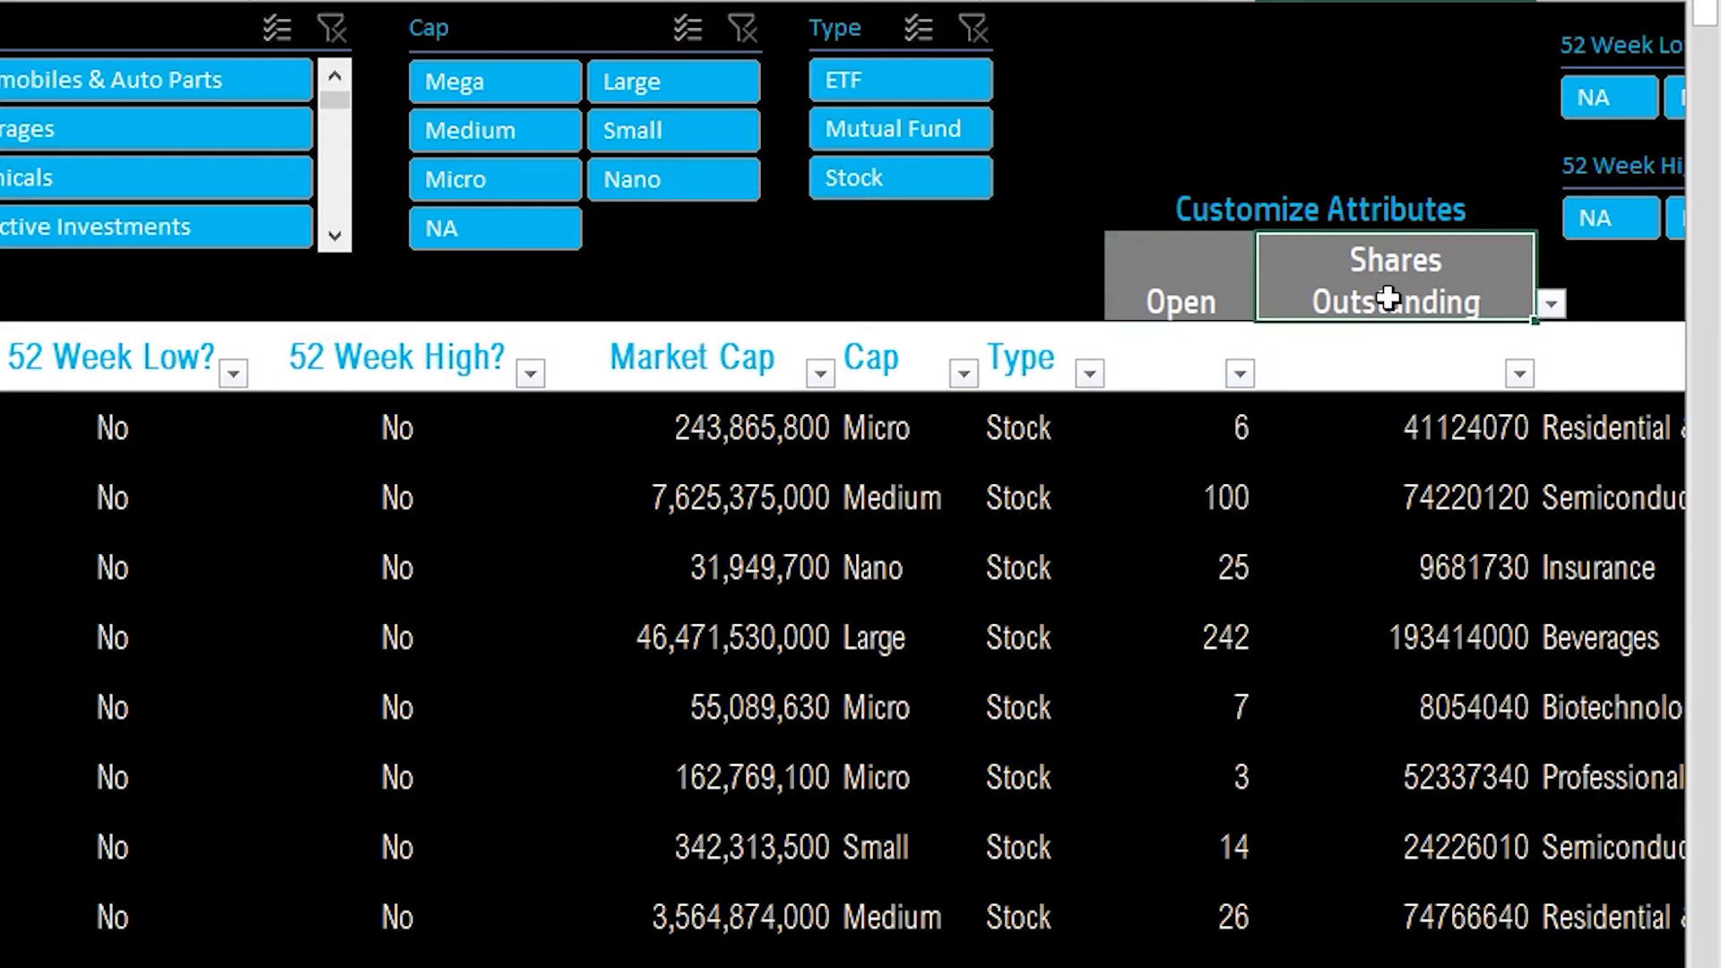
pyautogui.click(1550, 306)
pyautogui.click(1549, 383)
pyautogui.click(1553, 394)
pyautogui.click(1544, 439)
pyautogui.click(1548, 480)
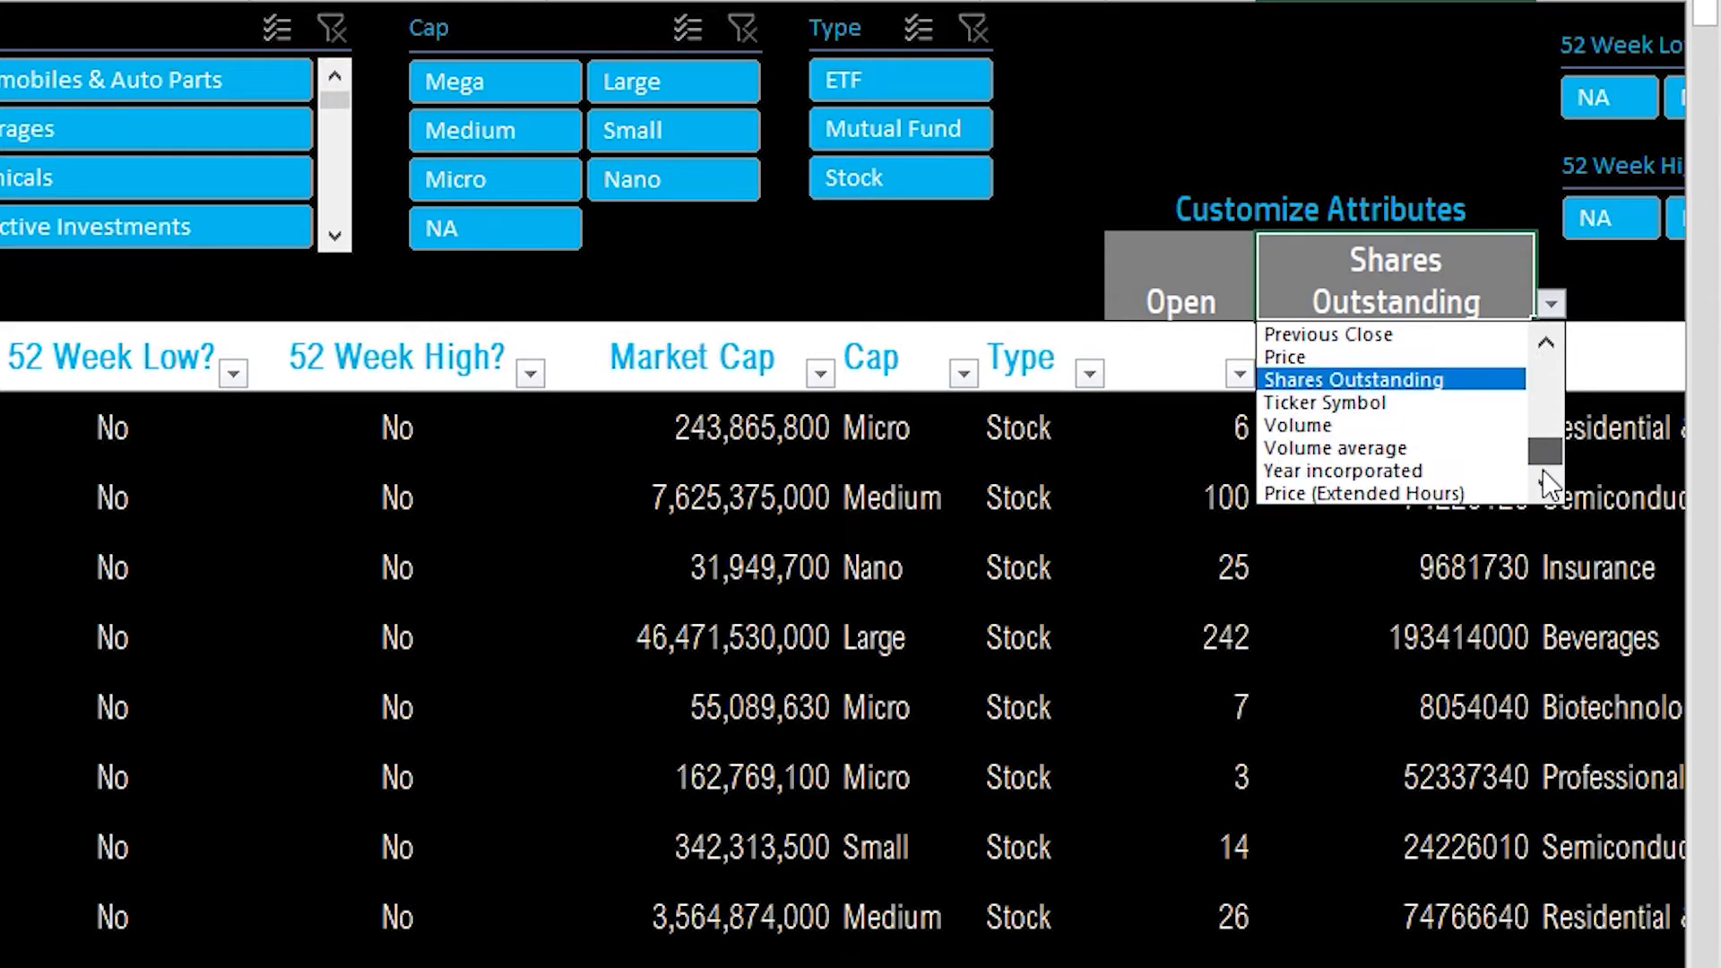
pyautogui.press('Escape')
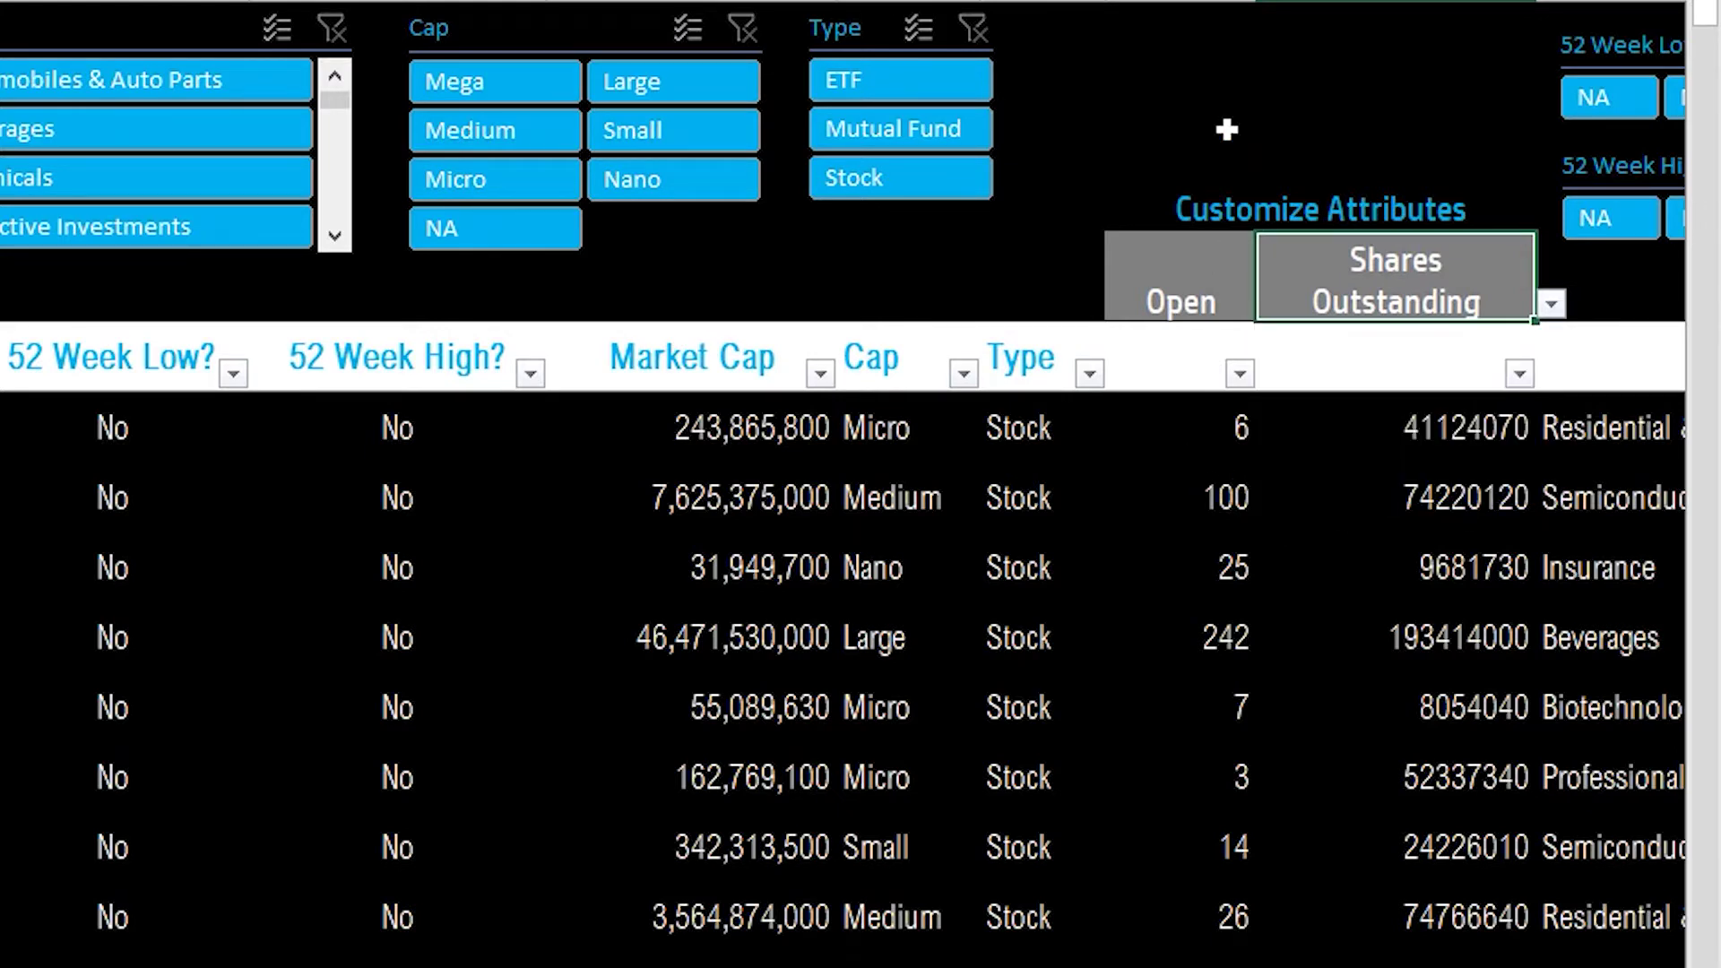
pyautogui.moveTo(1251, 5)
pyautogui.mouseDown()
pyautogui.moveTo(1310, 4)
pyautogui.moveTo(1258, 5)
pyautogui.mouseUp()
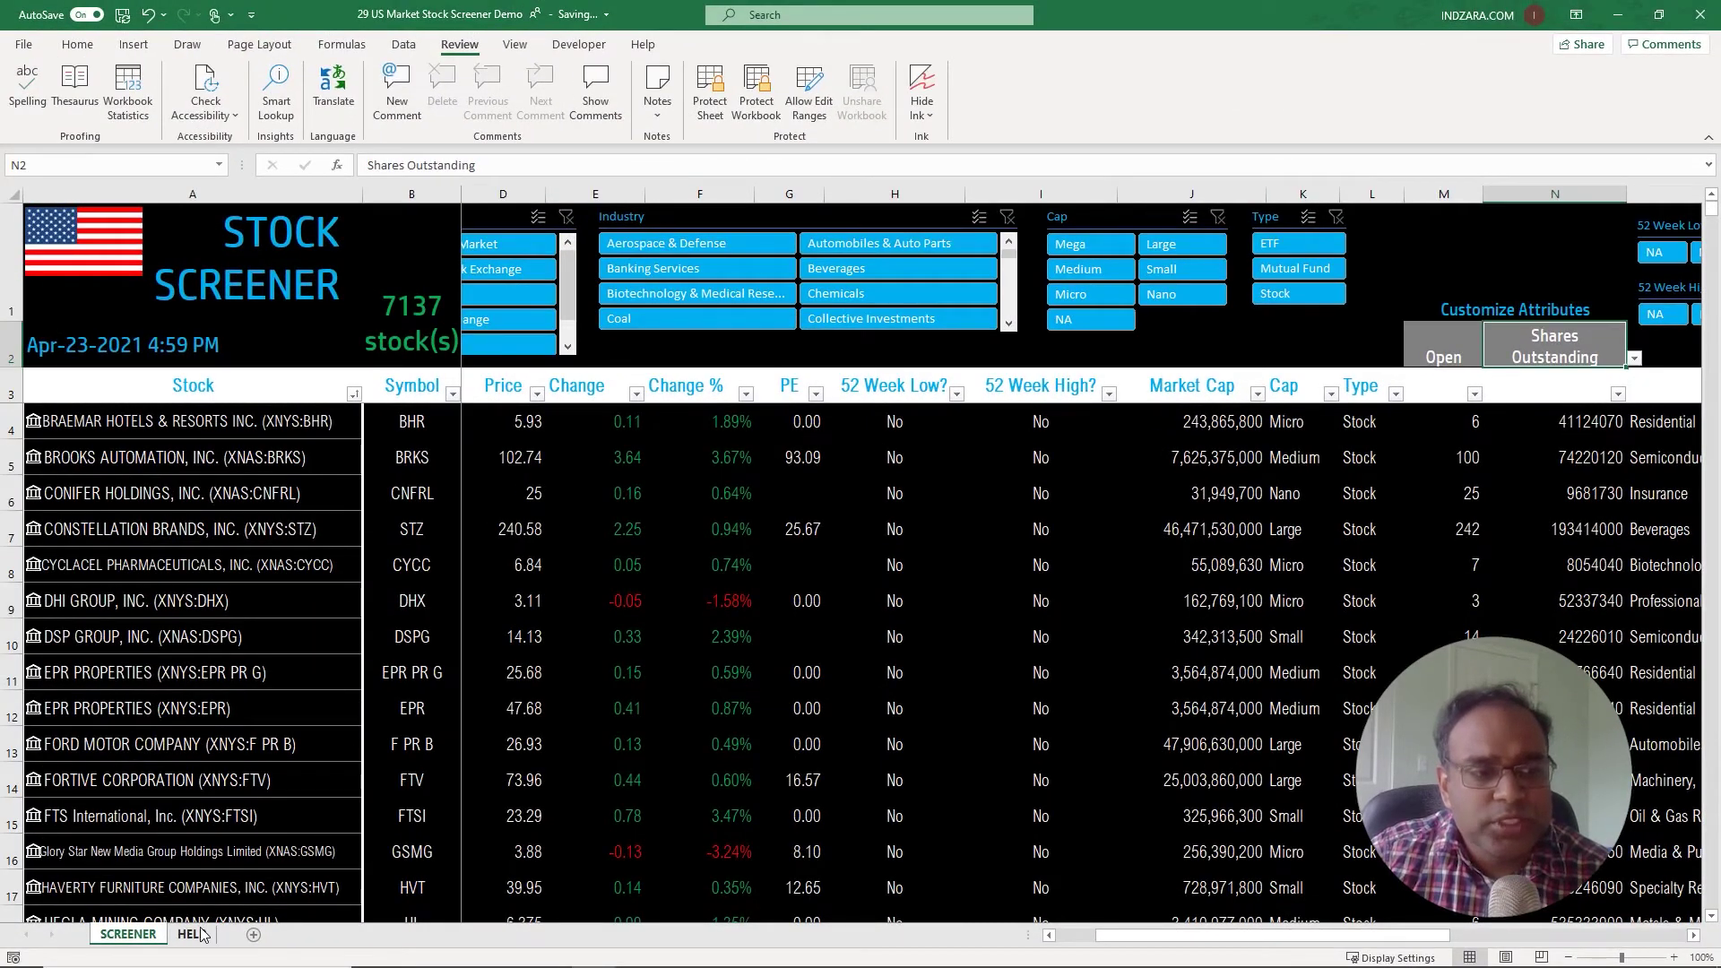
# Step: Examine the full Attribute list on the HELP sheet, from 52 week high to Price (Extended Hours)
pyautogui.click(191, 934)
pyautogui.moveTo(183, 262); pyautogui.dragTo(179, 728)
pyautogui.click(300, 657)
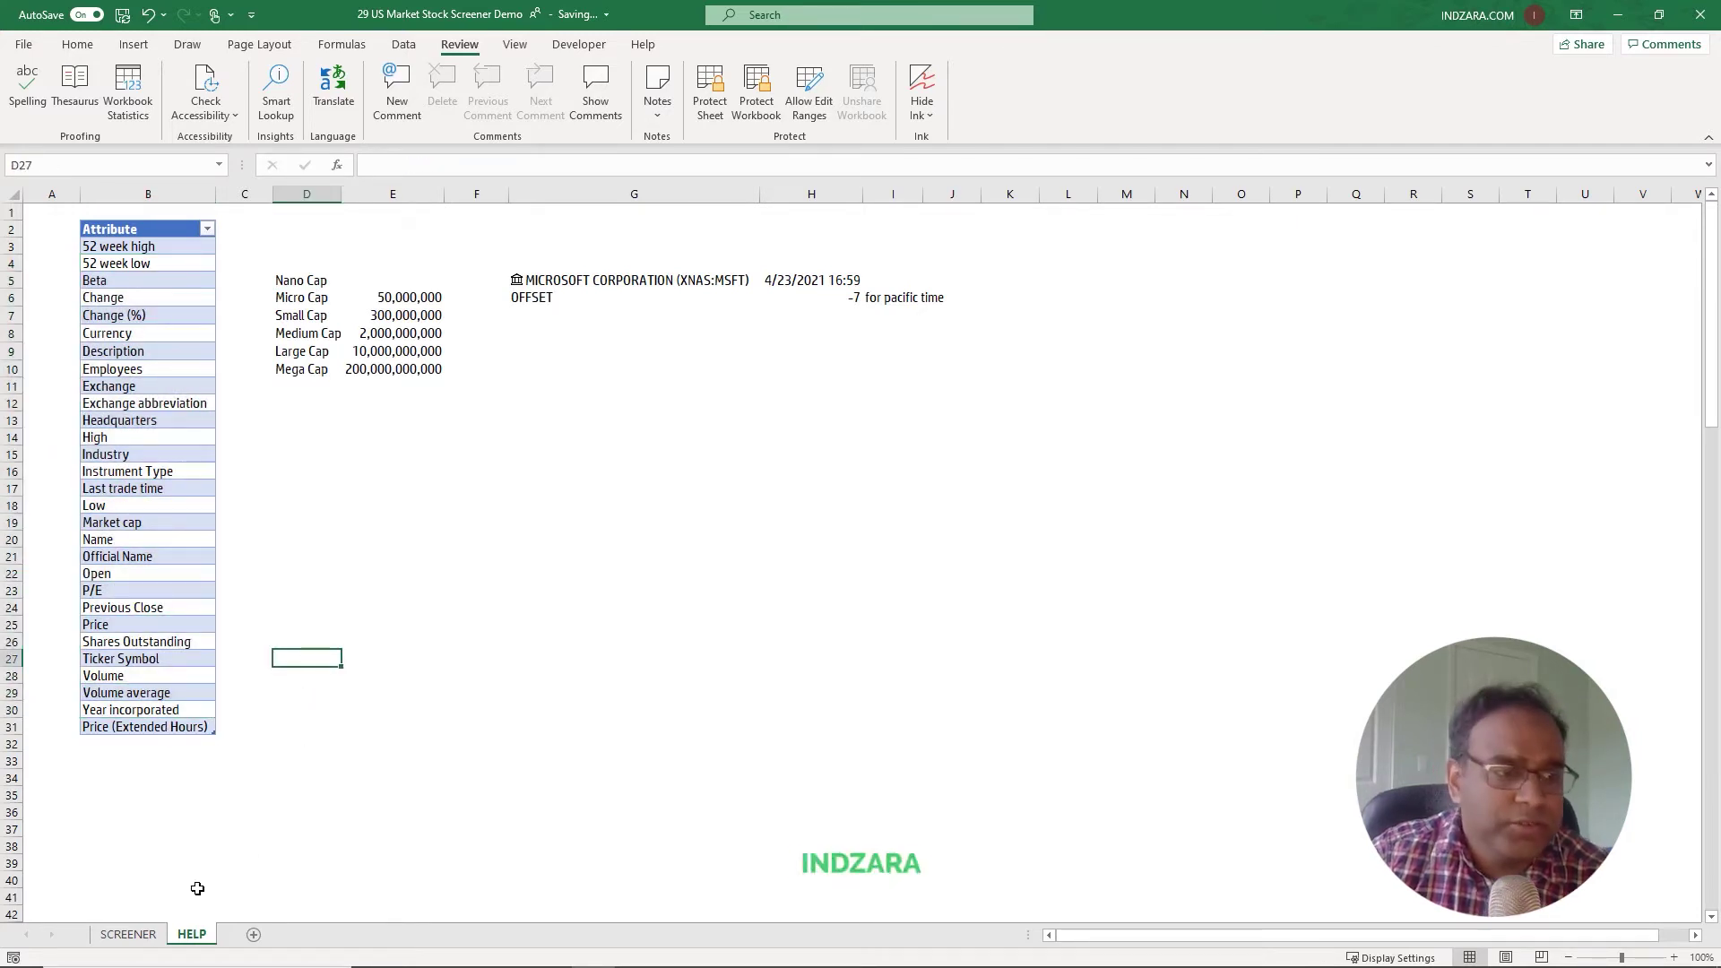
# Step: Return to the SCREENER sheet, reduce its zoom to 90%, and examine the Industry and Exchange columns with their slicers
pyautogui.hotkey('ctrl', 'pageup')
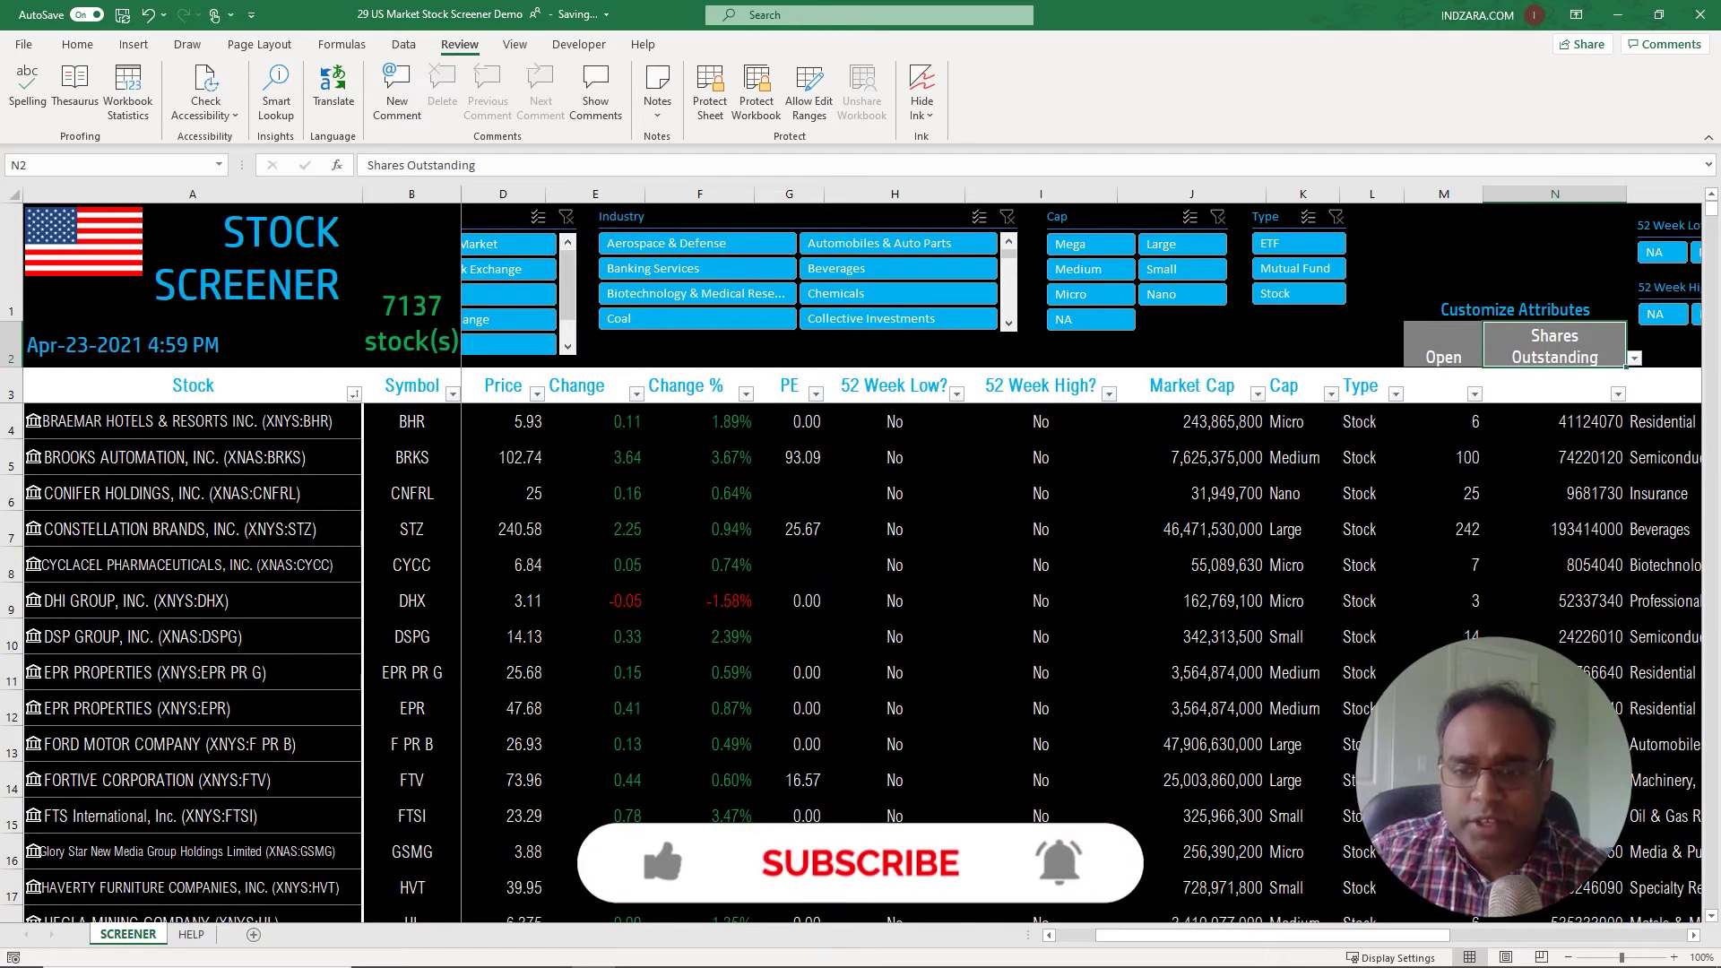
pyautogui.click(1567, 956)
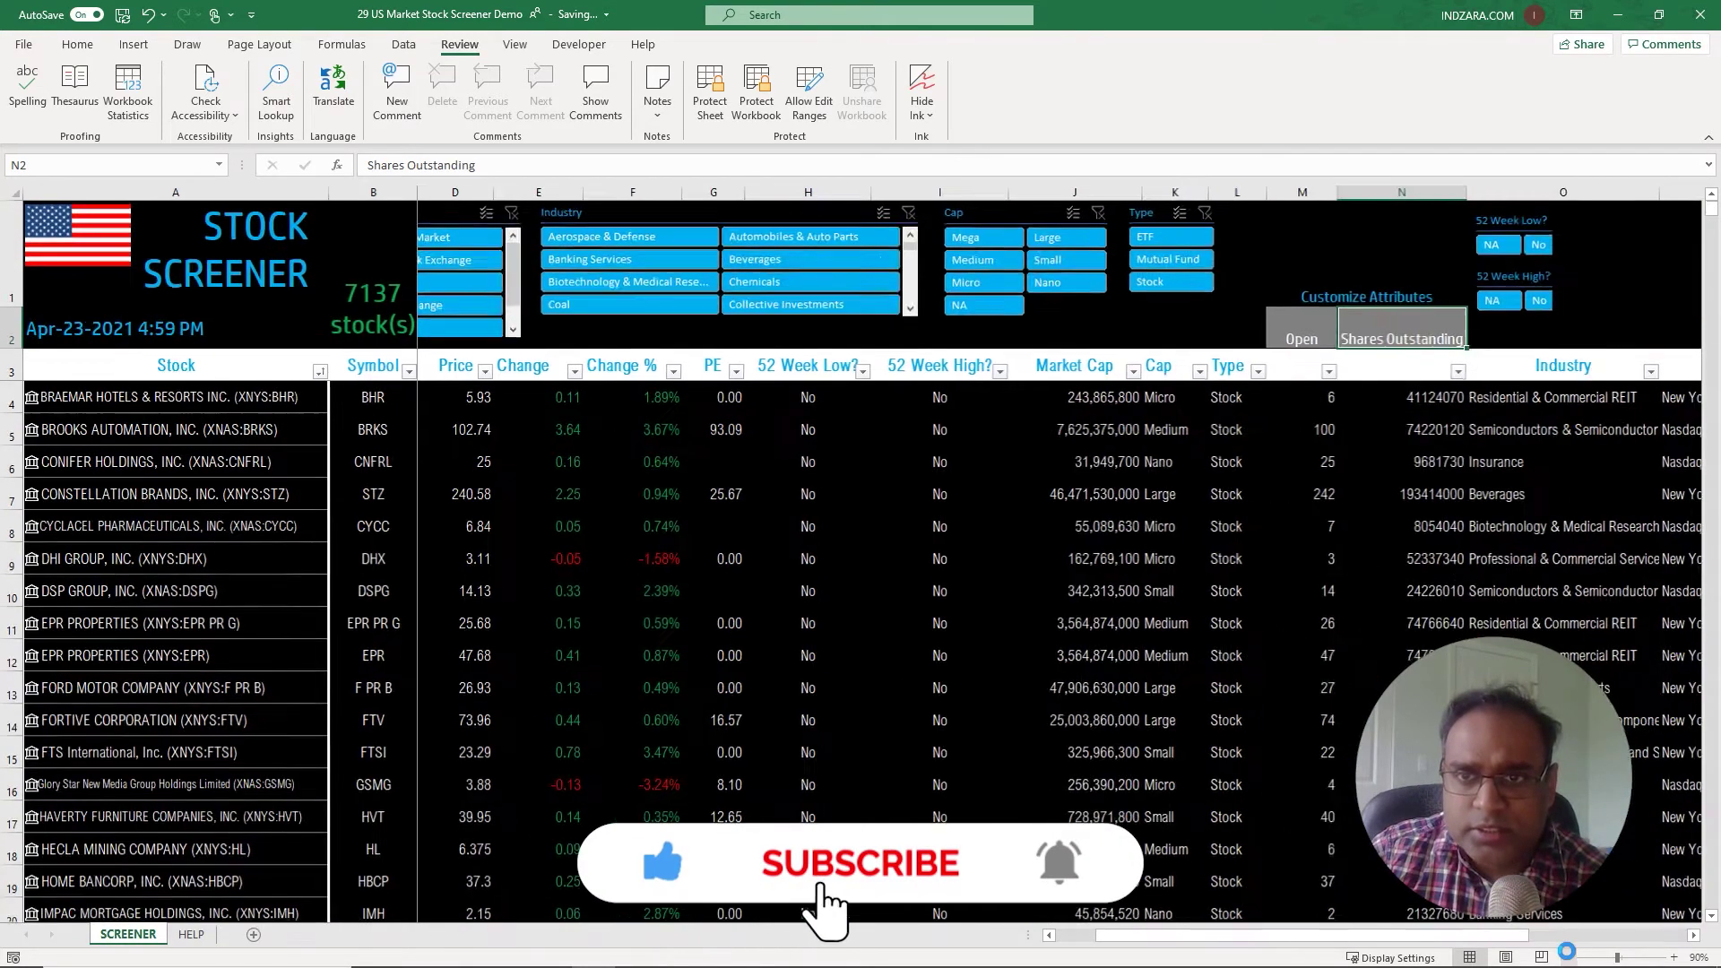
pyautogui.moveTo(1495, 935); pyautogui.dragTo(1541, 939)
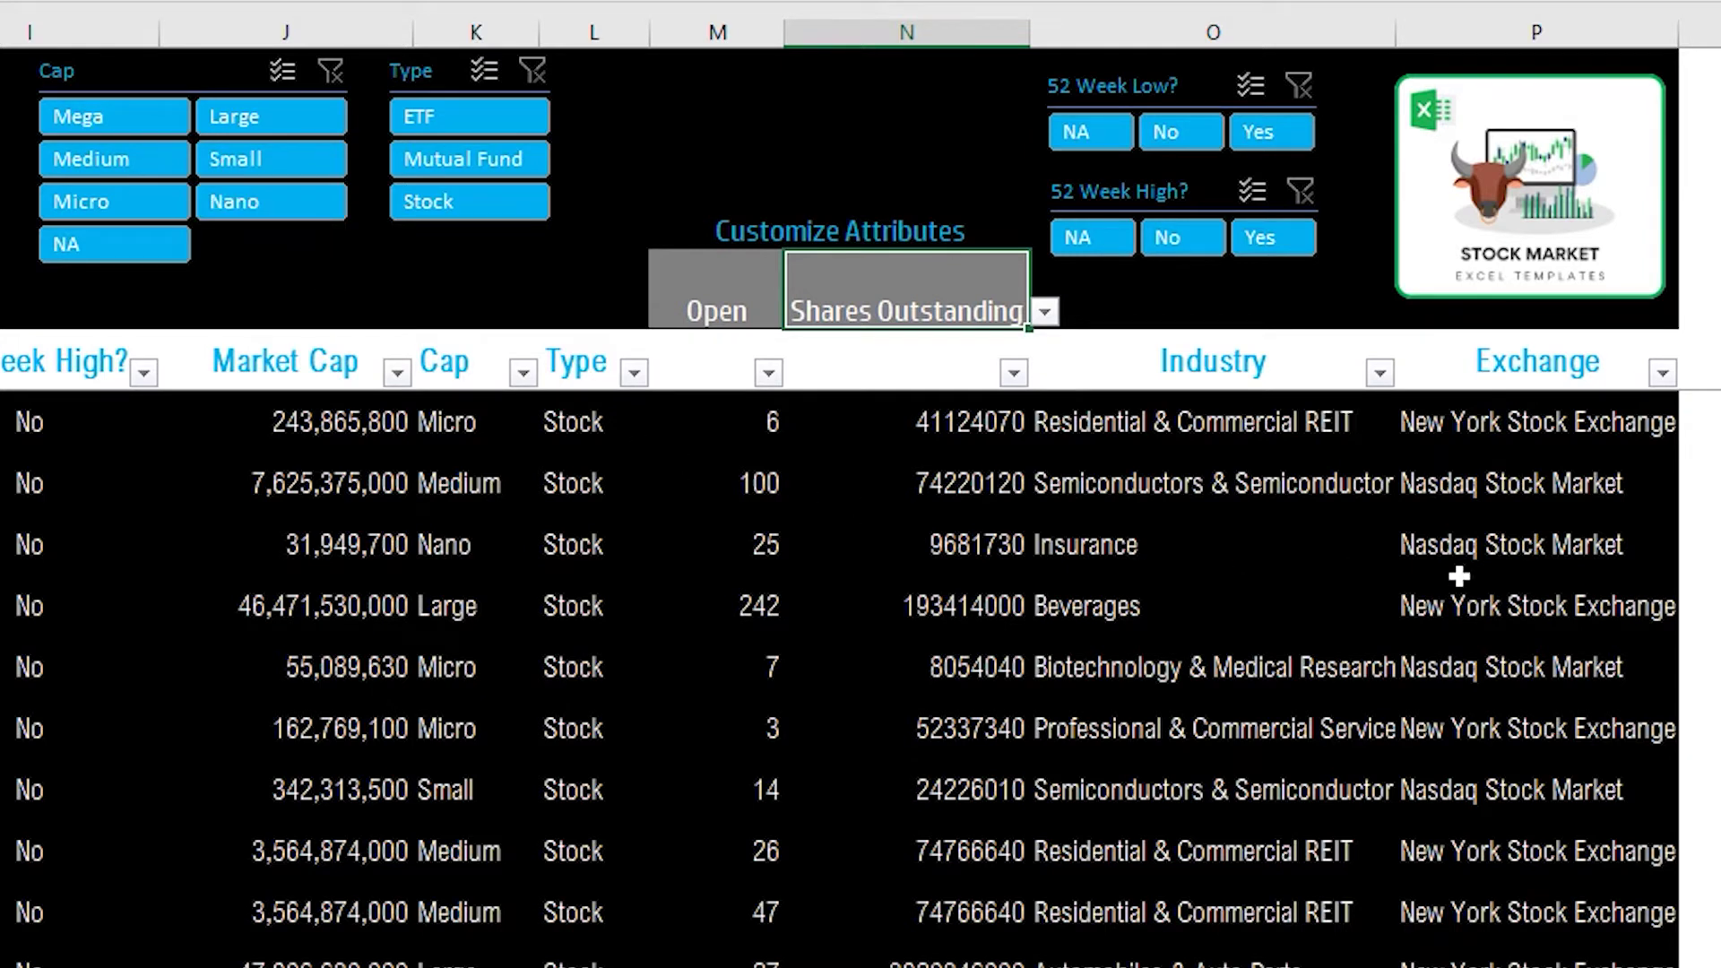
pyautogui.click(1540, 541)
pyautogui.click(1273, 485)
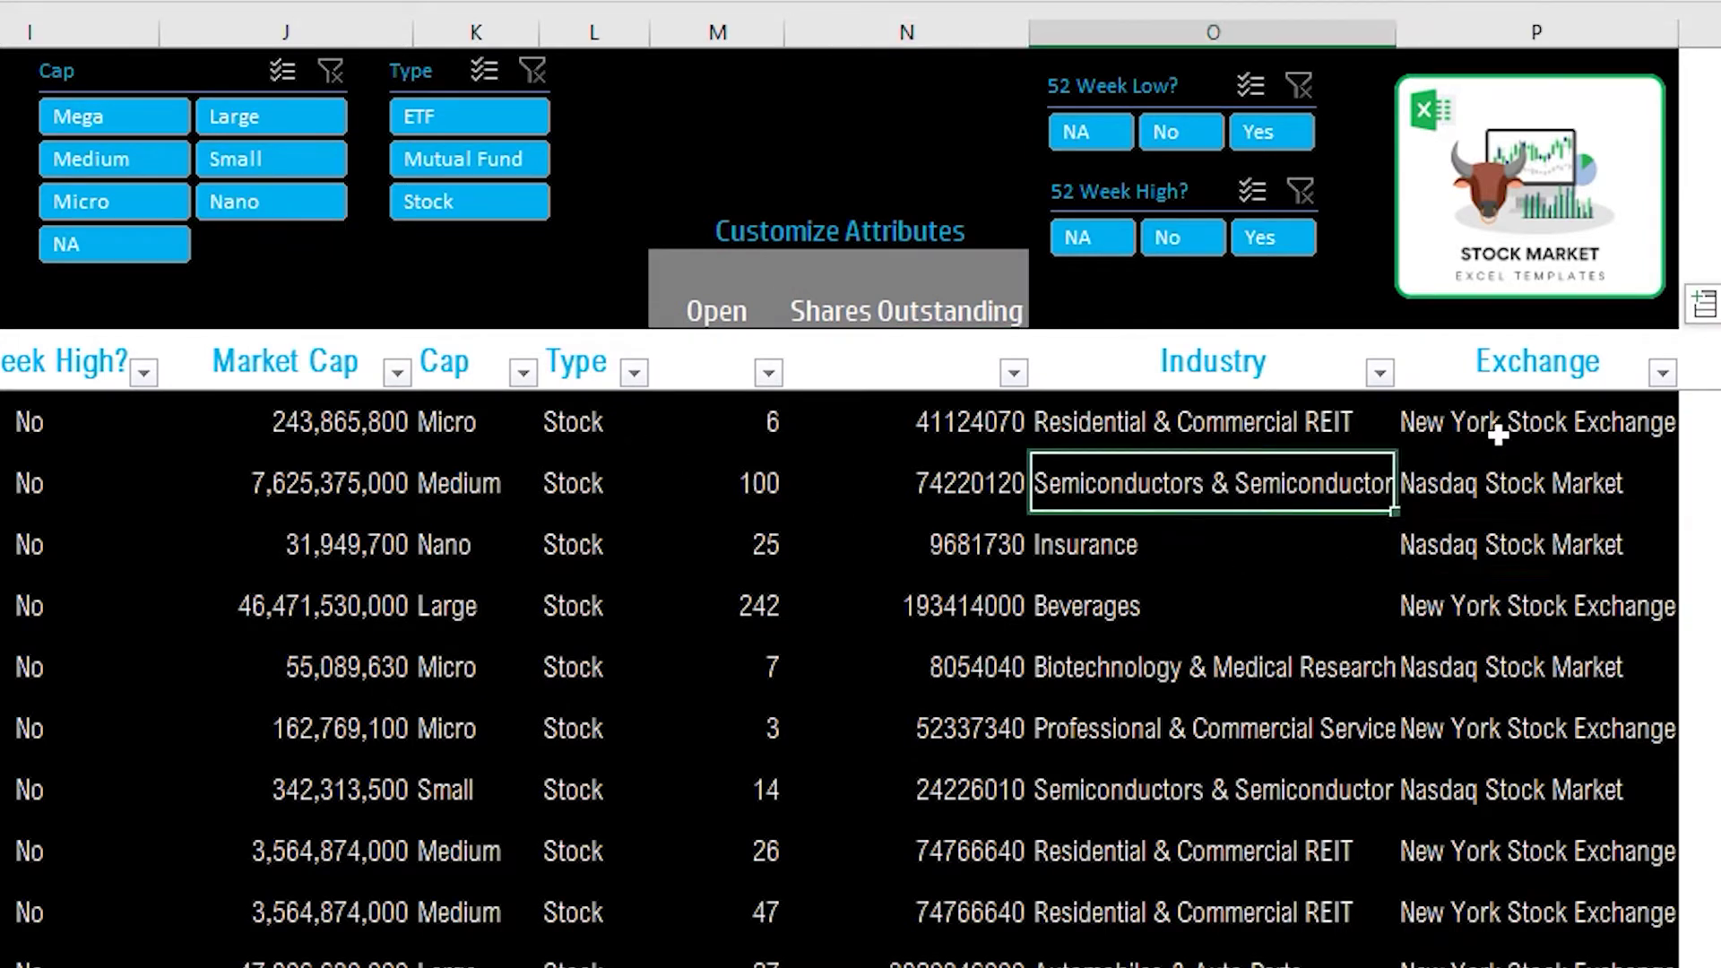
pyautogui.click(1505, 427)
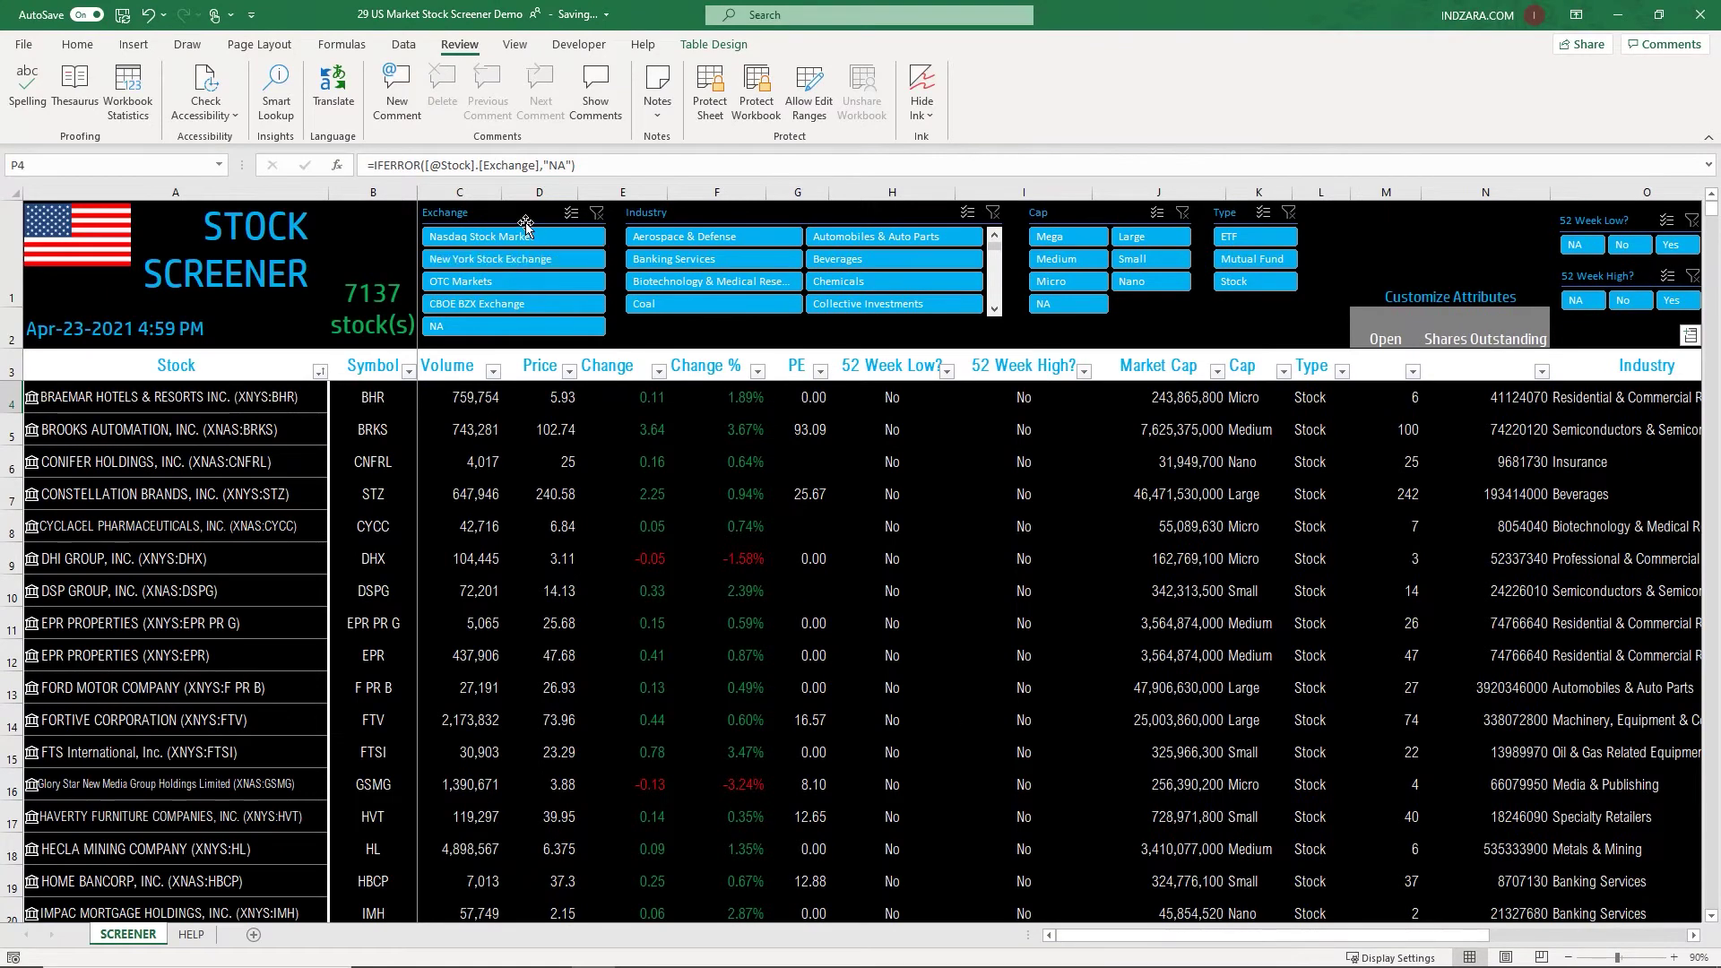
pyautogui.click(526, 226)
pyautogui.click(674, 208)
pyautogui.click(785, 472)
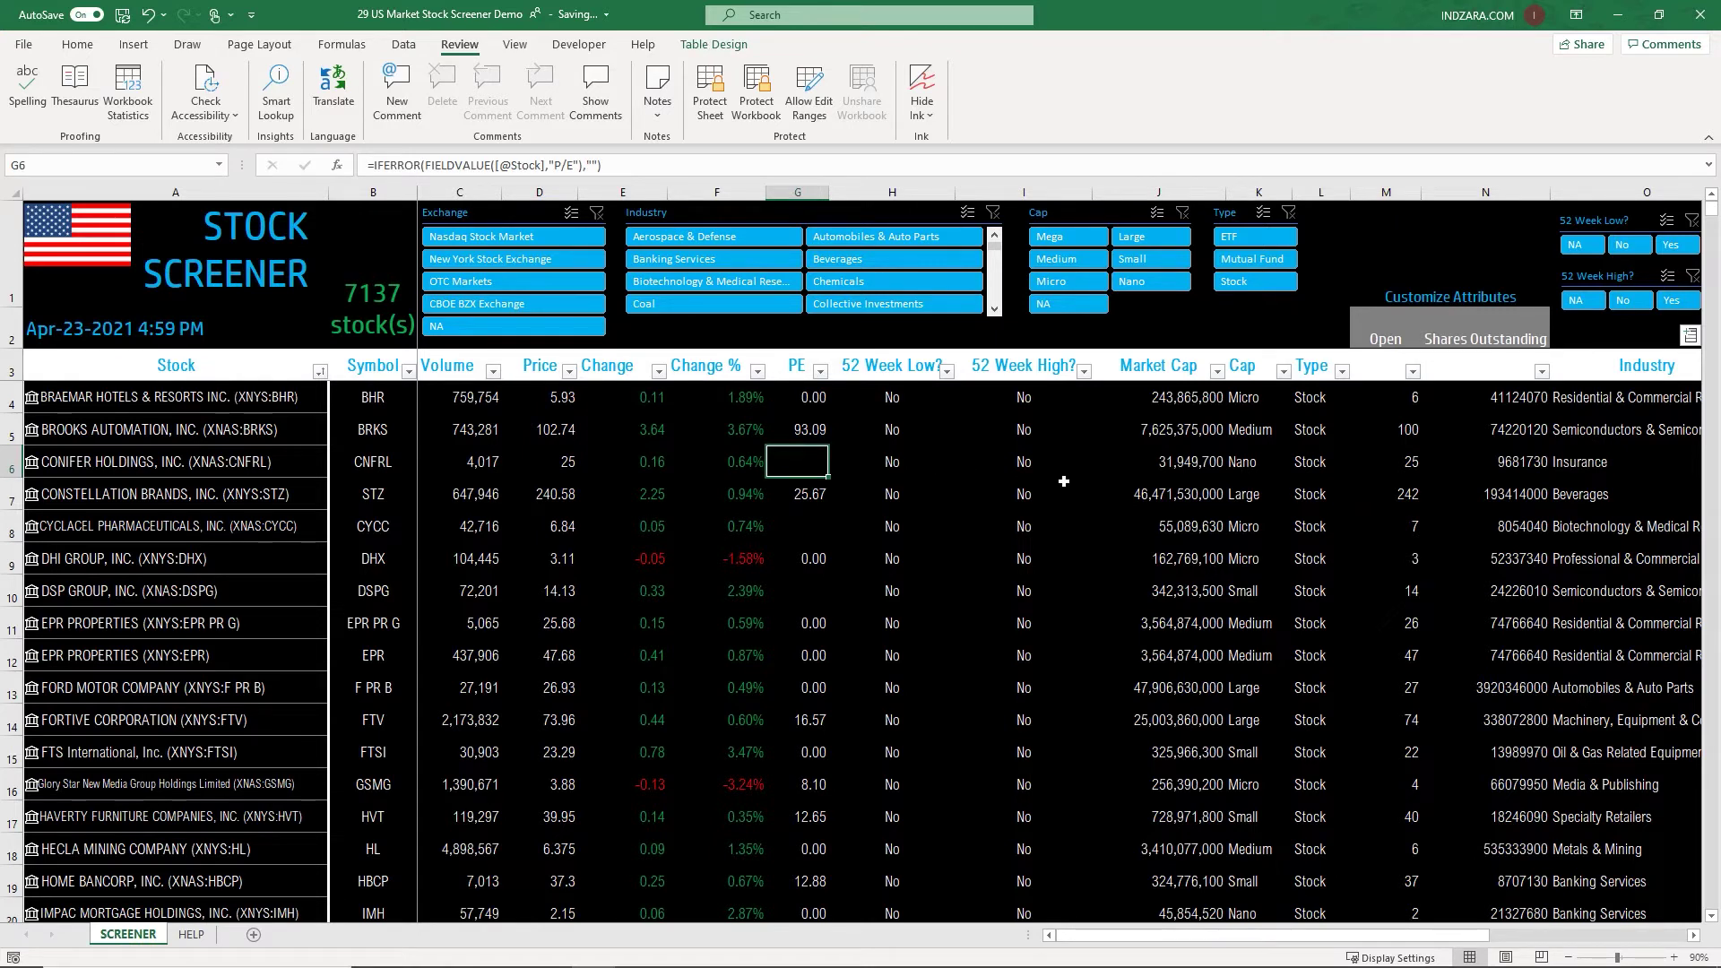
# Step: Check the sheet options of the HELP sheet without hiding it, and return to the slicers on the SCREENER sheet
pyautogui.click(186, 937)
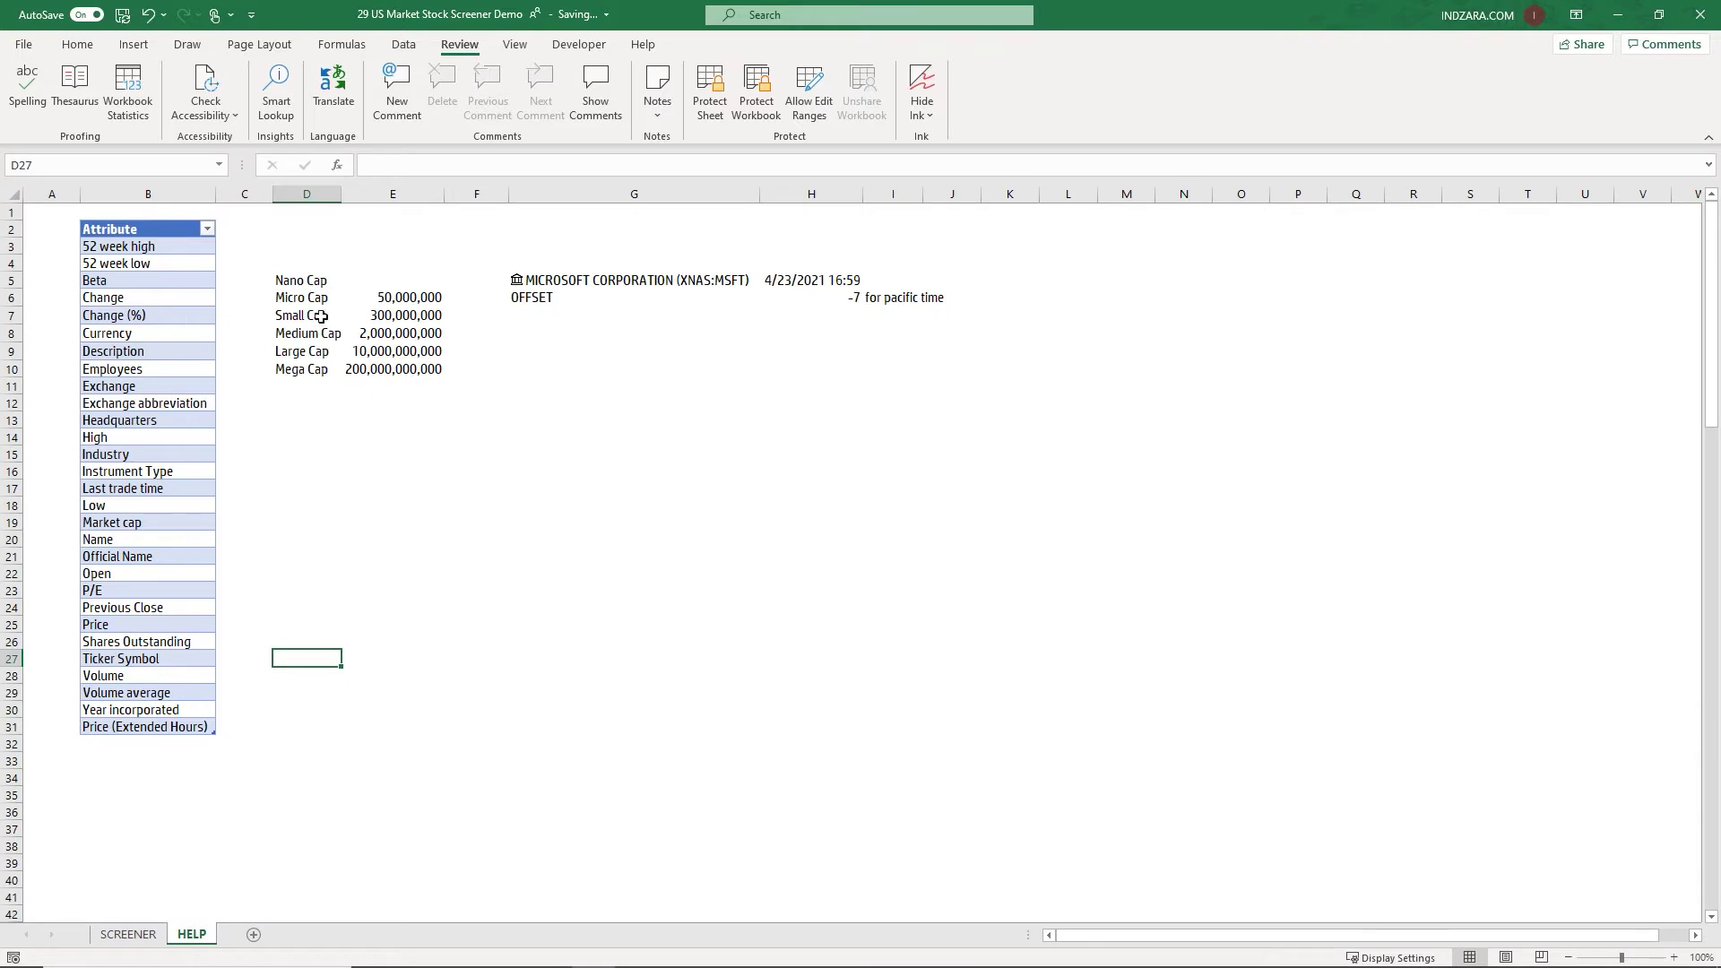
pyautogui.rightClick(198, 942)
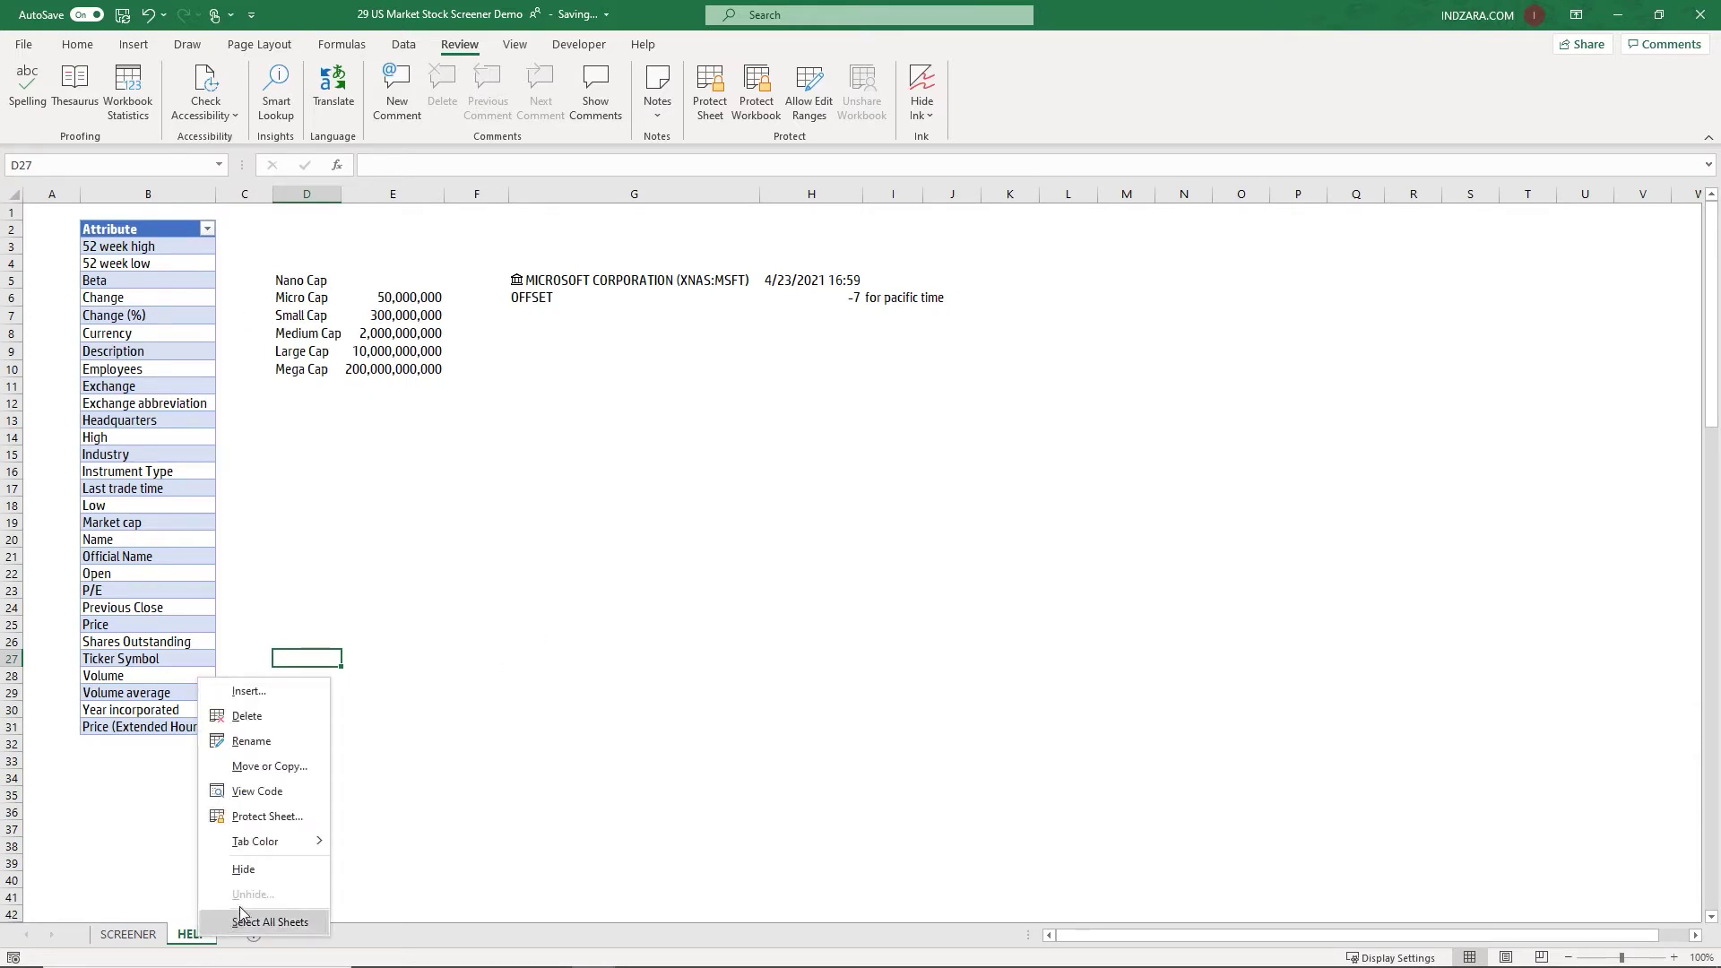
pyautogui.click(154, 934)
pyautogui.click(135, 934)
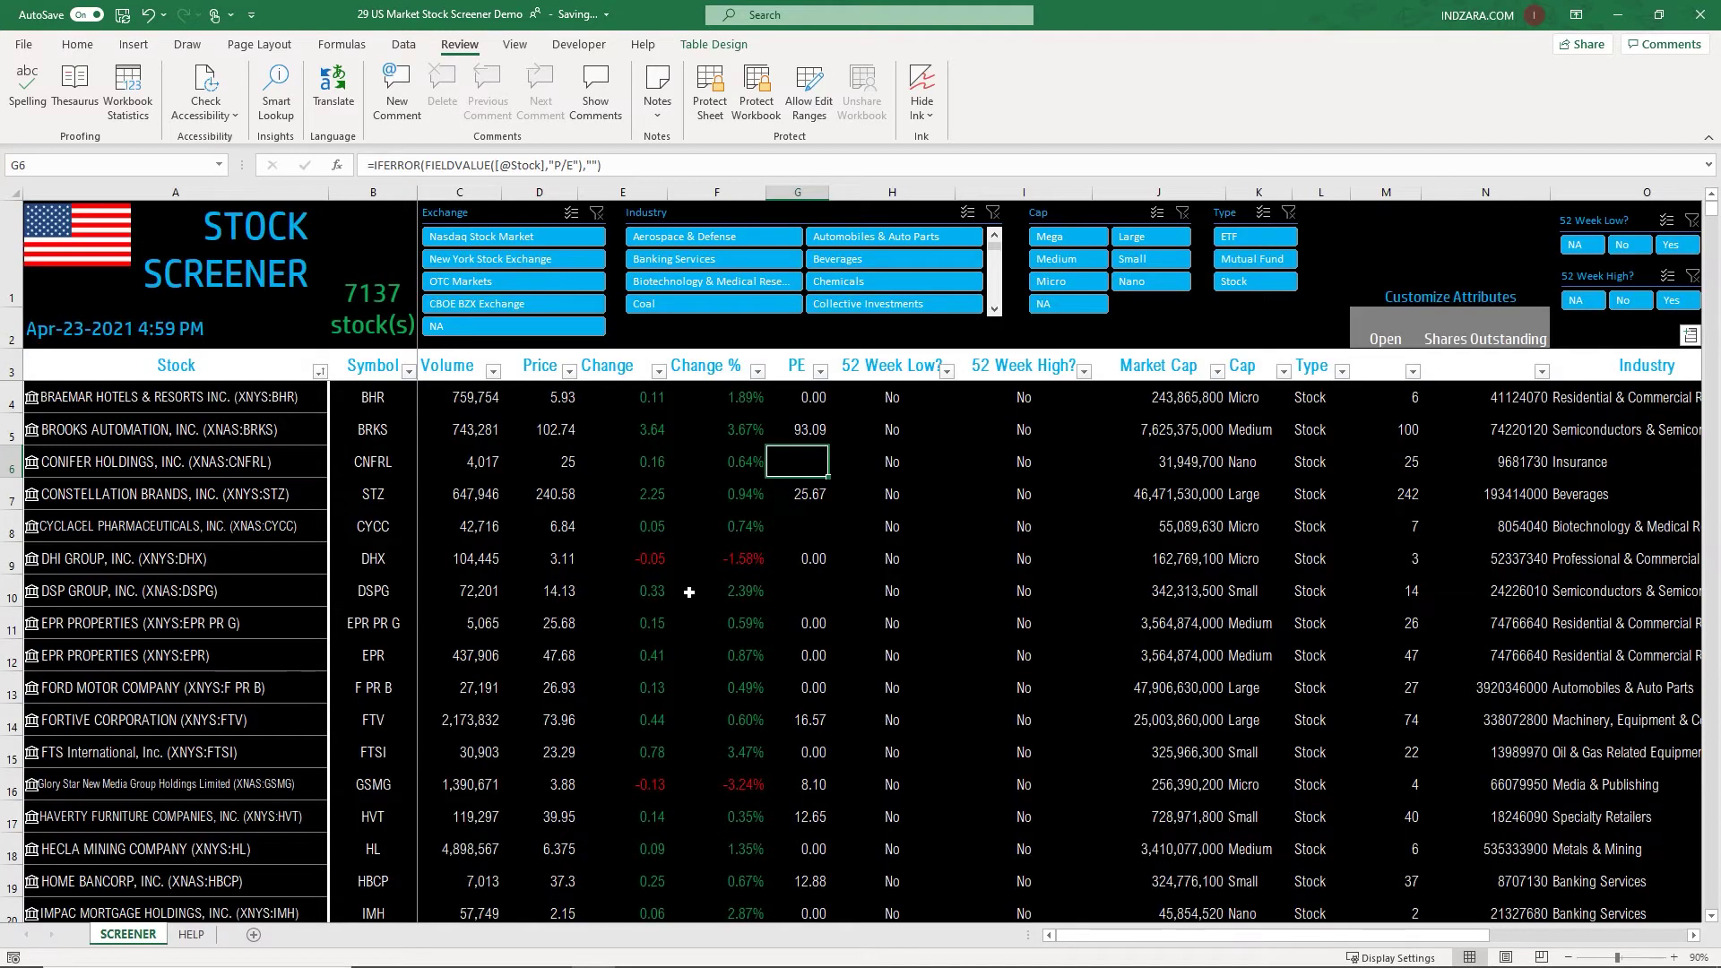
pyautogui.click(691, 604)
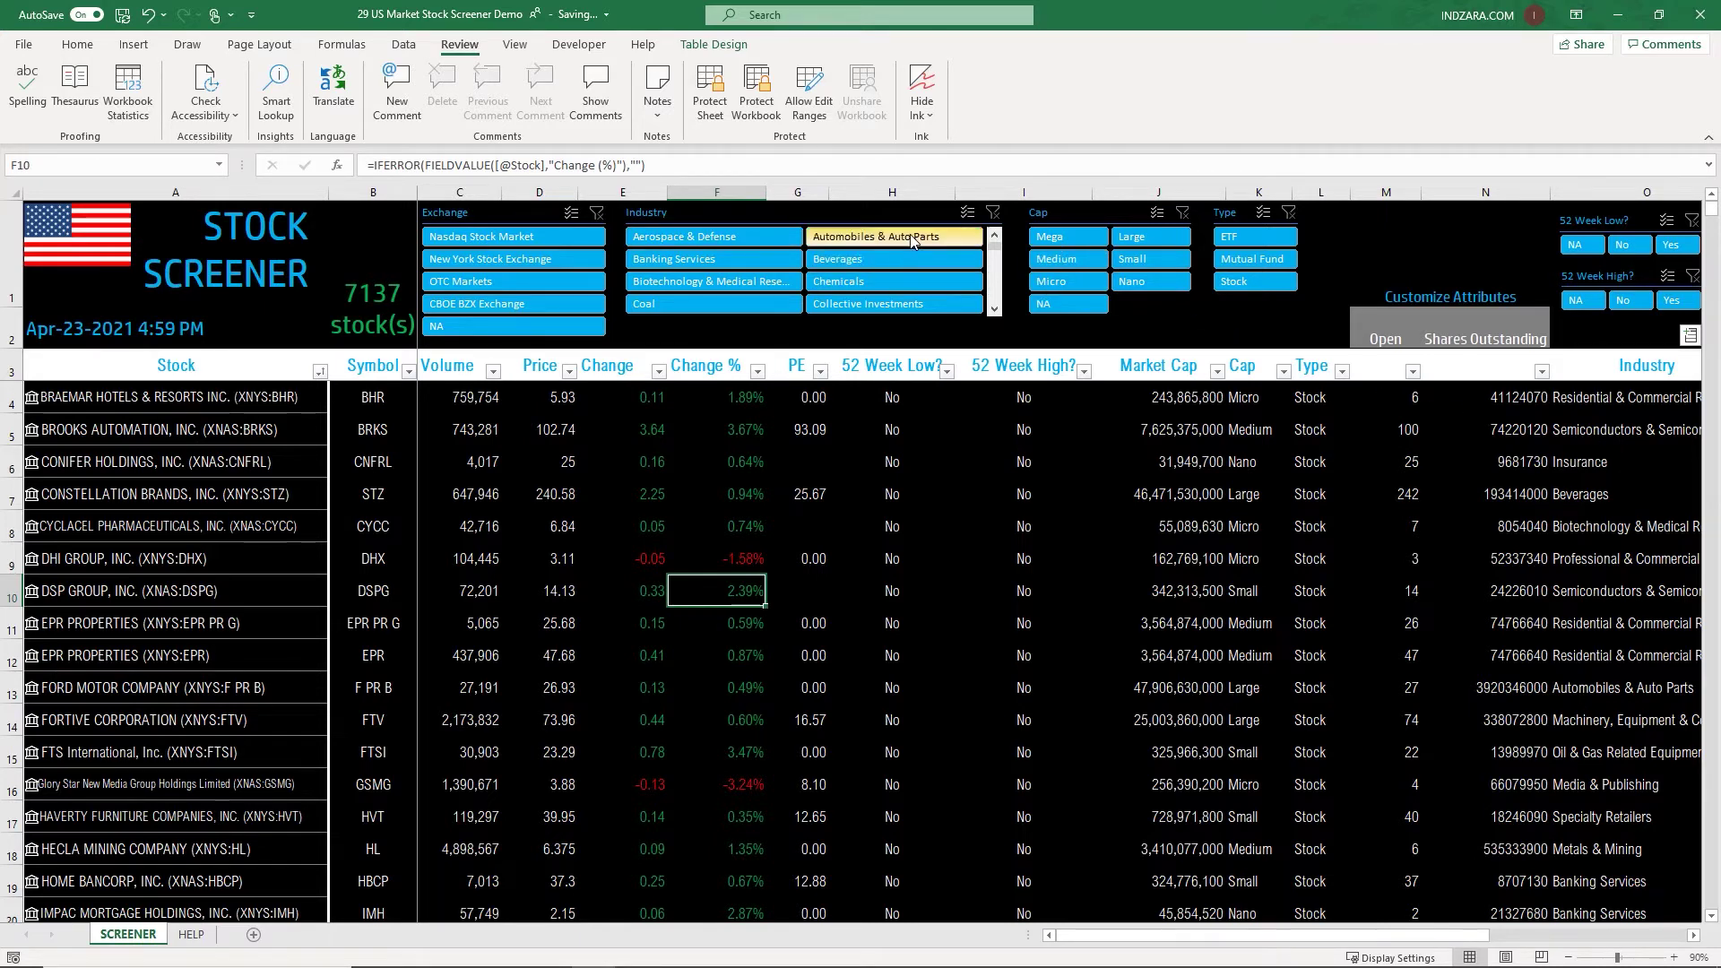
pyautogui.click(906, 218)
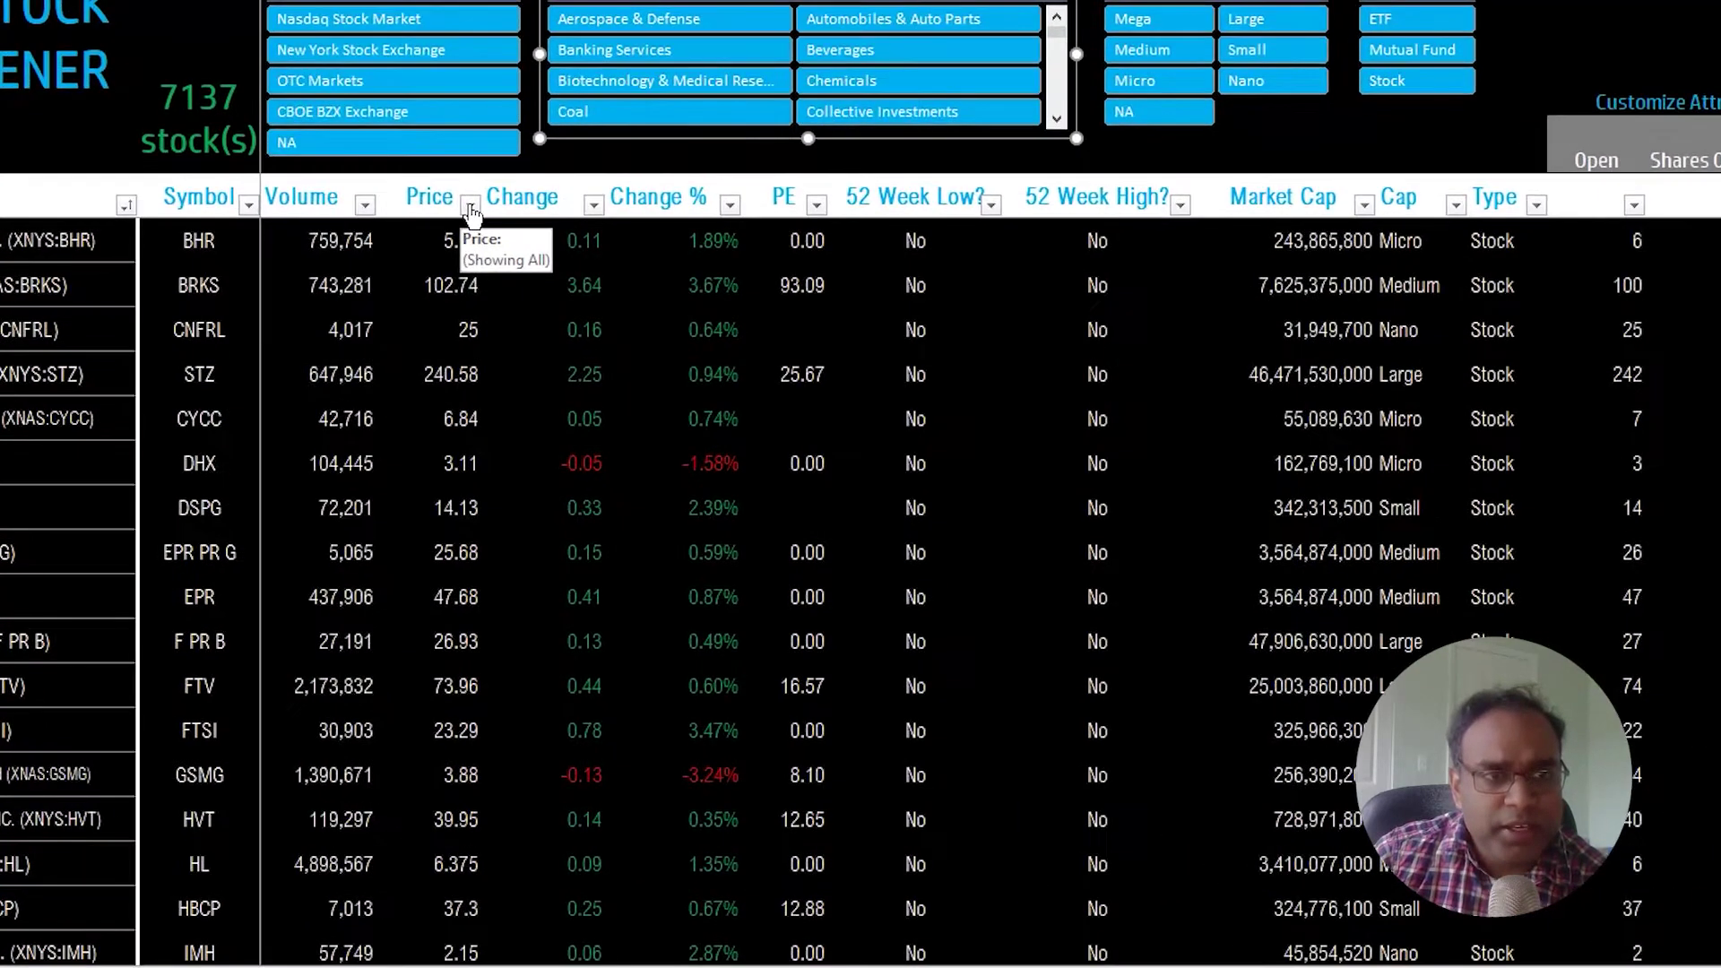
# Step: Filter the Price column to values between 100 and 1000
pyautogui.click(569, 372)
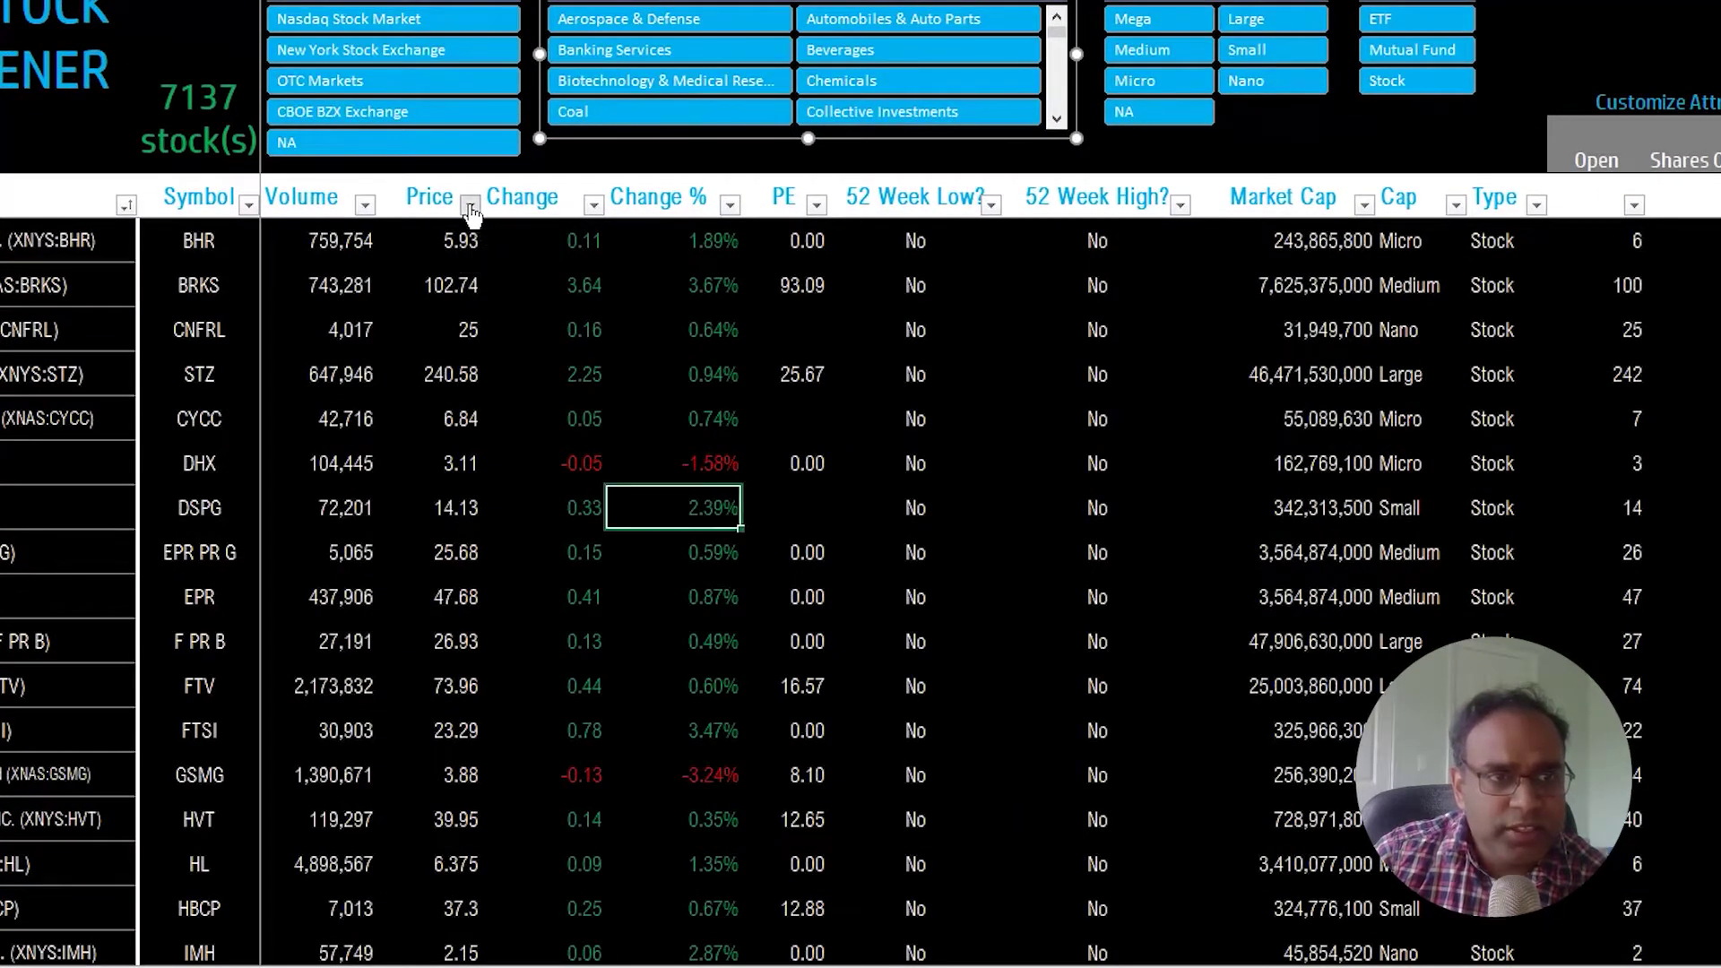
pyautogui.moveTo(369, 432)
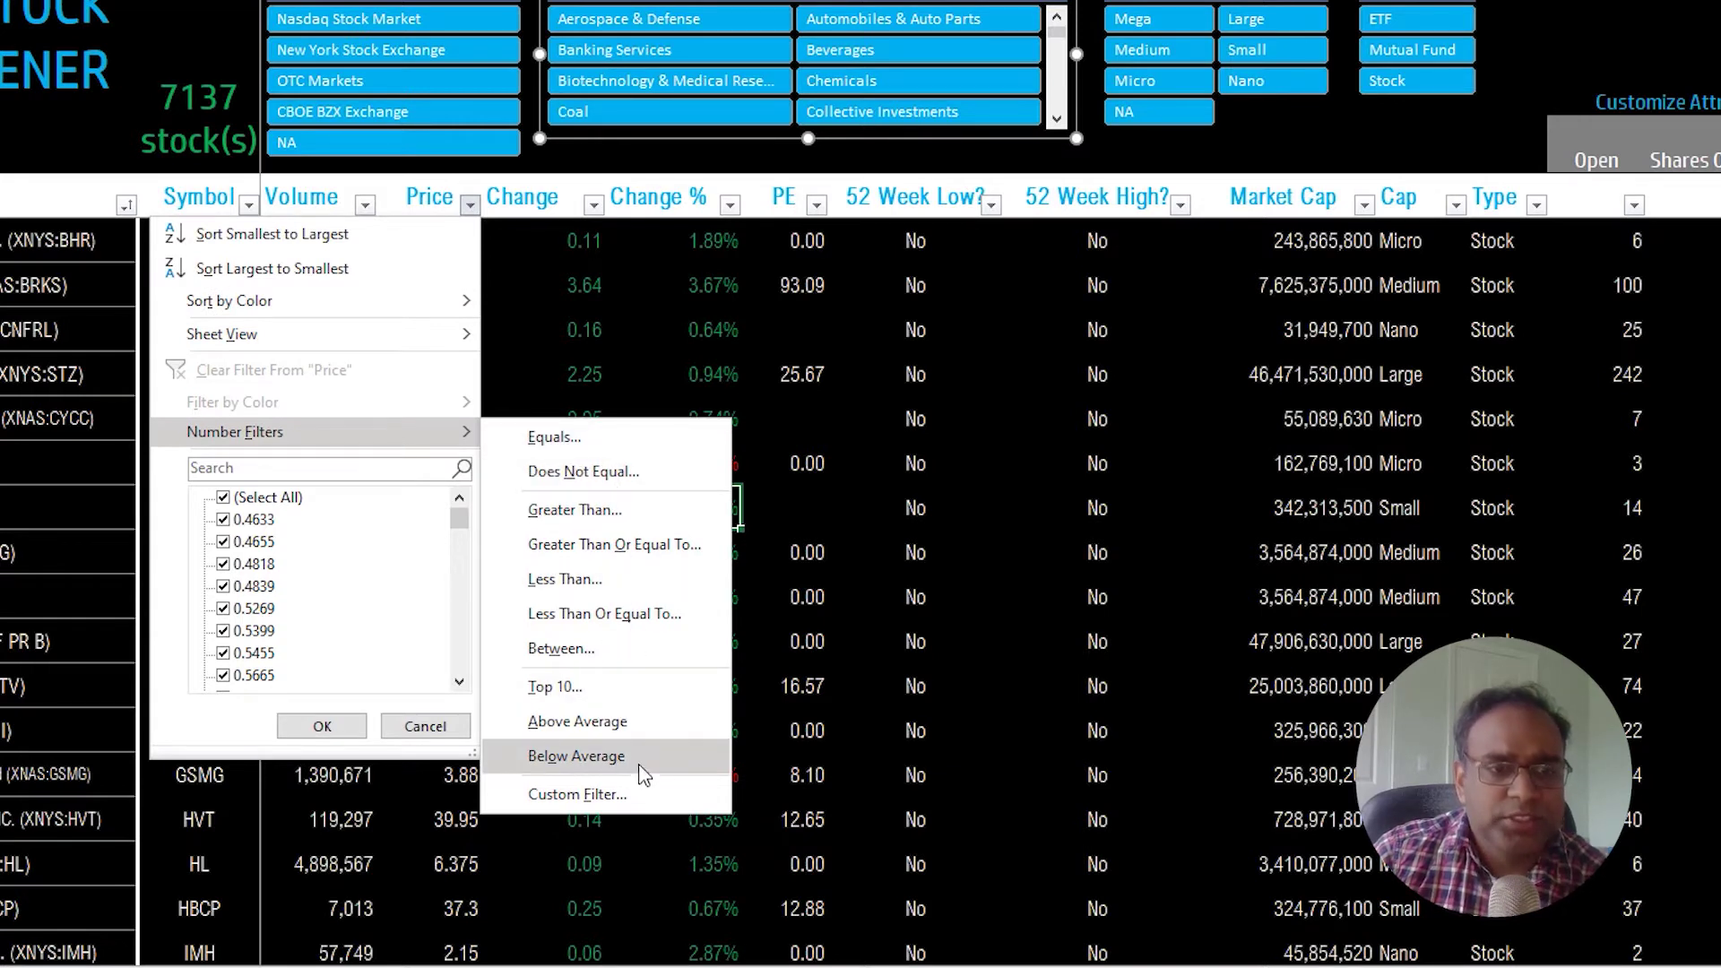
pyautogui.click(632, 659)
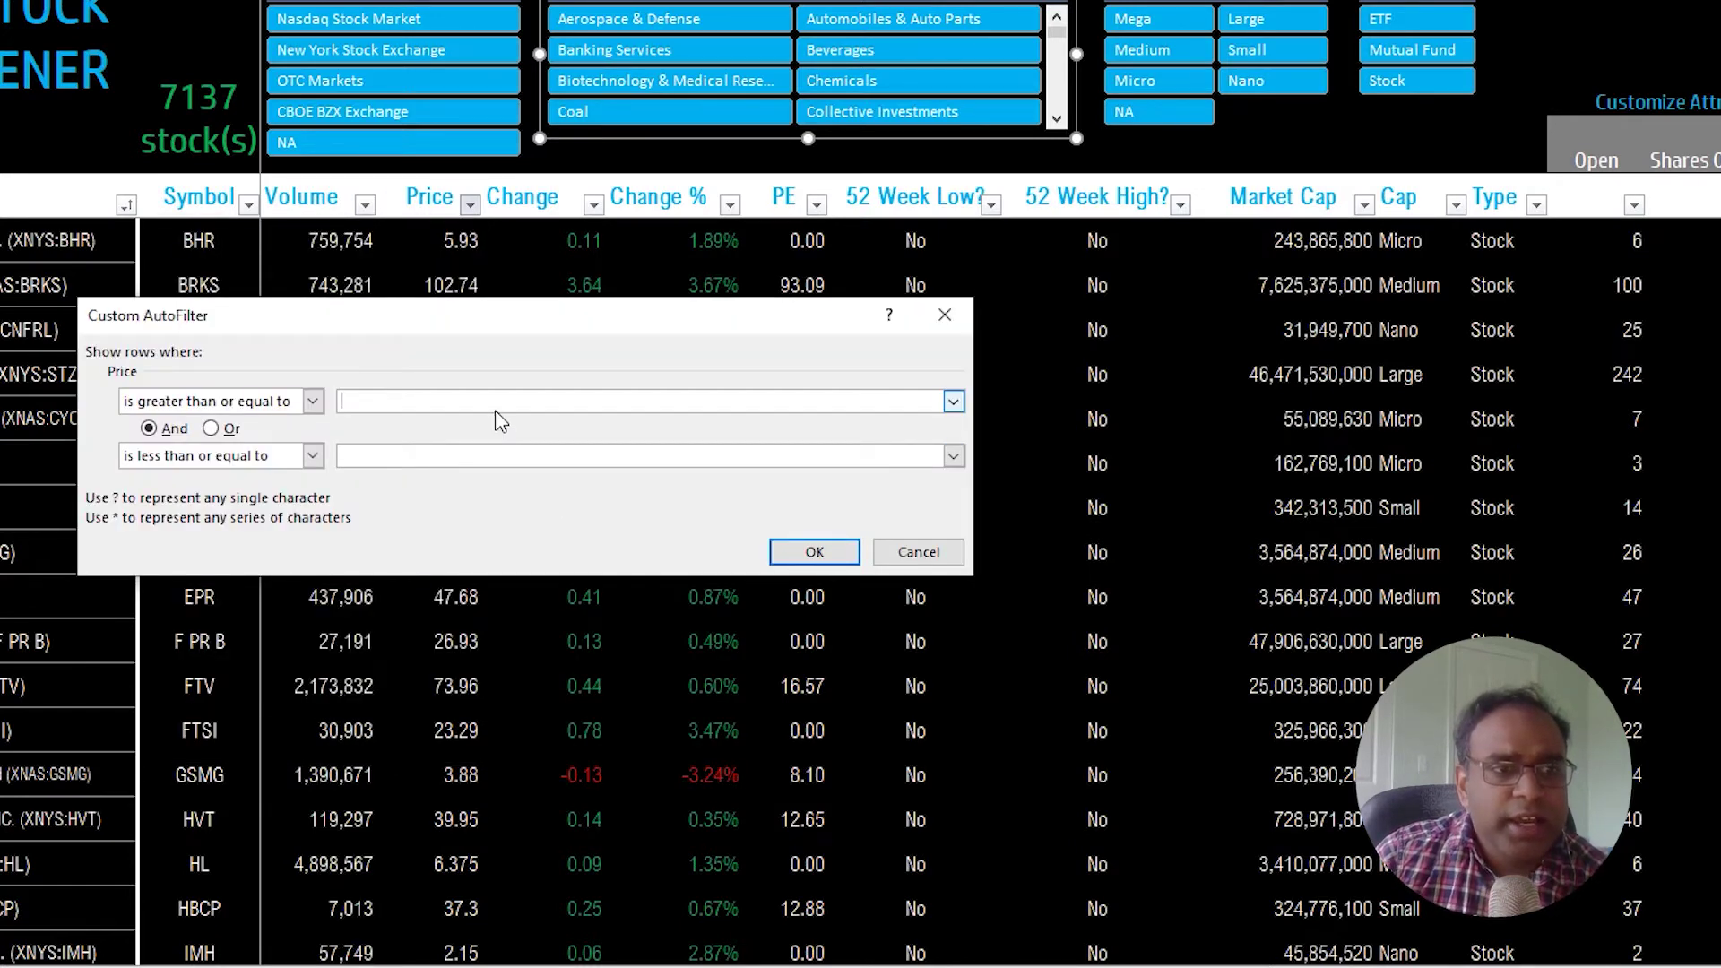
pyautogui.click(313, 402)
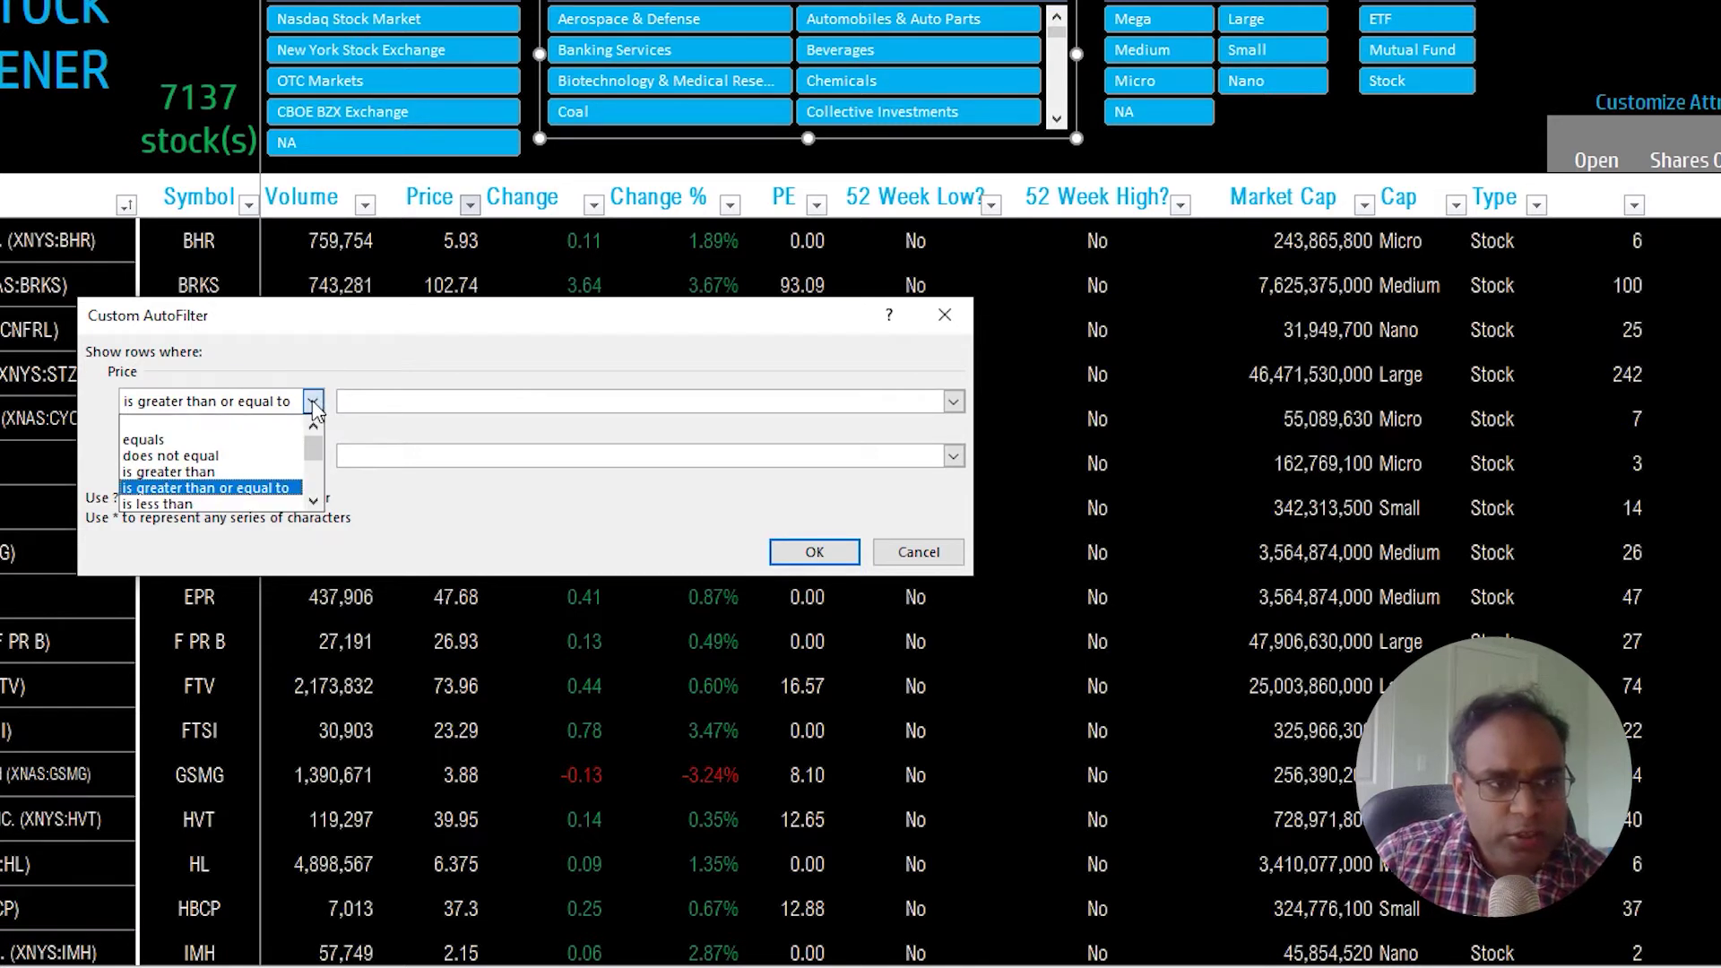
pyautogui.click(380, 401)
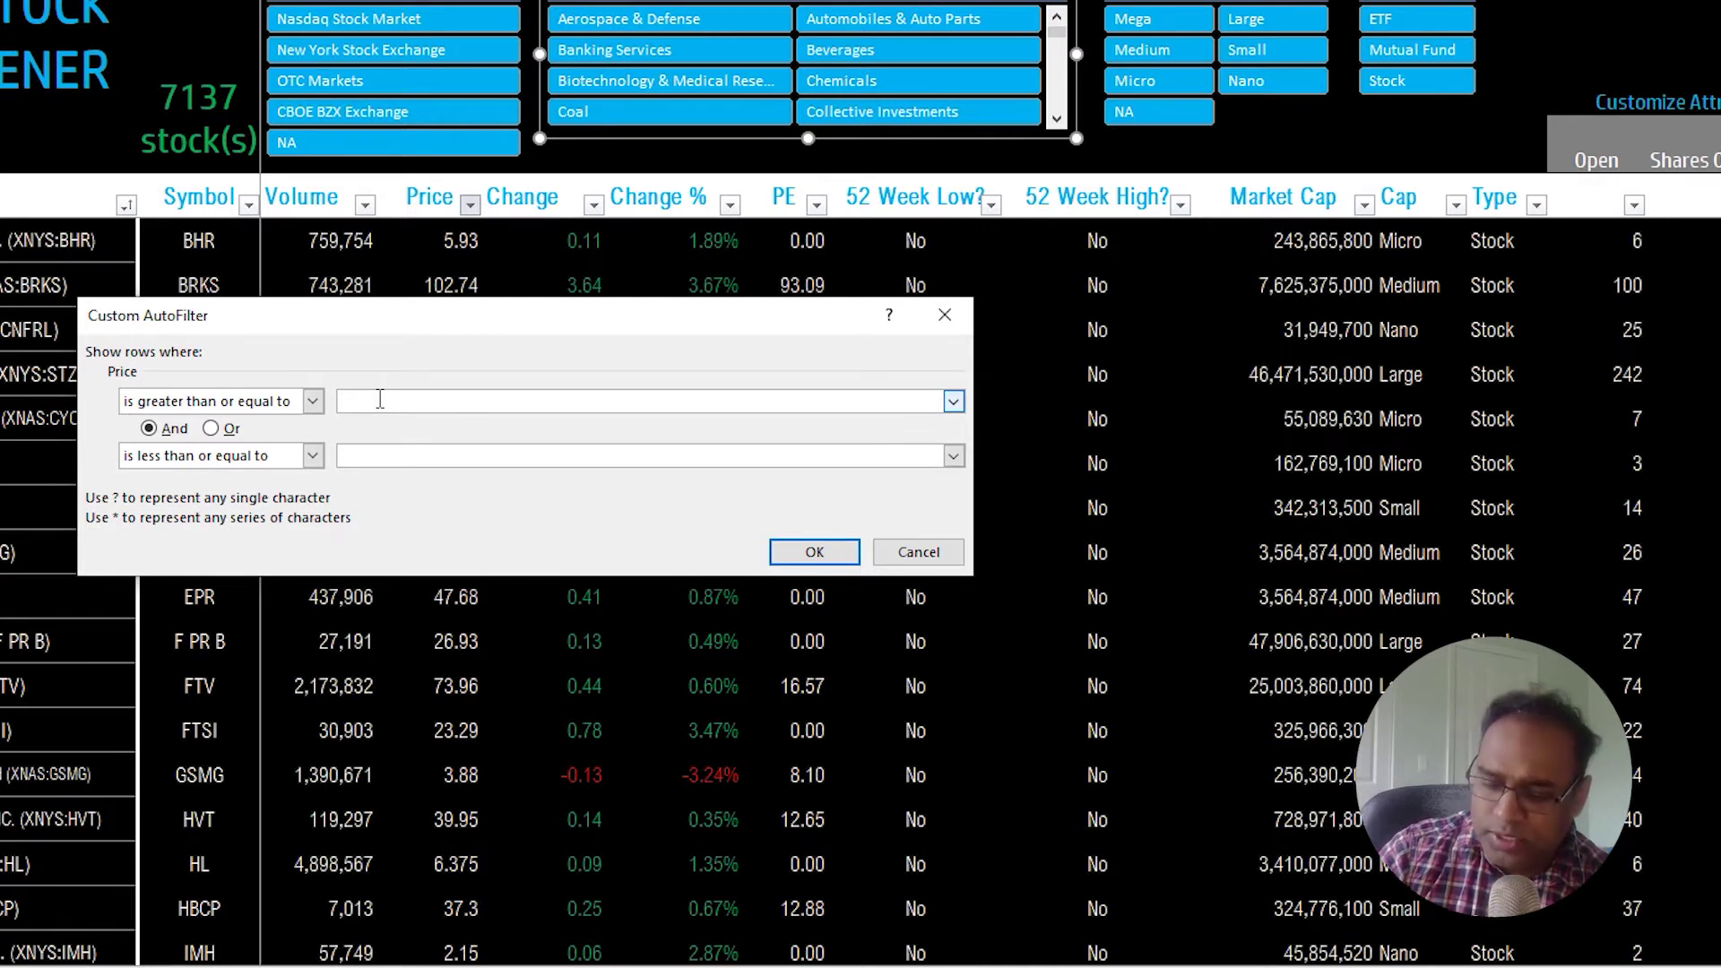
pyautogui.click(381, 454)
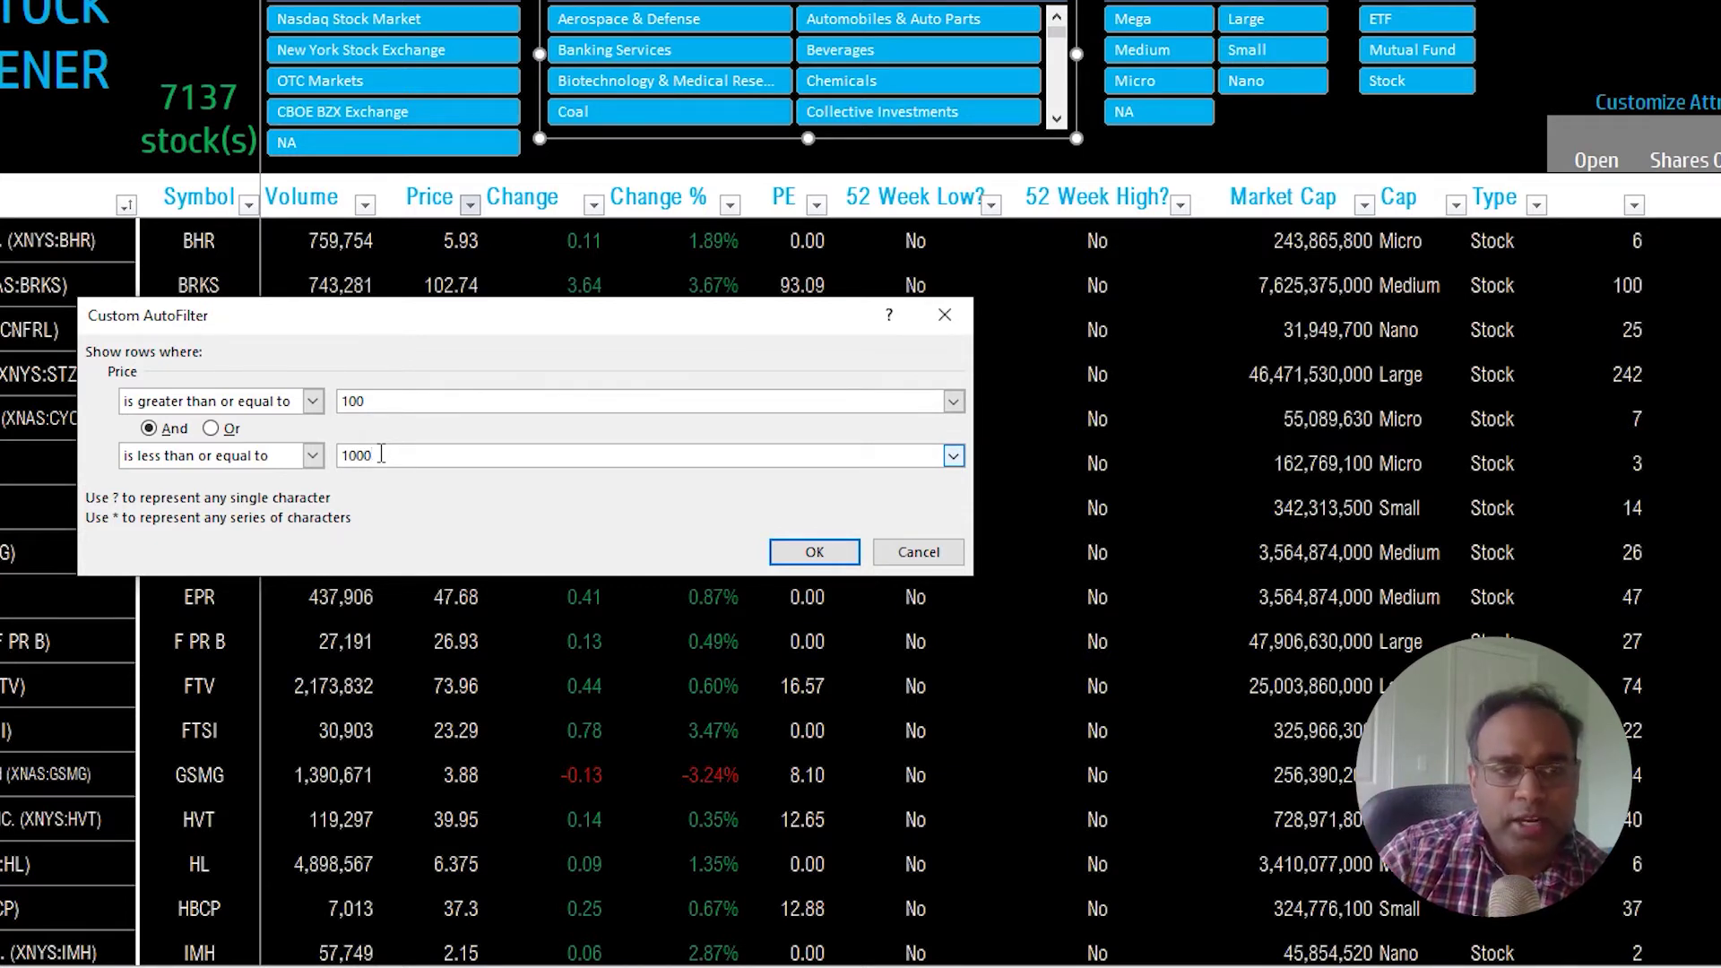
pyautogui.click(814, 551)
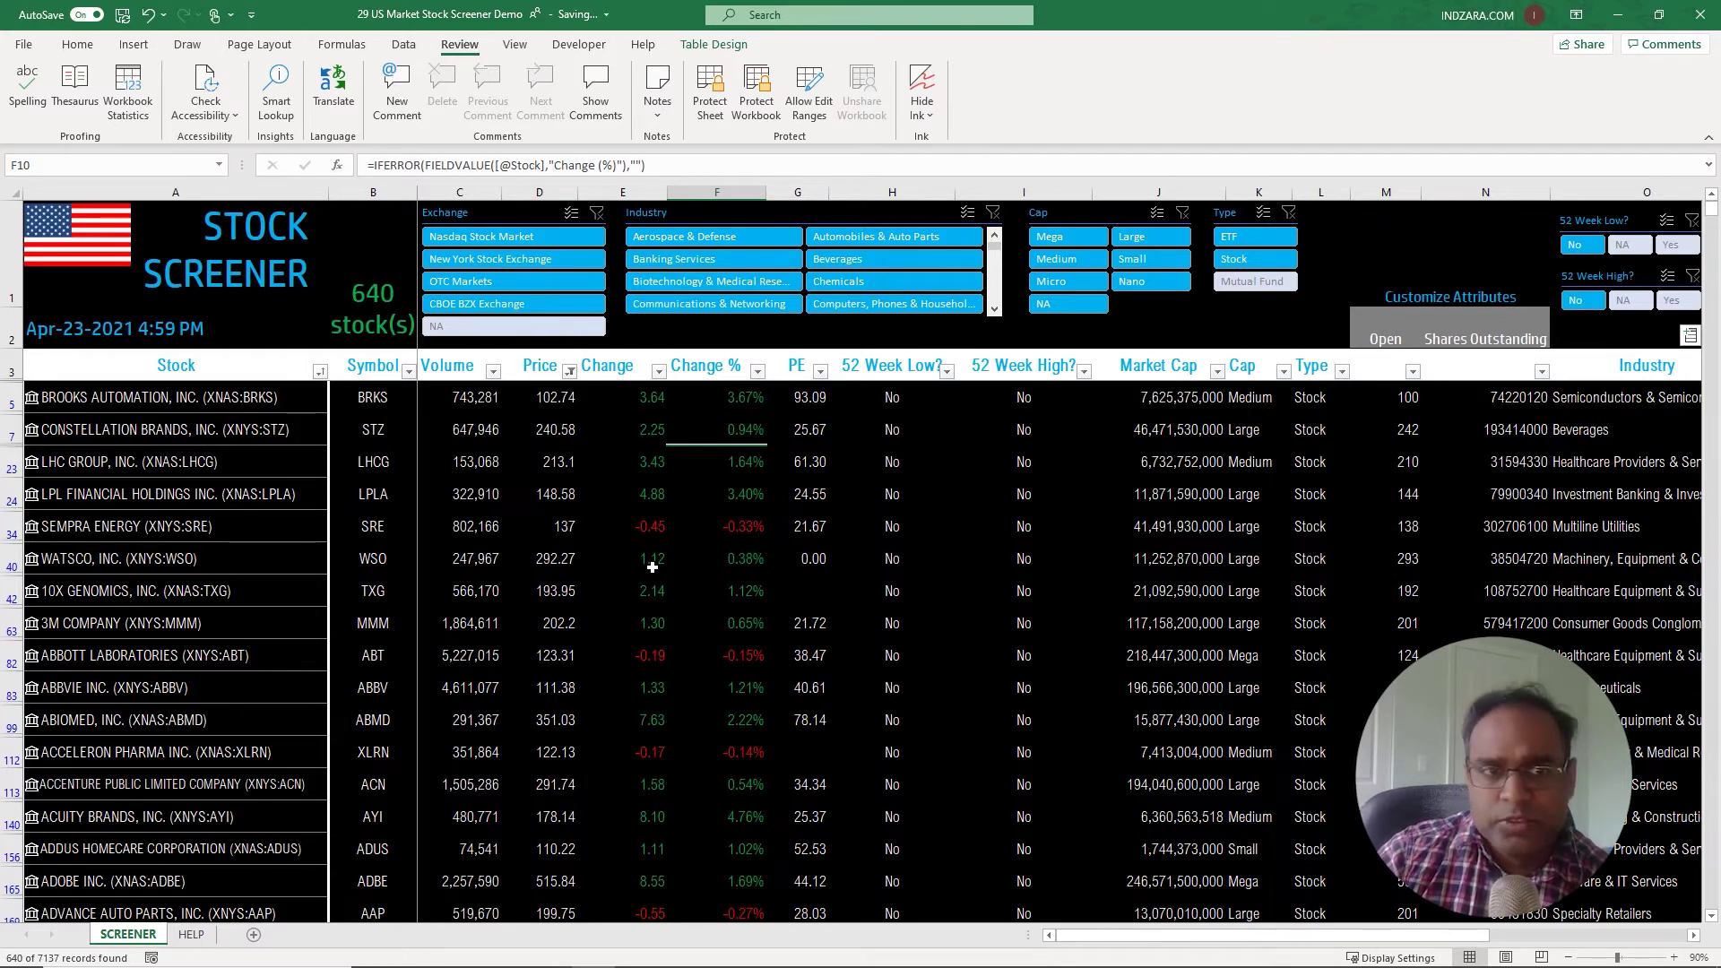
# Step: Try to filter the Change % column to values between 3 and 5
pyautogui.moveTo(759, 395); pyautogui.dragTo(760, 380)
pyautogui.click(757, 371)
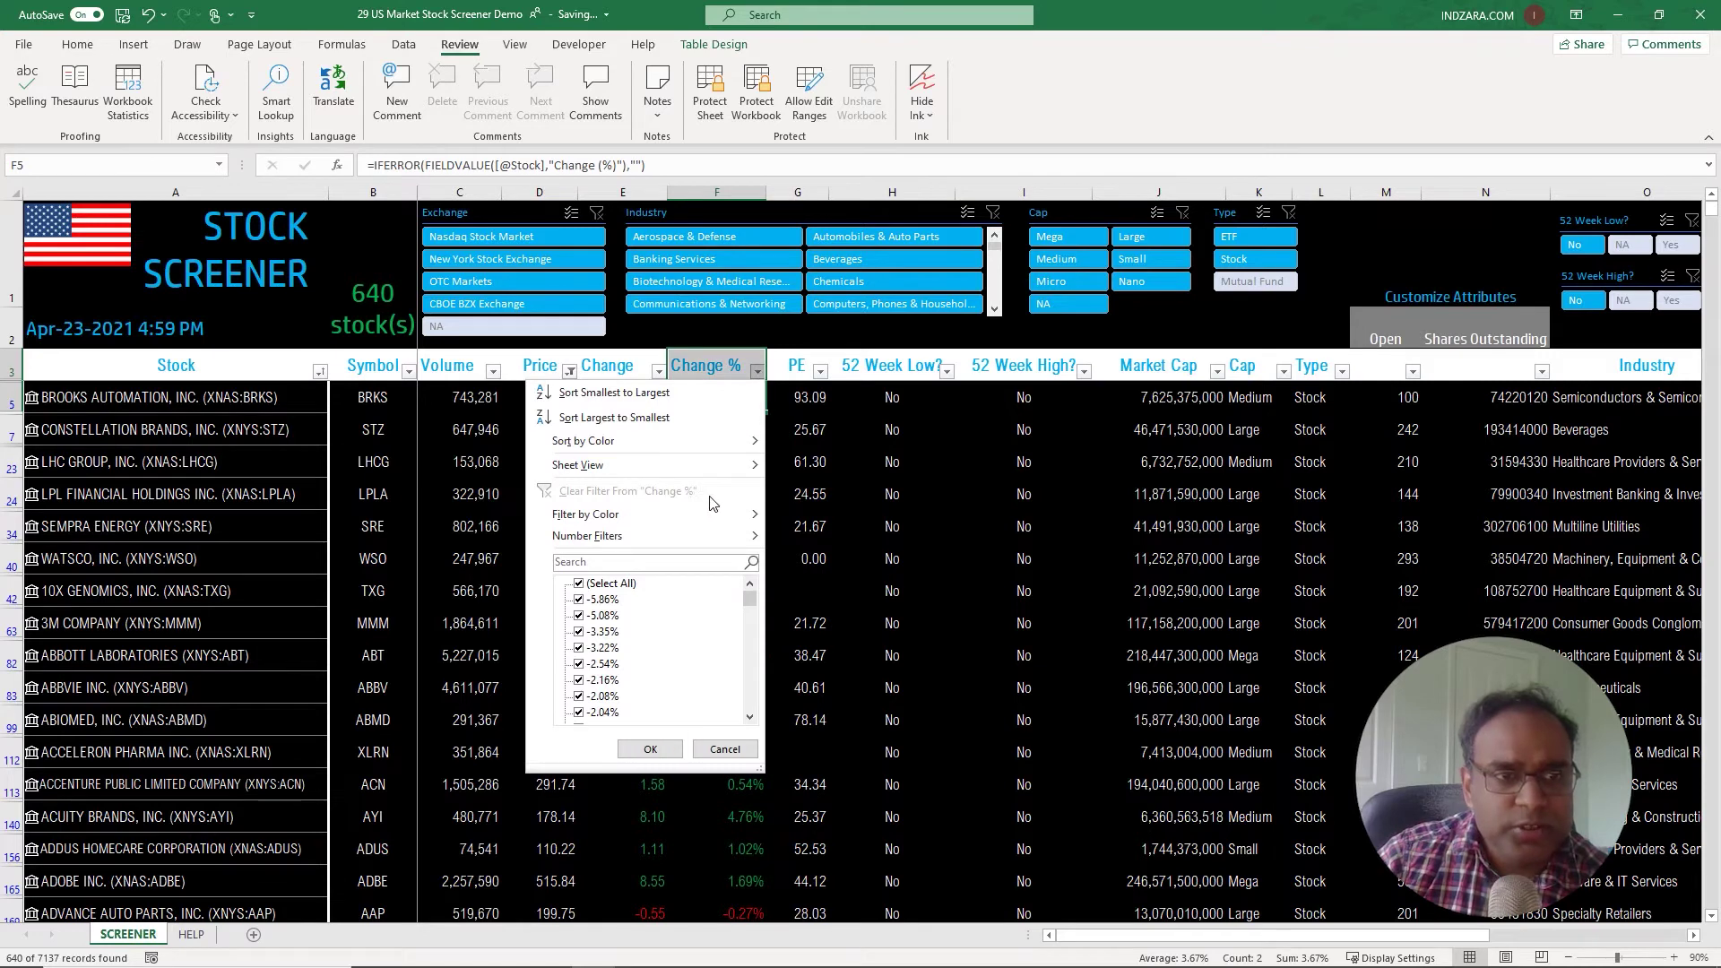
pyautogui.moveTo(704, 536)
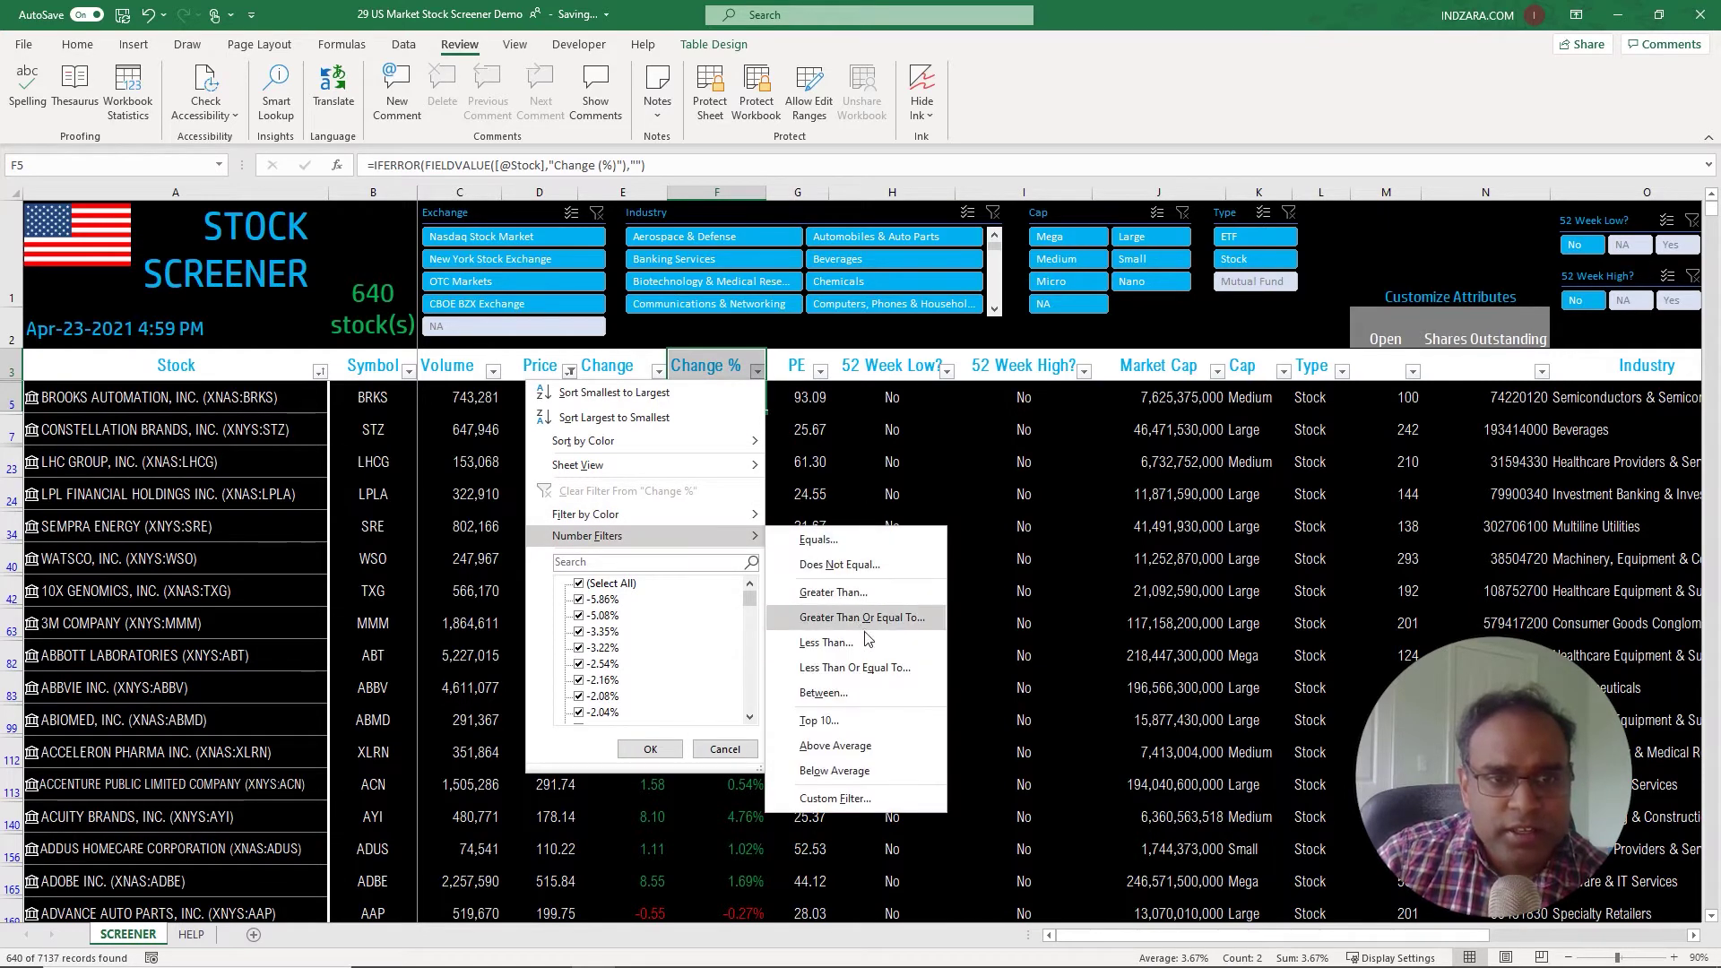
pyautogui.click(822, 692)
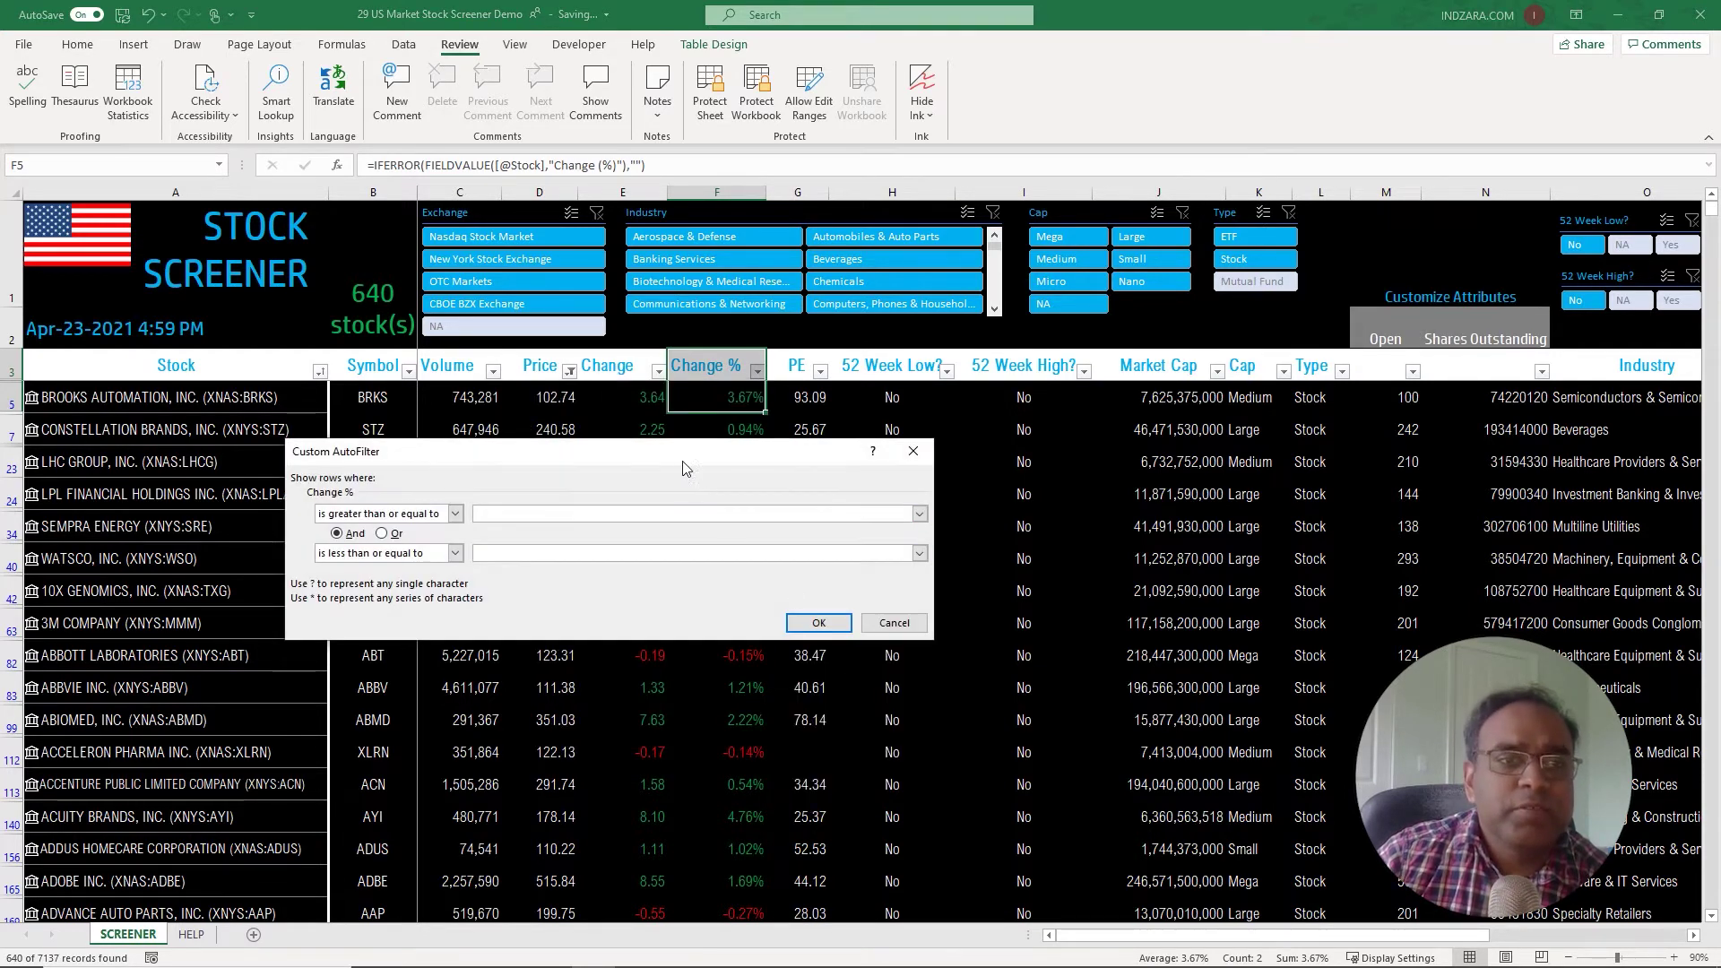
pyautogui.moveTo(692, 458); pyautogui.dragTo(1180, 432)
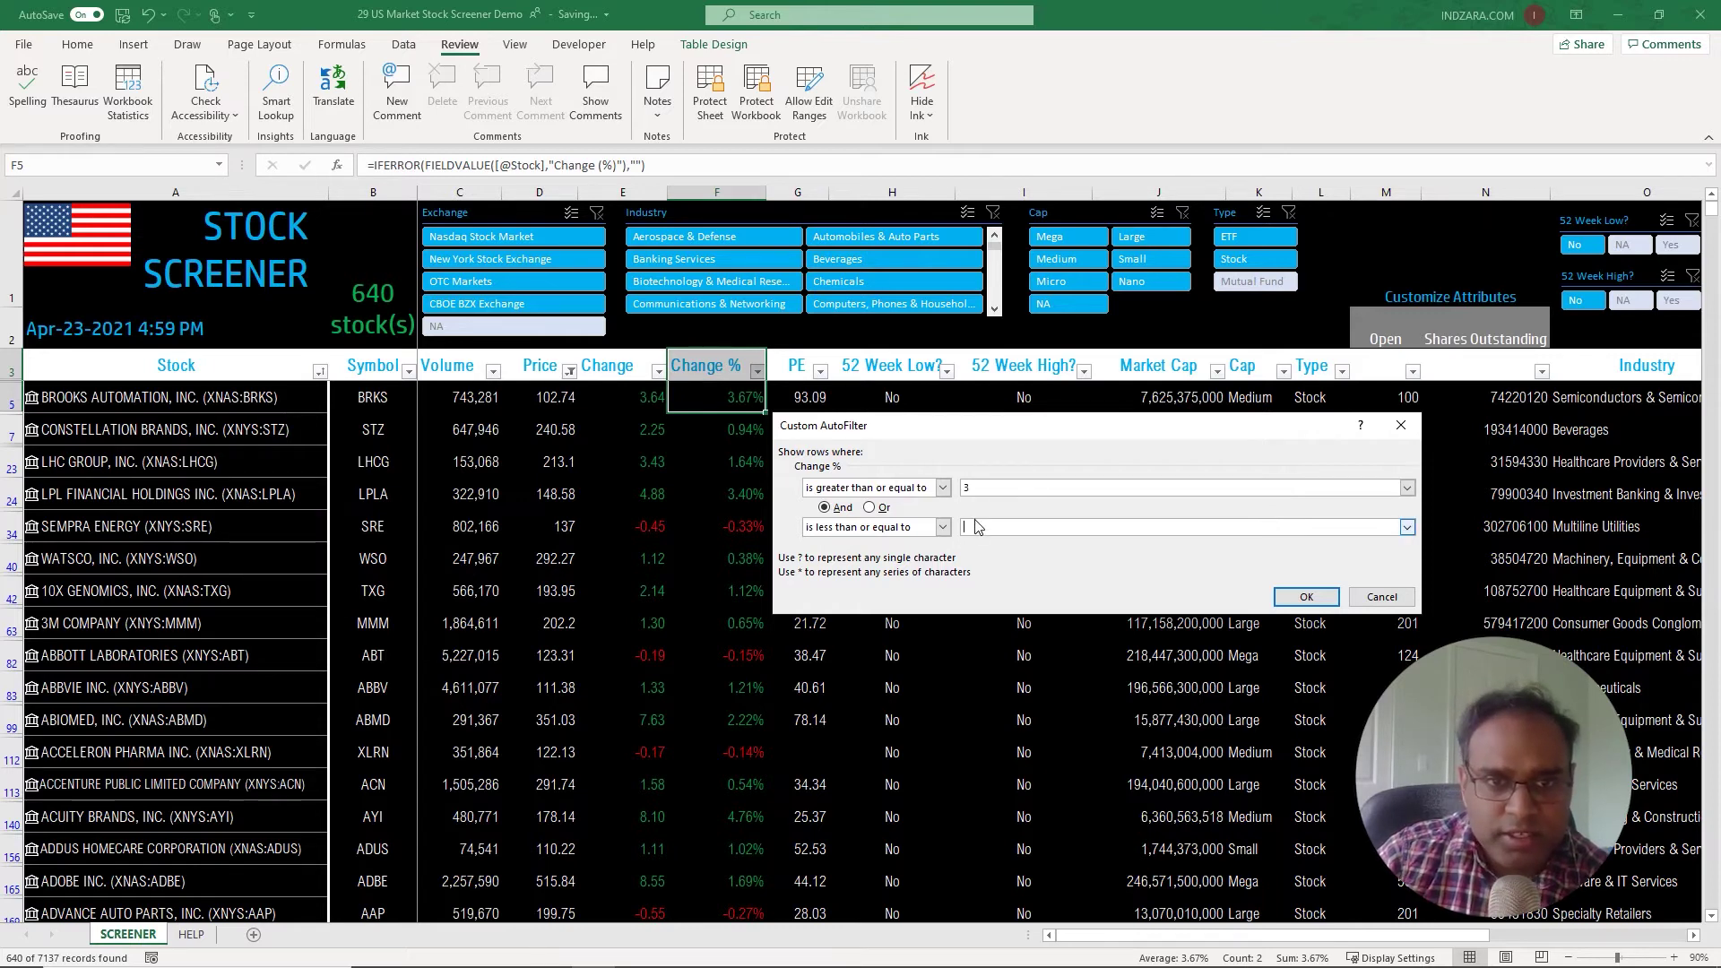
pyautogui.click(977, 526)
pyautogui.write('5')
pyautogui.click(1305, 597)
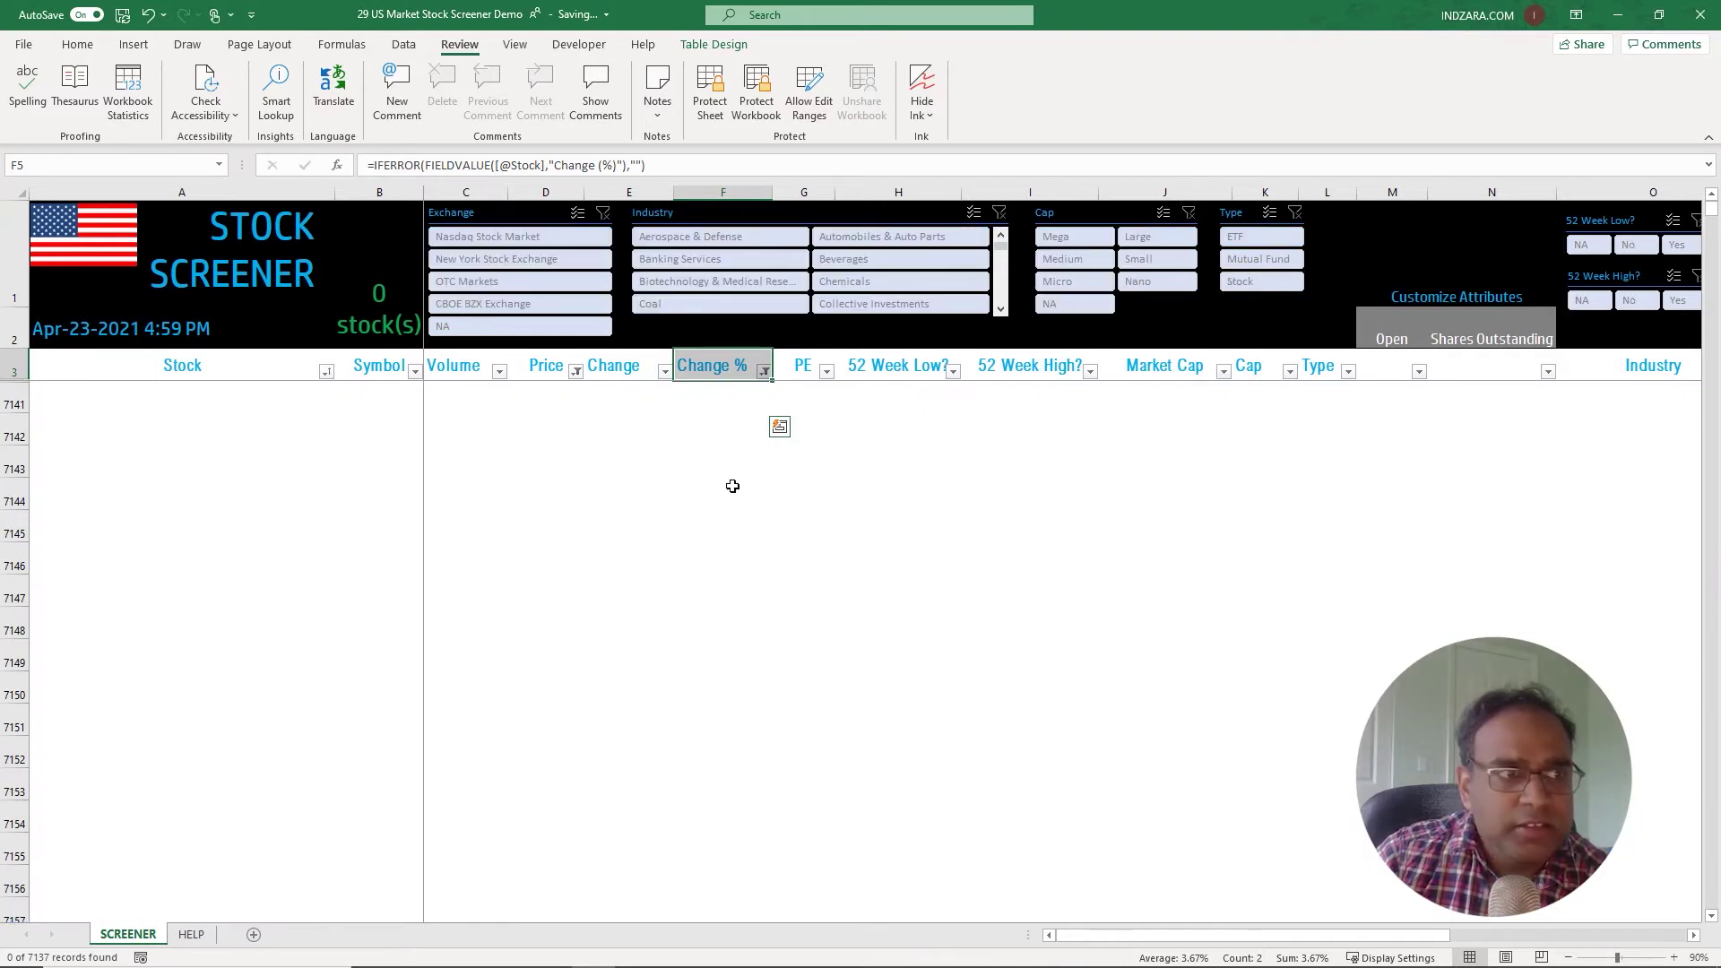
# Step: Set the Change % filter's limits to between 0.03 and 0.05
pyautogui.click(763, 371)
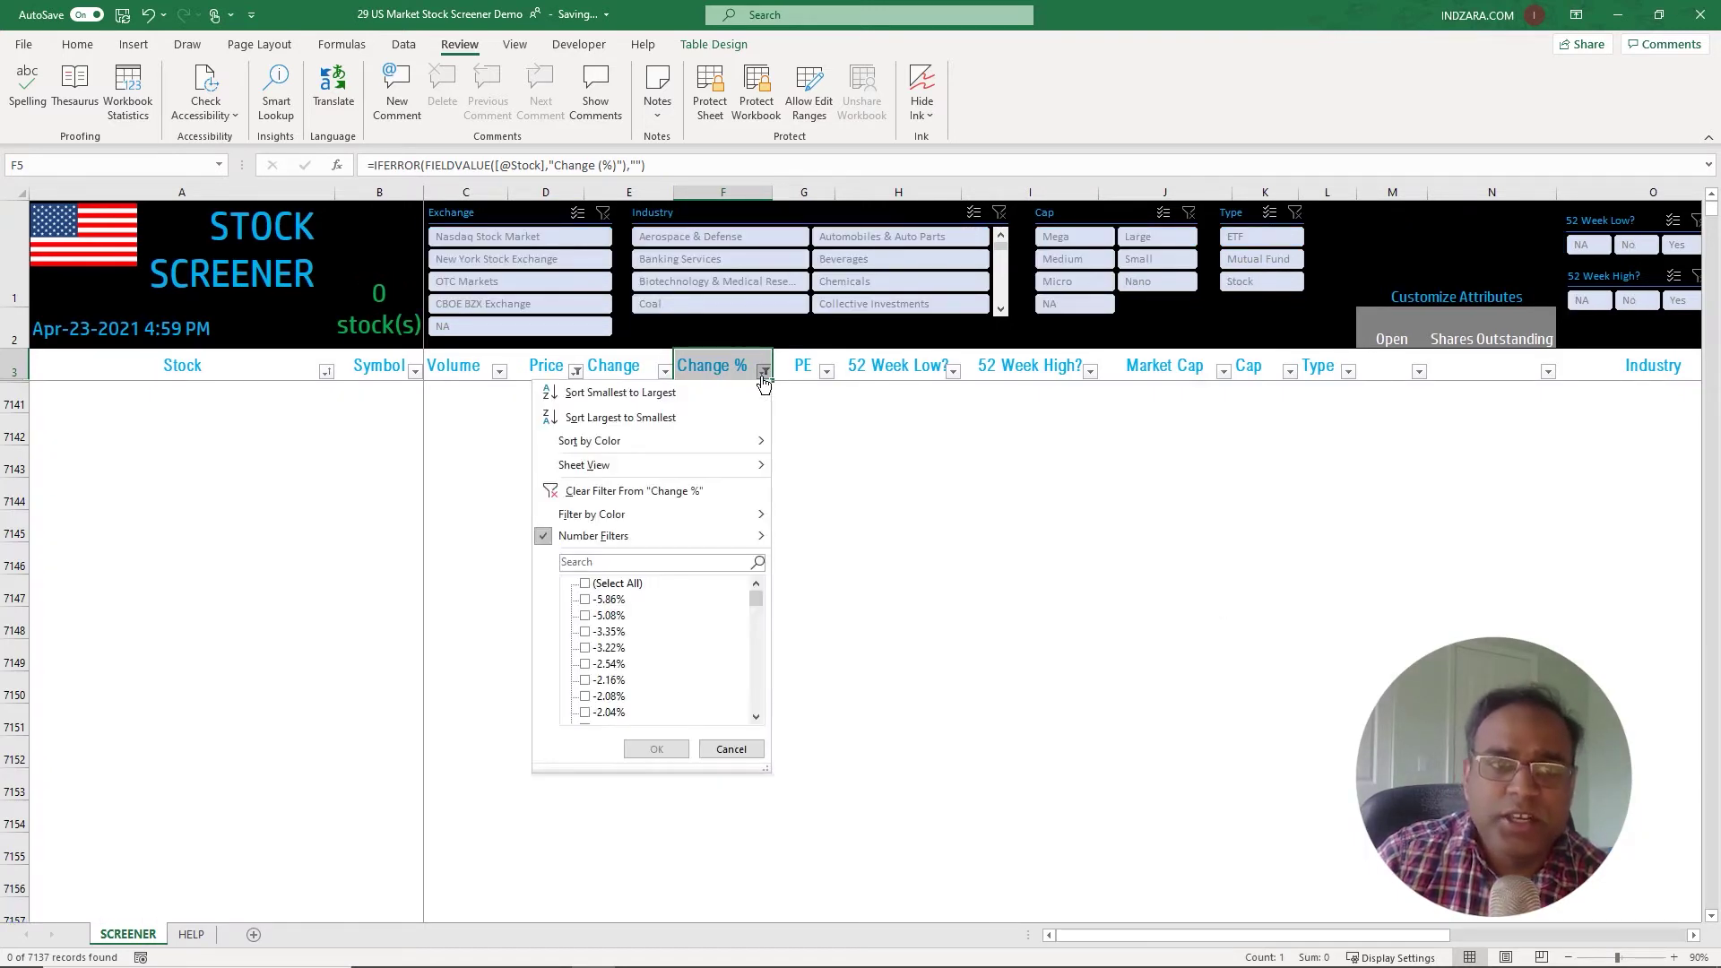
pyautogui.moveTo(707, 533)
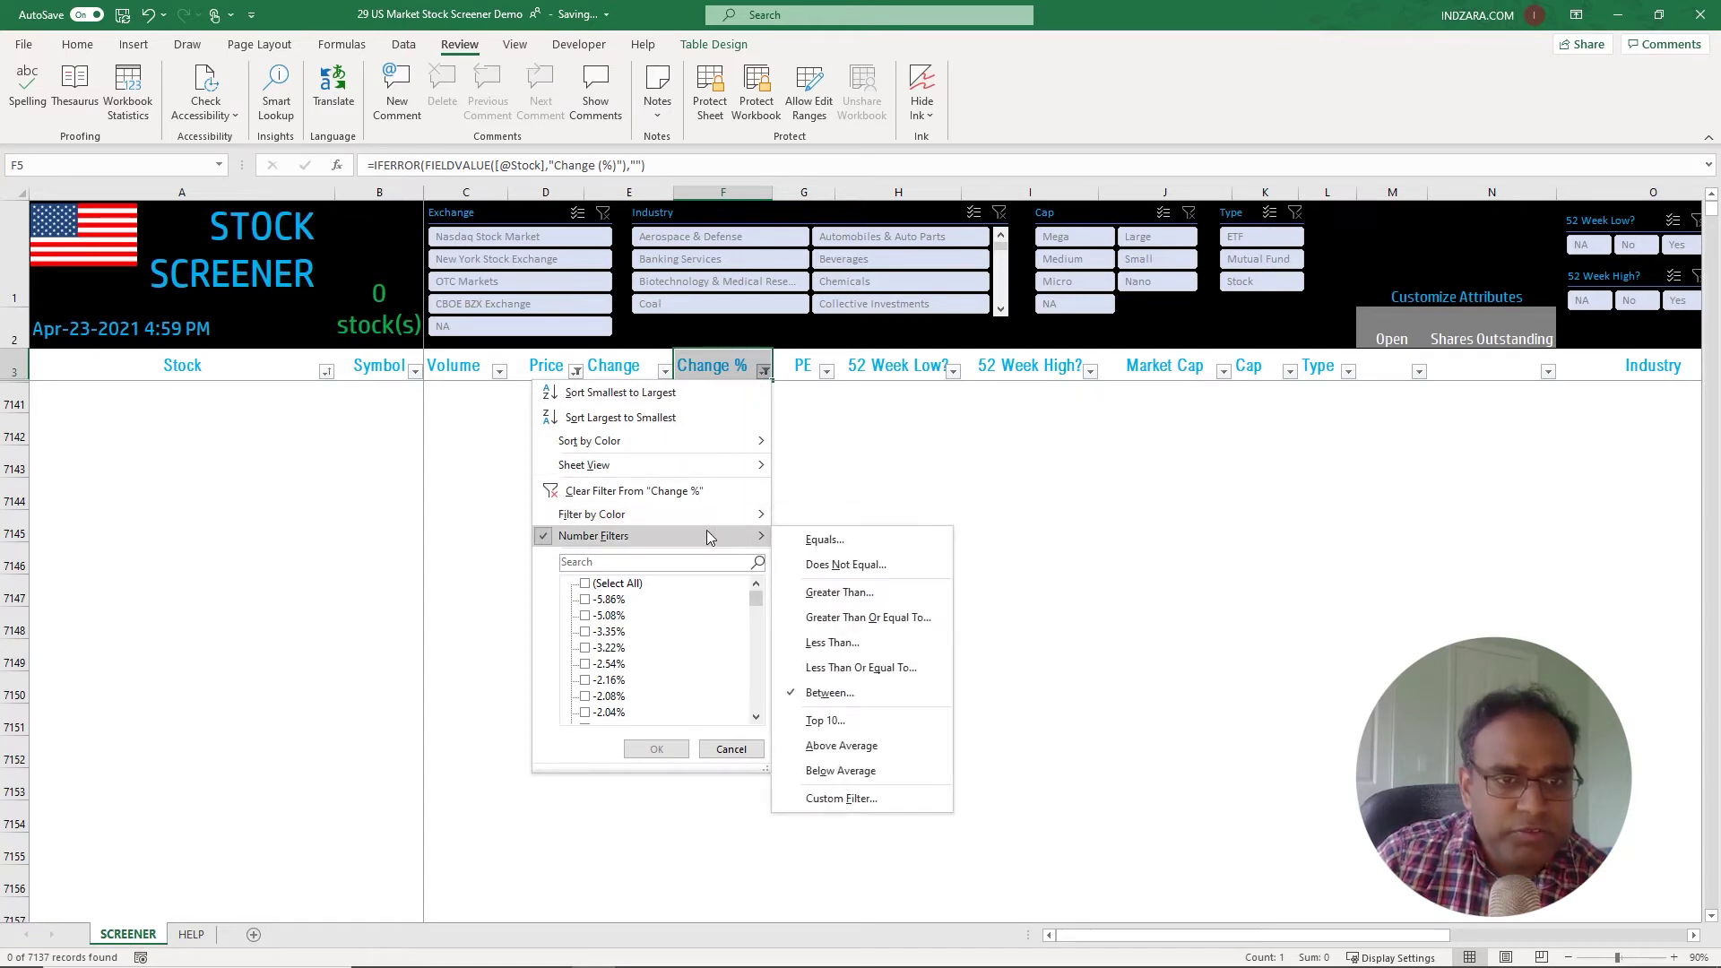
pyautogui.click(843, 698)
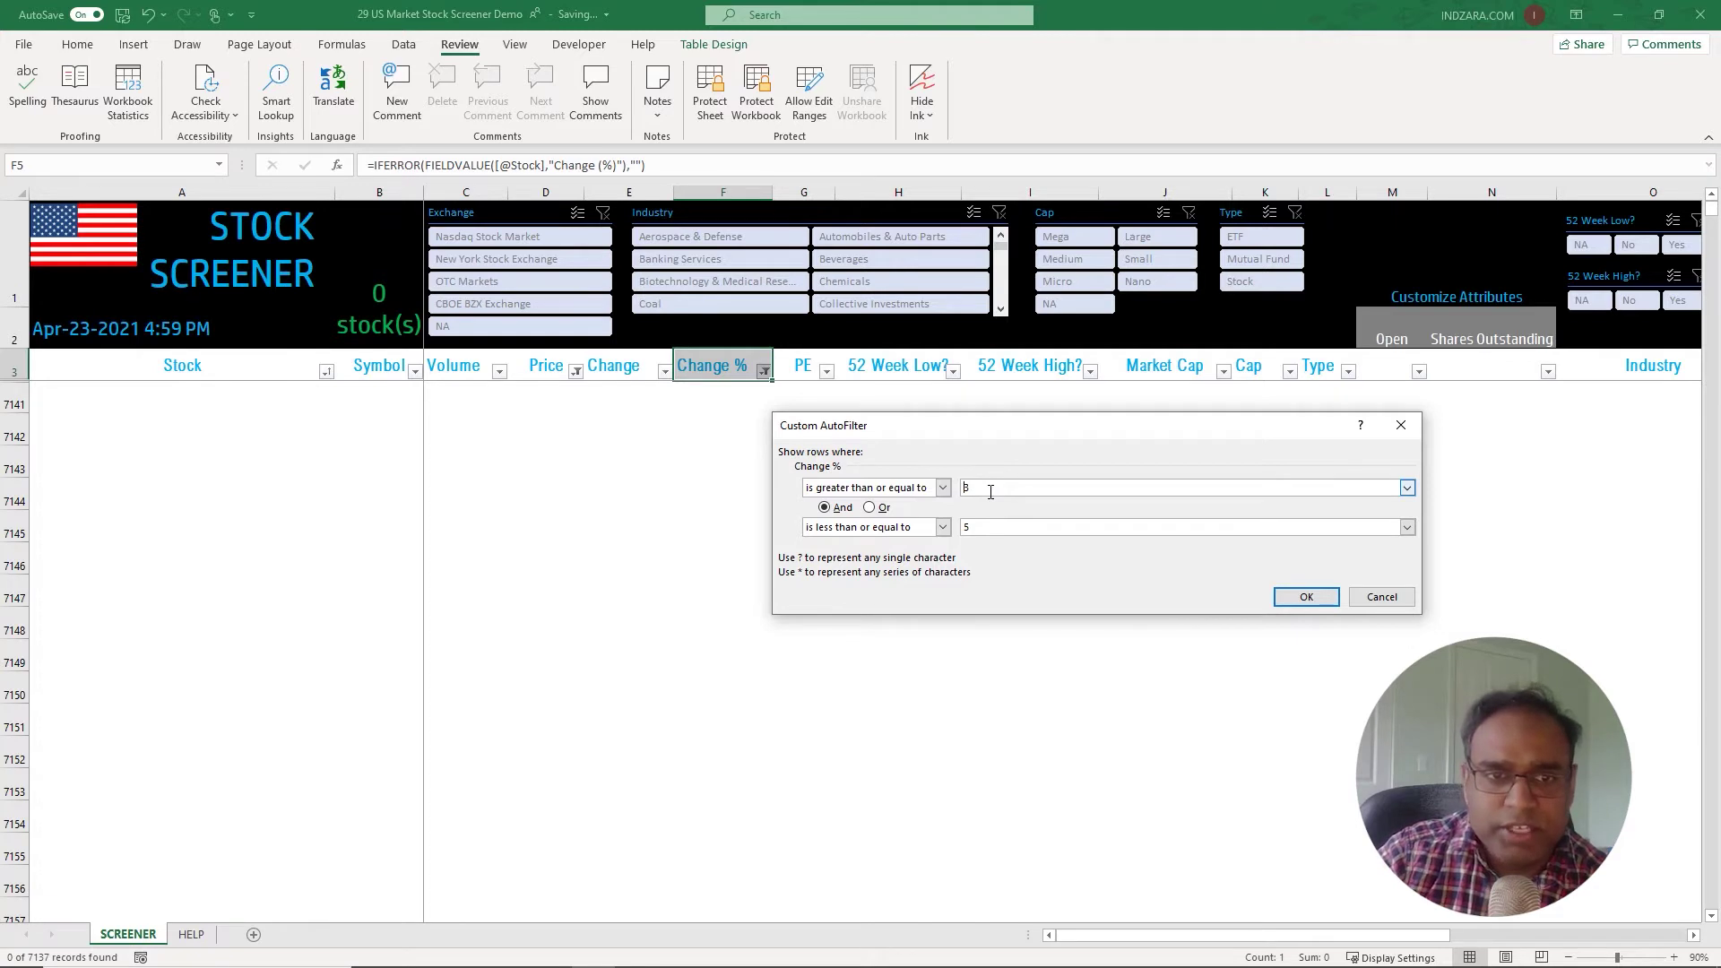
pyautogui.doubleClick(965, 526)
pyautogui.press('BackSpace')
pyautogui.write('0.05')
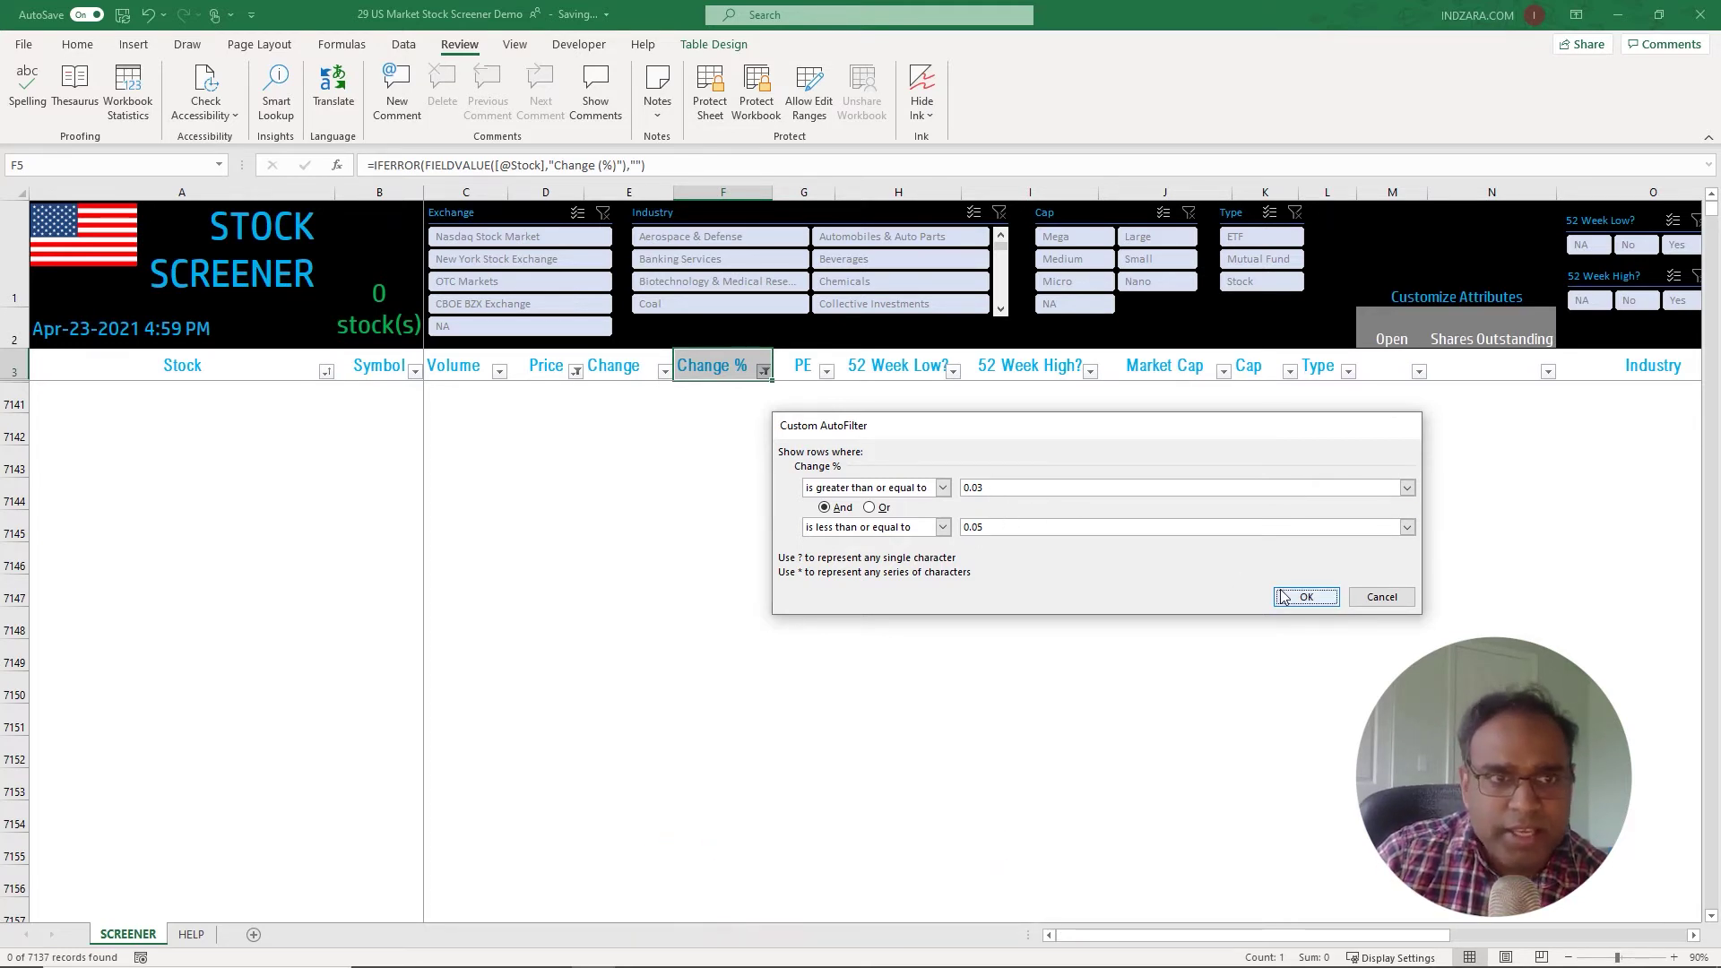
pyautogui.click(1306, 597)
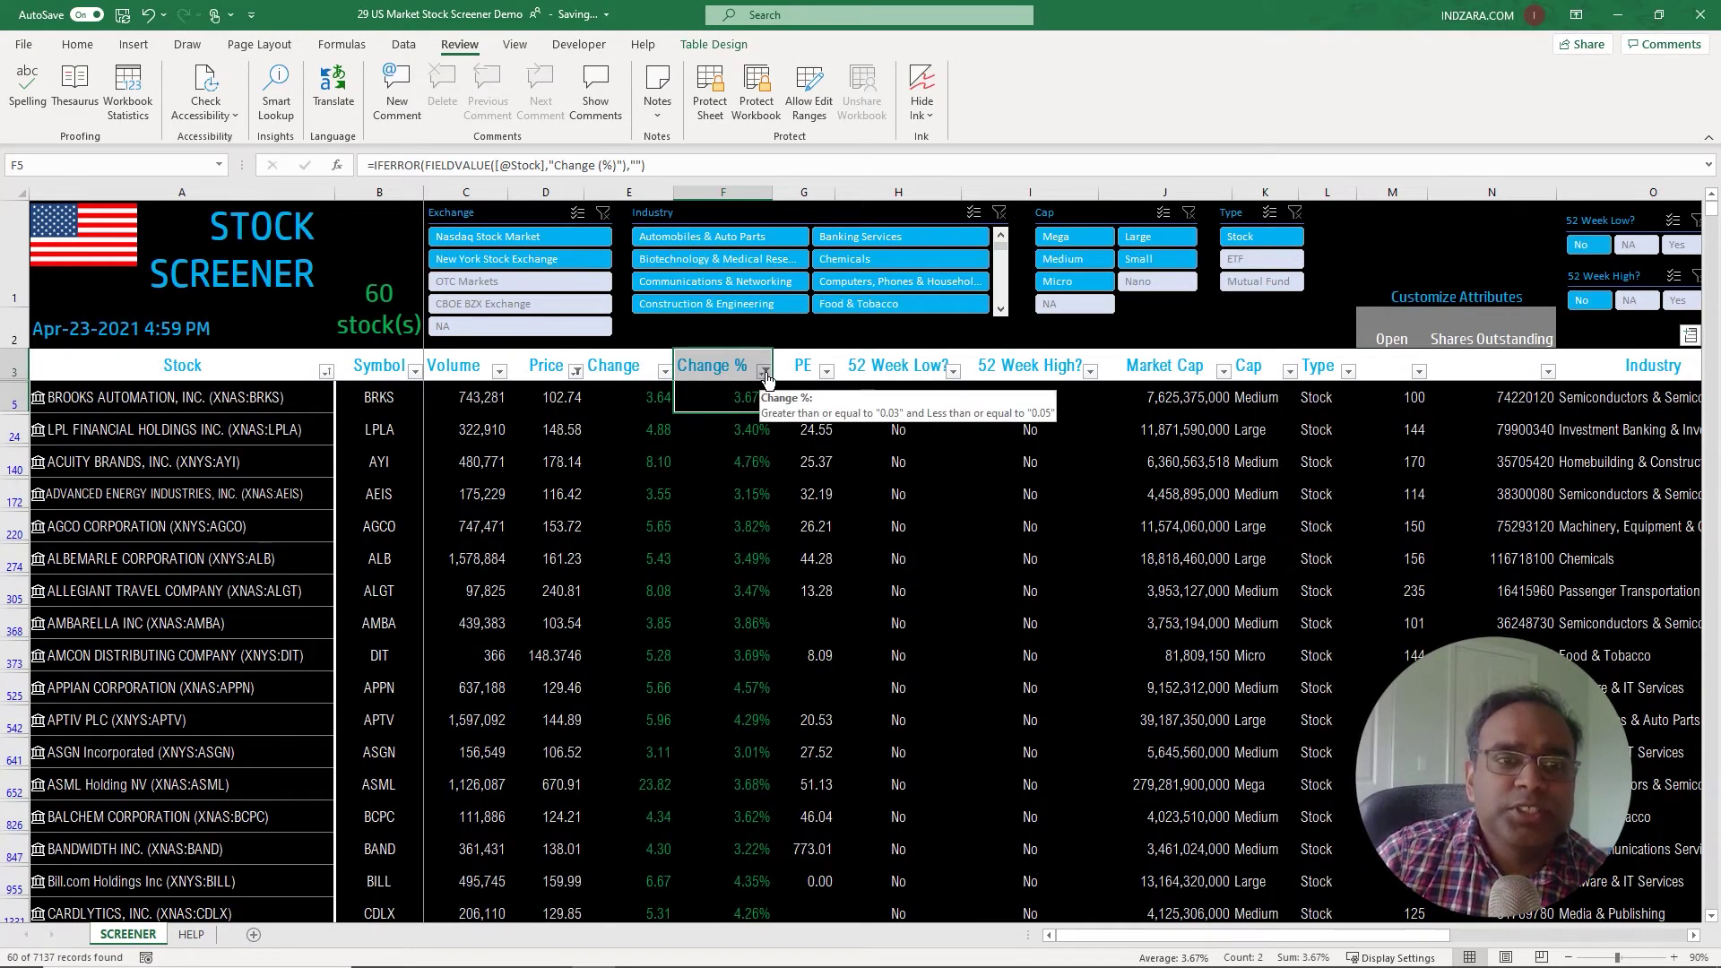
# Step: Browse the list of values in the Change % filter without changing the filter
pyautogui.click(764, 371)
pyautogui.moveTo(753, 595); pyautogui.dragTo(753, 655)
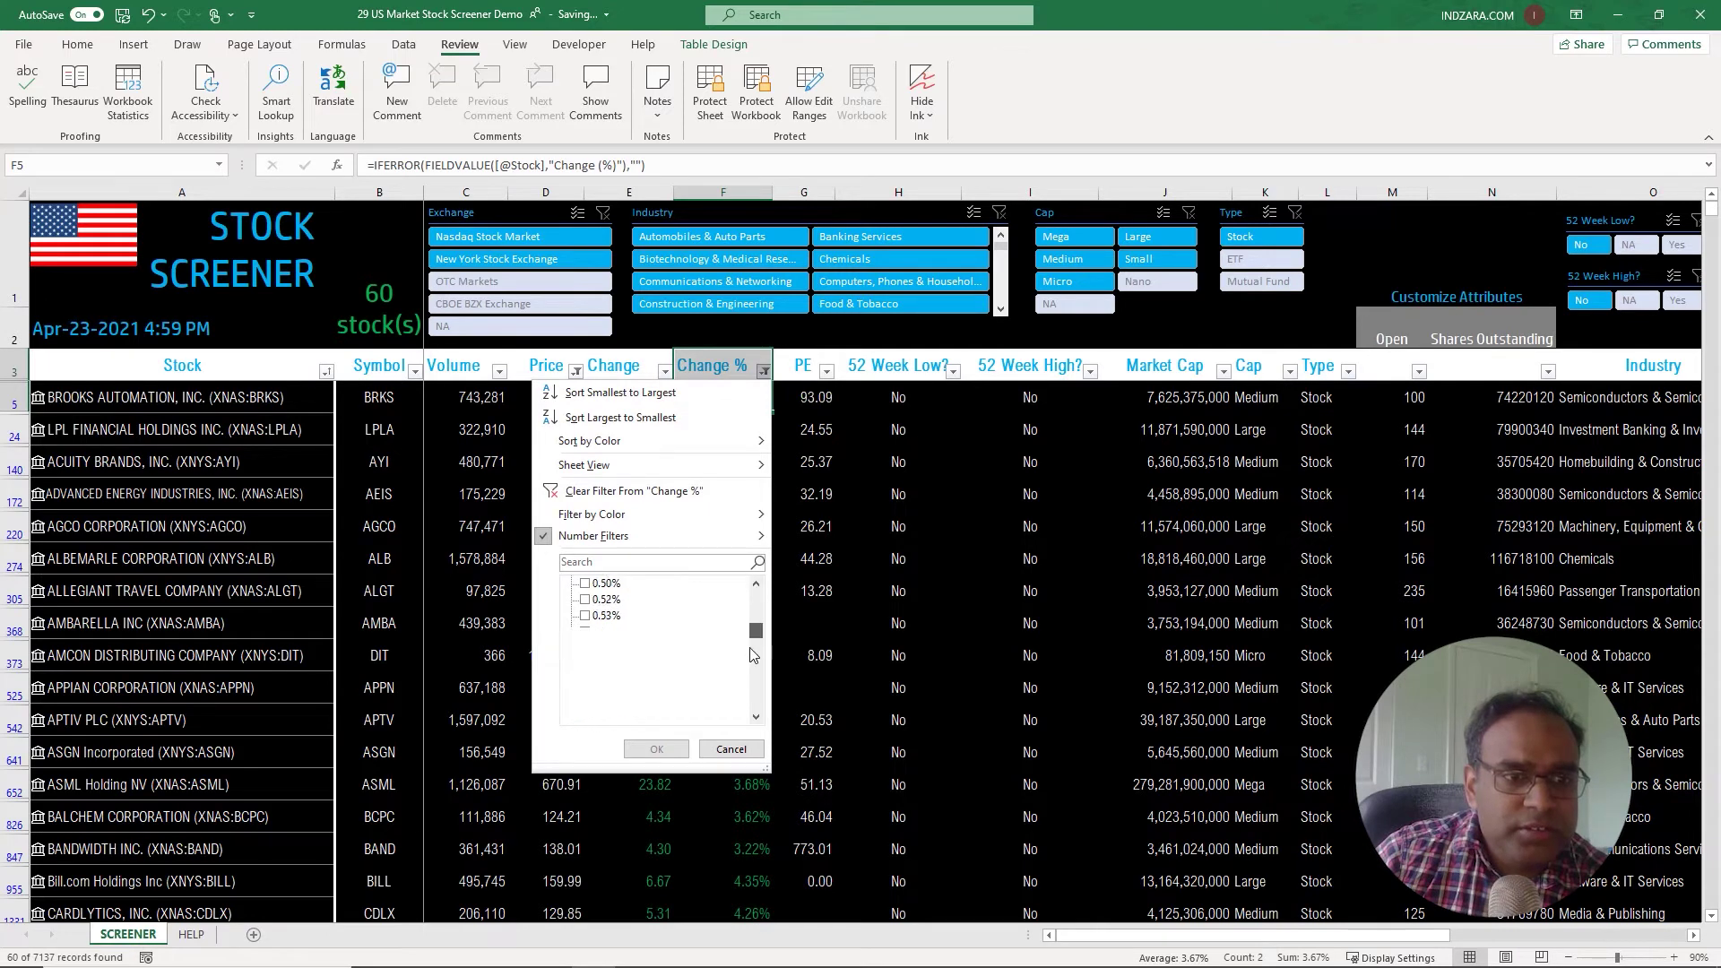
pyautogui.click(734, 749)
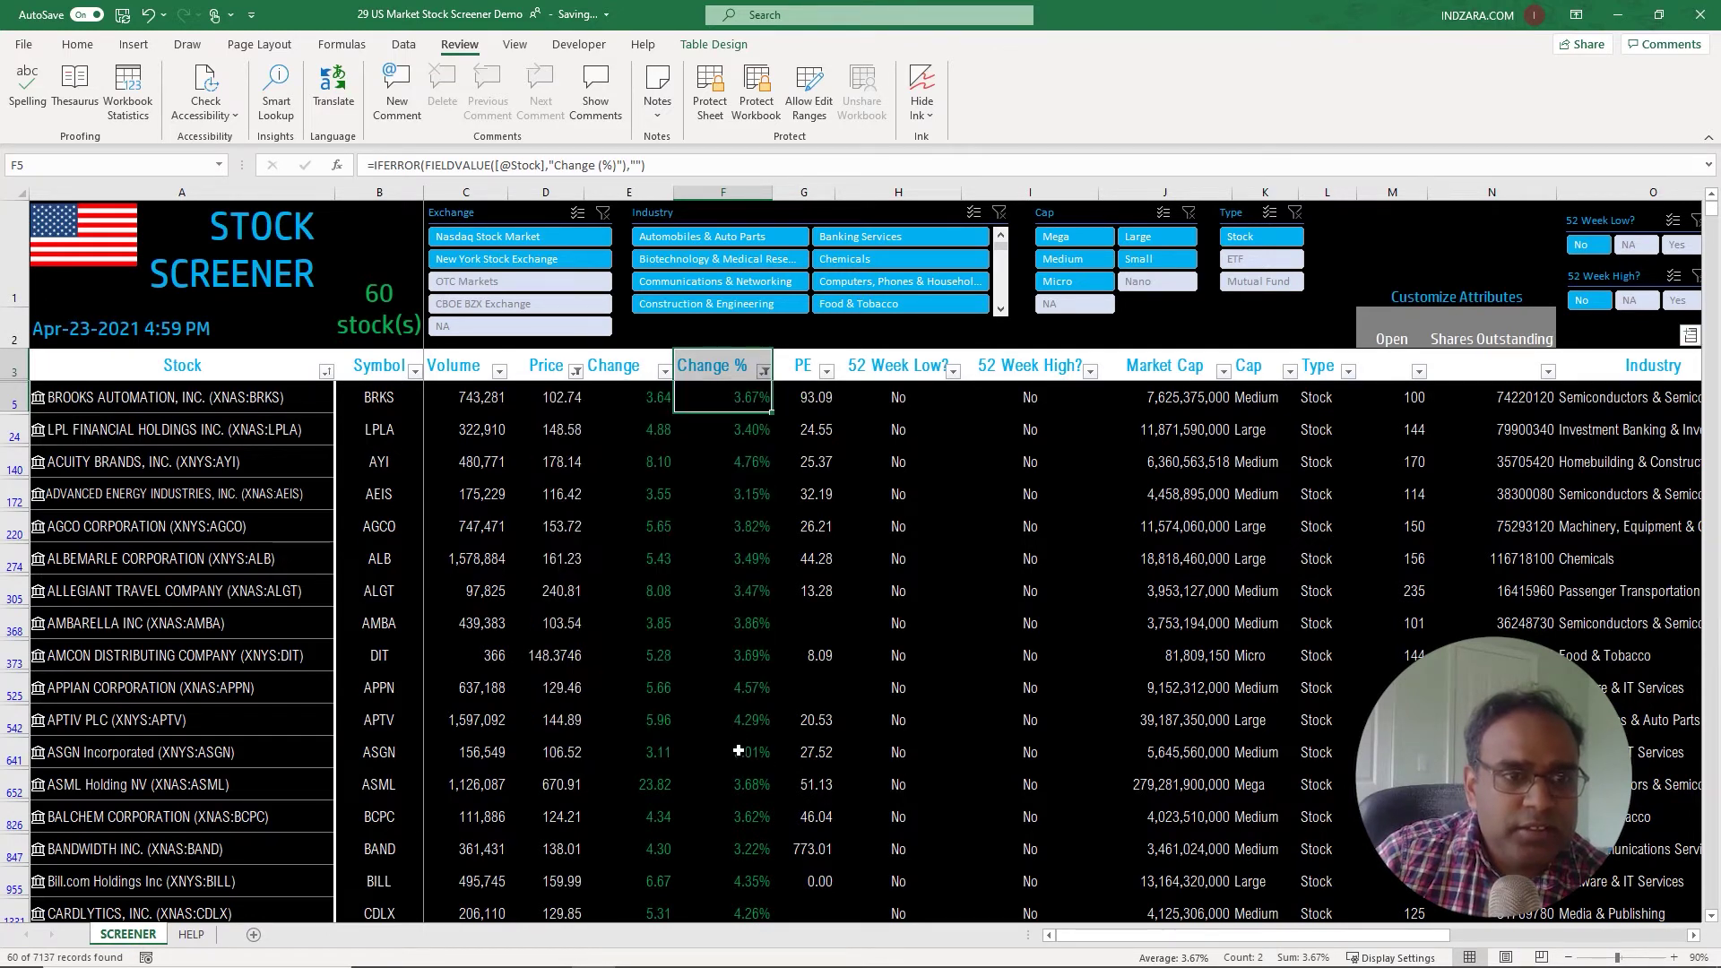
pyautogui.click(738, 400)
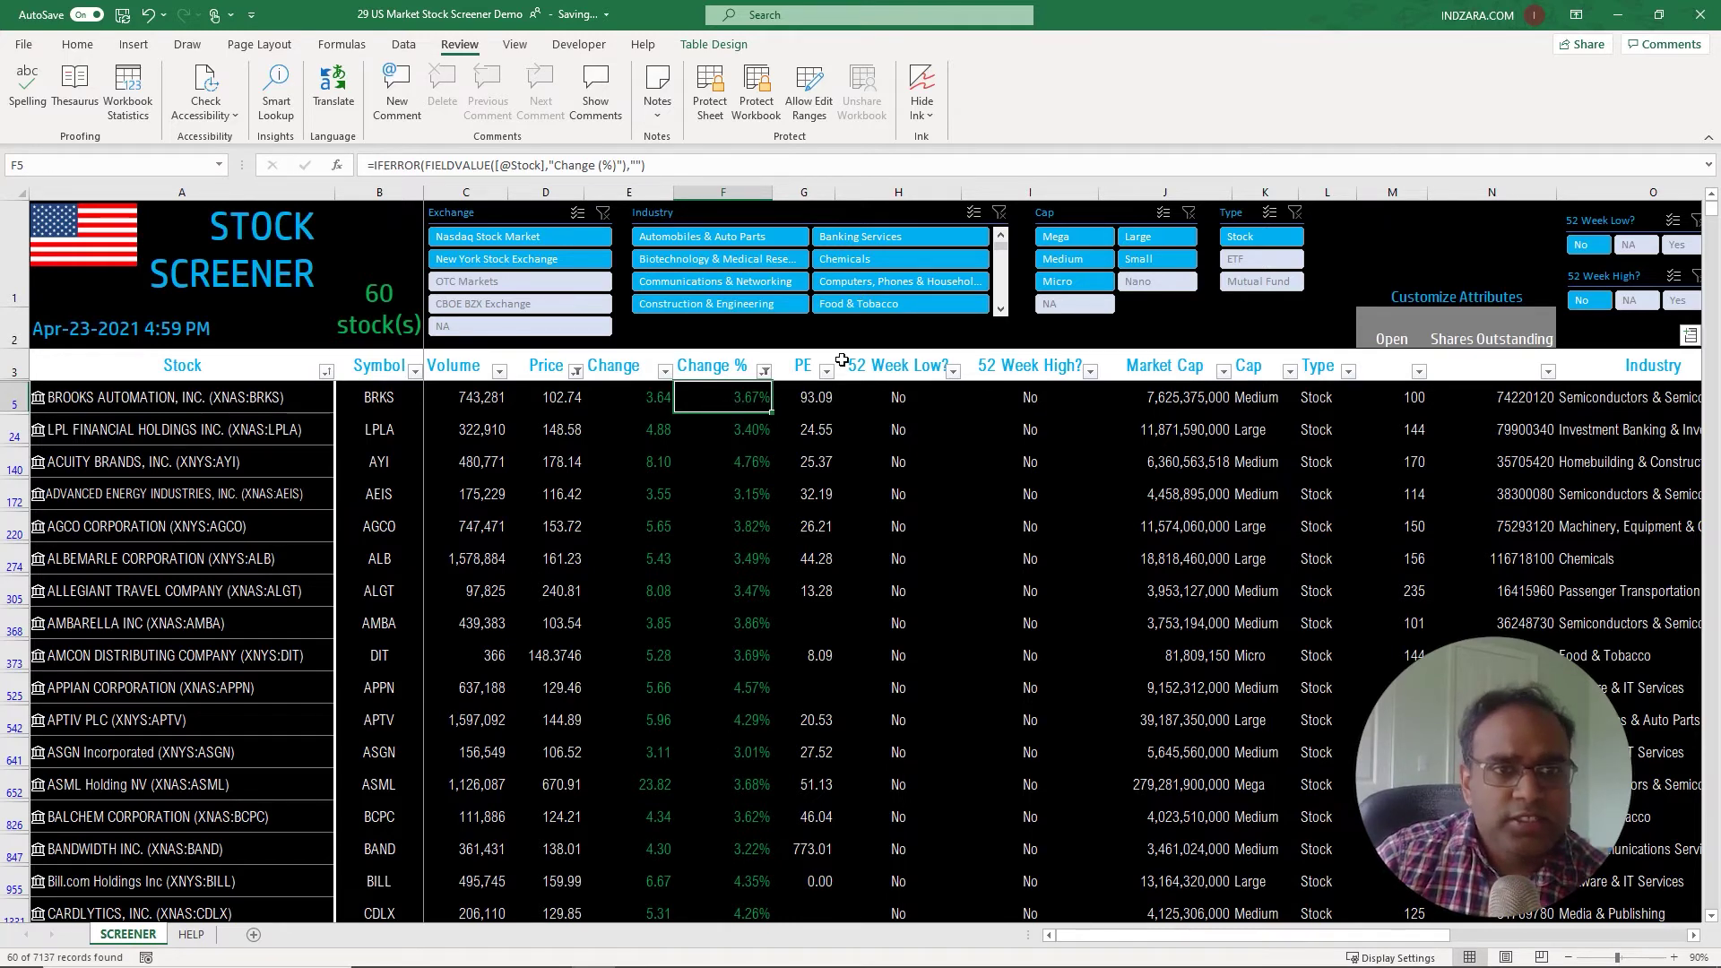
# Step: Sort the filtered stocks by Change % from smallest to largest and review the list down to its last stock
pyautogui.click(766, 372)
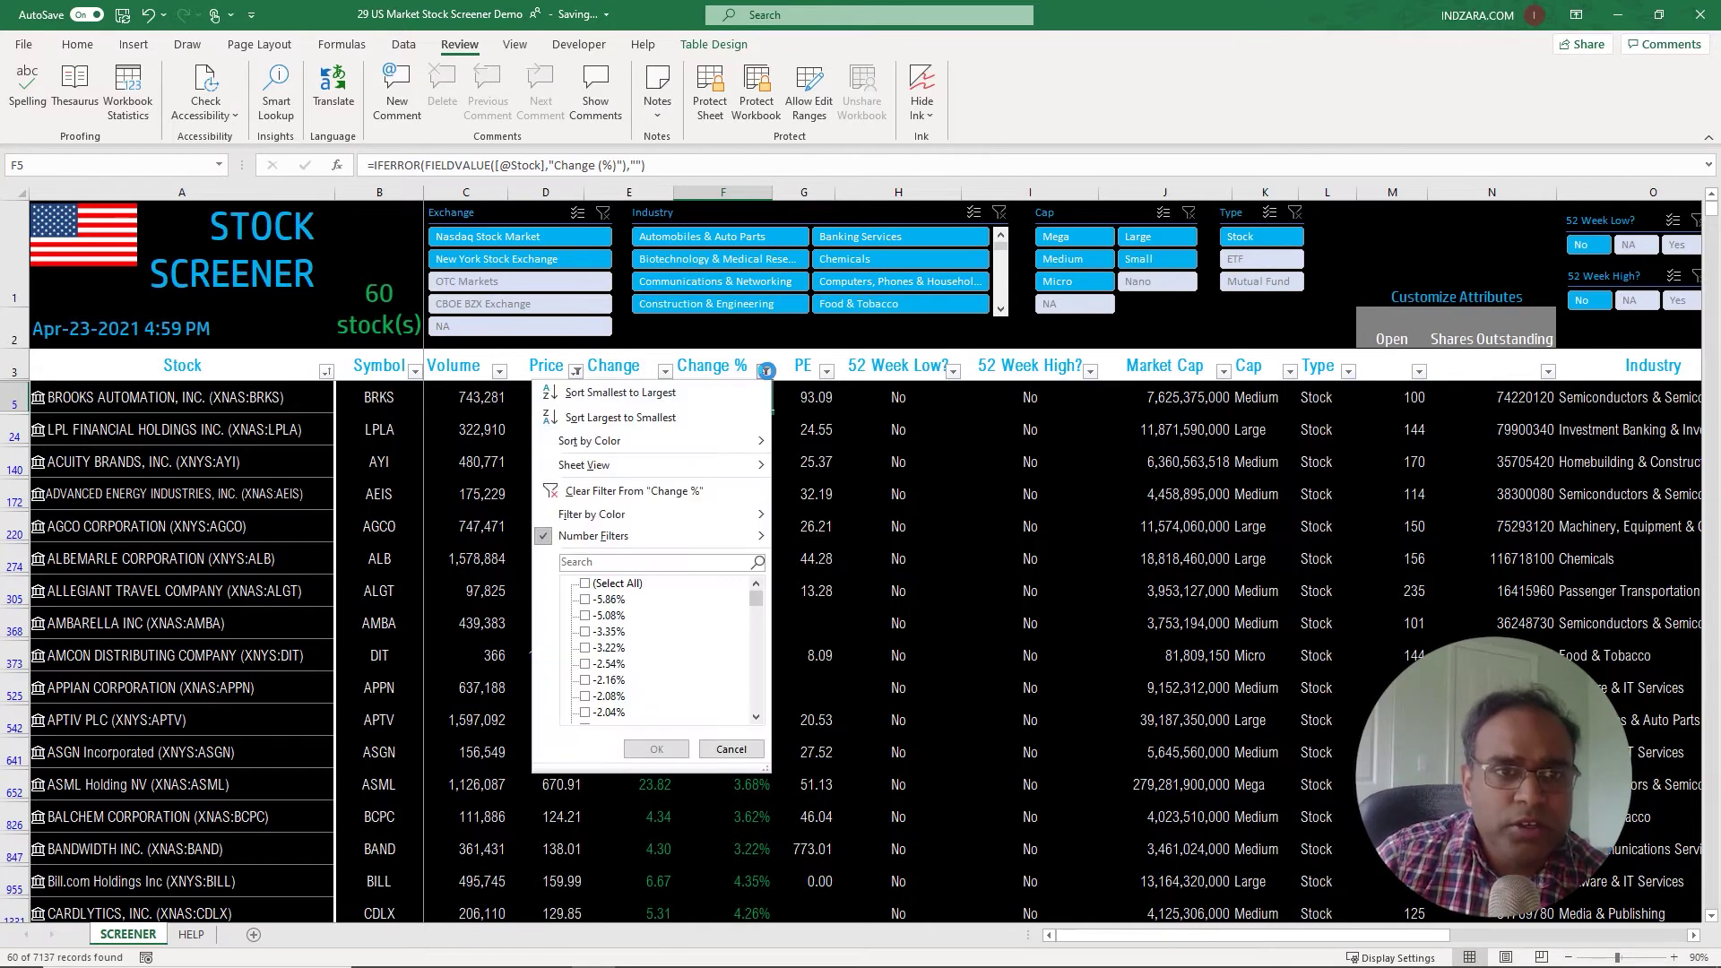
pyautogui.click(709, 405)
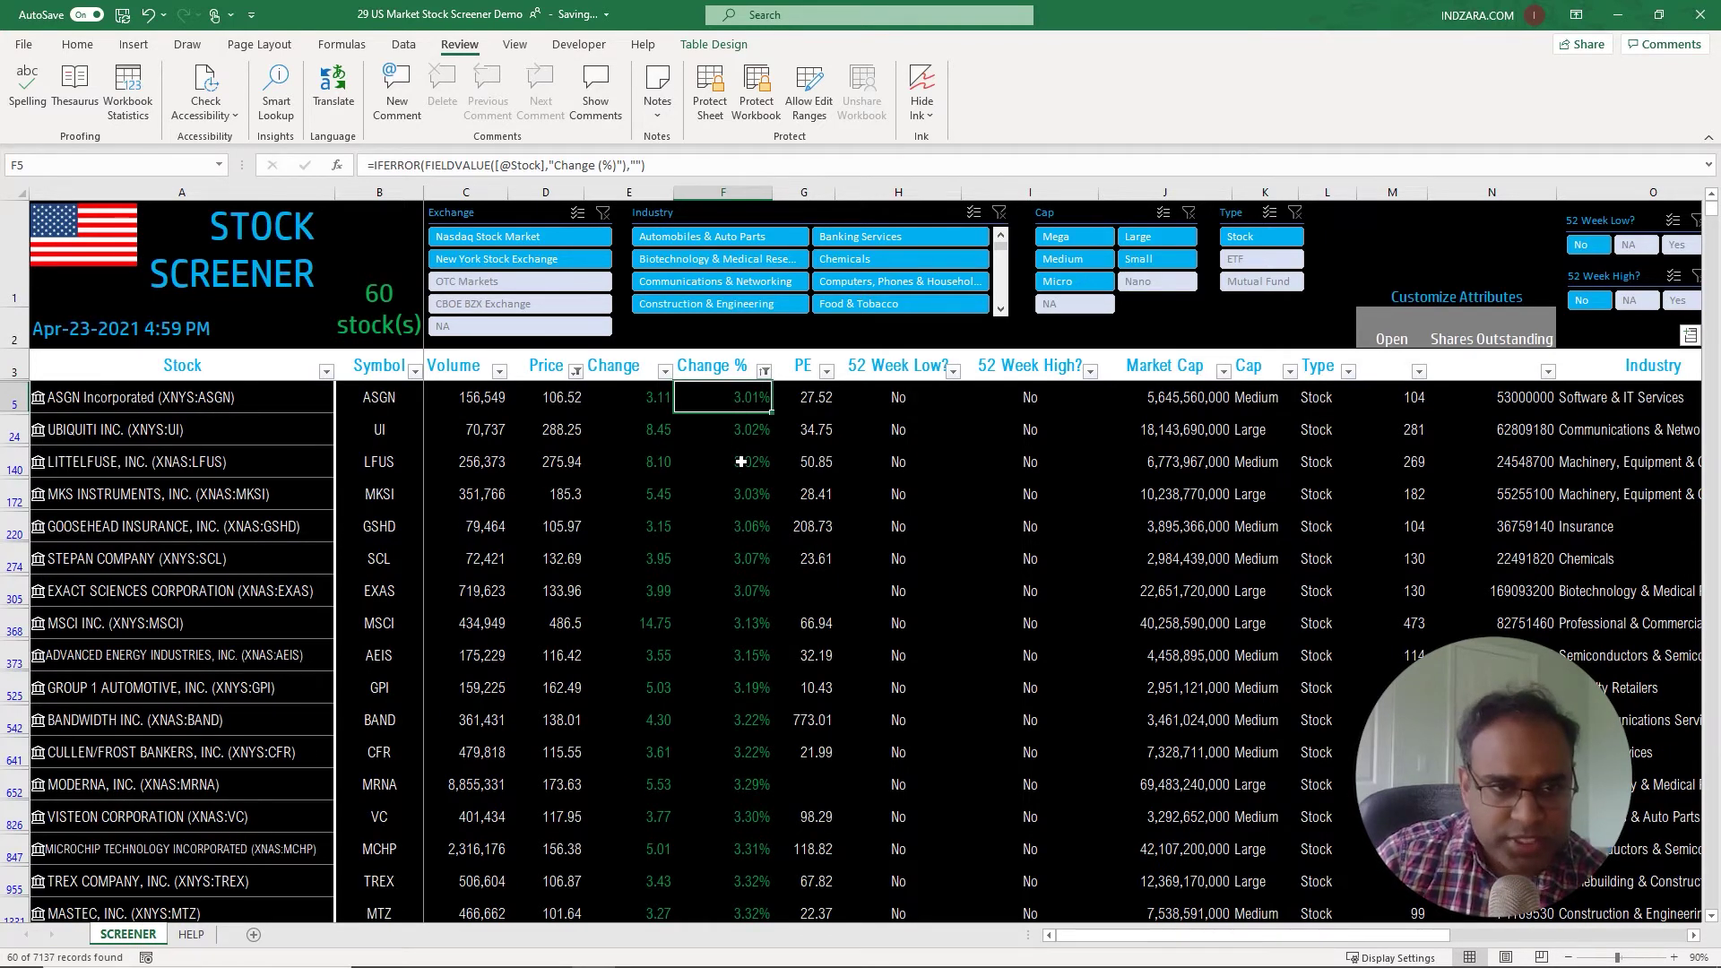
pyautogui.scroll(-5, 740, 462)
pyautogui.scroll(-4, 741, 461)
pyautogui.scroll(-5, 740, 462)
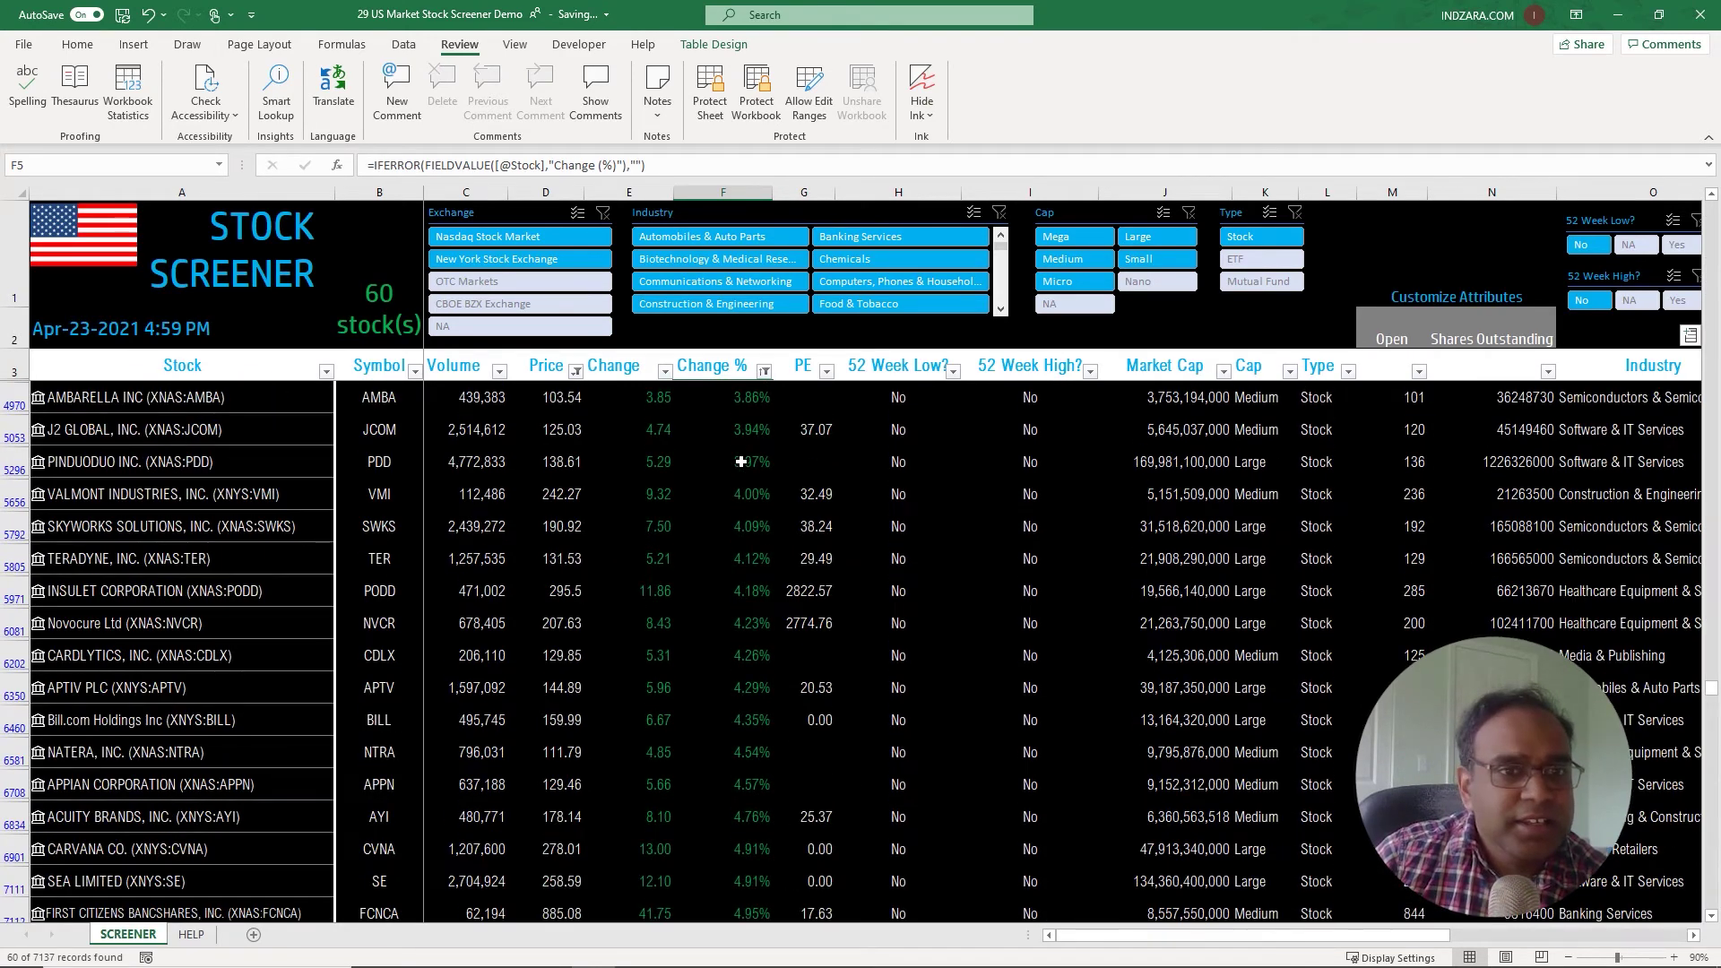
pyautogui.scroll(-1, 740, 461)
pyautogui.click(762, 843)
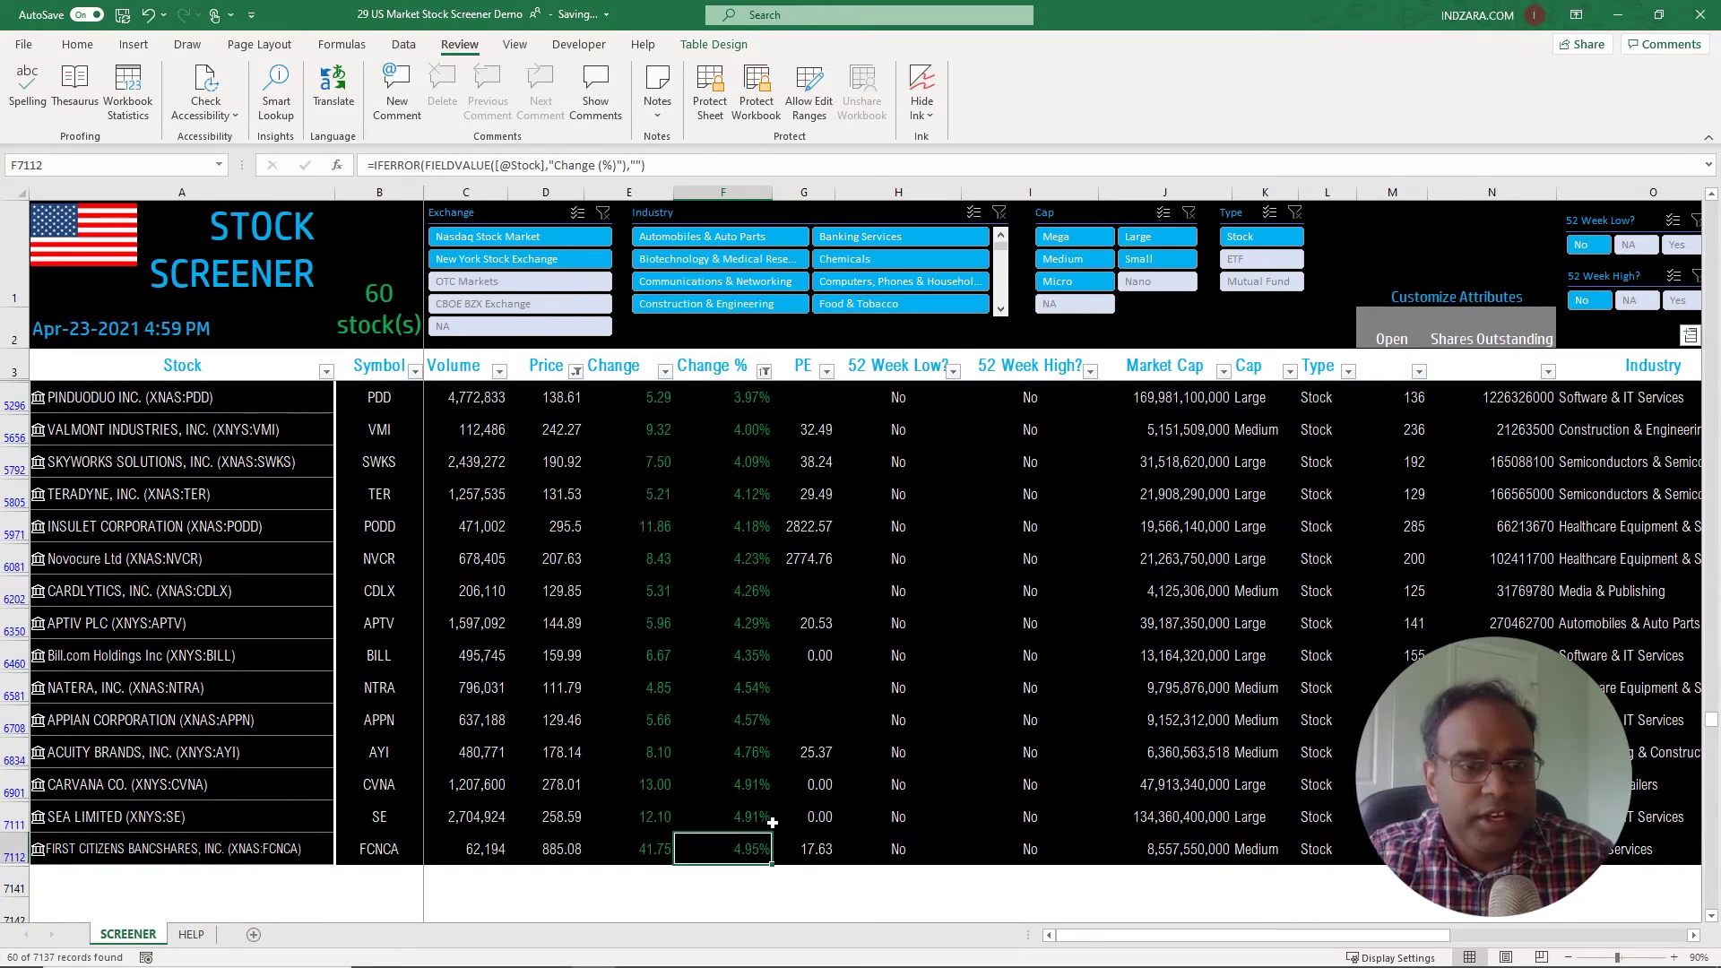
# Step: Select the Change % values of all filtered stocks and review the list from its first stock
pyautogui.hotkey('ctrl', 'shift', 'Up')
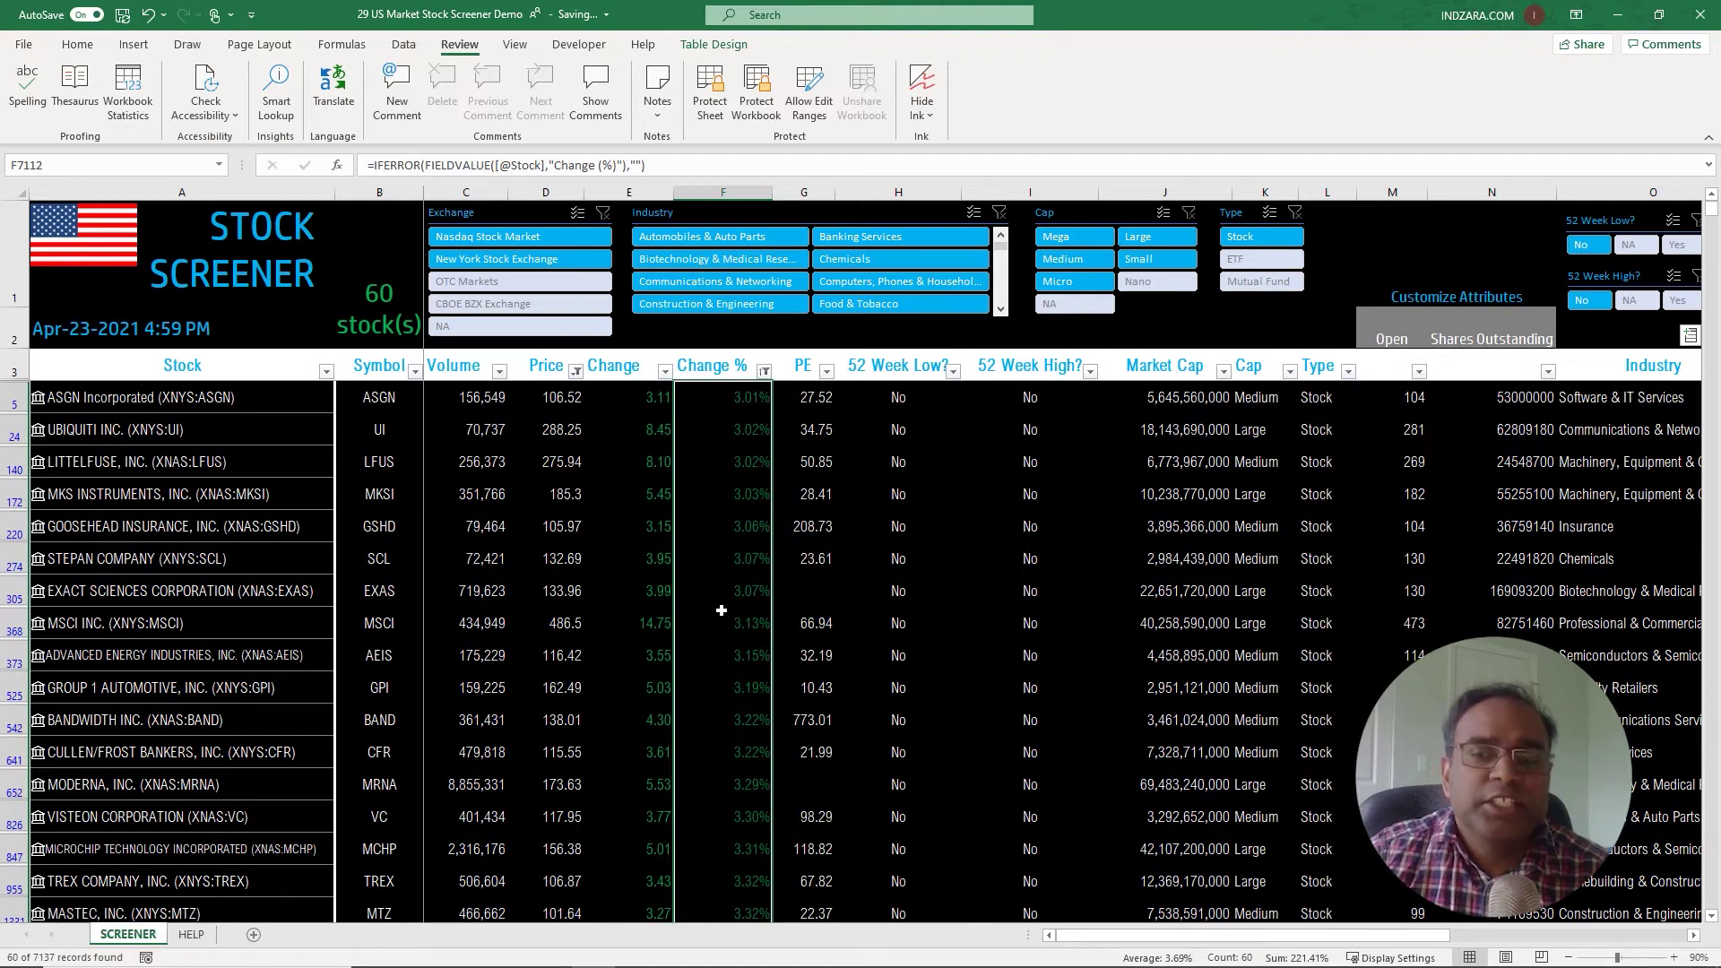
pyautogui.scroll(-2, 722, 610)
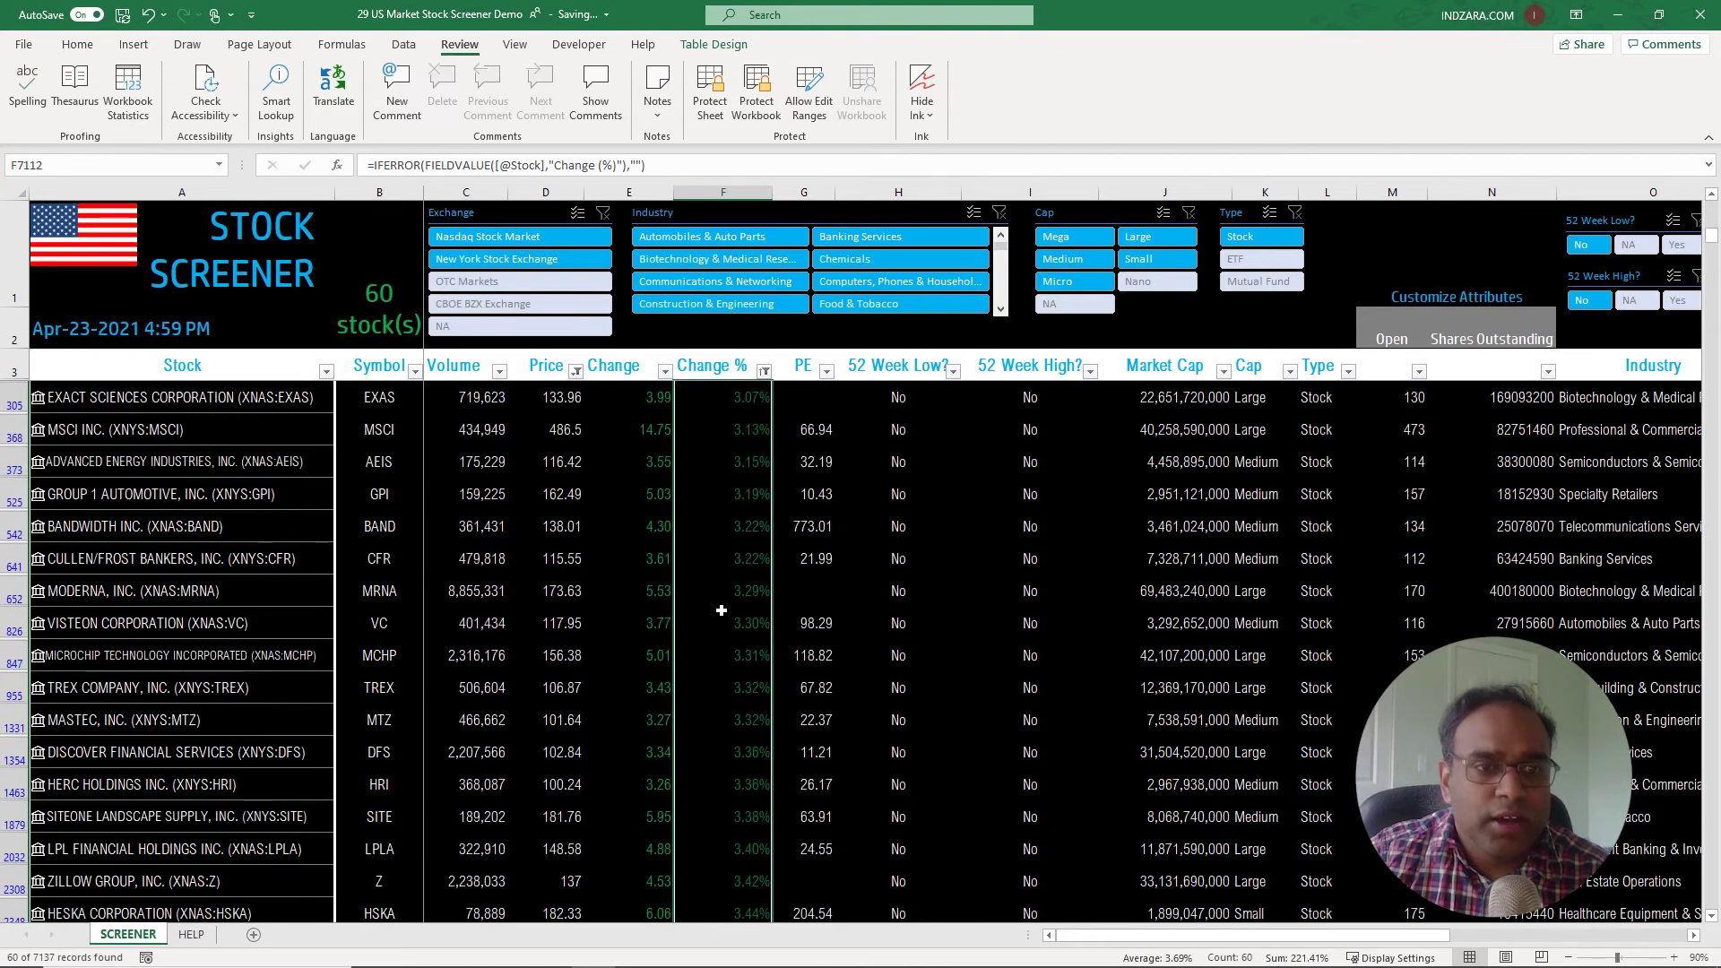
pyautogui.scroll(-1, 722, 610)
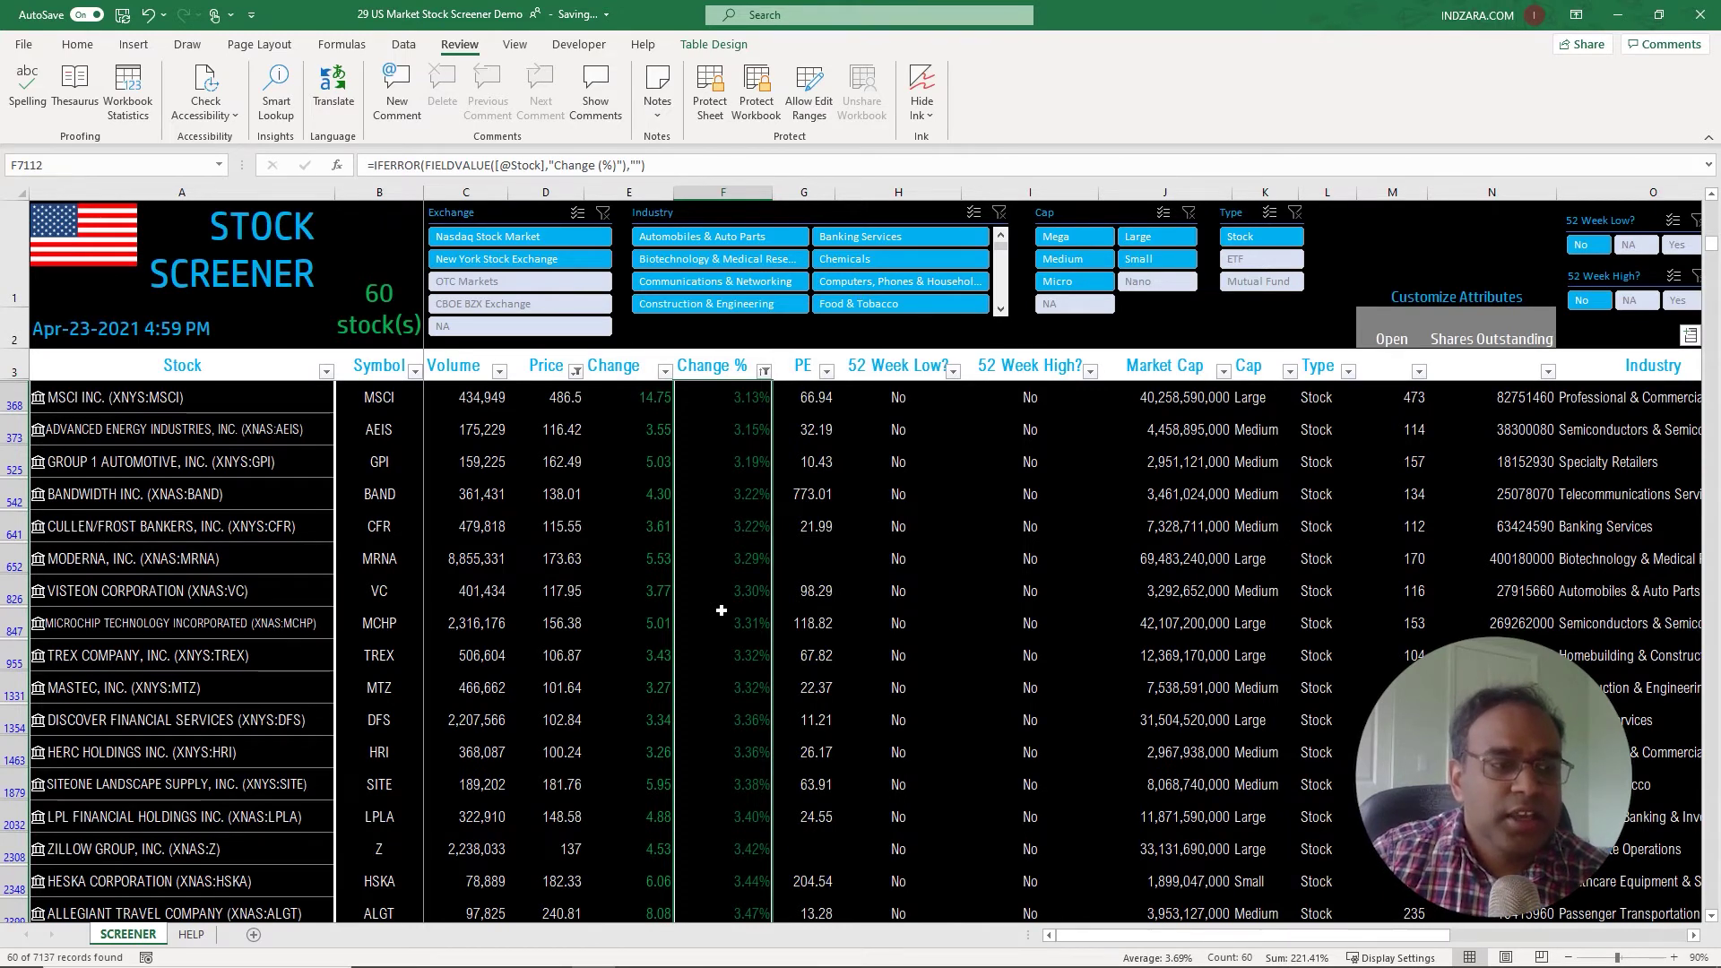
pyautogui.scroll(3, 721, 610)
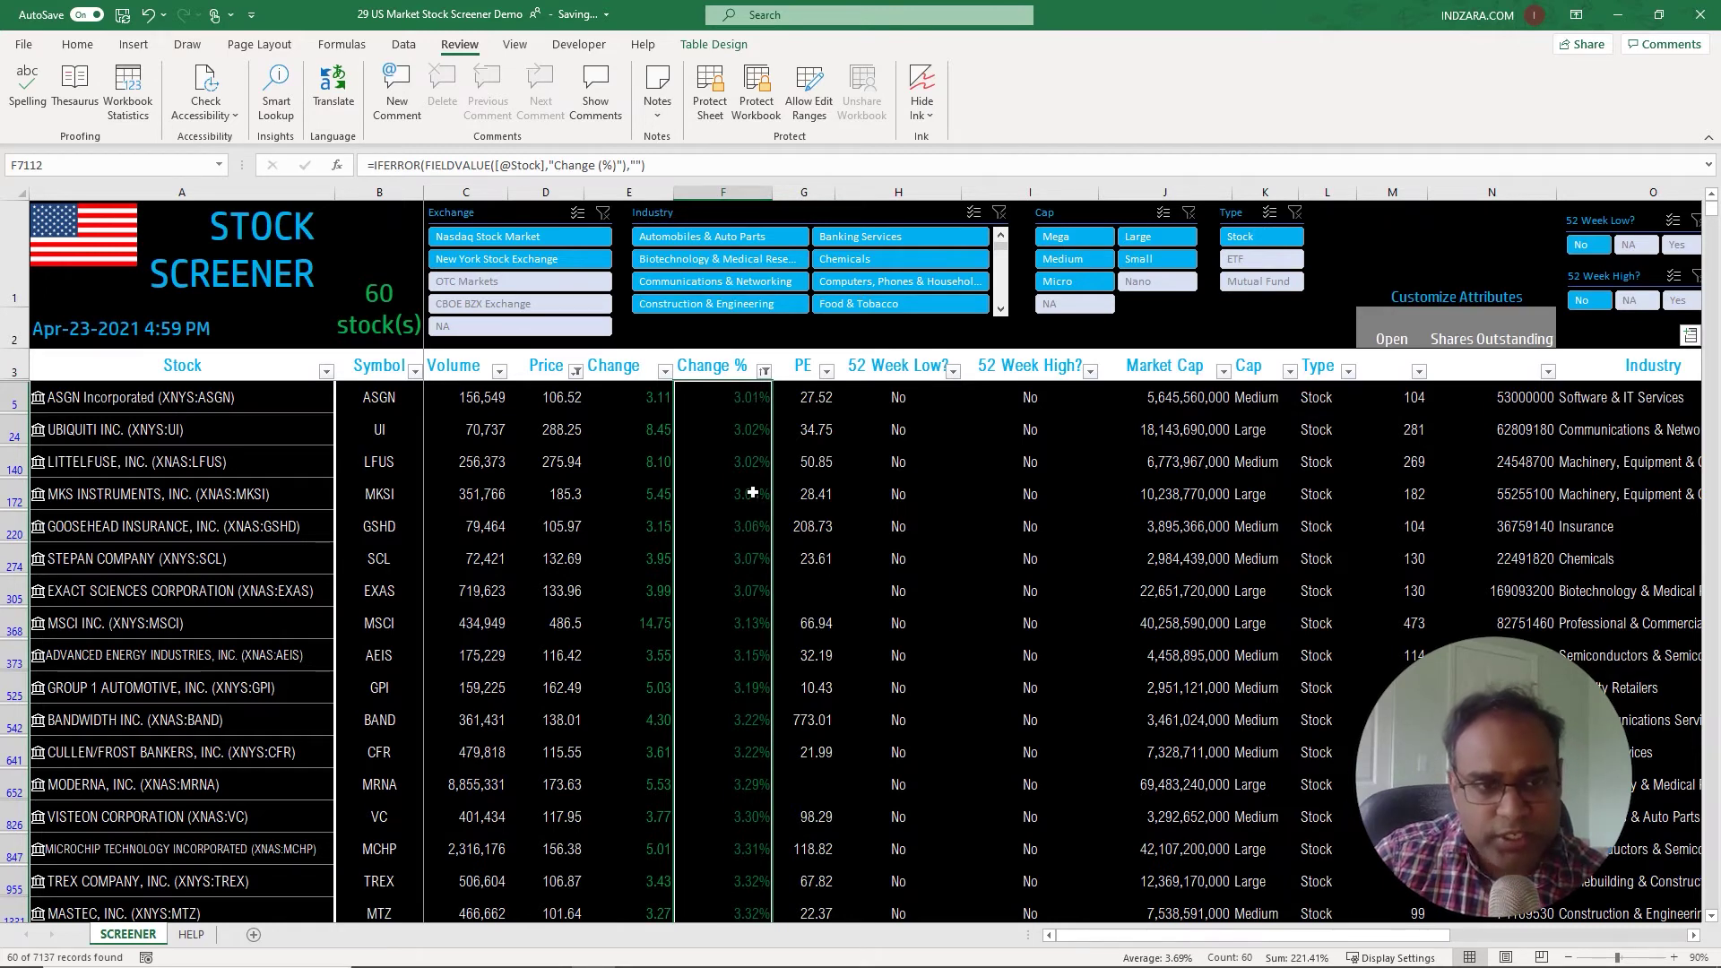
# Step: Check the limits of the Price column's between filter without changing them
pyautogui.click(576, 372)
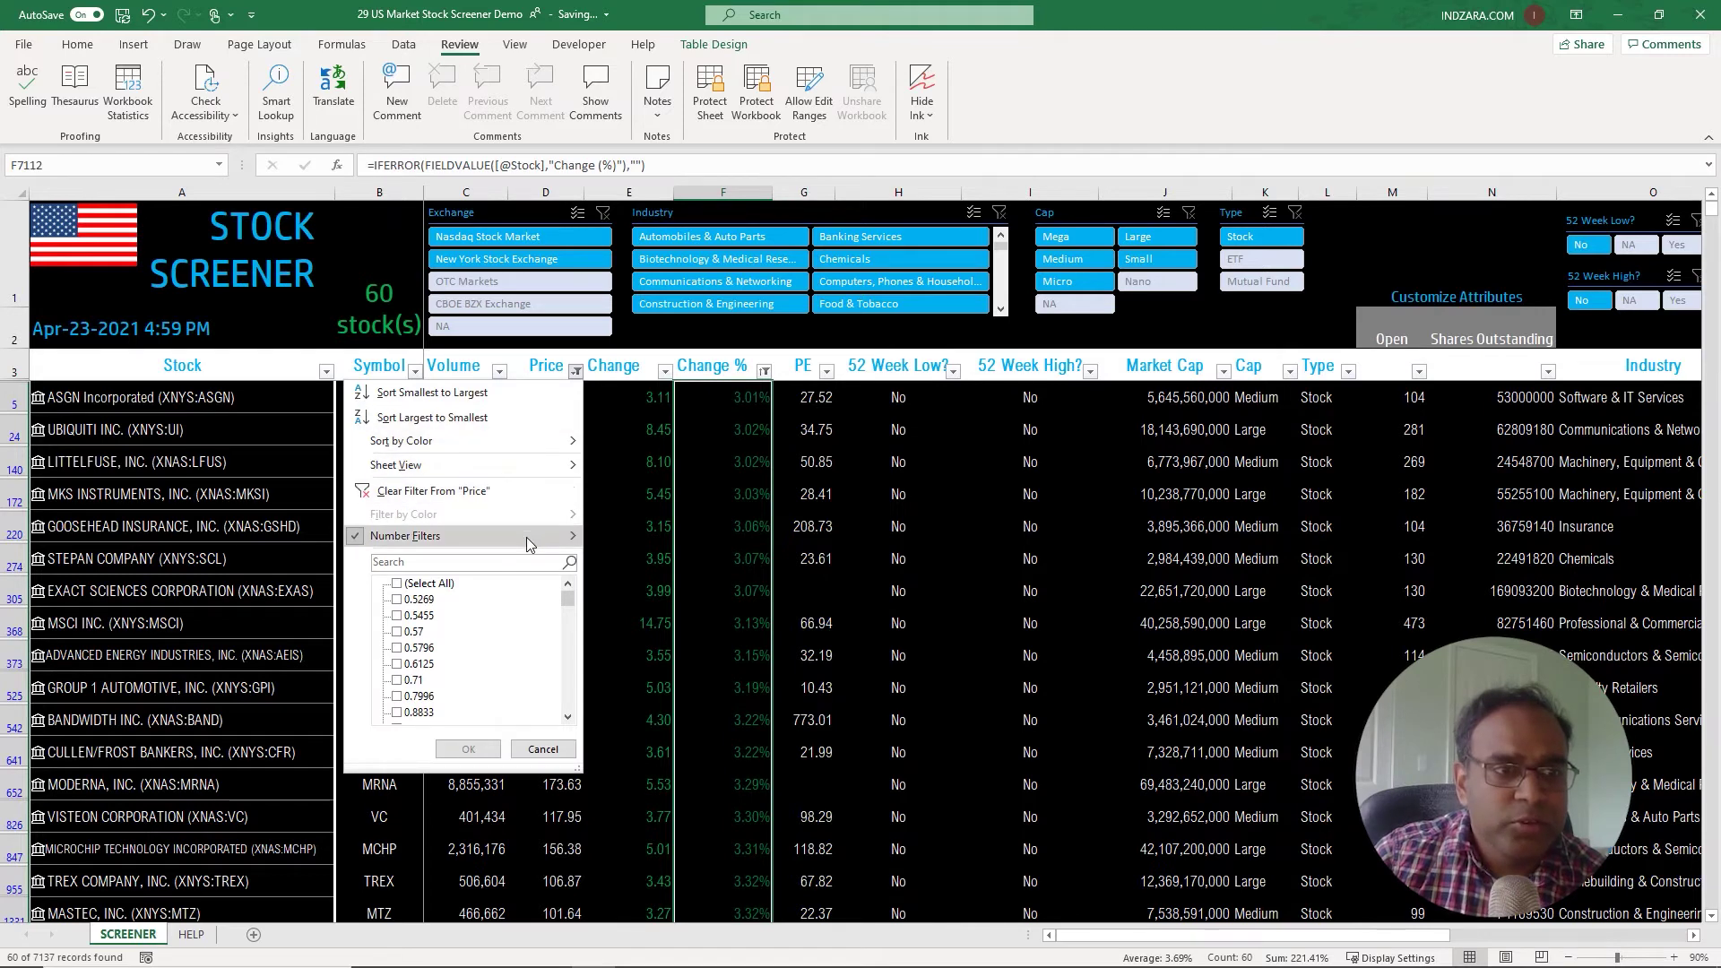
pyautogui.moveTo(525, 536)
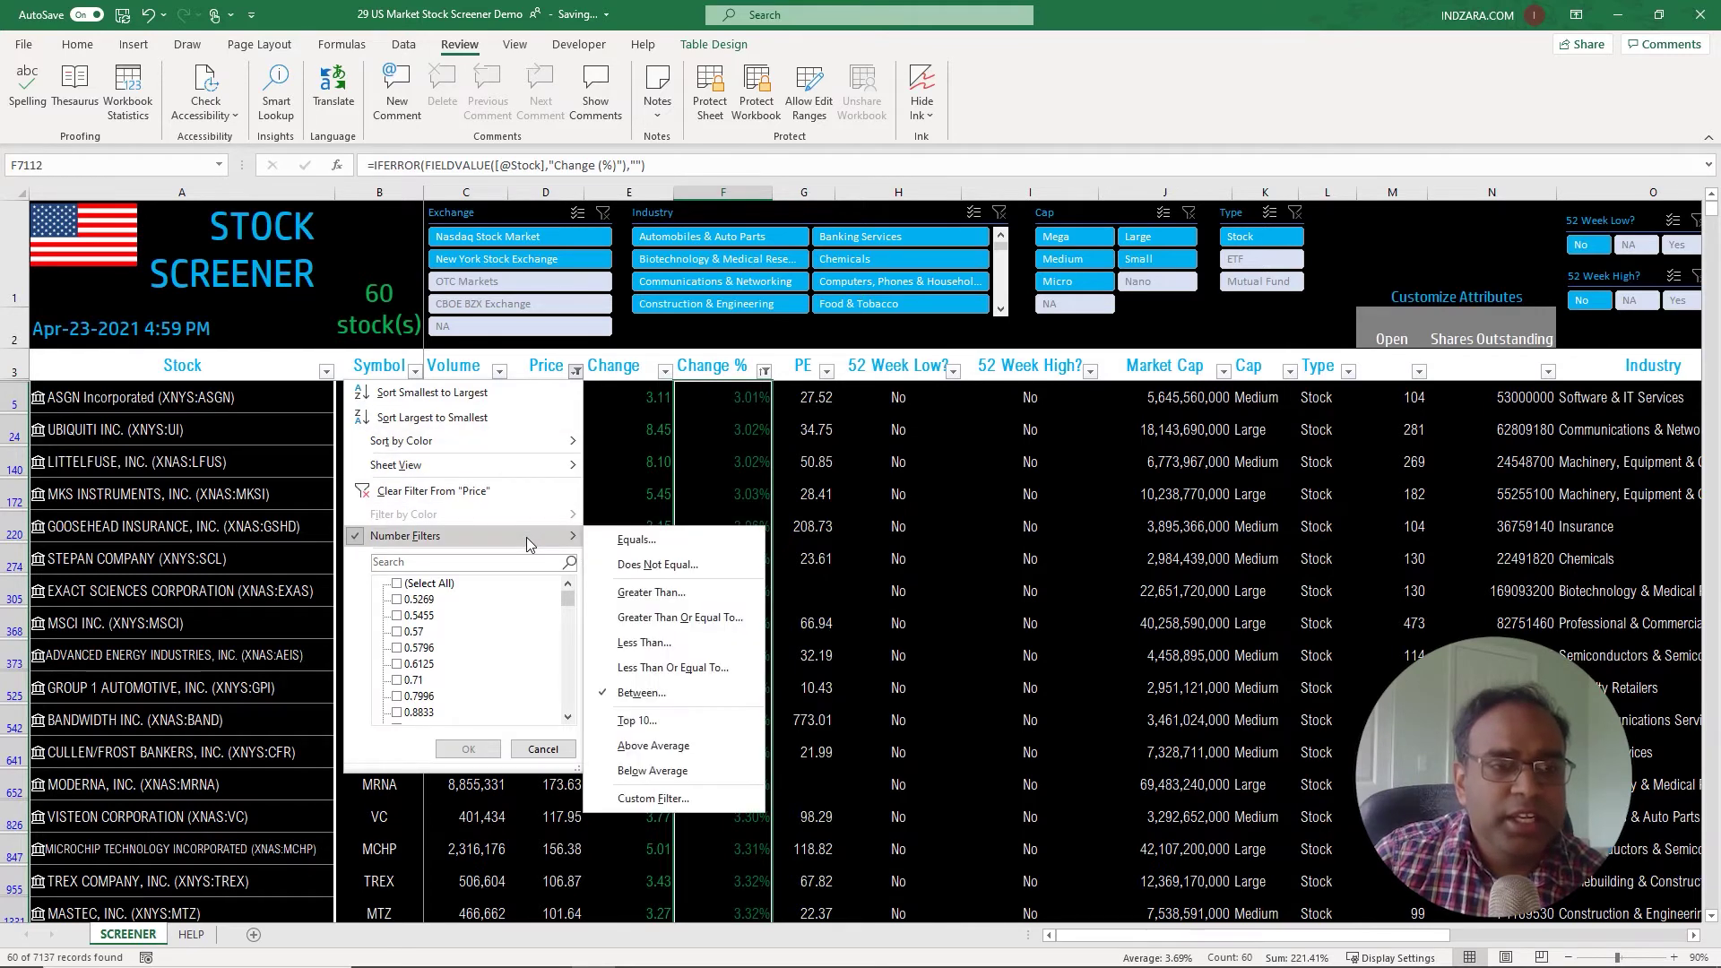
pyautogui.click(690, 690)
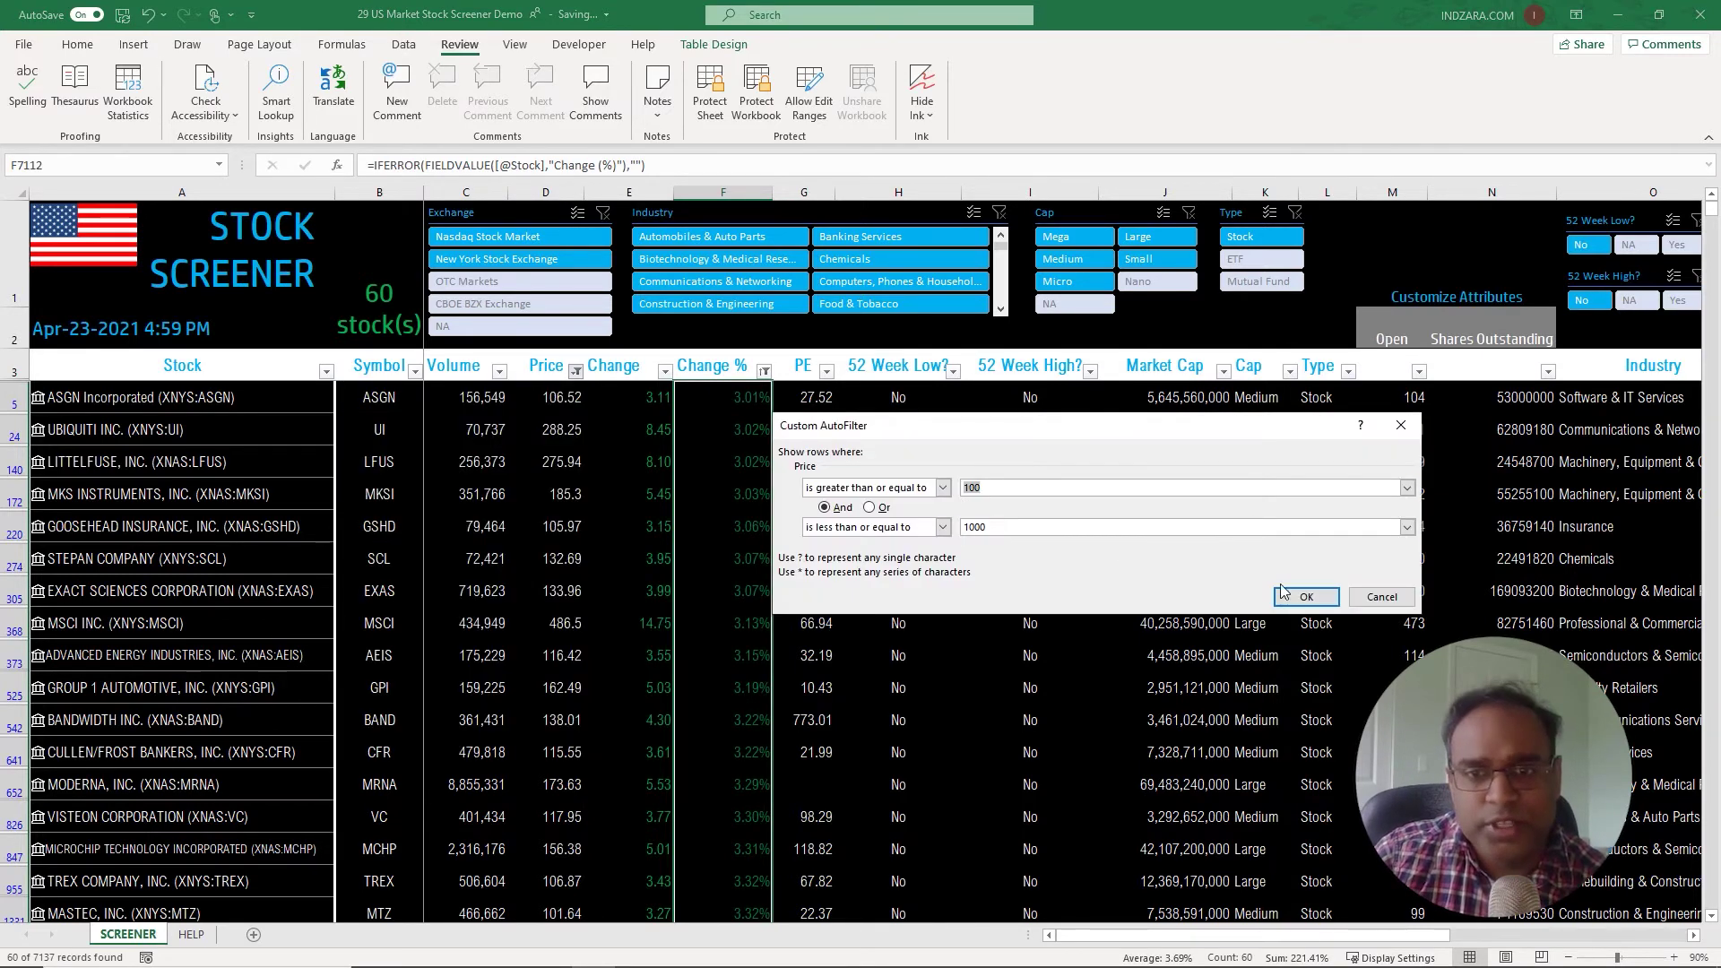
pyautogui.click(1380, 597)
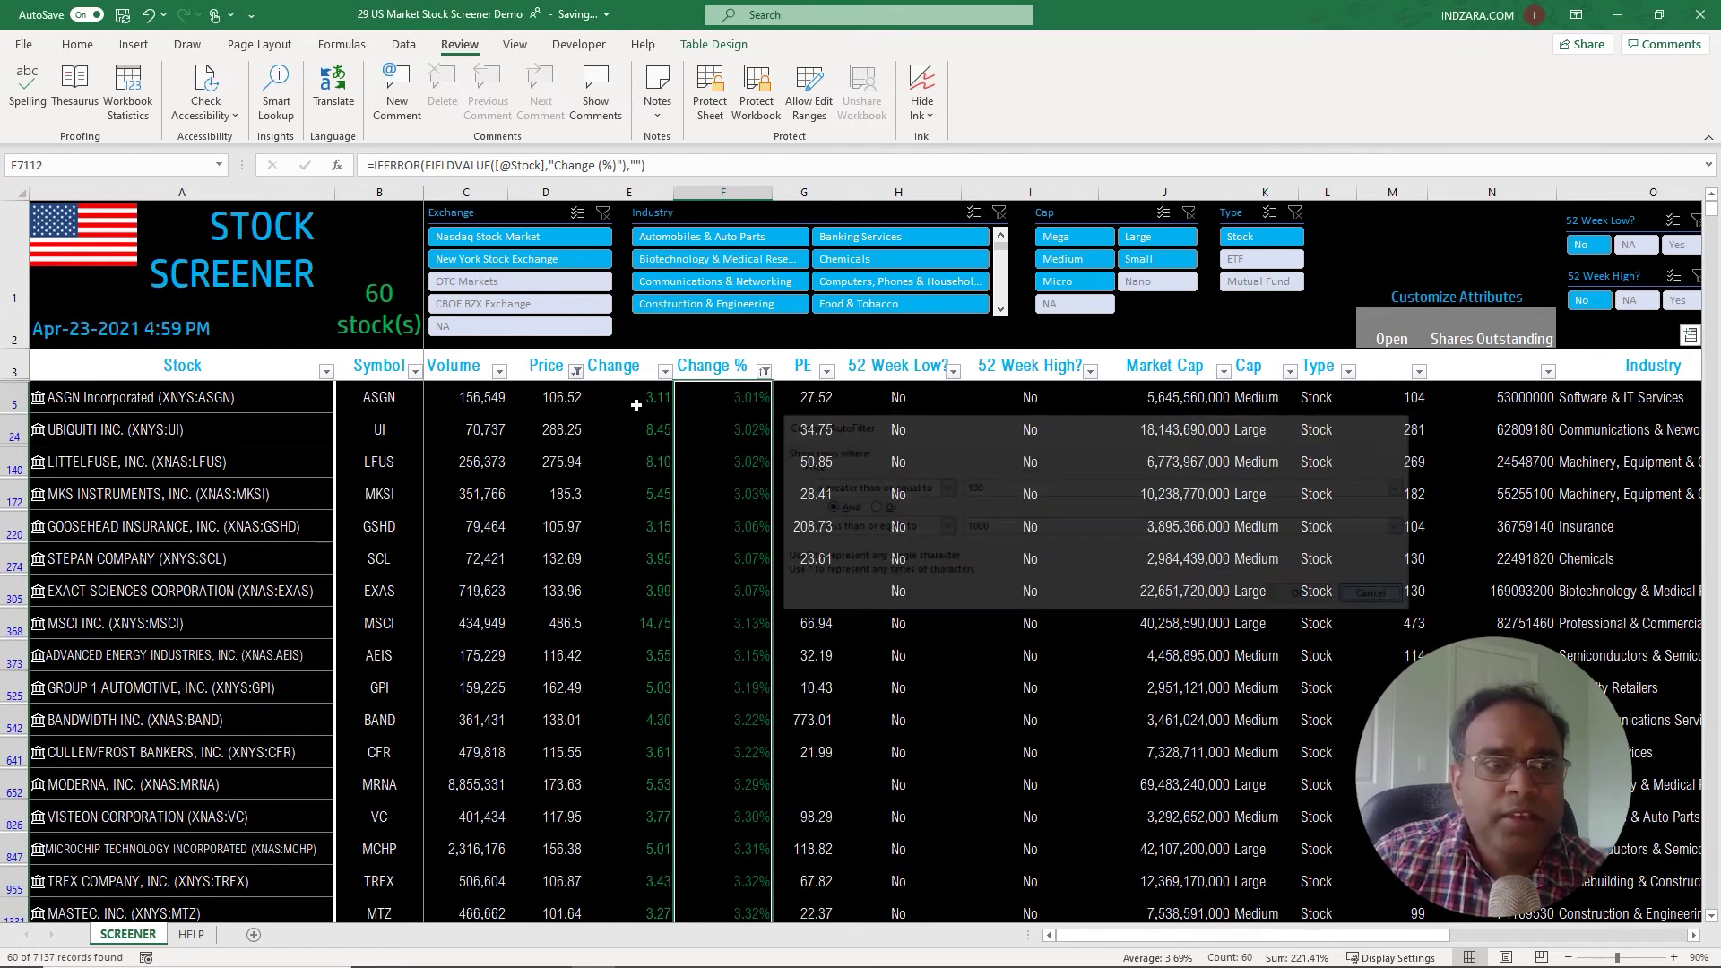
pyautogui.click(575, 371)
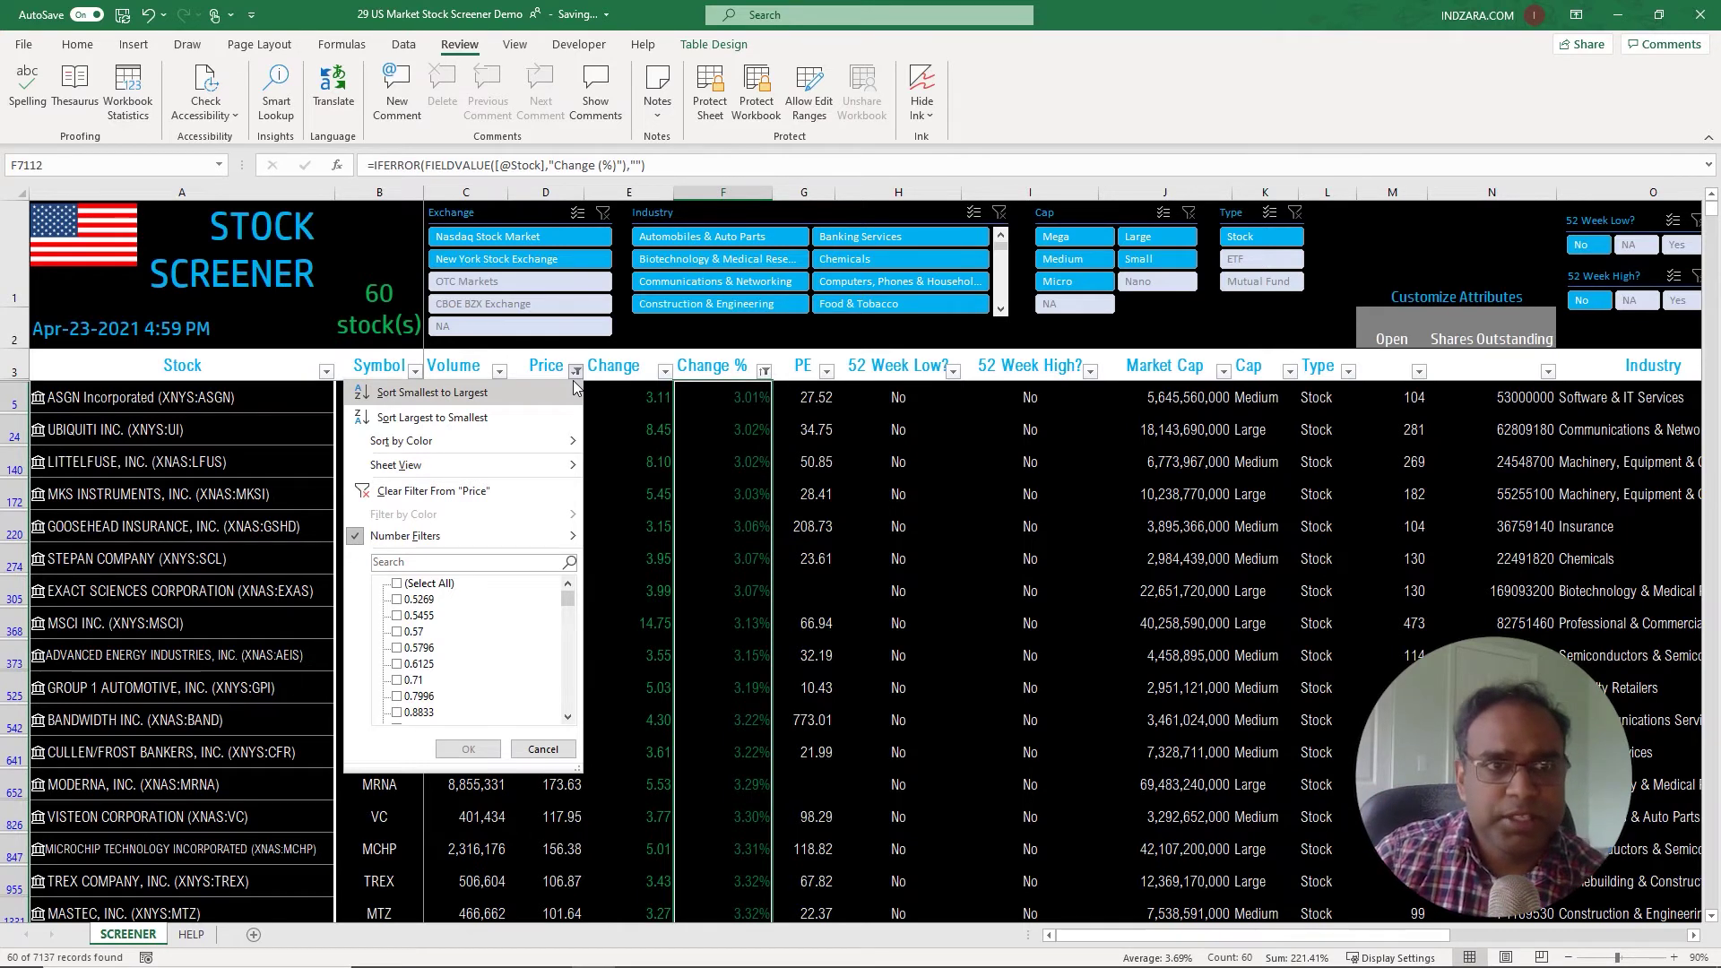
pyautogui.click(610, 389)
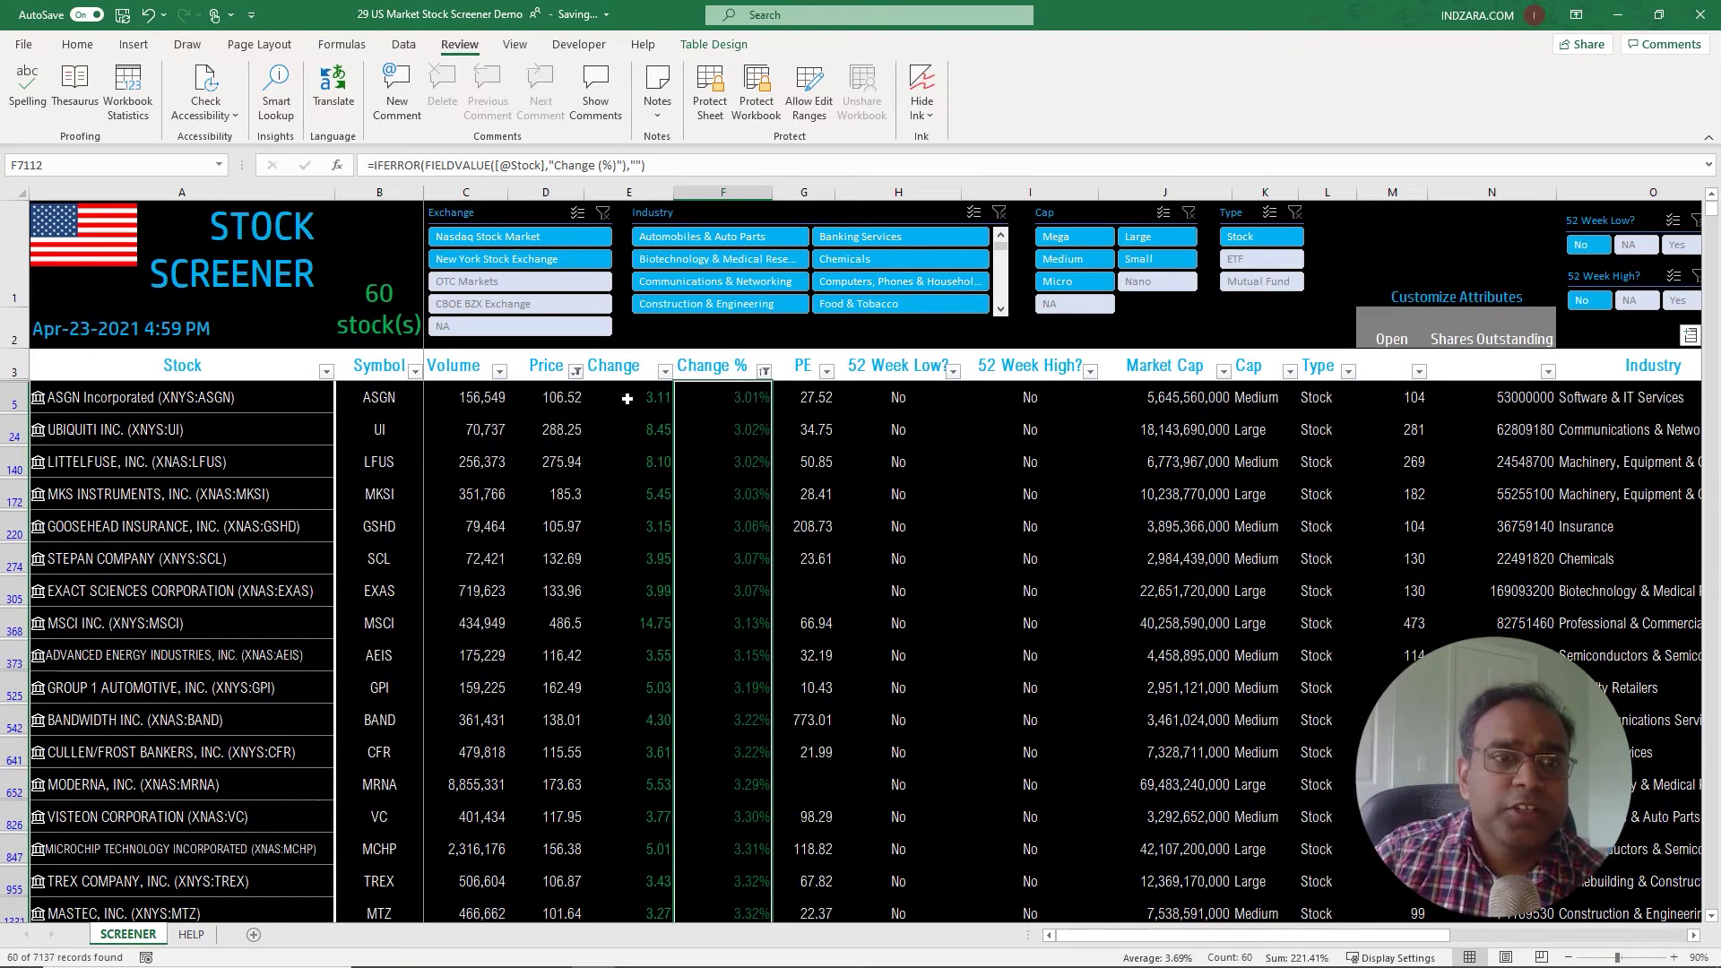
# Step: Limit the Industry slicer to Automobiles & Auto Parts and clear the filter on the Price column
pyautogui.click(767, 240)
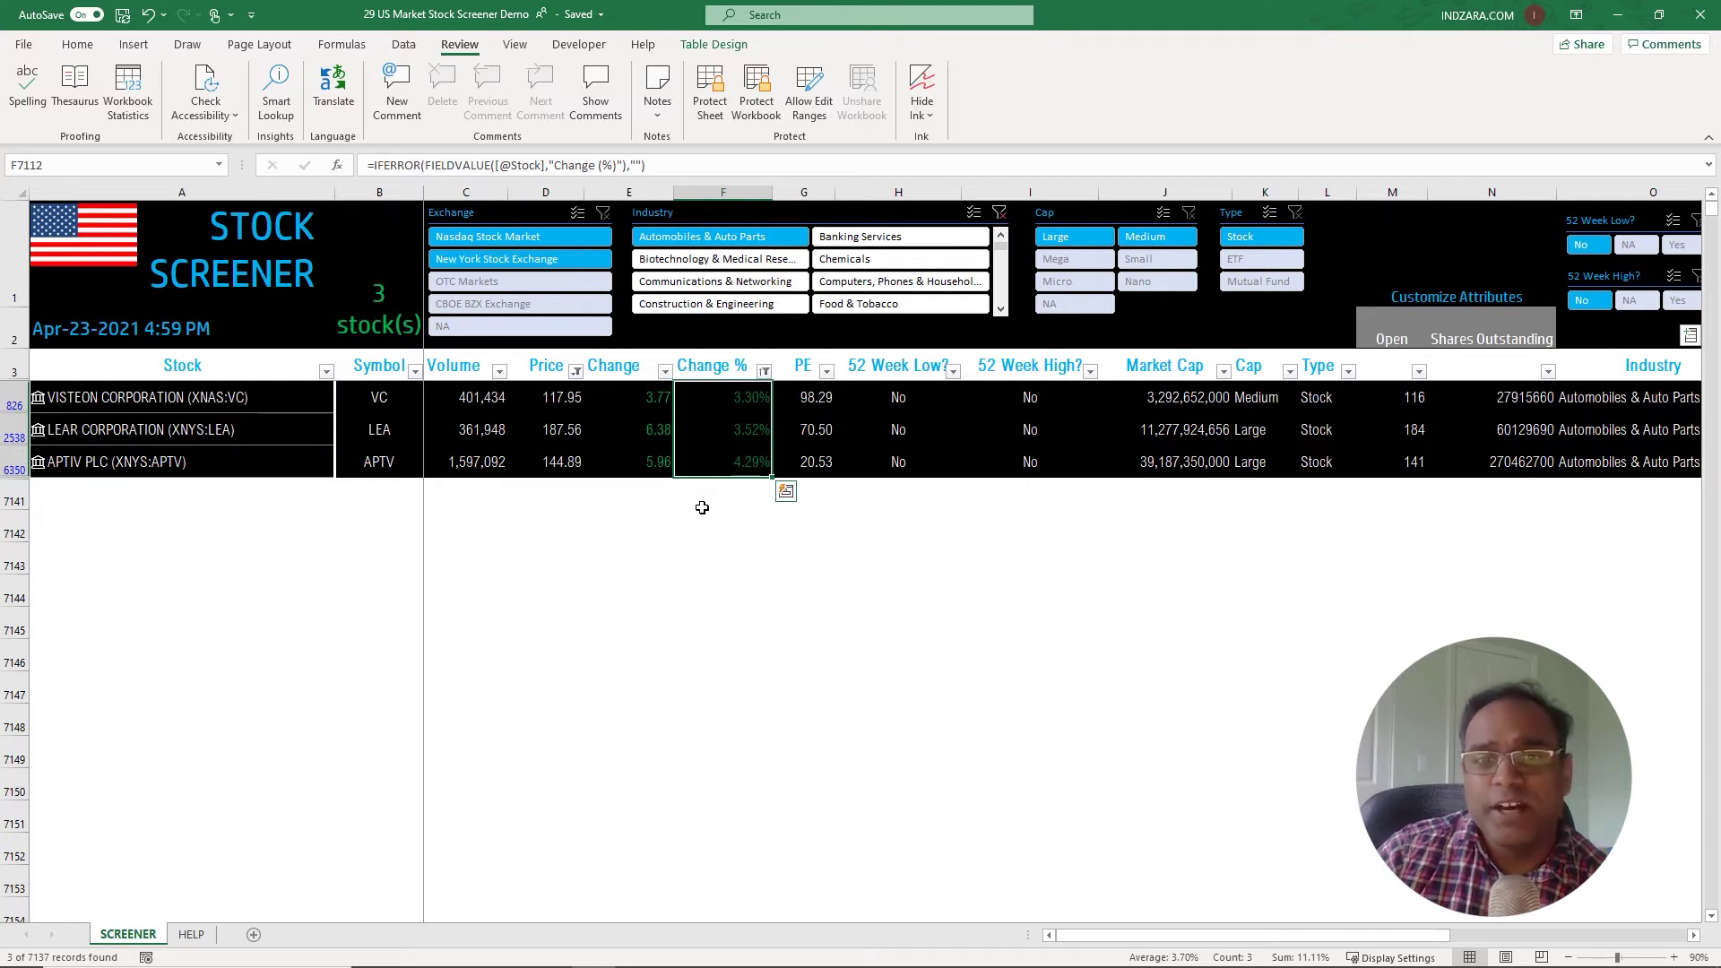
pyautogui.click(577, 371)
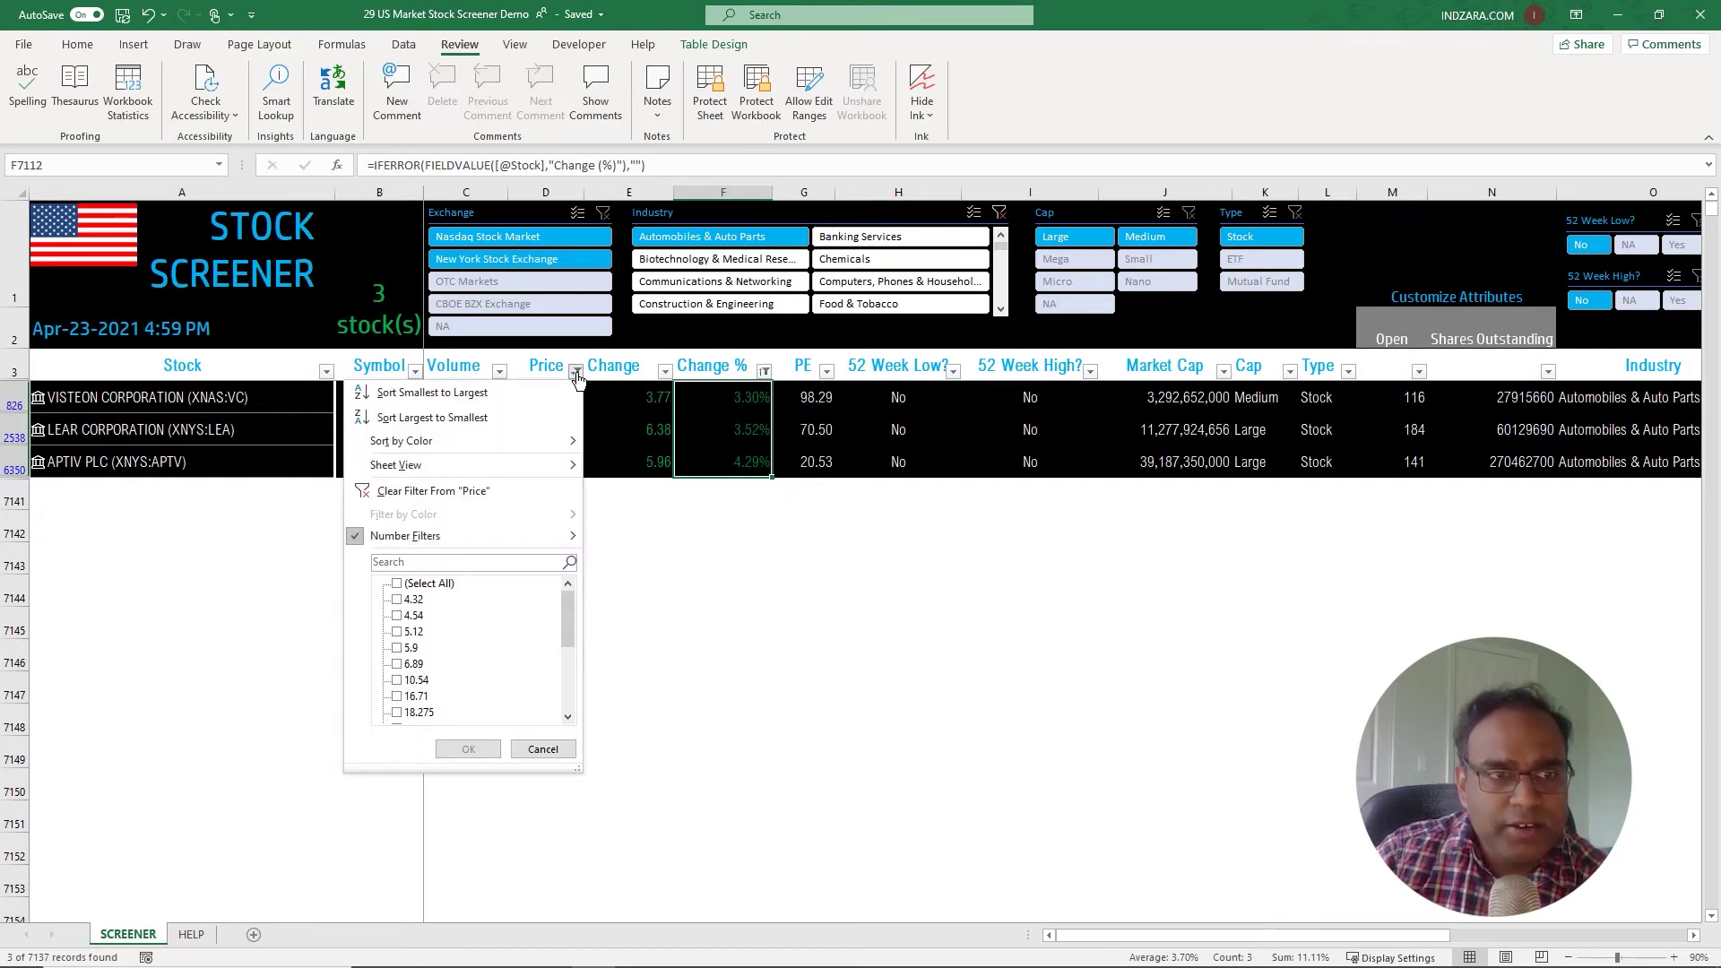
pyautogui.click(519, 495)
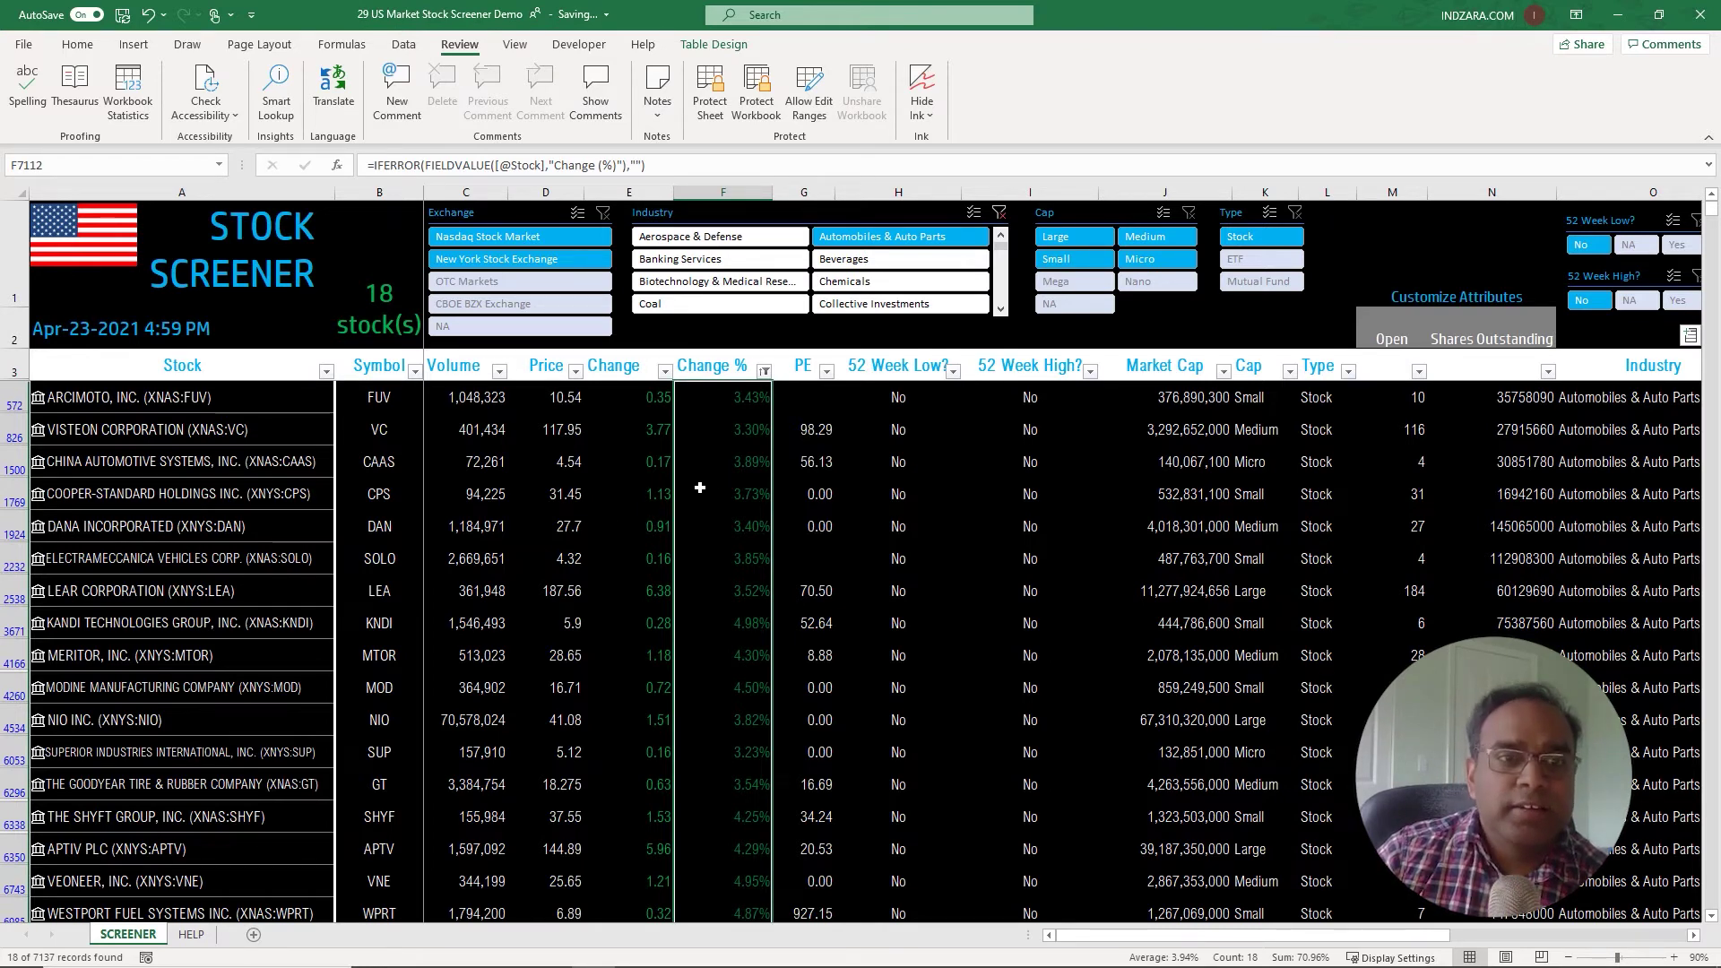
# Step: Set the Change % filter's limits to between 0.05 and 0.10 and check the Change % values of the listed stocks
pyautogui.click(764, 381)
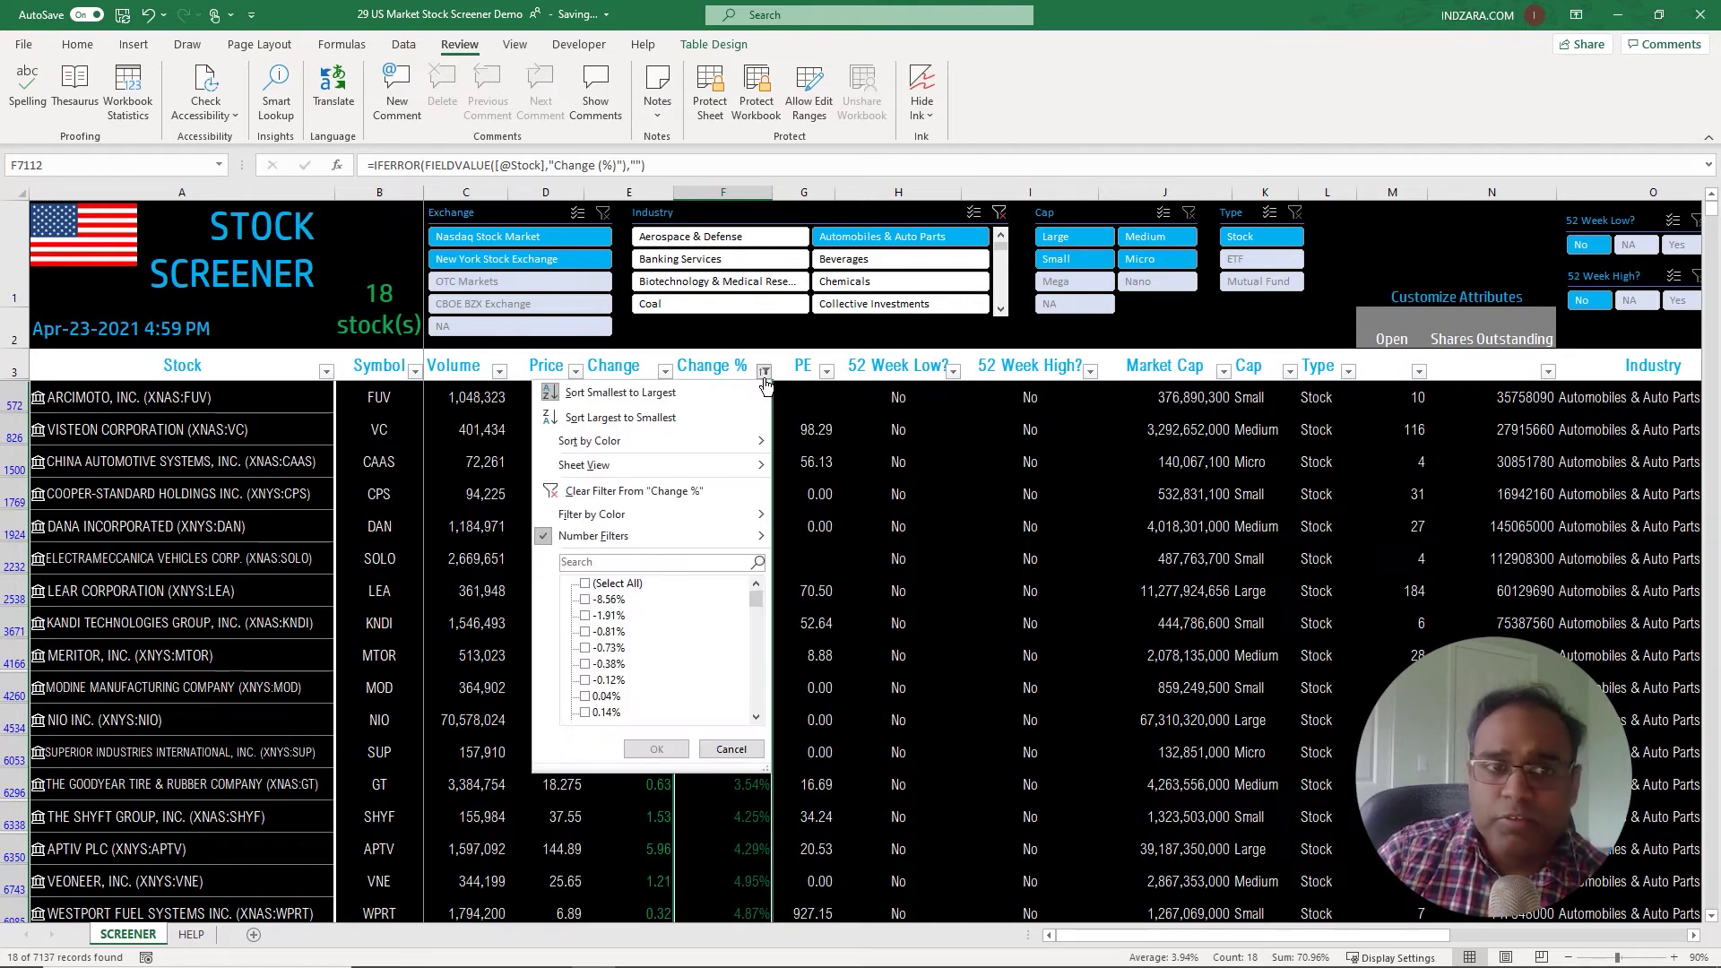
pyautogui.moveTo(728, 536)
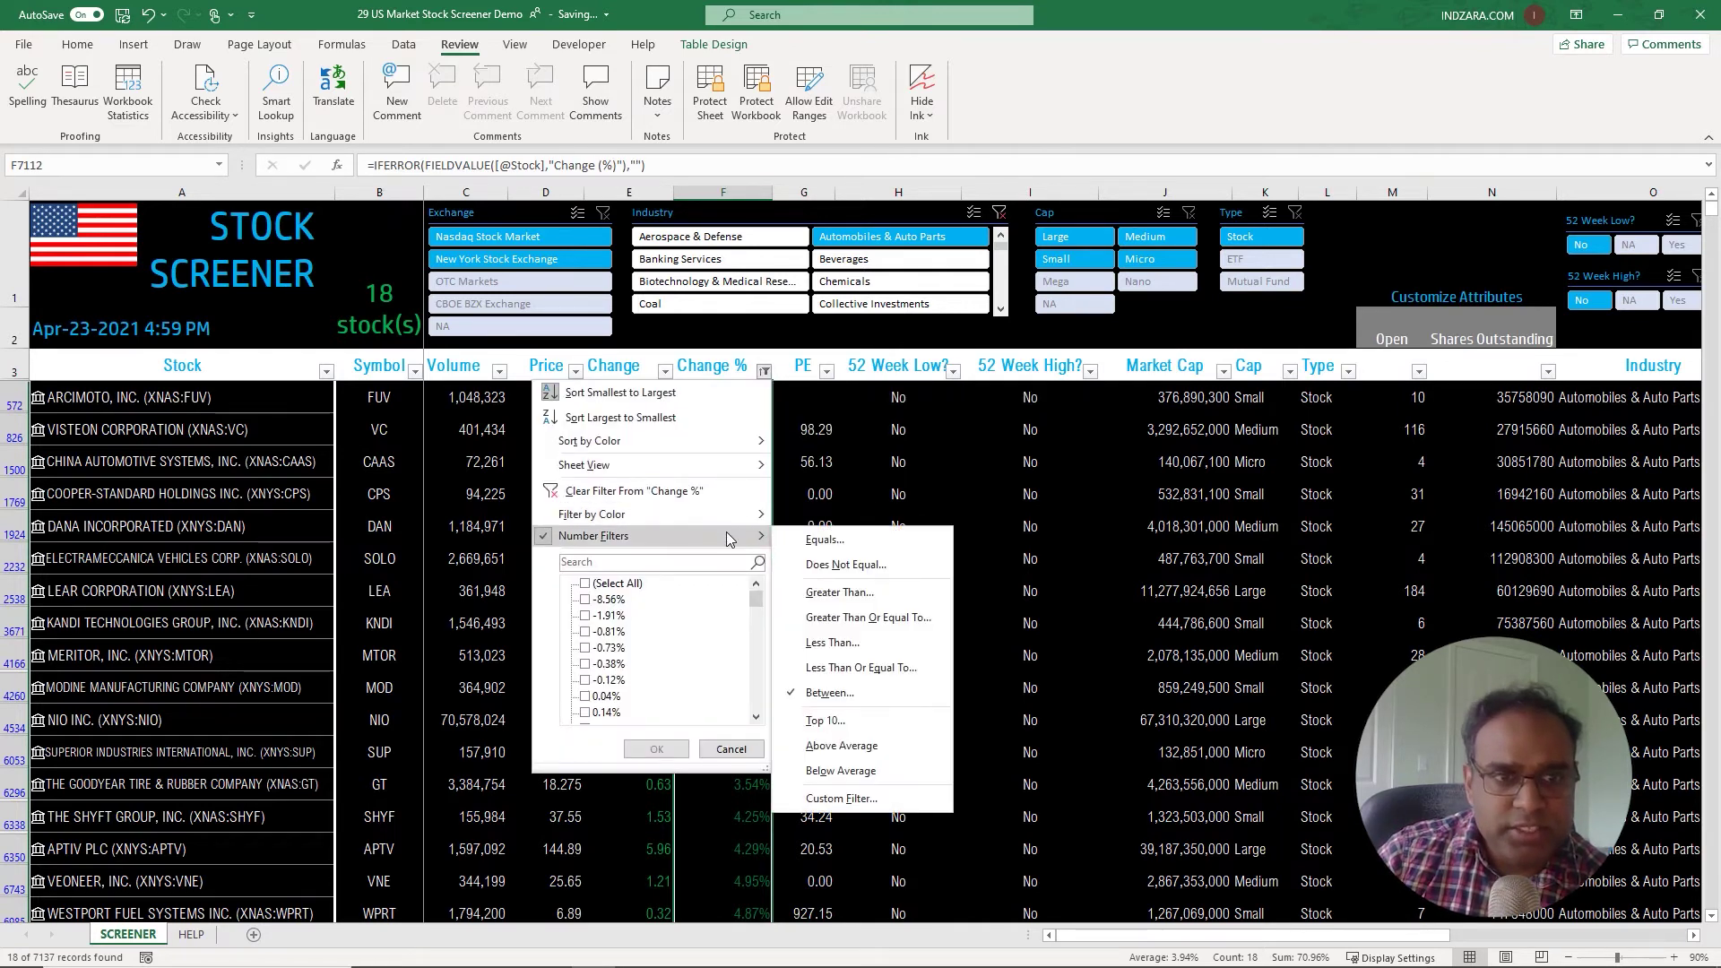
pyautogui.click(824, 693)
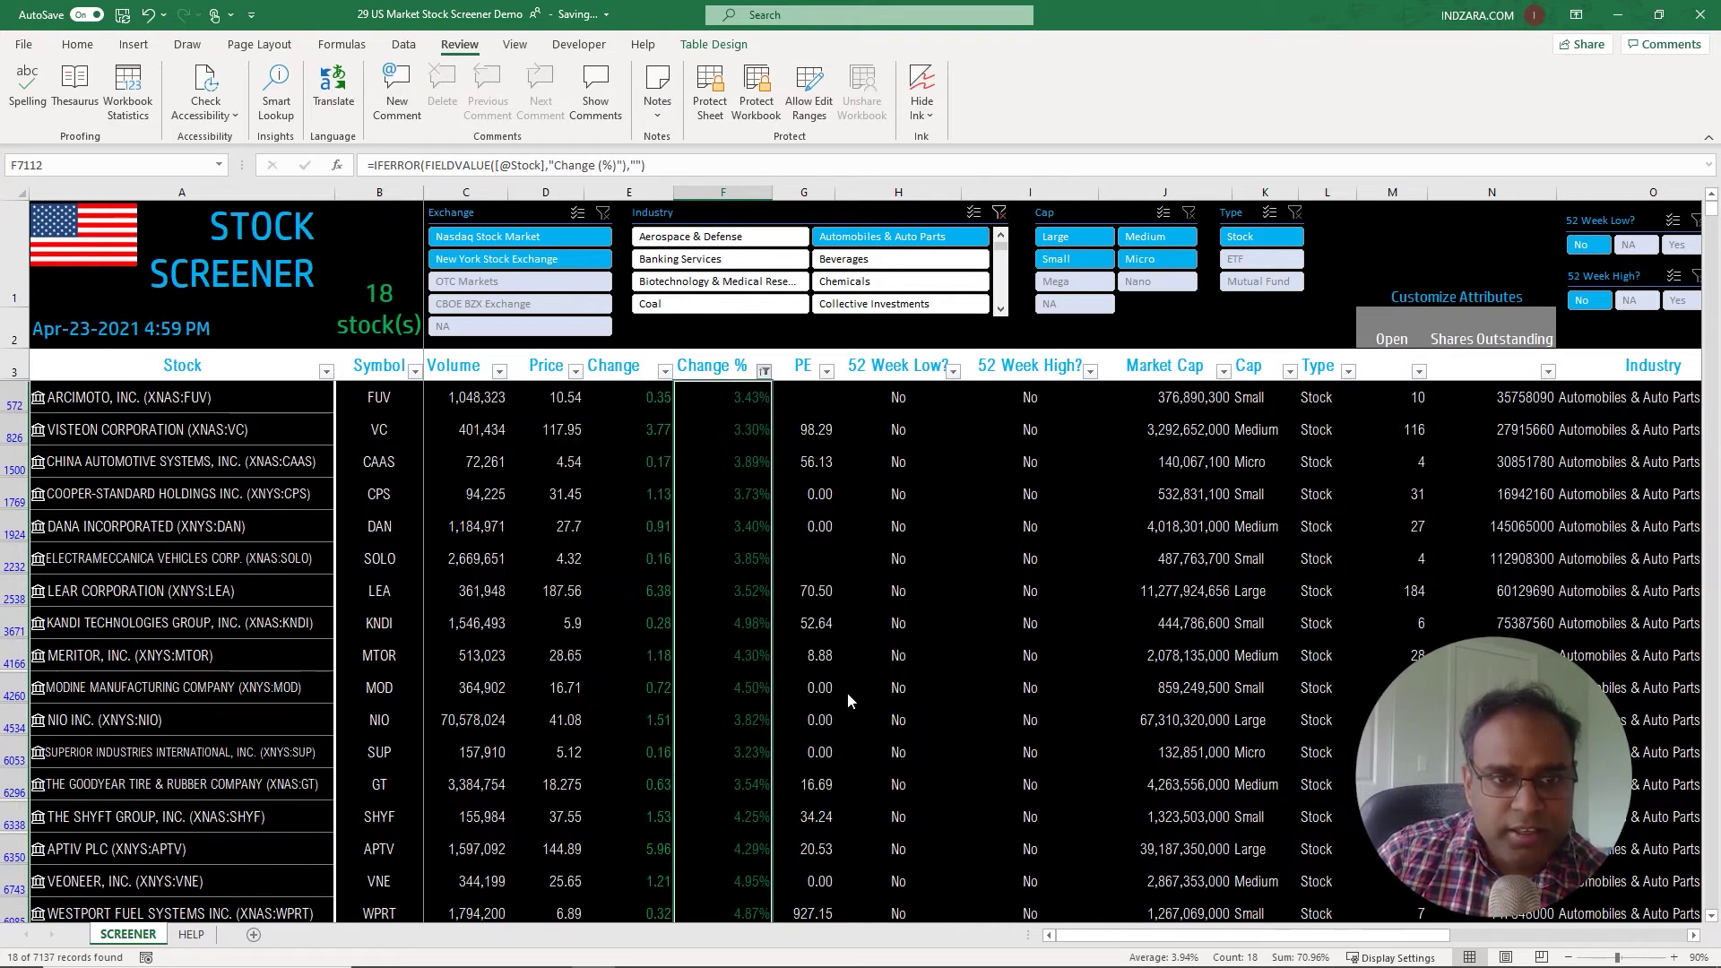
pyautogui.click(987, 486)
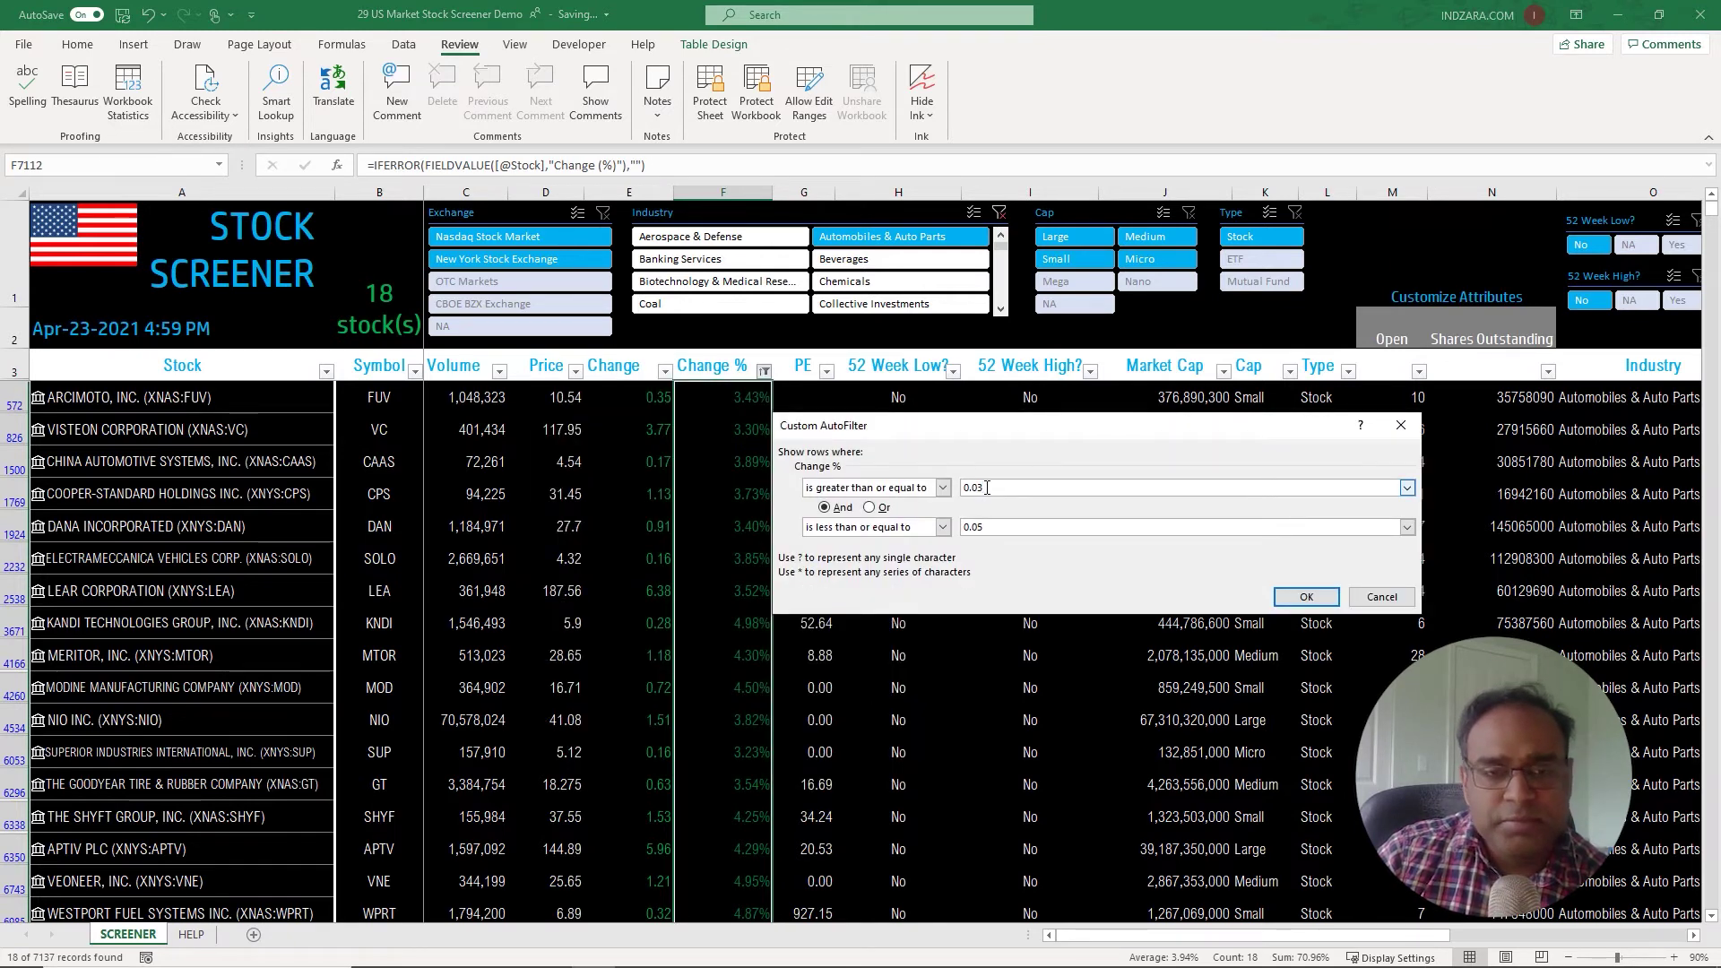
pyautogui.press('BackSpace')
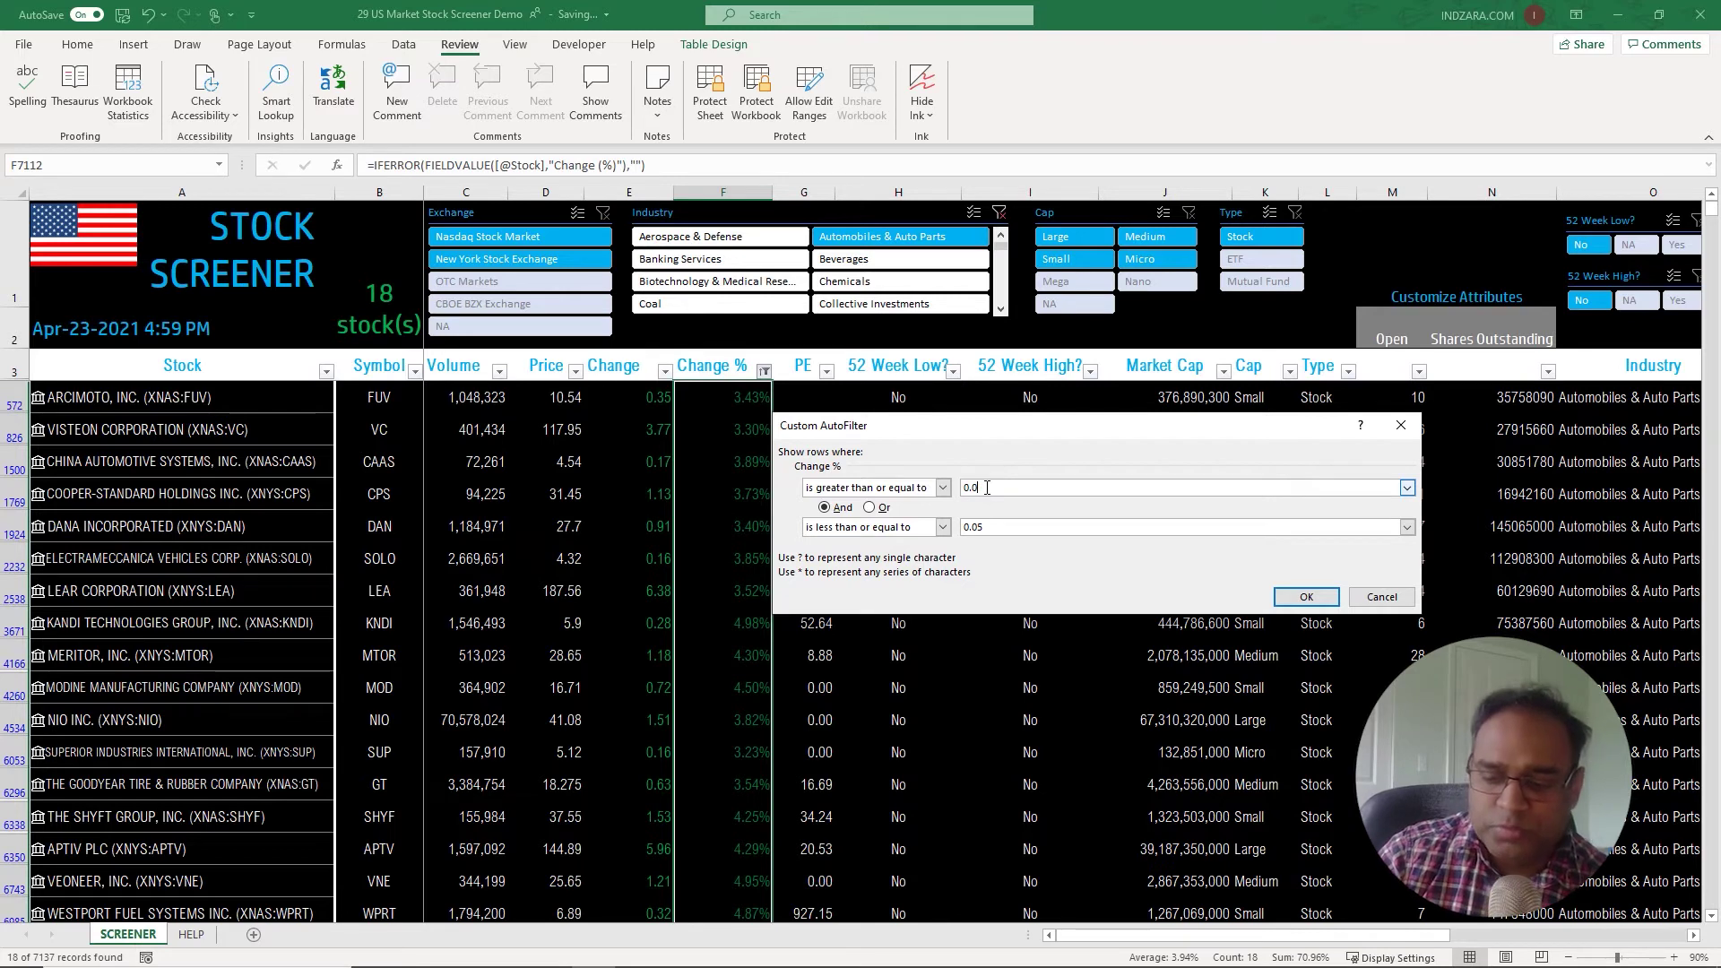
pyautogui.write('5')
pyautogui.click(992, 527)
pyautogui.doubleClick(992, 527)
pyautogui.write('10')
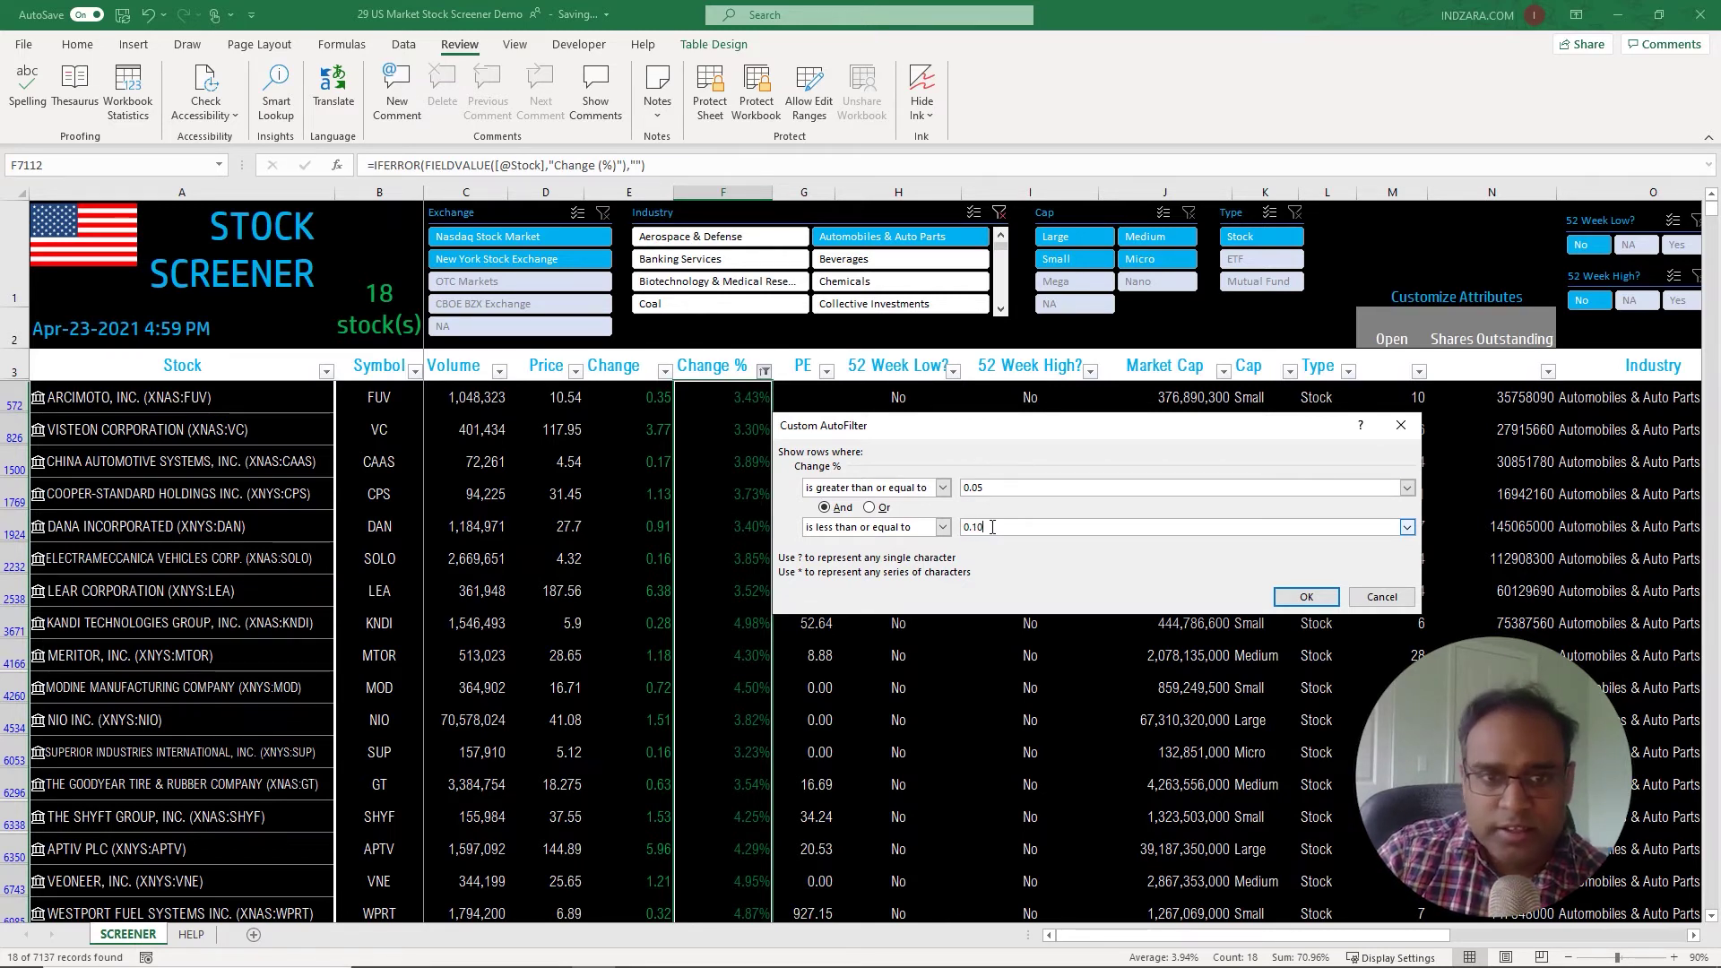
pyautogui.click(1306, 598)
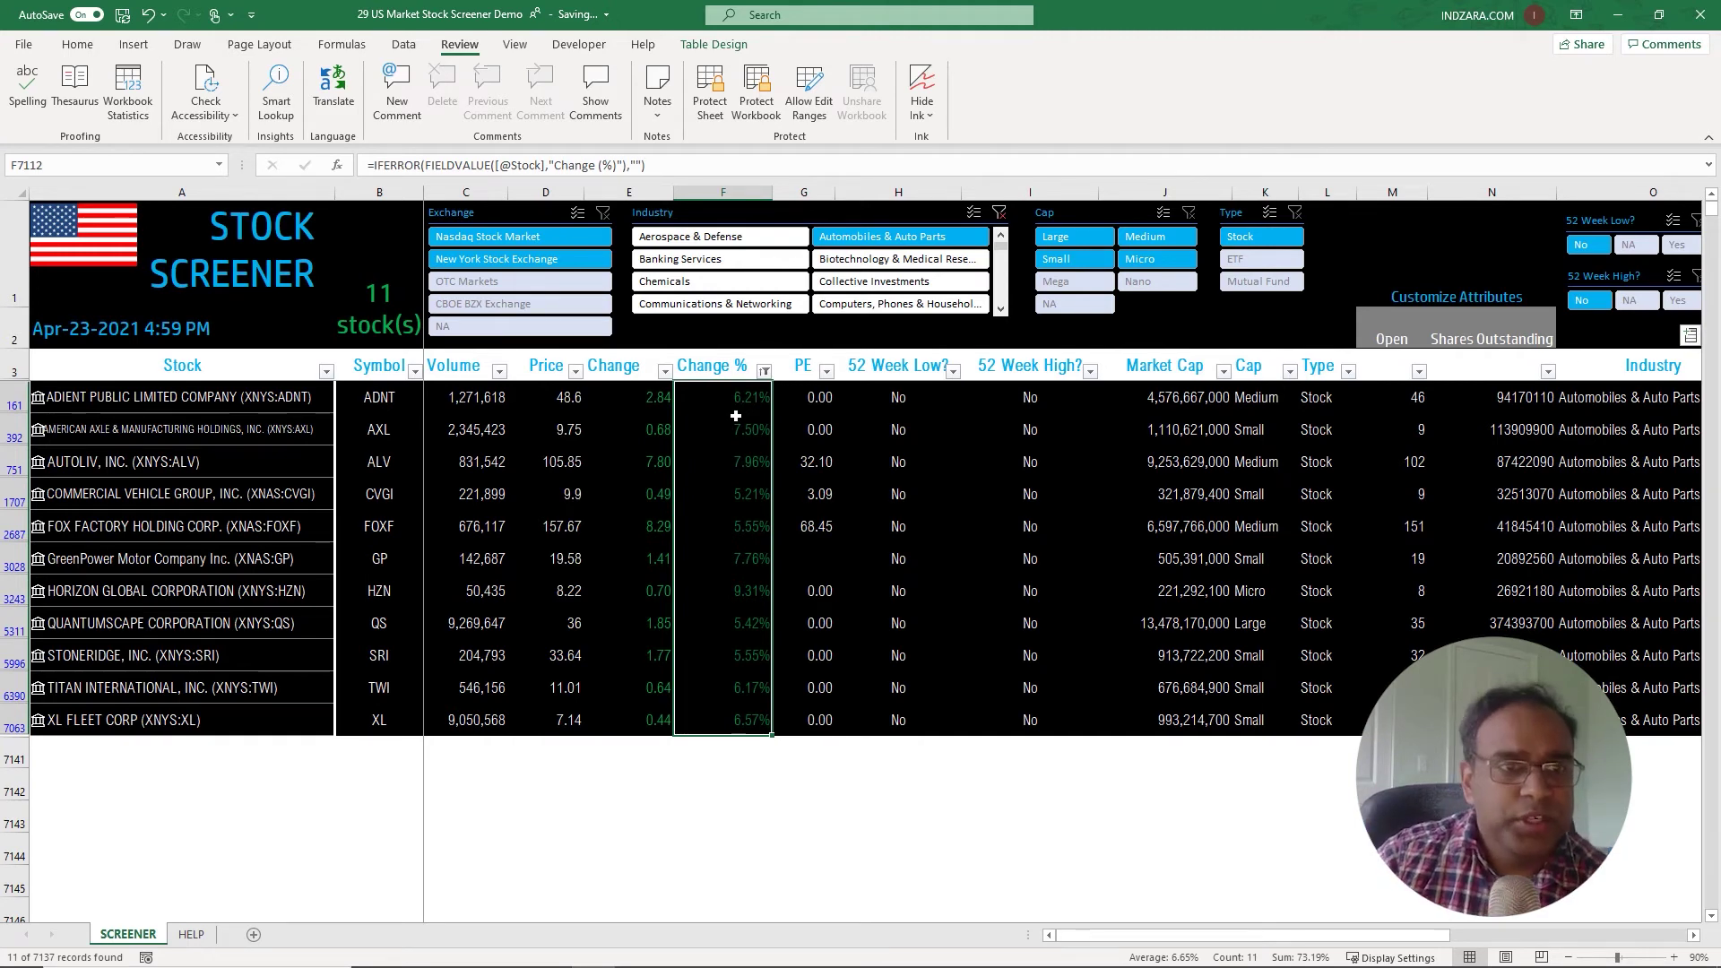
pyautogui.click(751, 496)
pyautogui.click(755, 563)
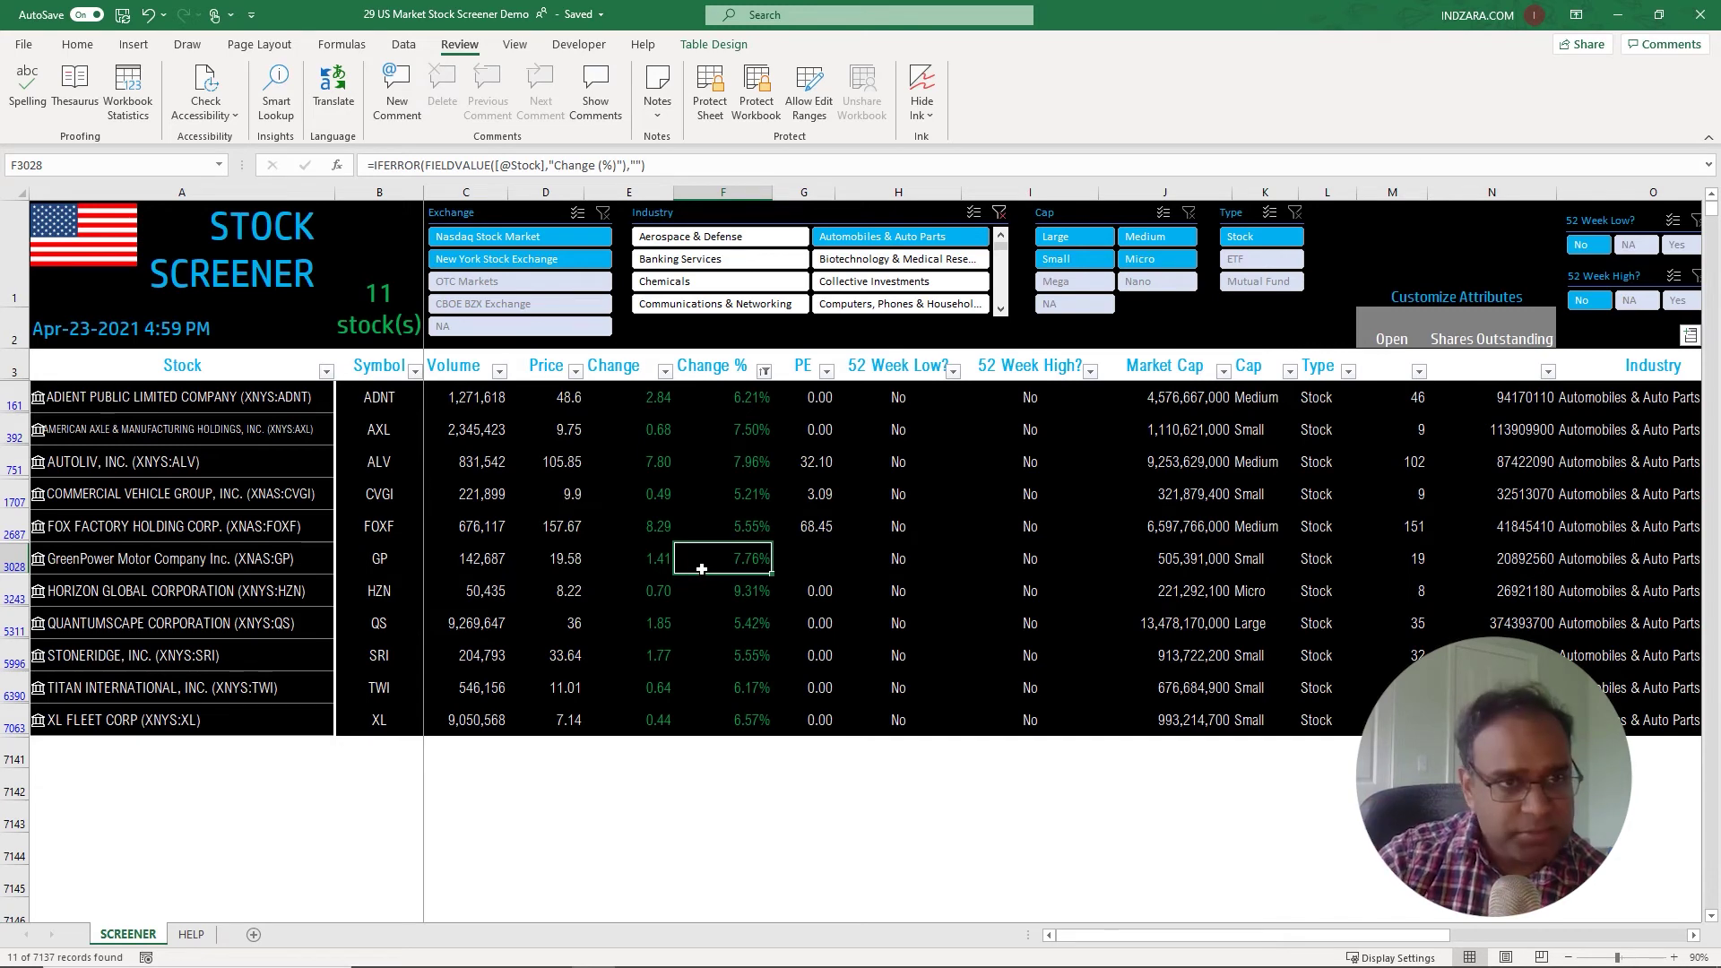
# Step: Examine the two customizable attribute cells, Open and Shares Outstanding, without choosing other attributes
pyautogui.click(1409, 331)
pyautogui.click(1434, 340)
pyautogui.click(1530, 343)
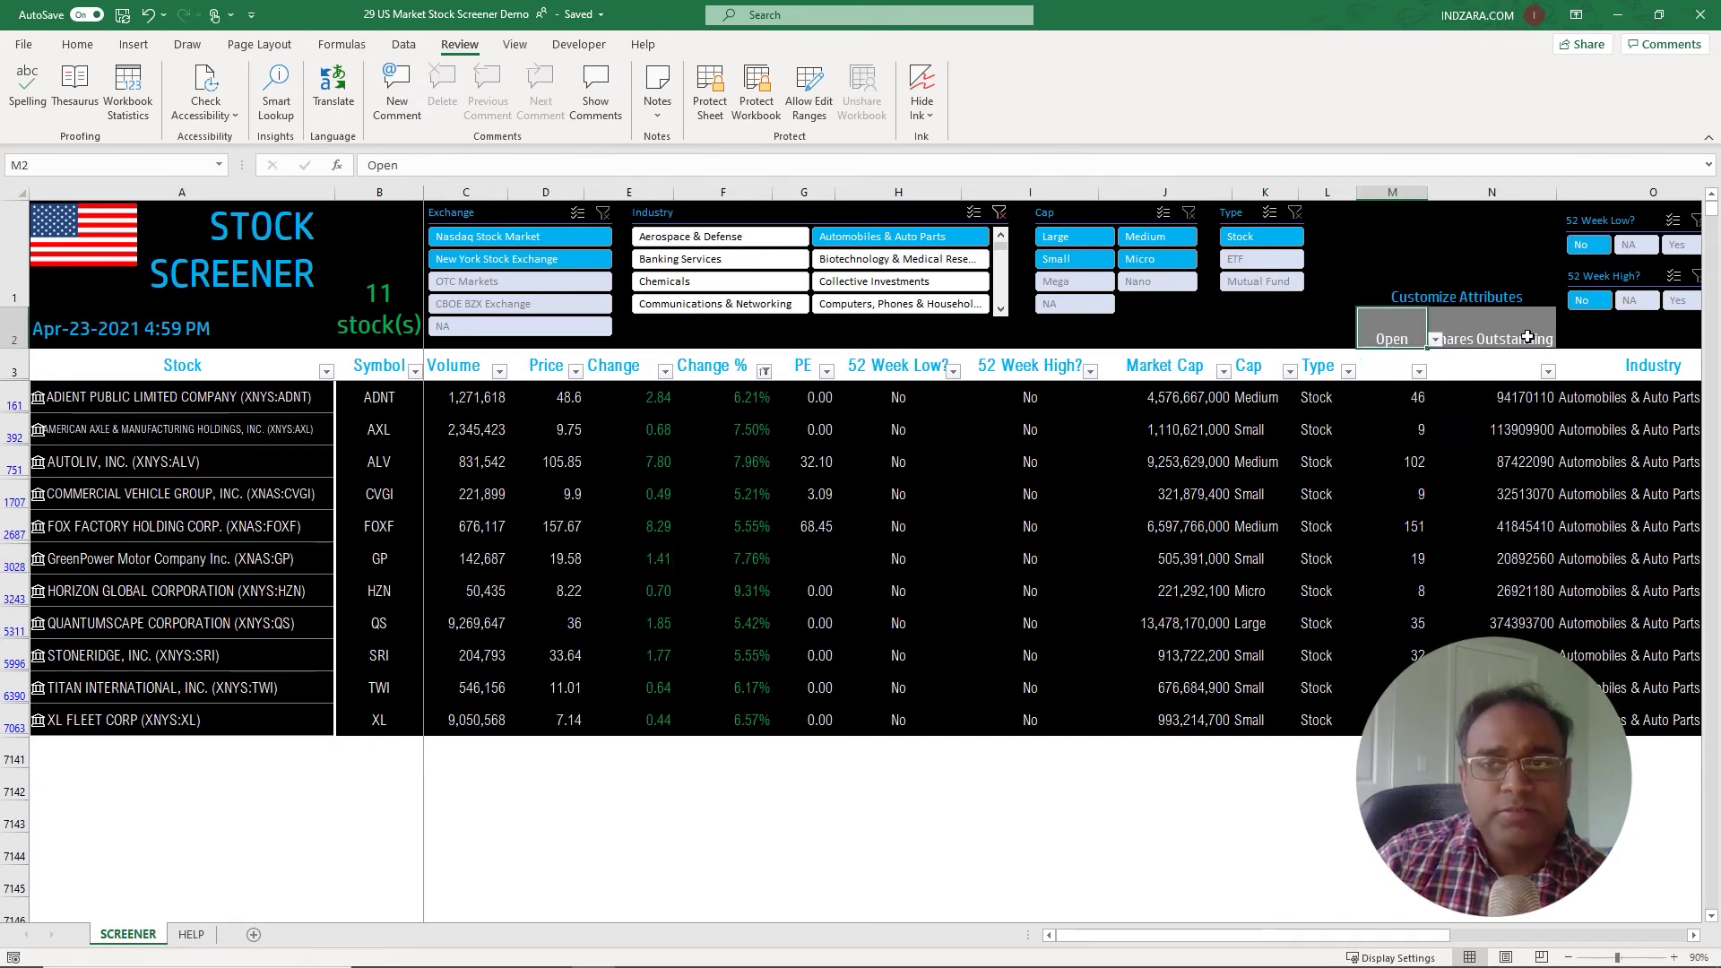
pyautogui.click(1533, 339)
pyautogui.click(1564, 341)
pyautogui.click(1562, 344)
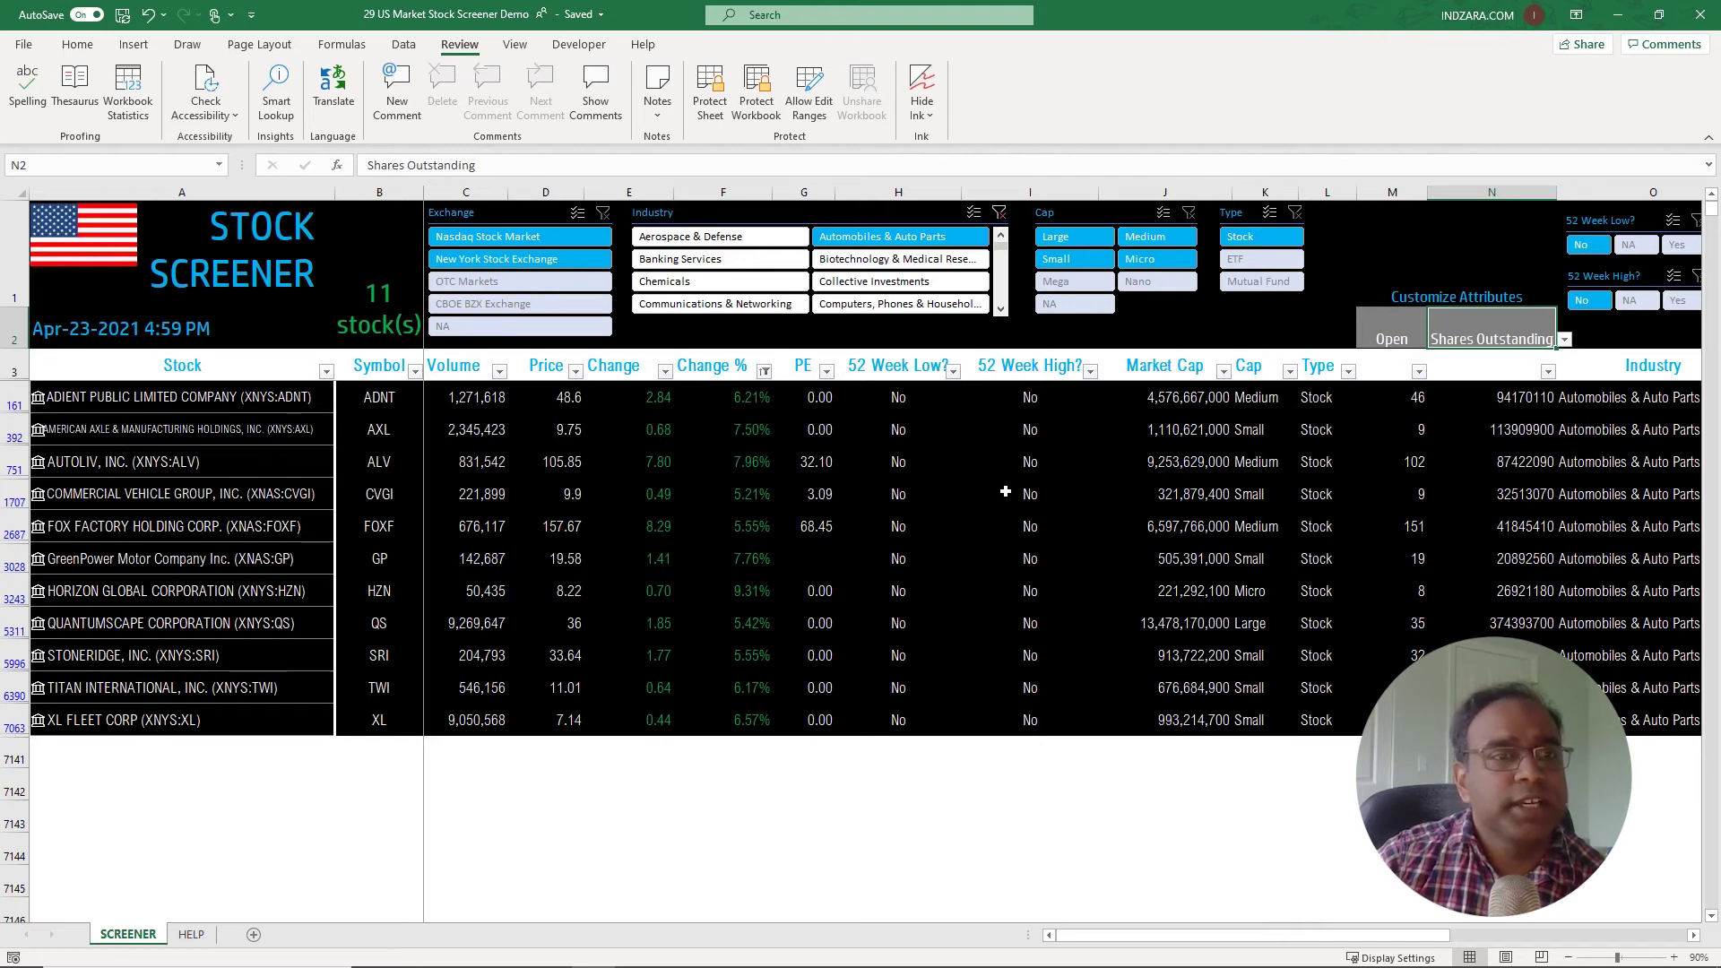
# Step: Browse the sort and filter options of the Price and Change % columns without applying any
pyautogui.click(576, 372)
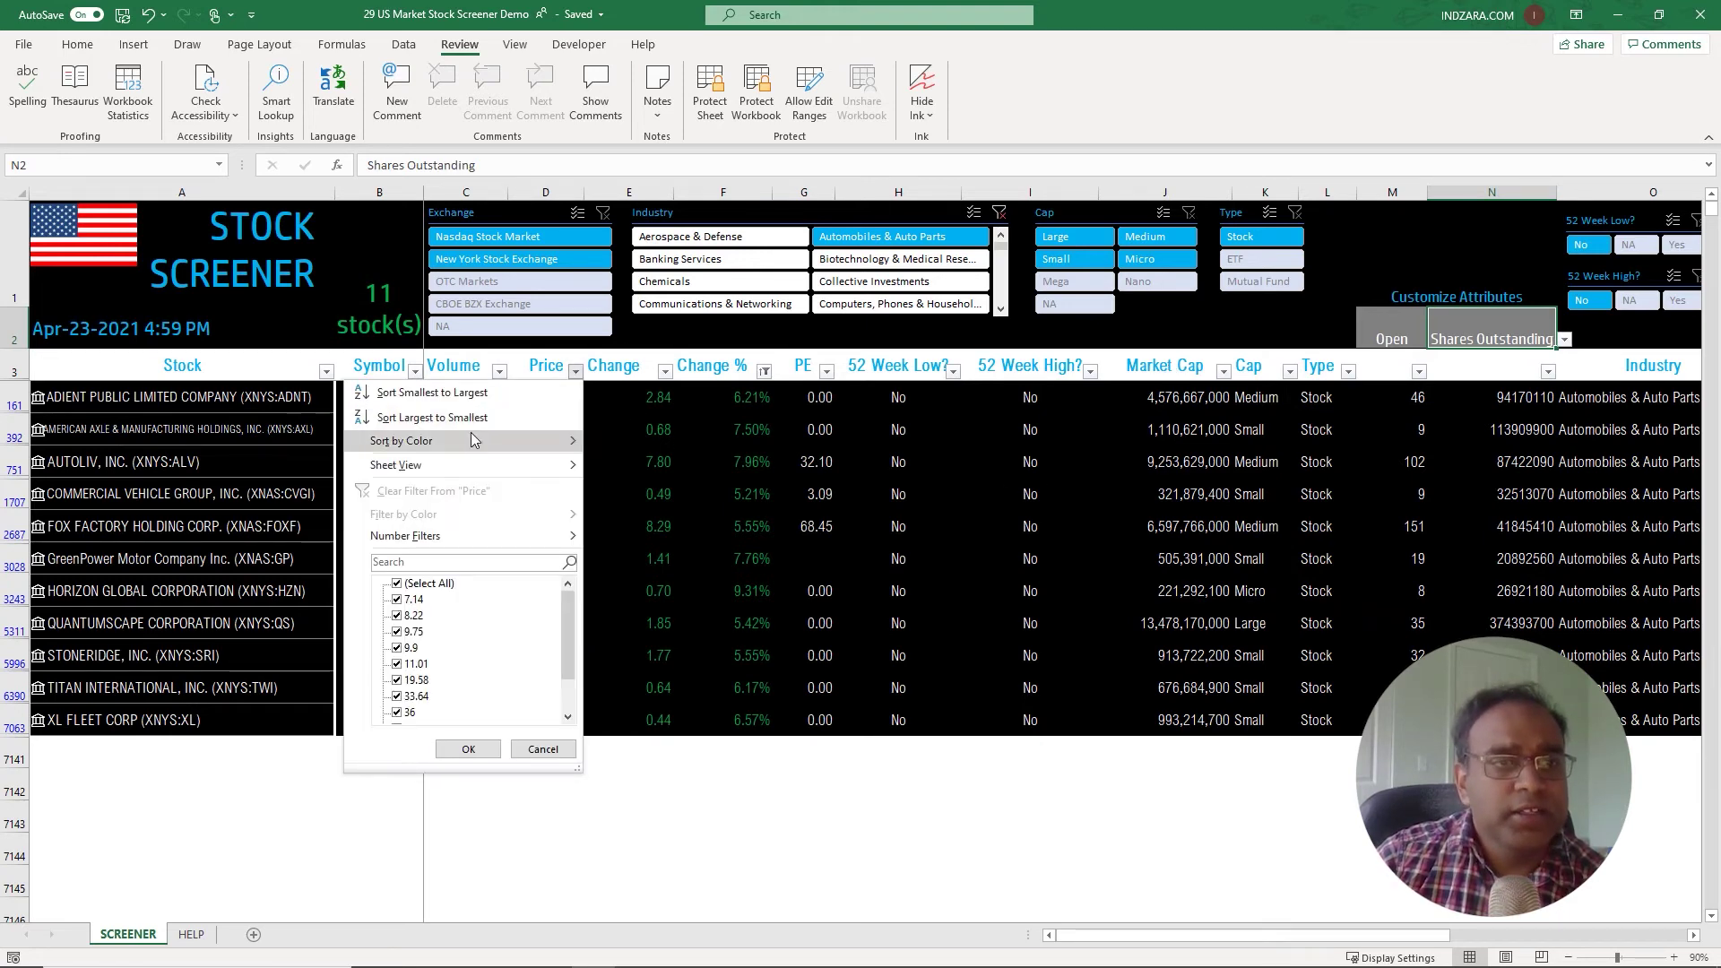
pyautogui.moveTo(466, 462)
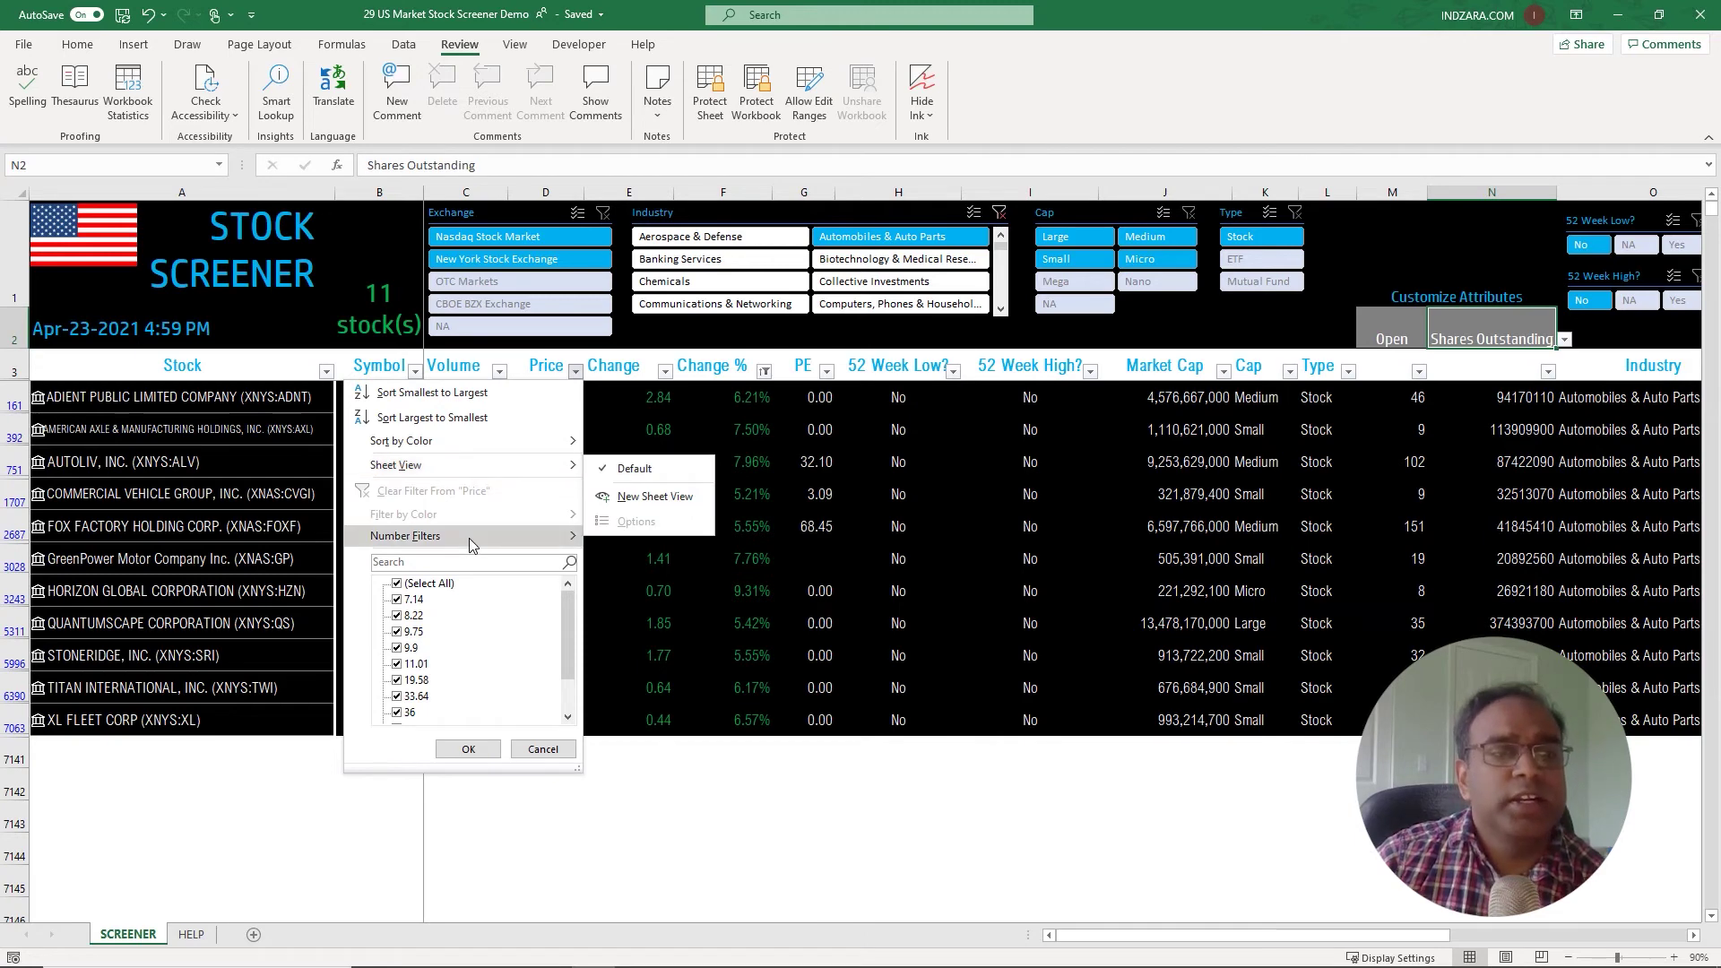
pyautogui.moveTo(470, 538)
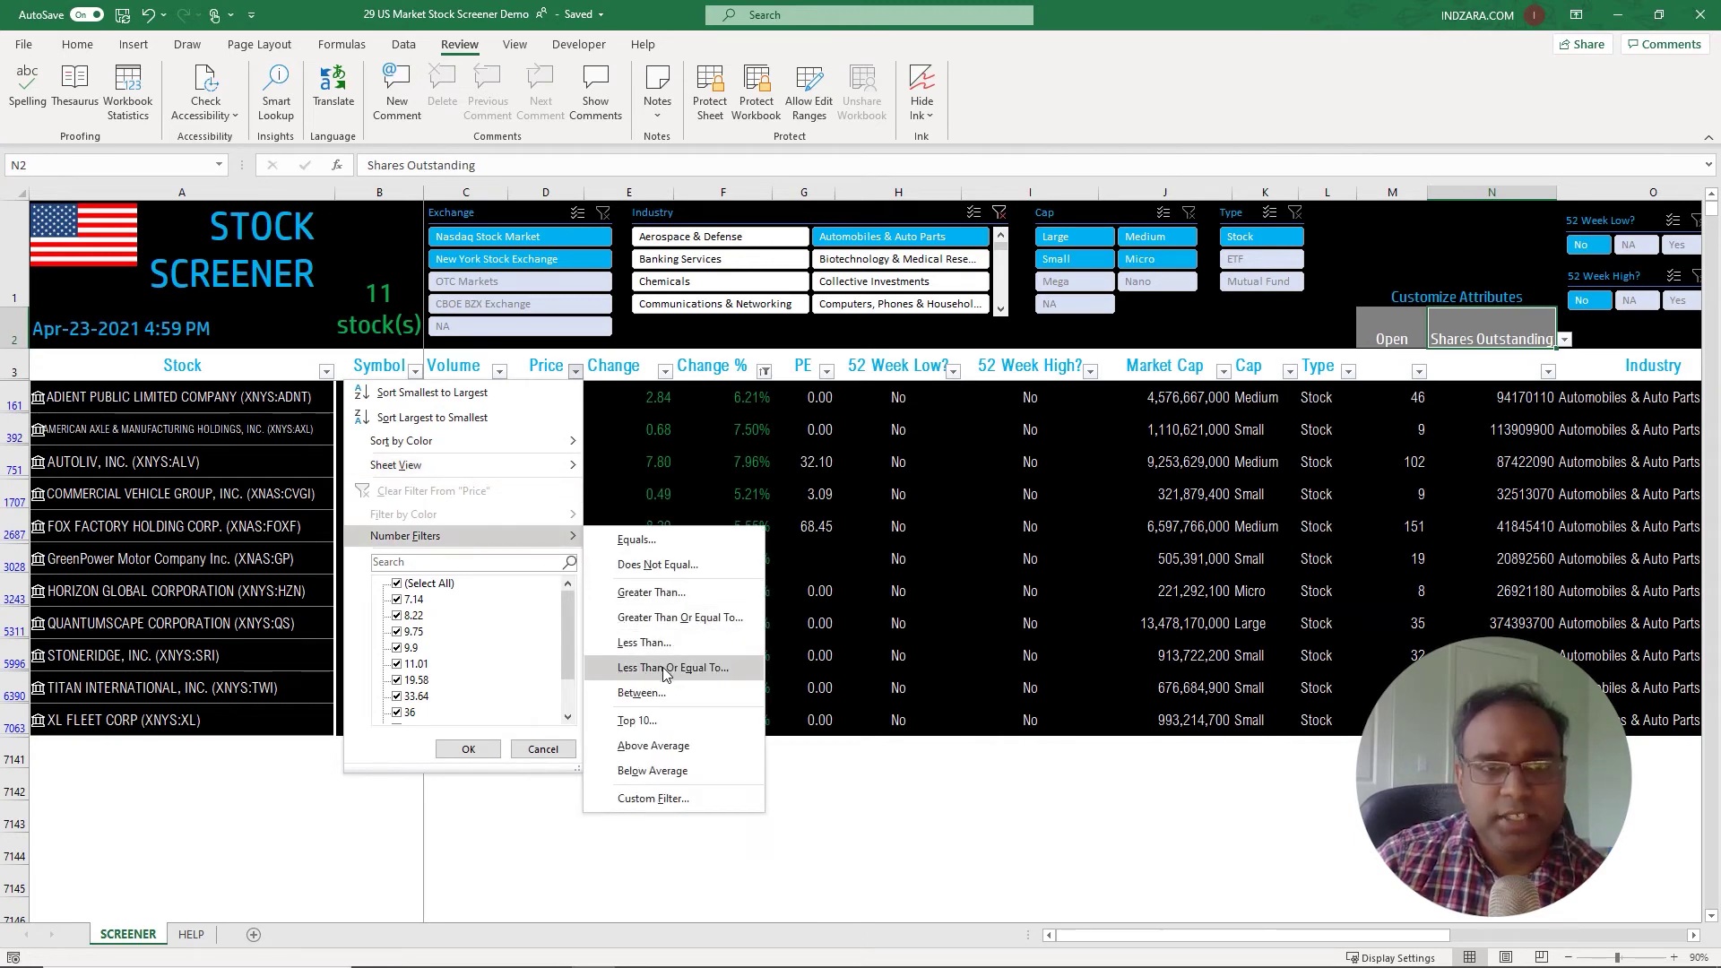
pyautogui.click(642, 431)
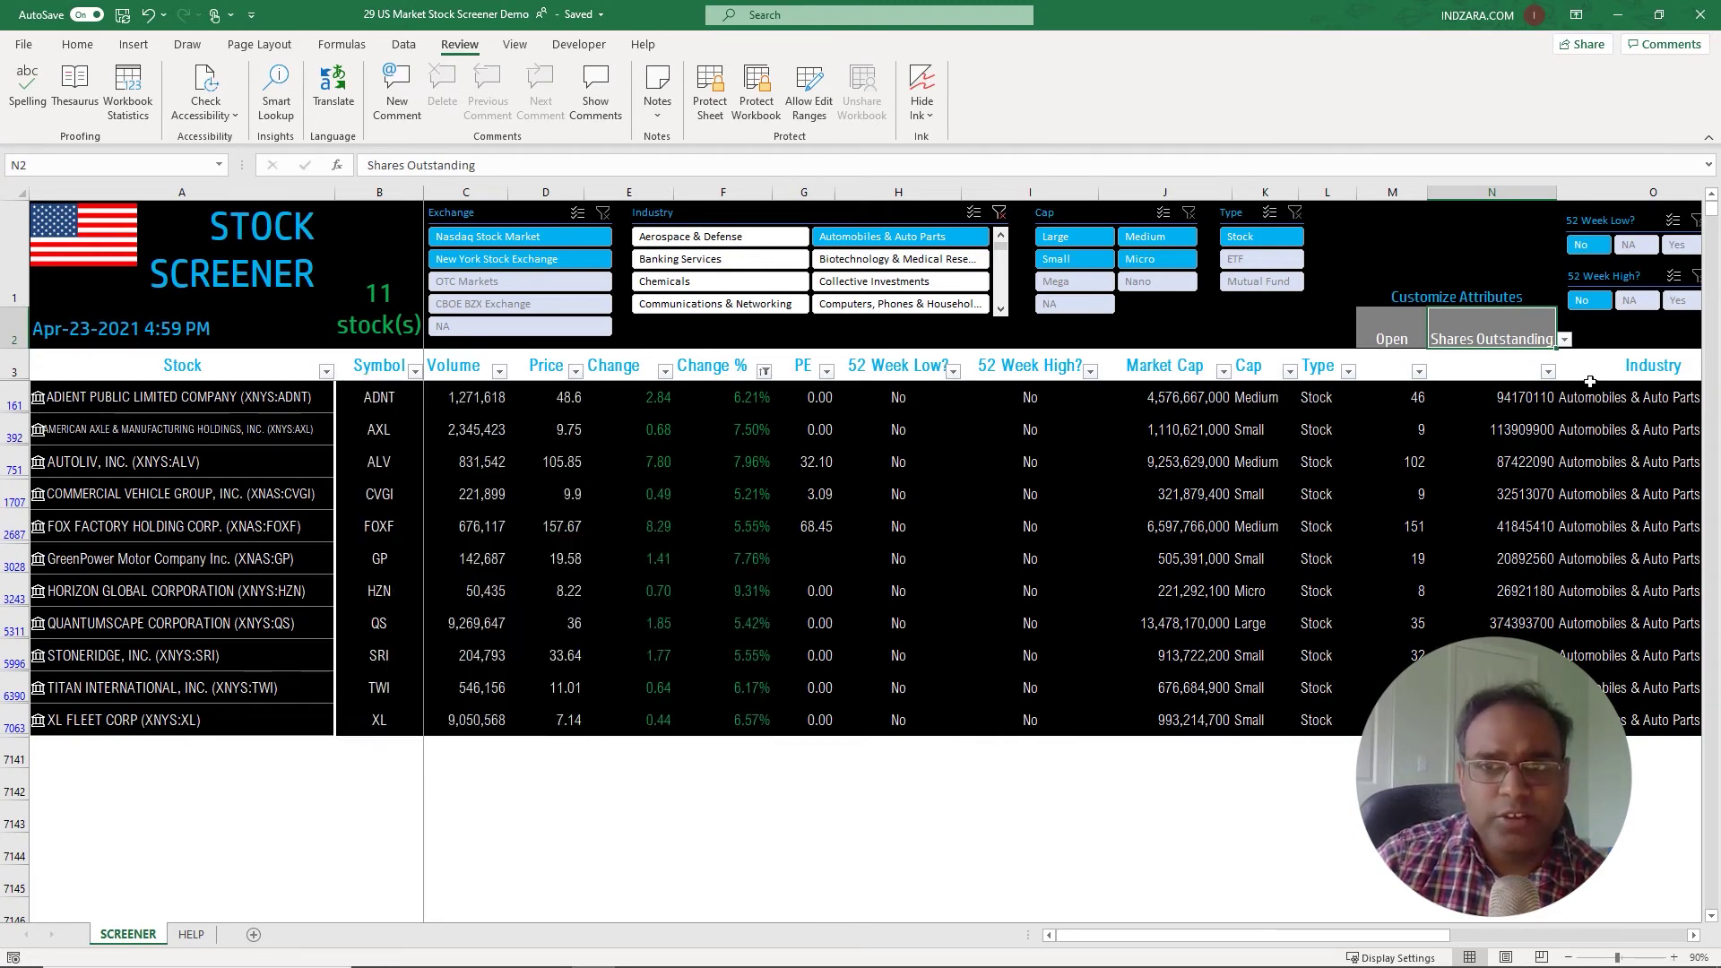
pyautogui.click(762, 371)
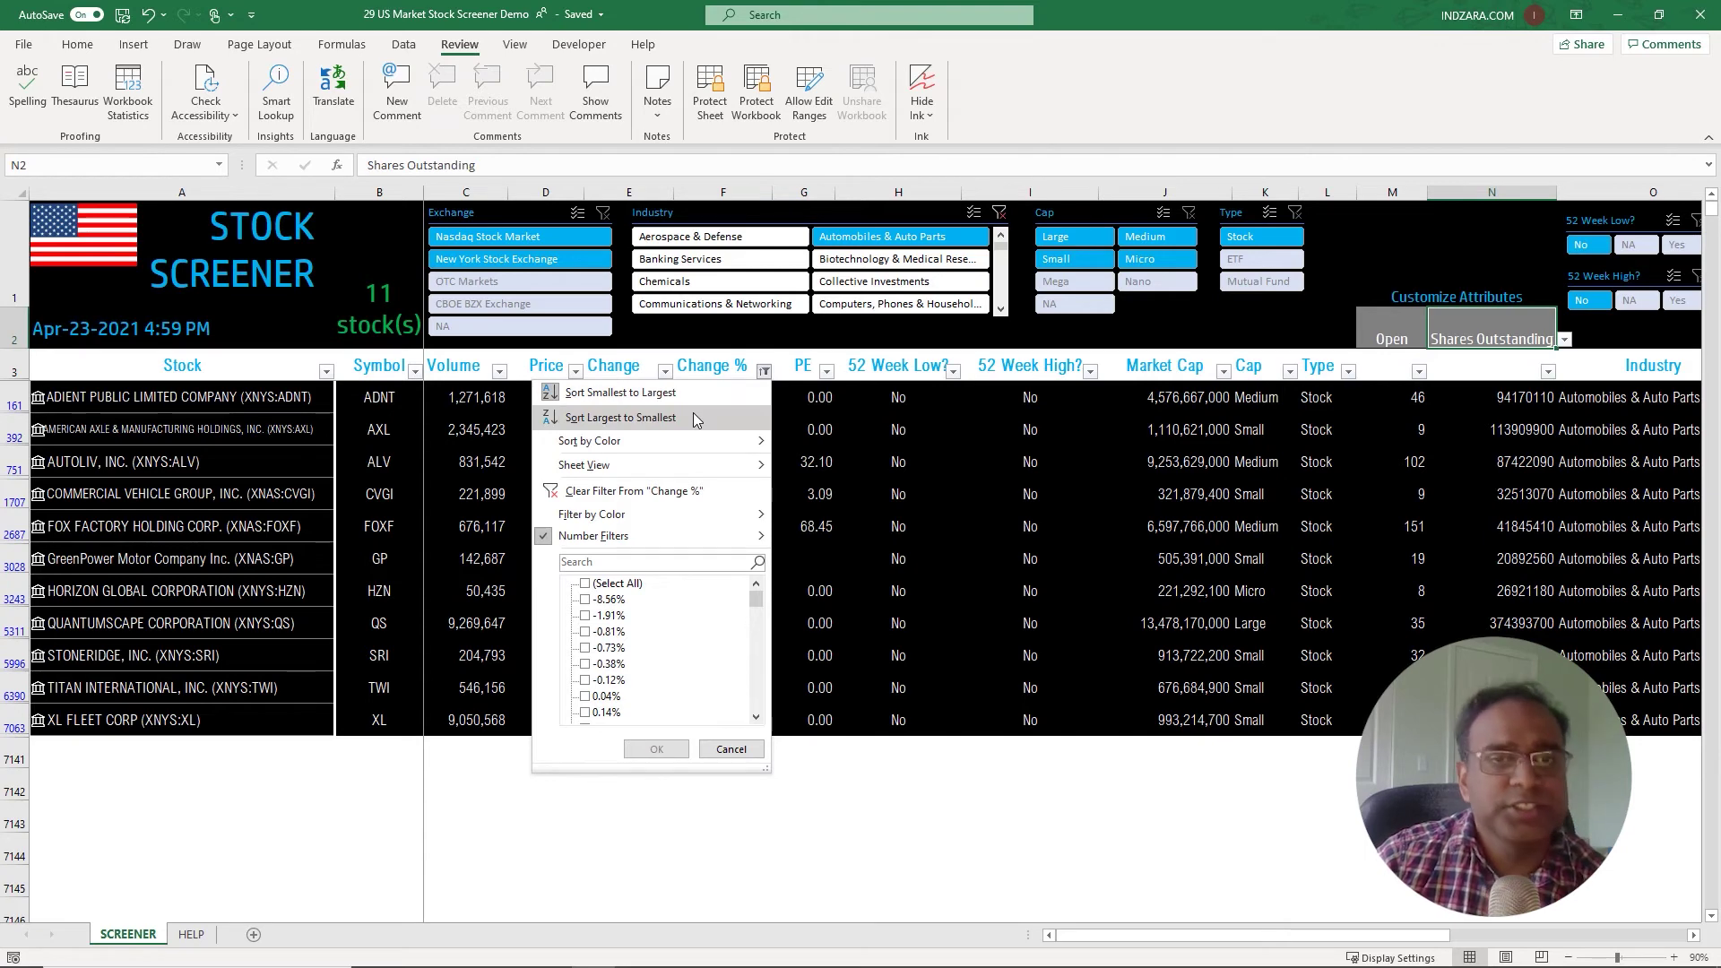
pyautogui.press('Escape')
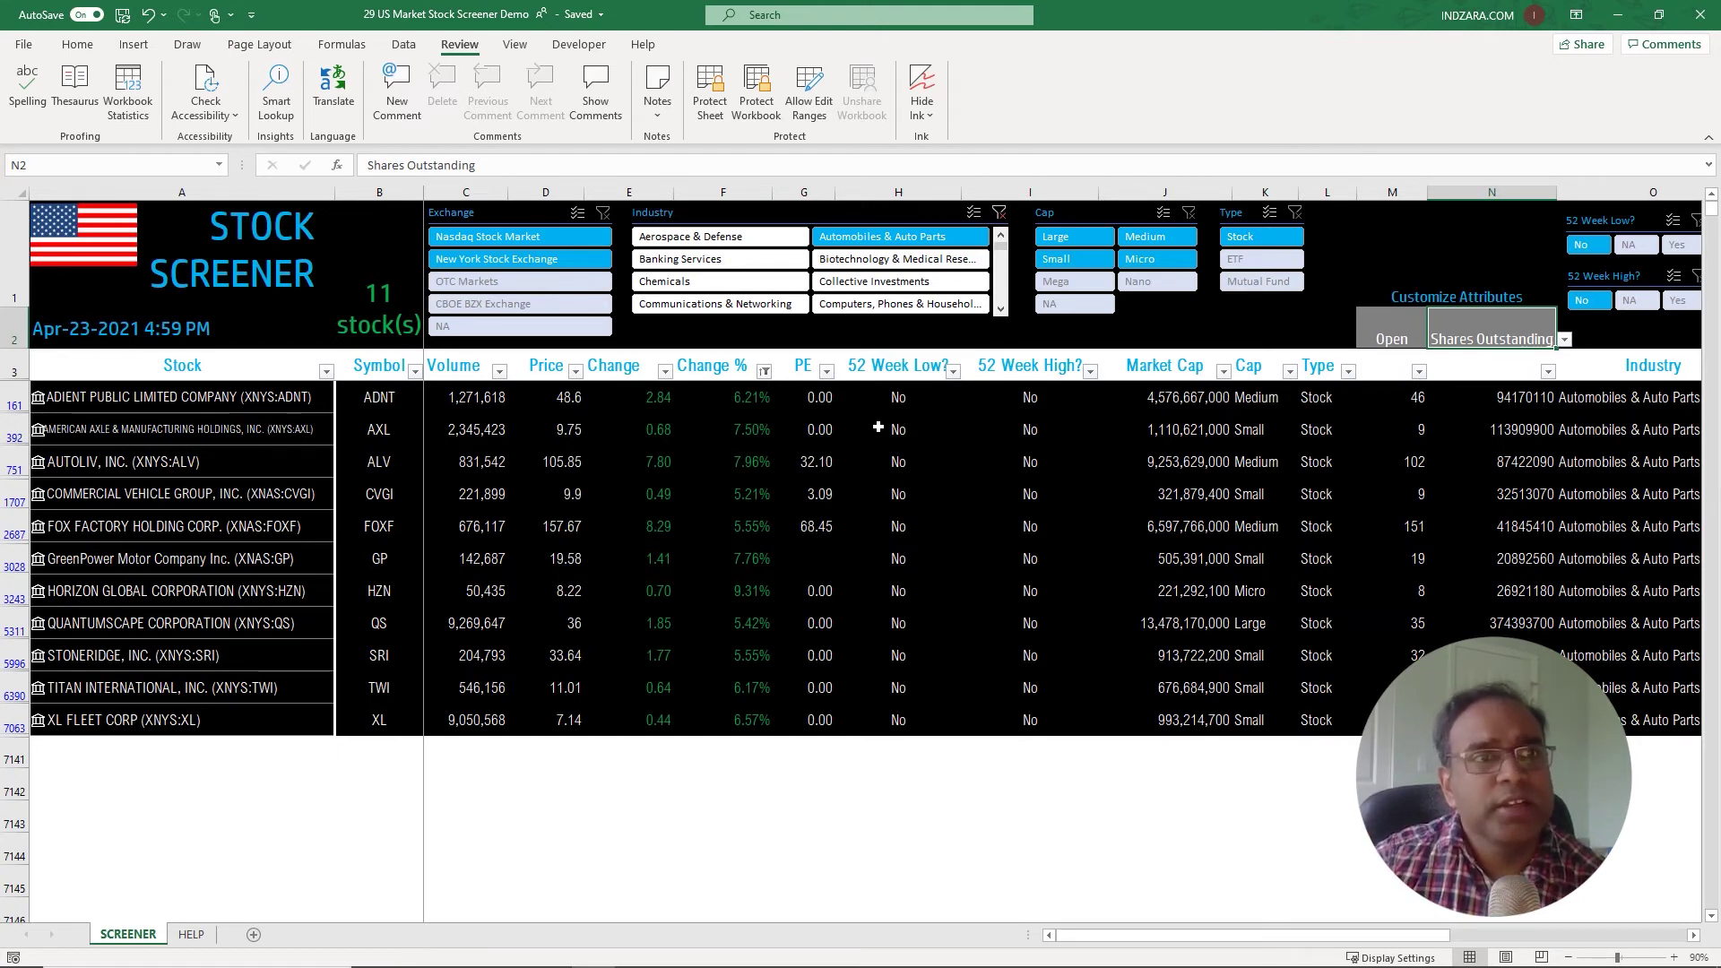
# Step: Clear the Industry slicer, the Change % filter and the remaining 52 Week Low and High filters to list all stocks
pyautogui.click(405, 45)
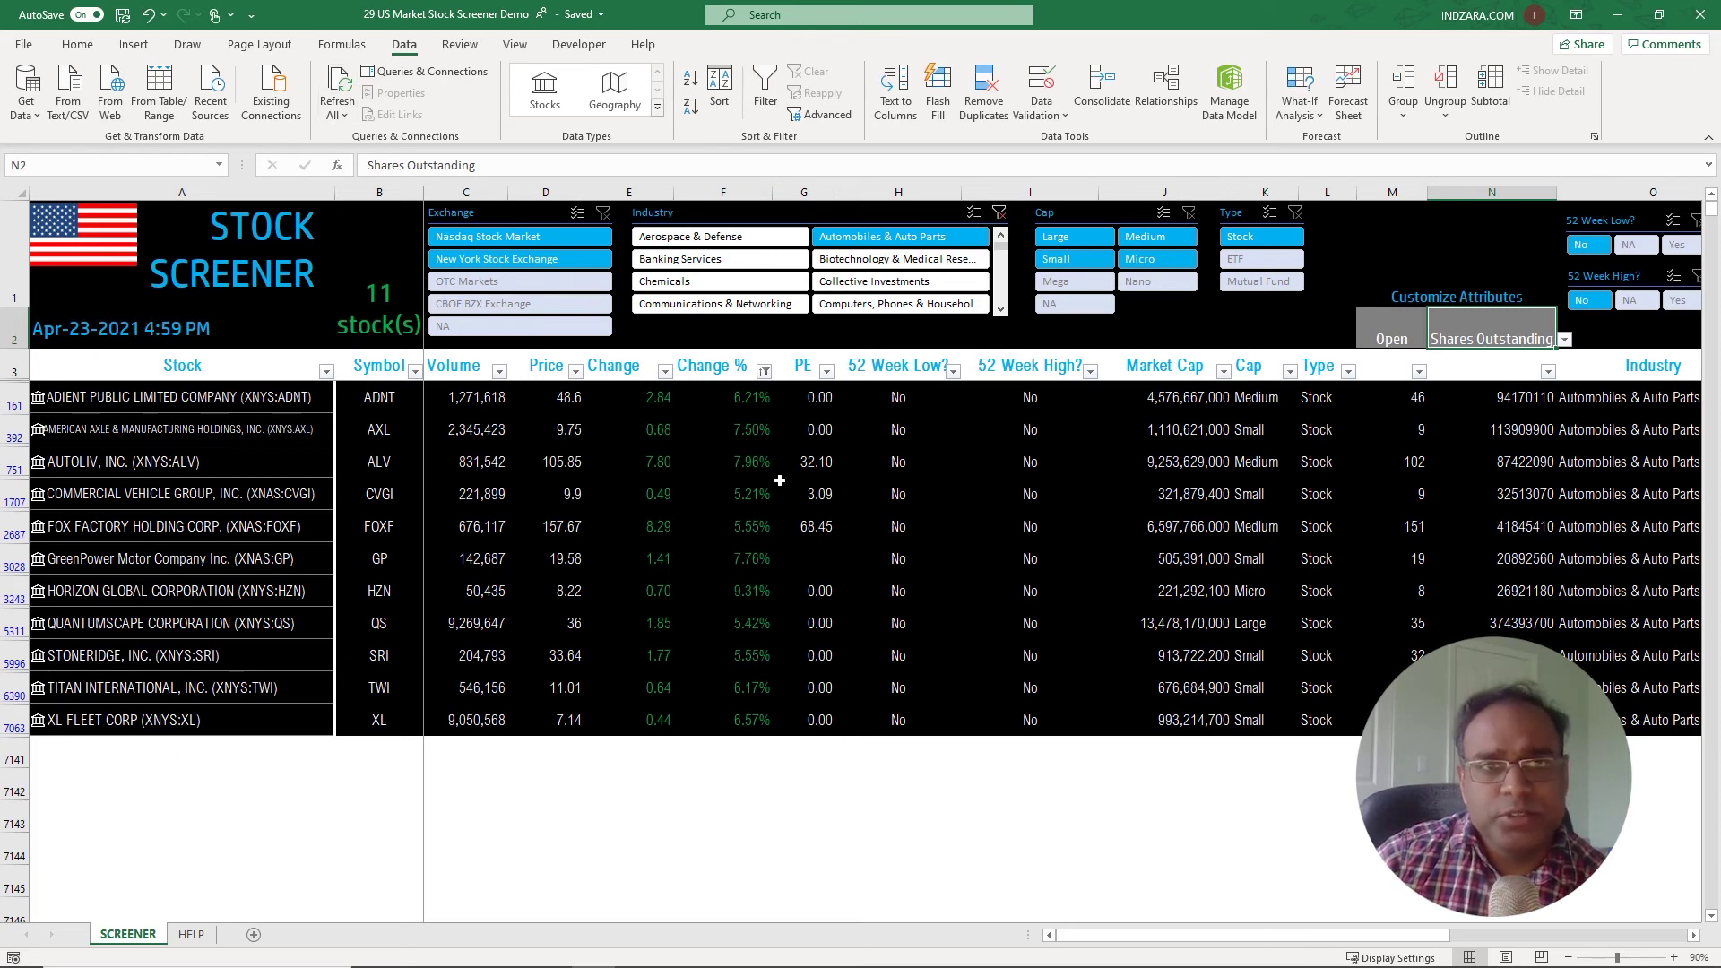
pyautogui.click(998, 213)
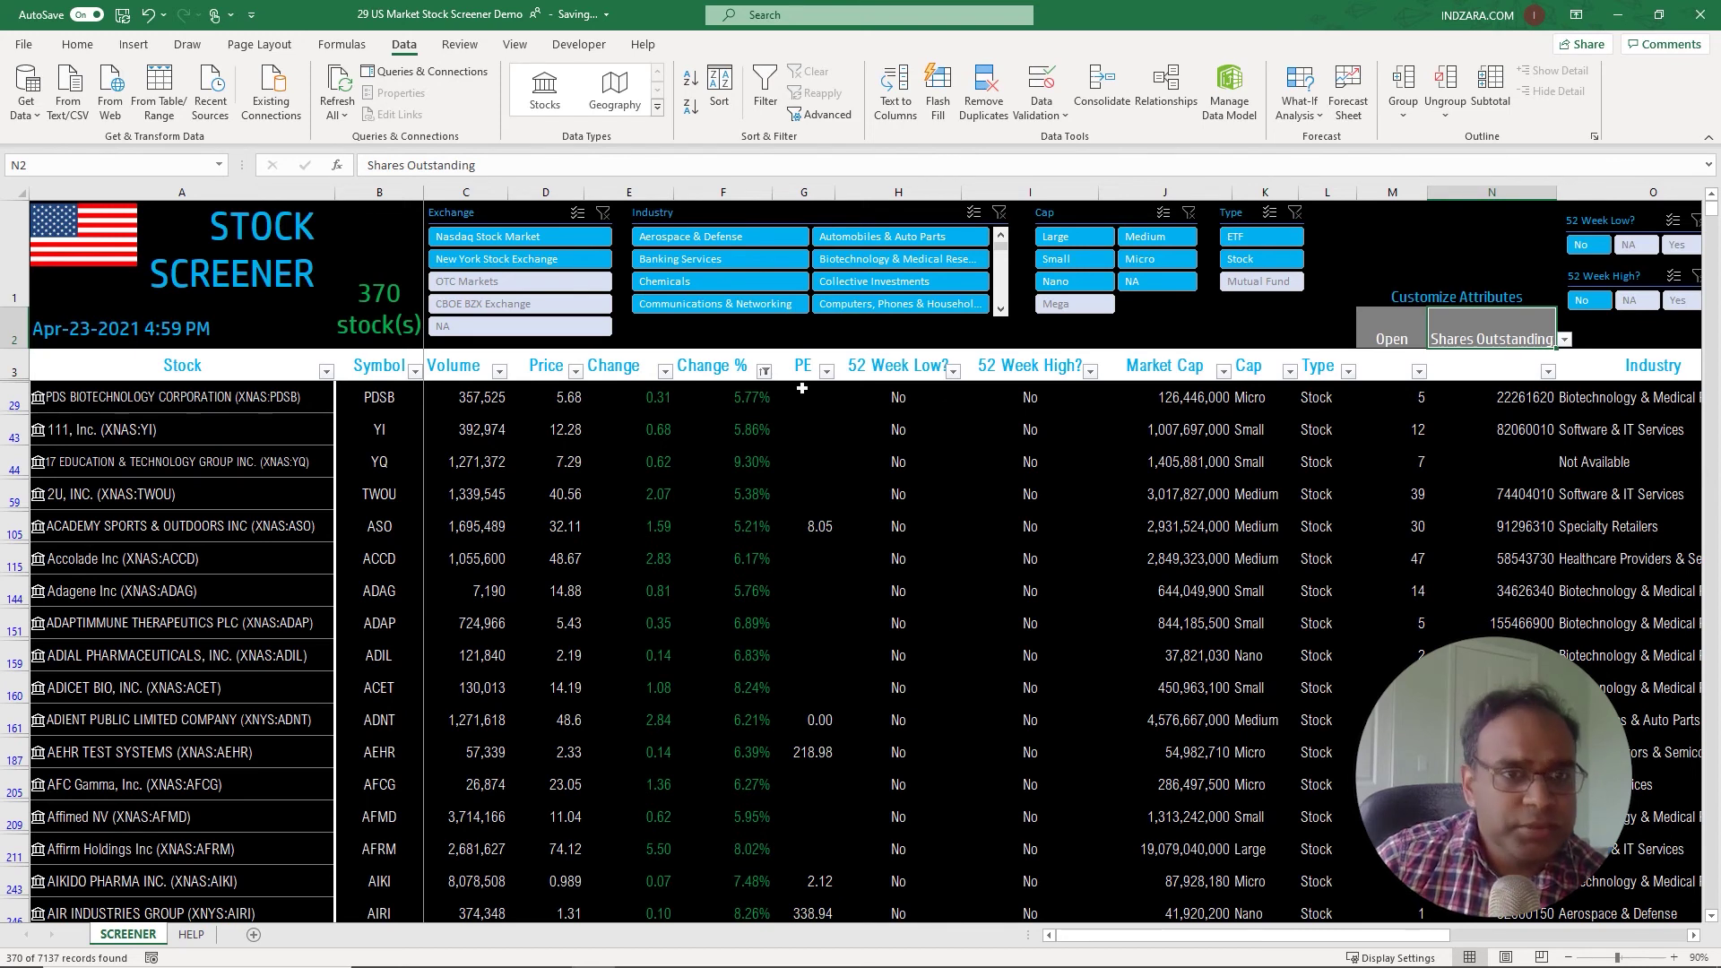
pyautogui.click(770, 378)
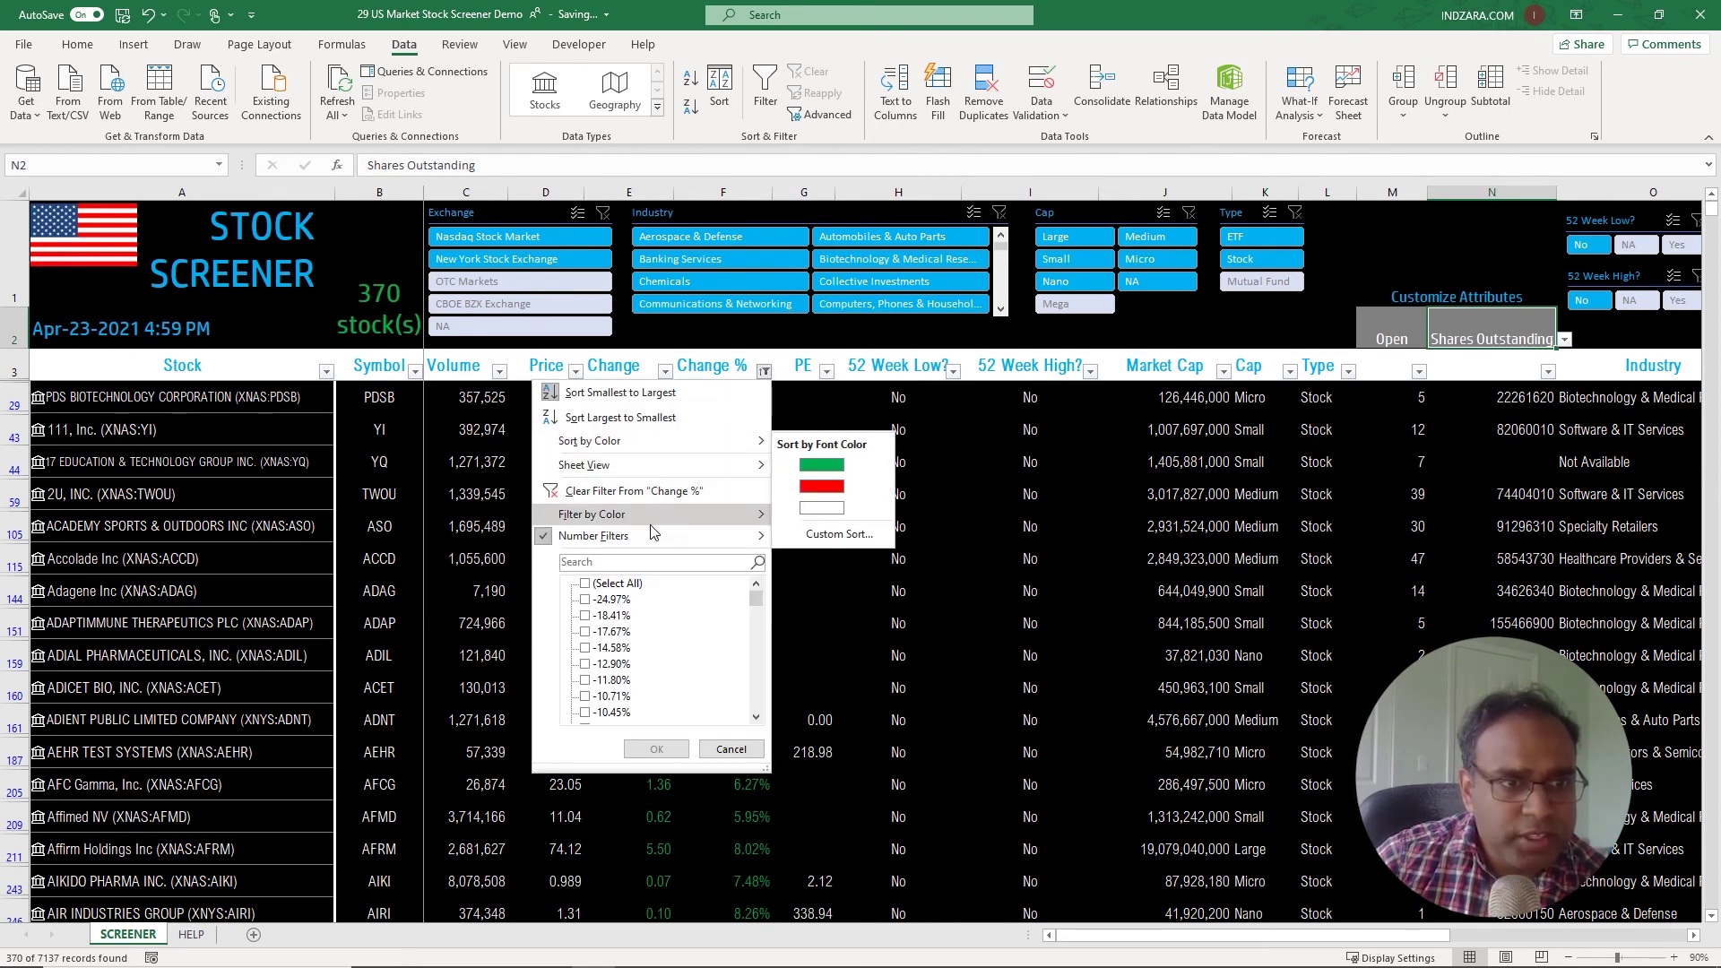
pyautogui.click(643, 491)
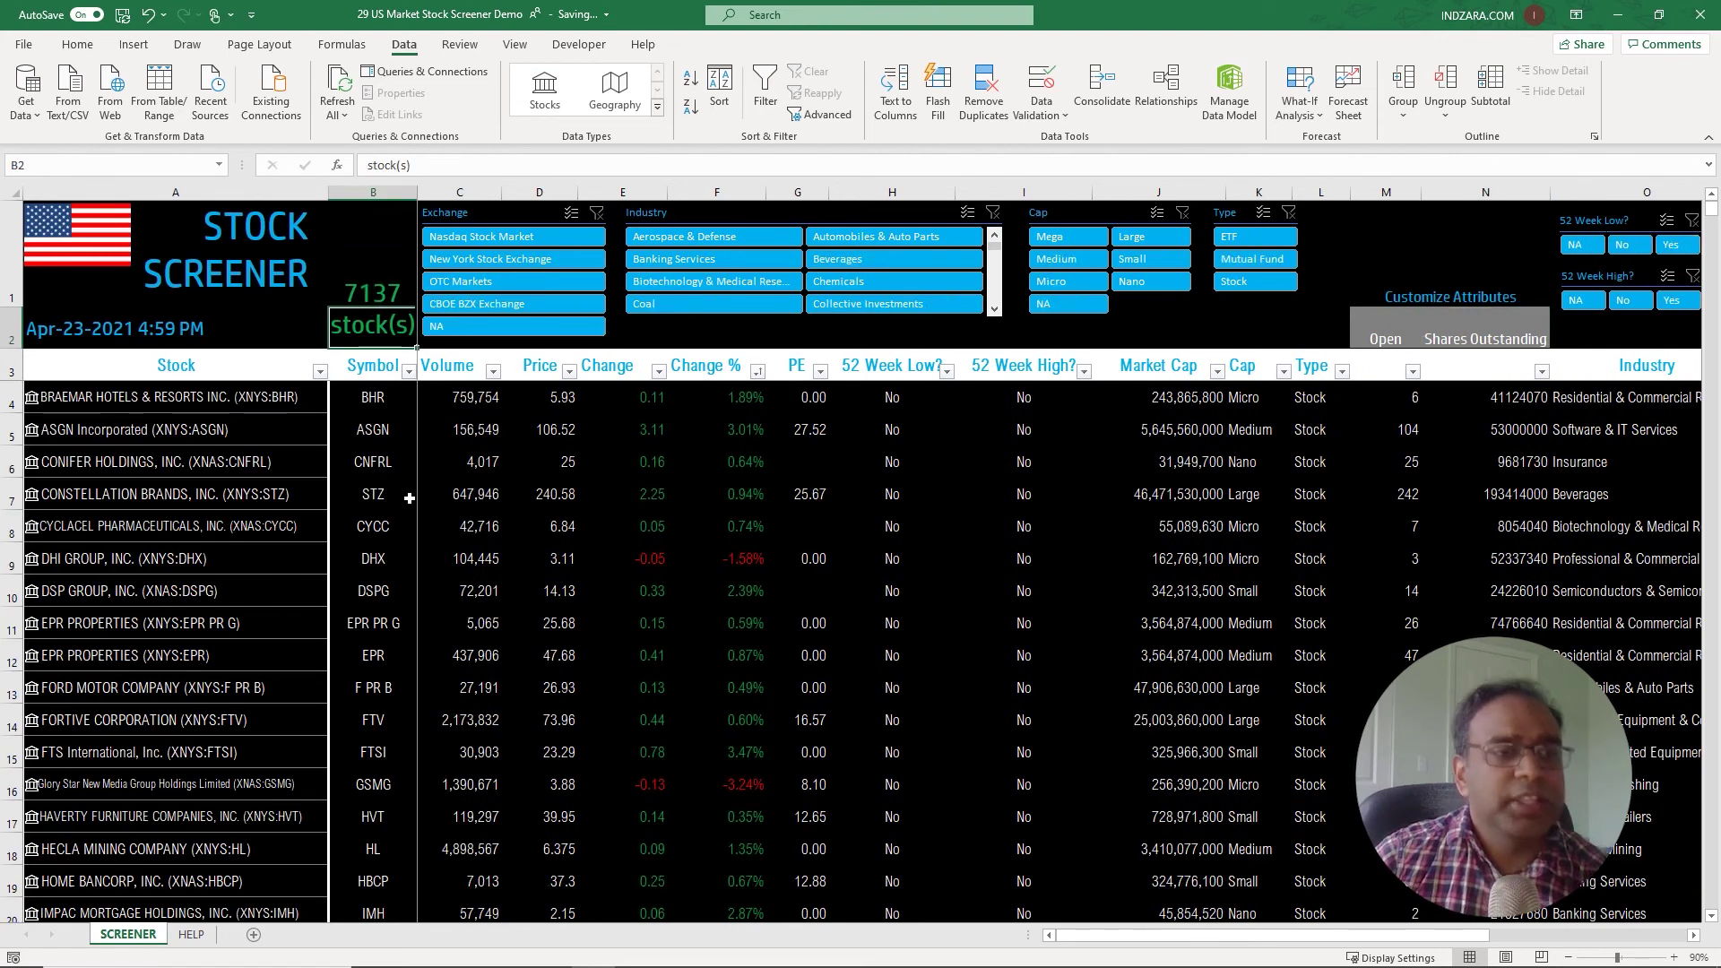
# Step: Go from the first stock's symbol to the end of the Symbol column to view the last stocks in the list
pyautogui.press('Down')
pyautogui.press('Down')
pyautogui.press('Down')
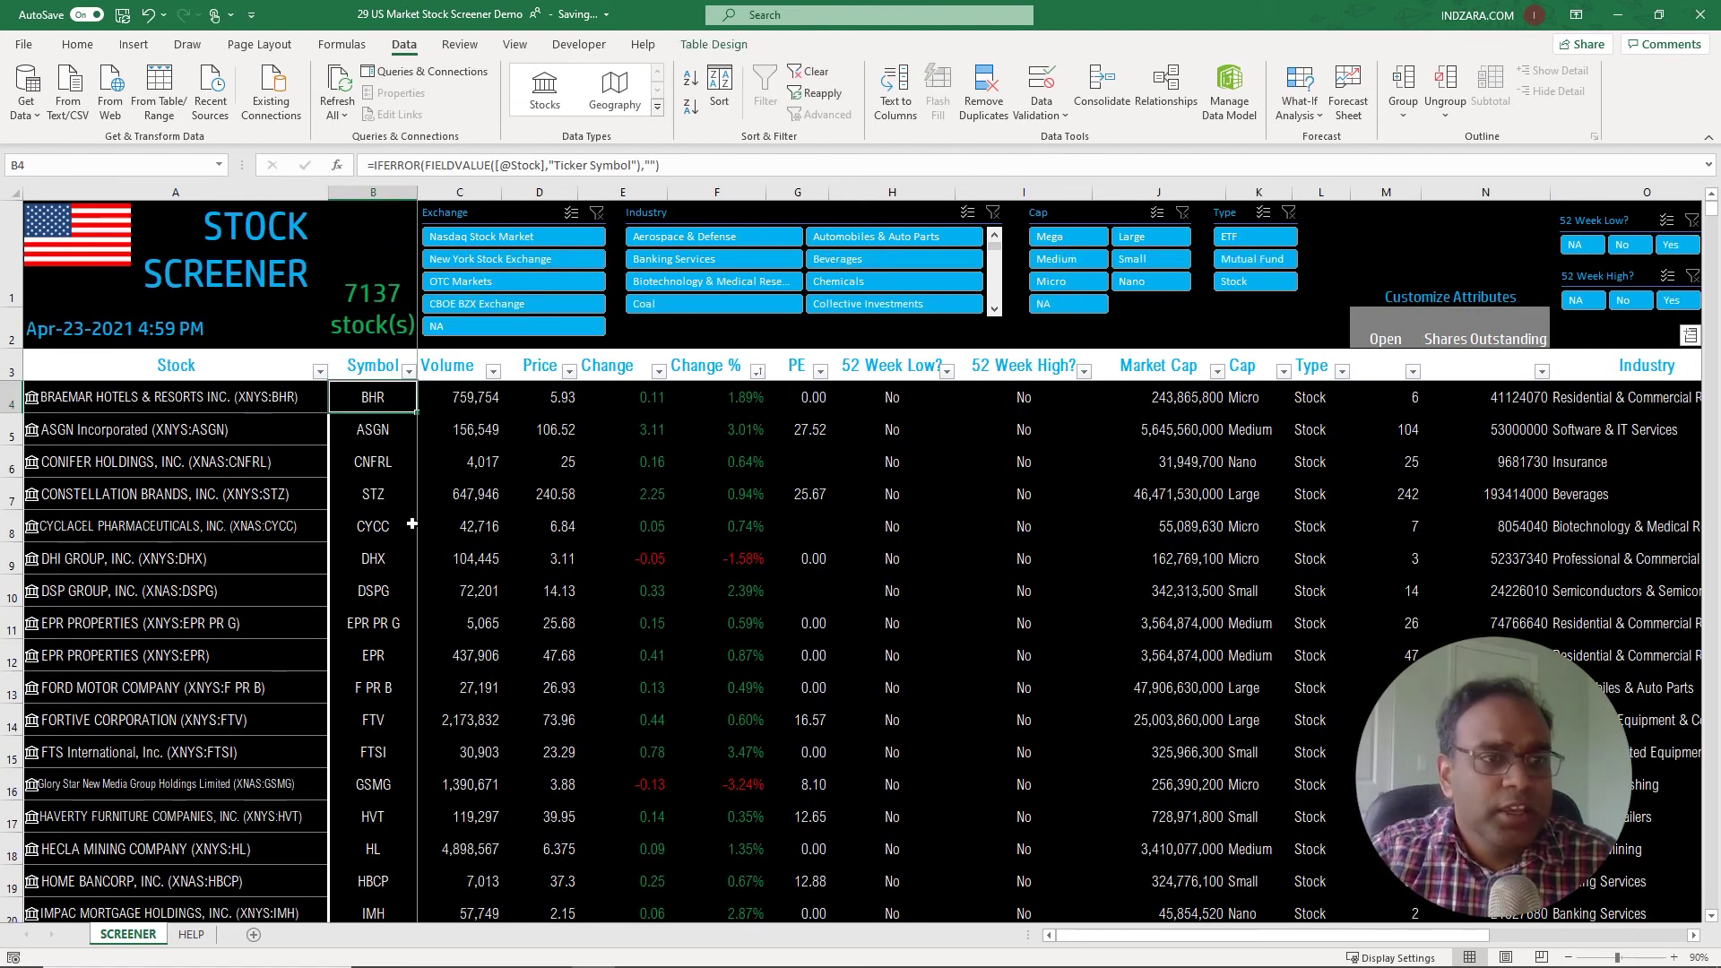
pyautogui.hotkey('ctrl', 'Down')
pyautogui.scroll(-4, 411, 523)
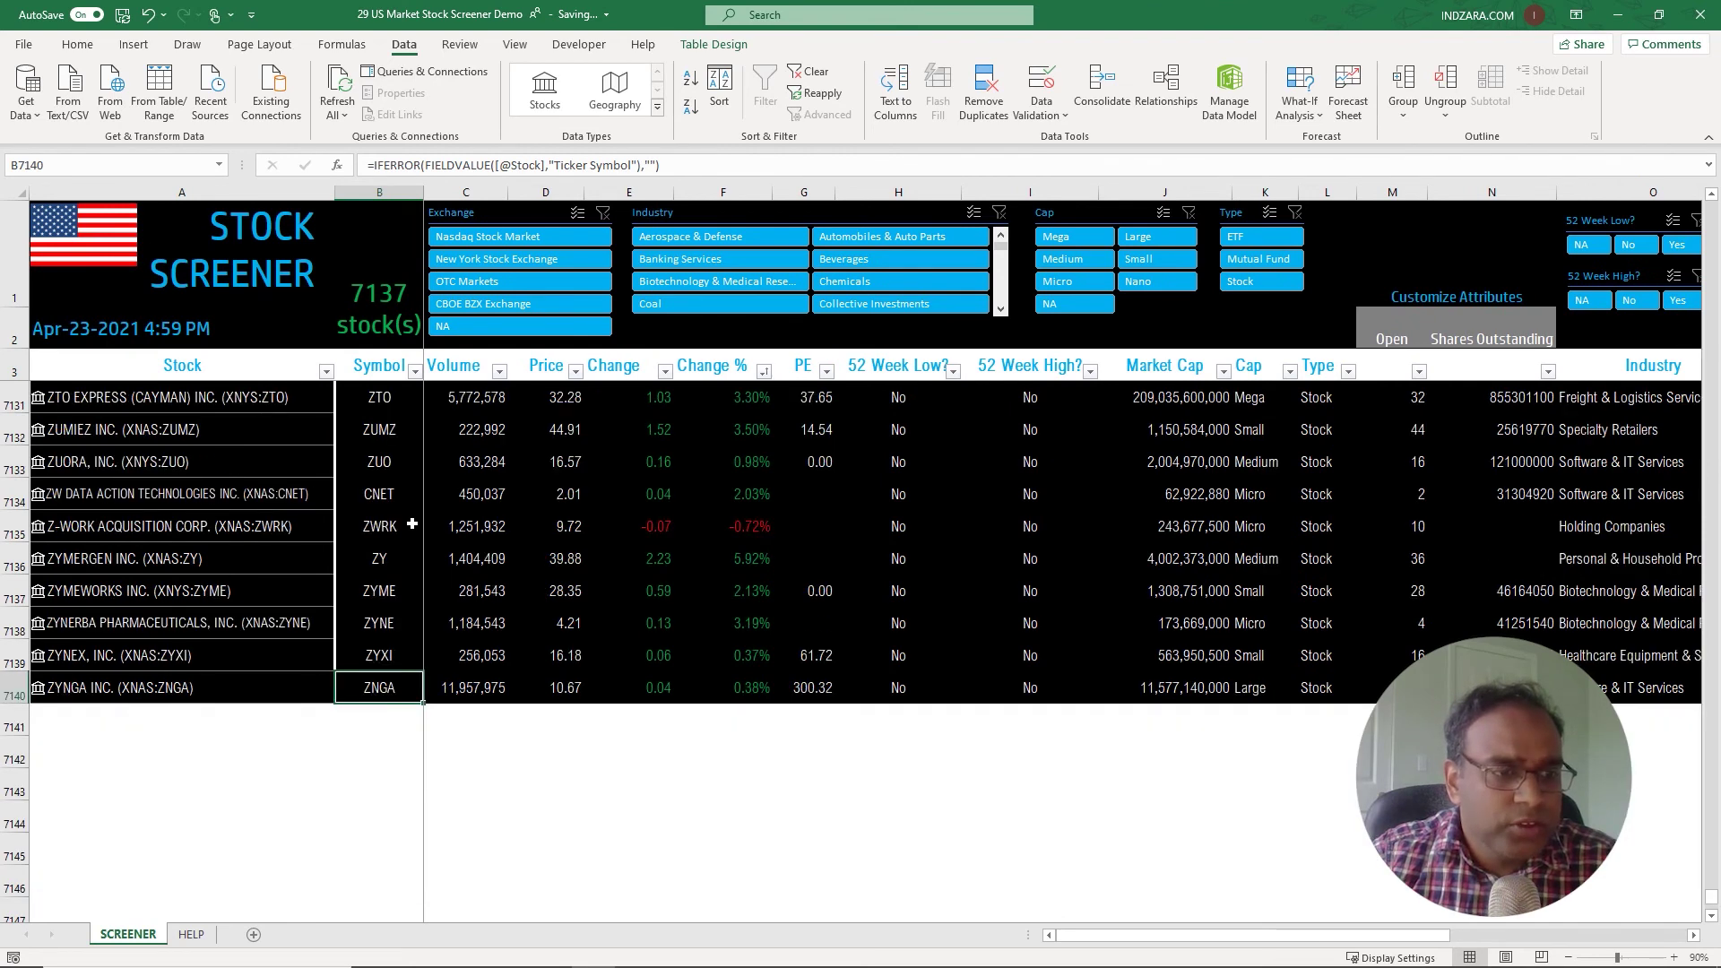
# Step: Add TATA as a new stock in the first empty Stock cell below the table's last row, and view its entry
pyautogui.click(108, 536)
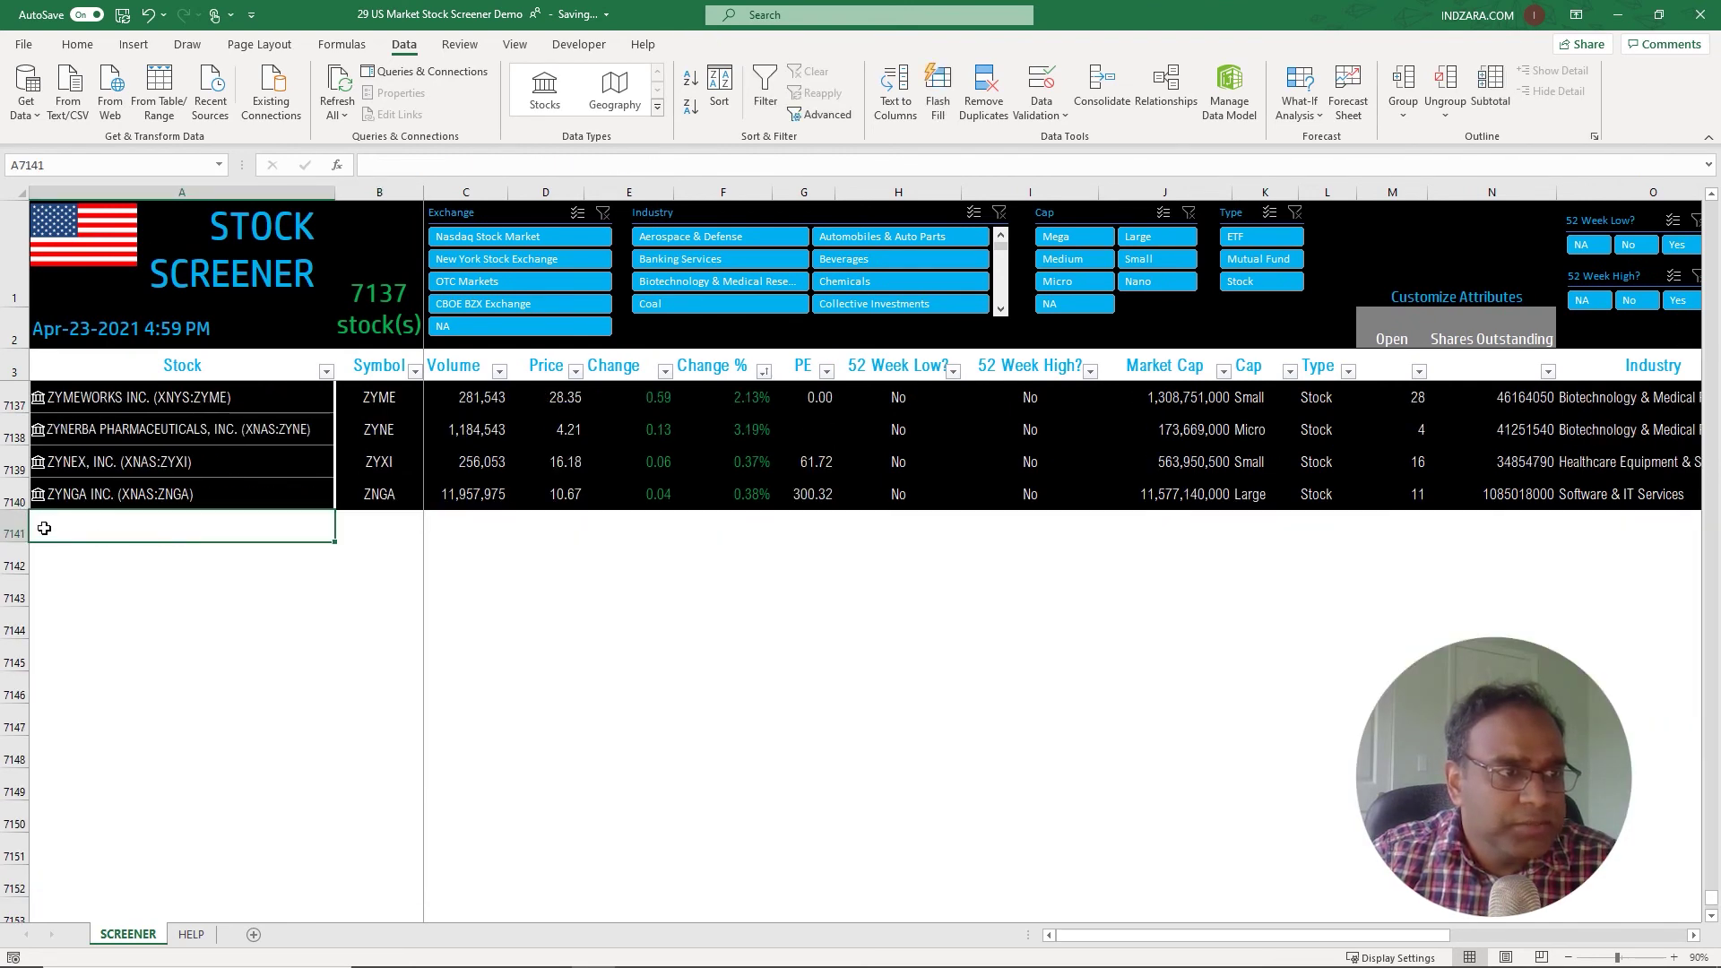
pyautogui.click(103, 491)
pyautogui.click(108, 532)
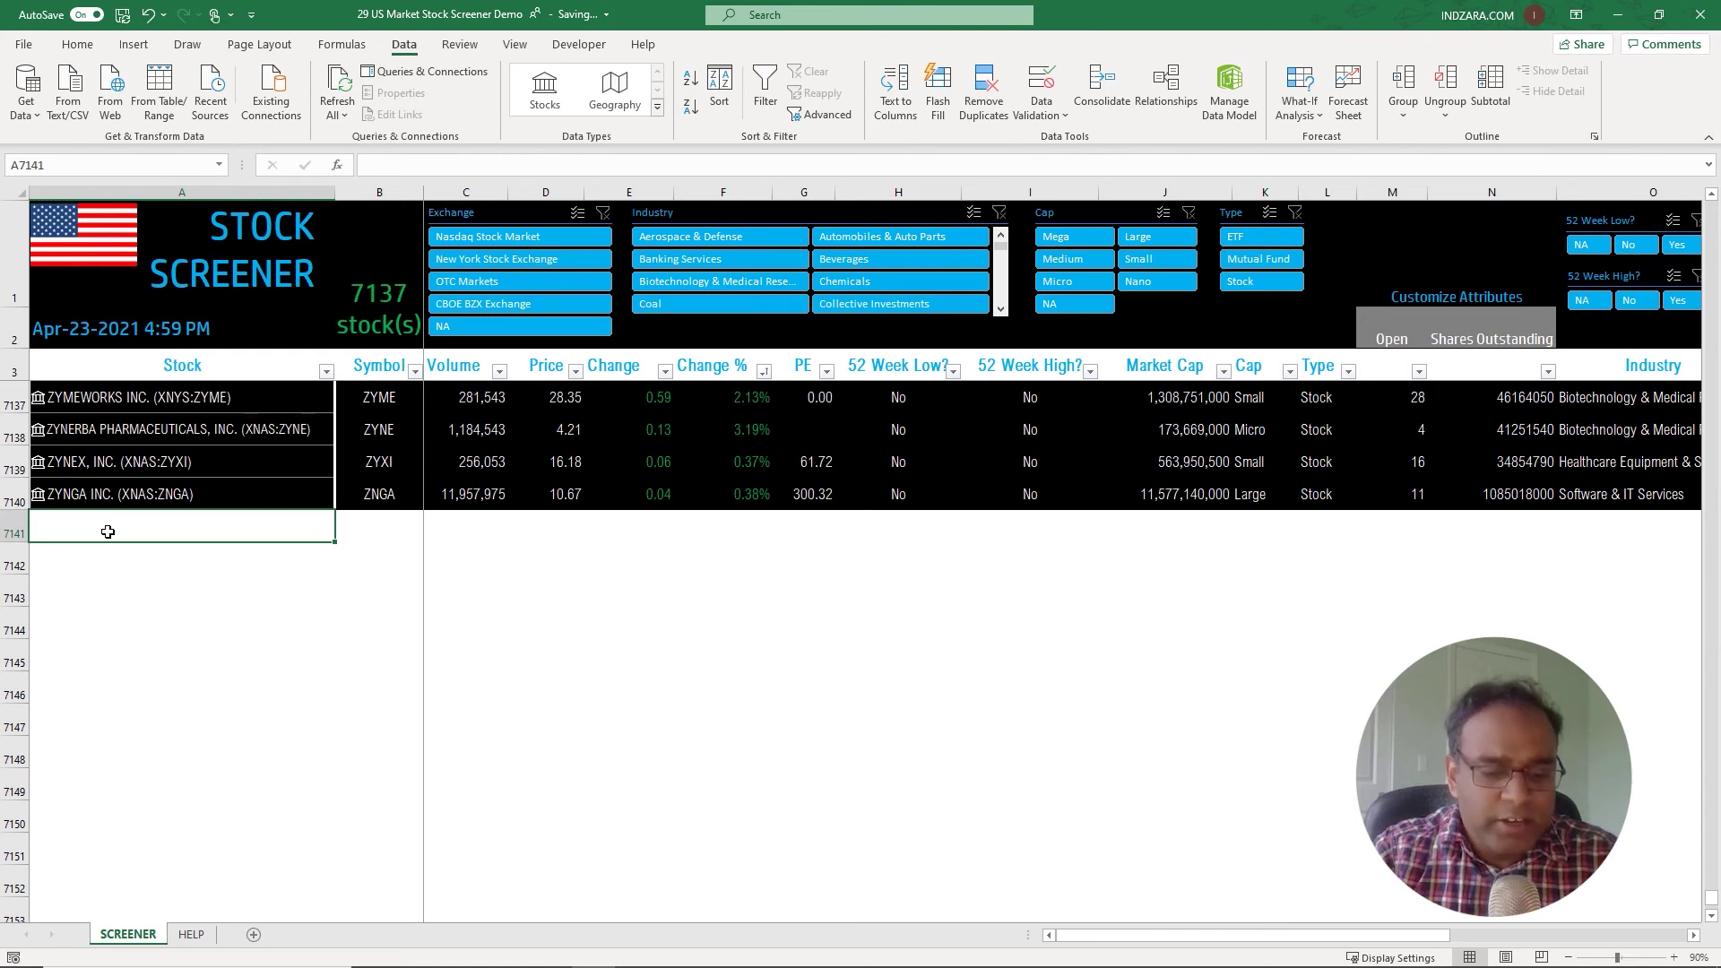
pyautogui.write('TATA')
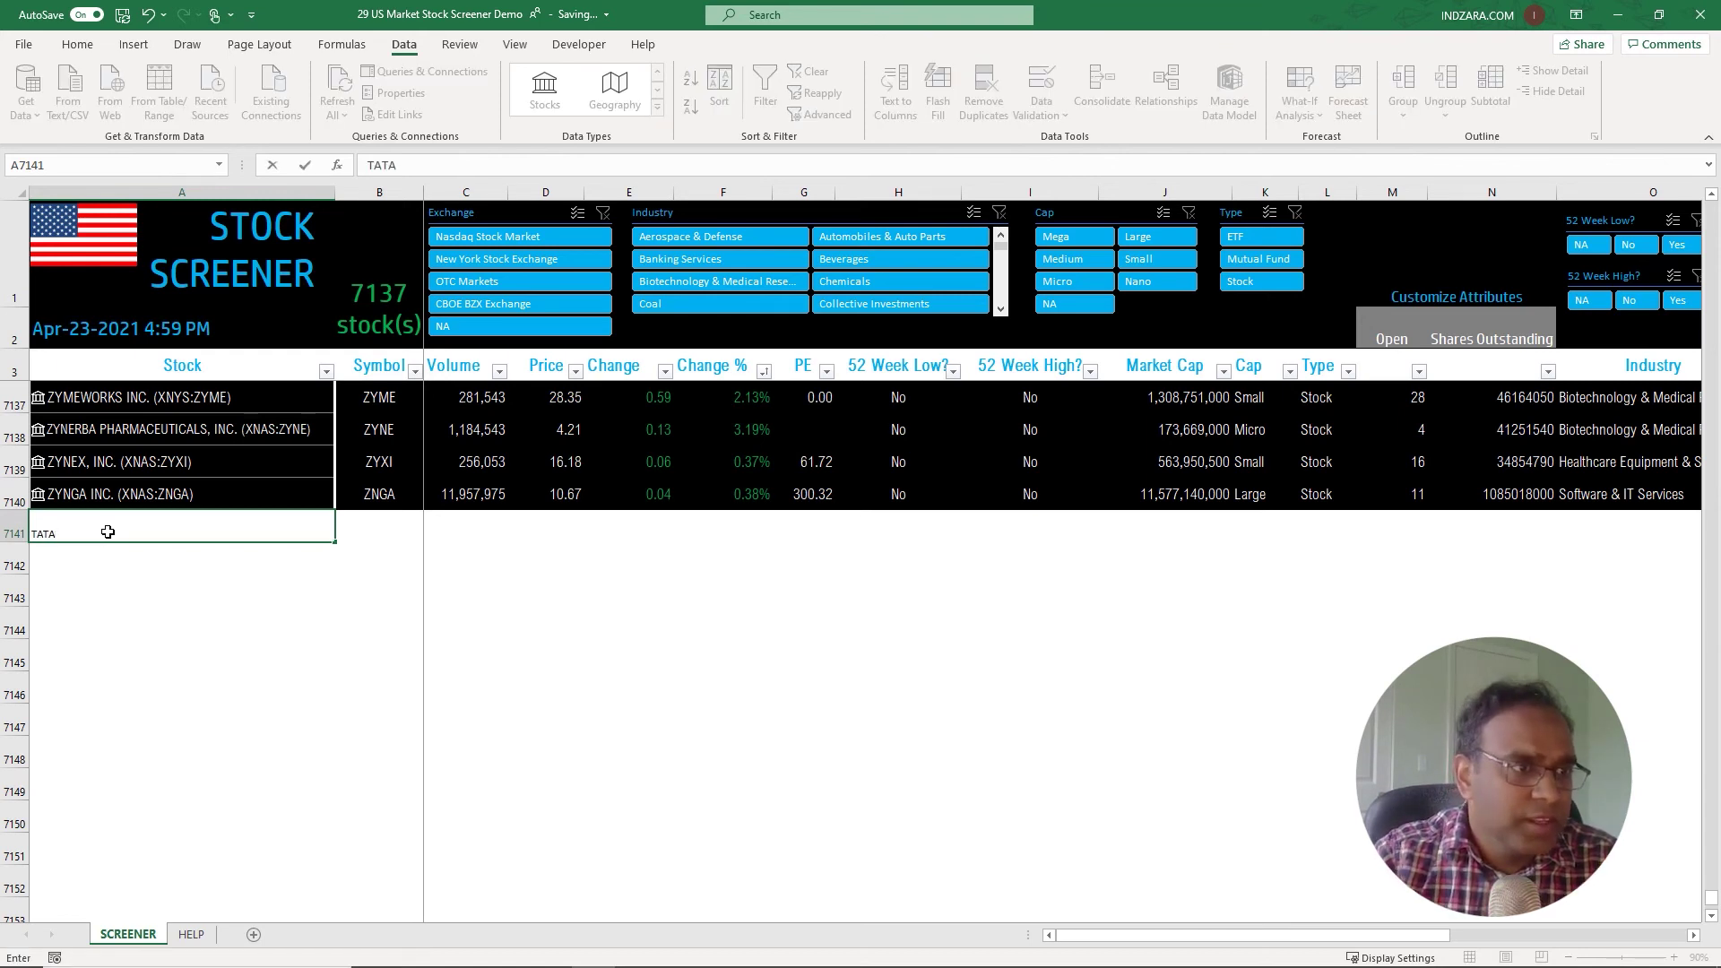
pyautogui.press('Return')
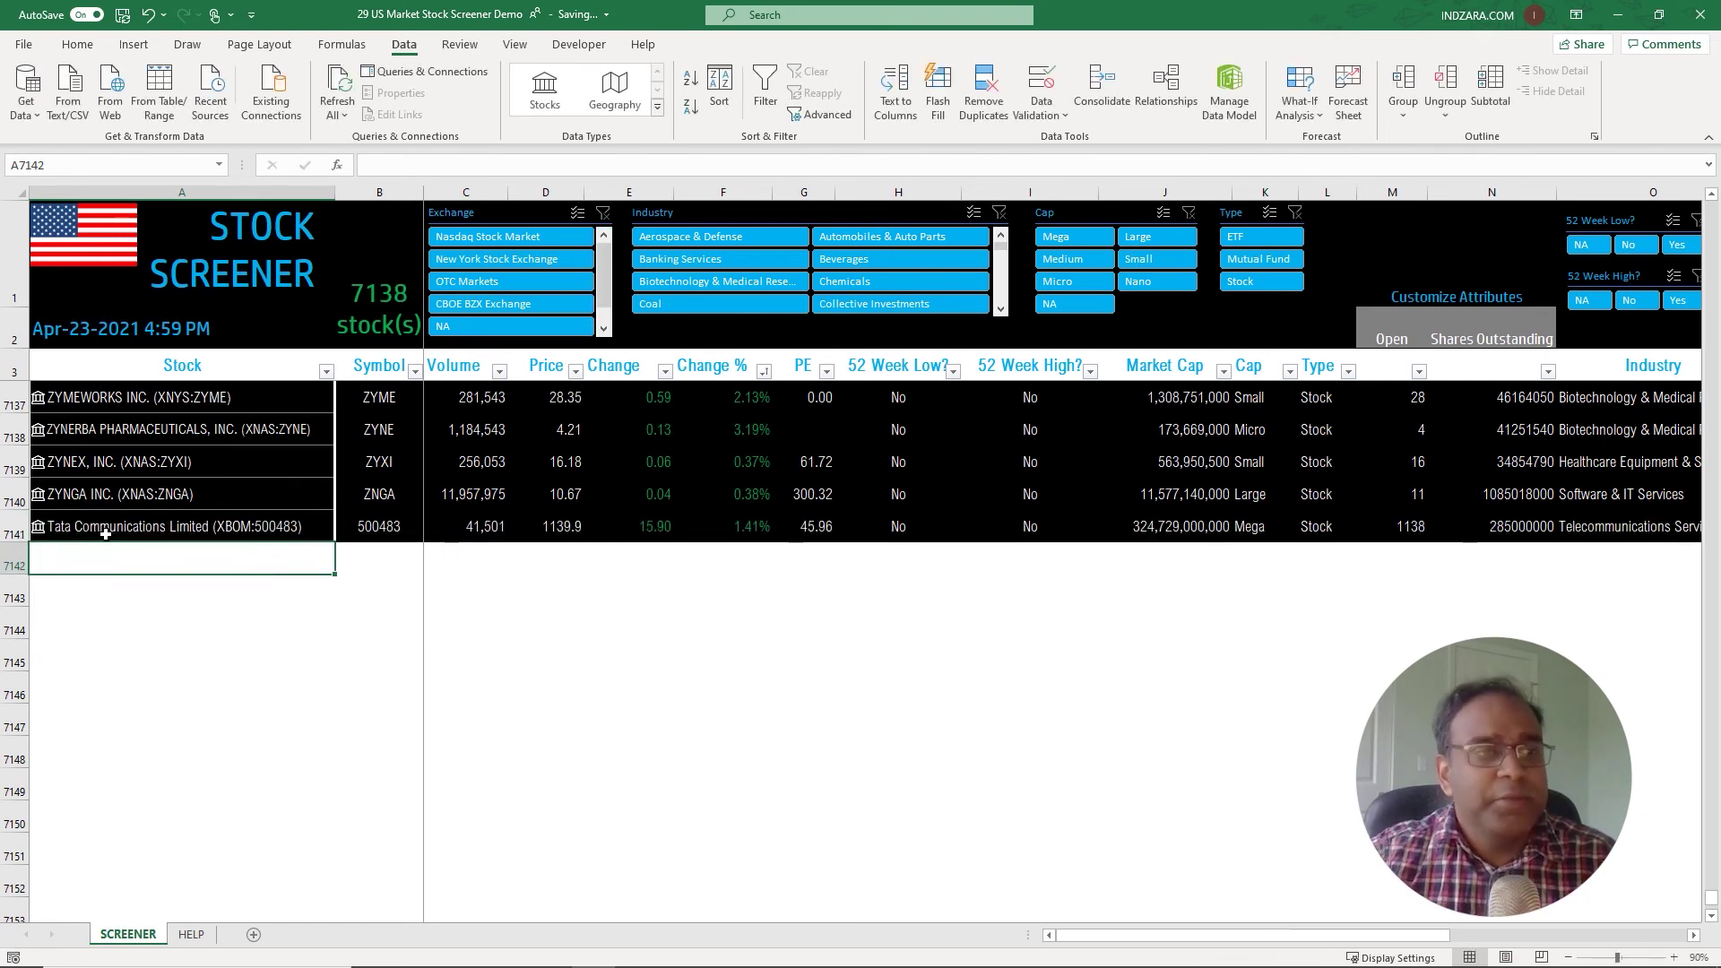
pyautogui.click(106, 534)
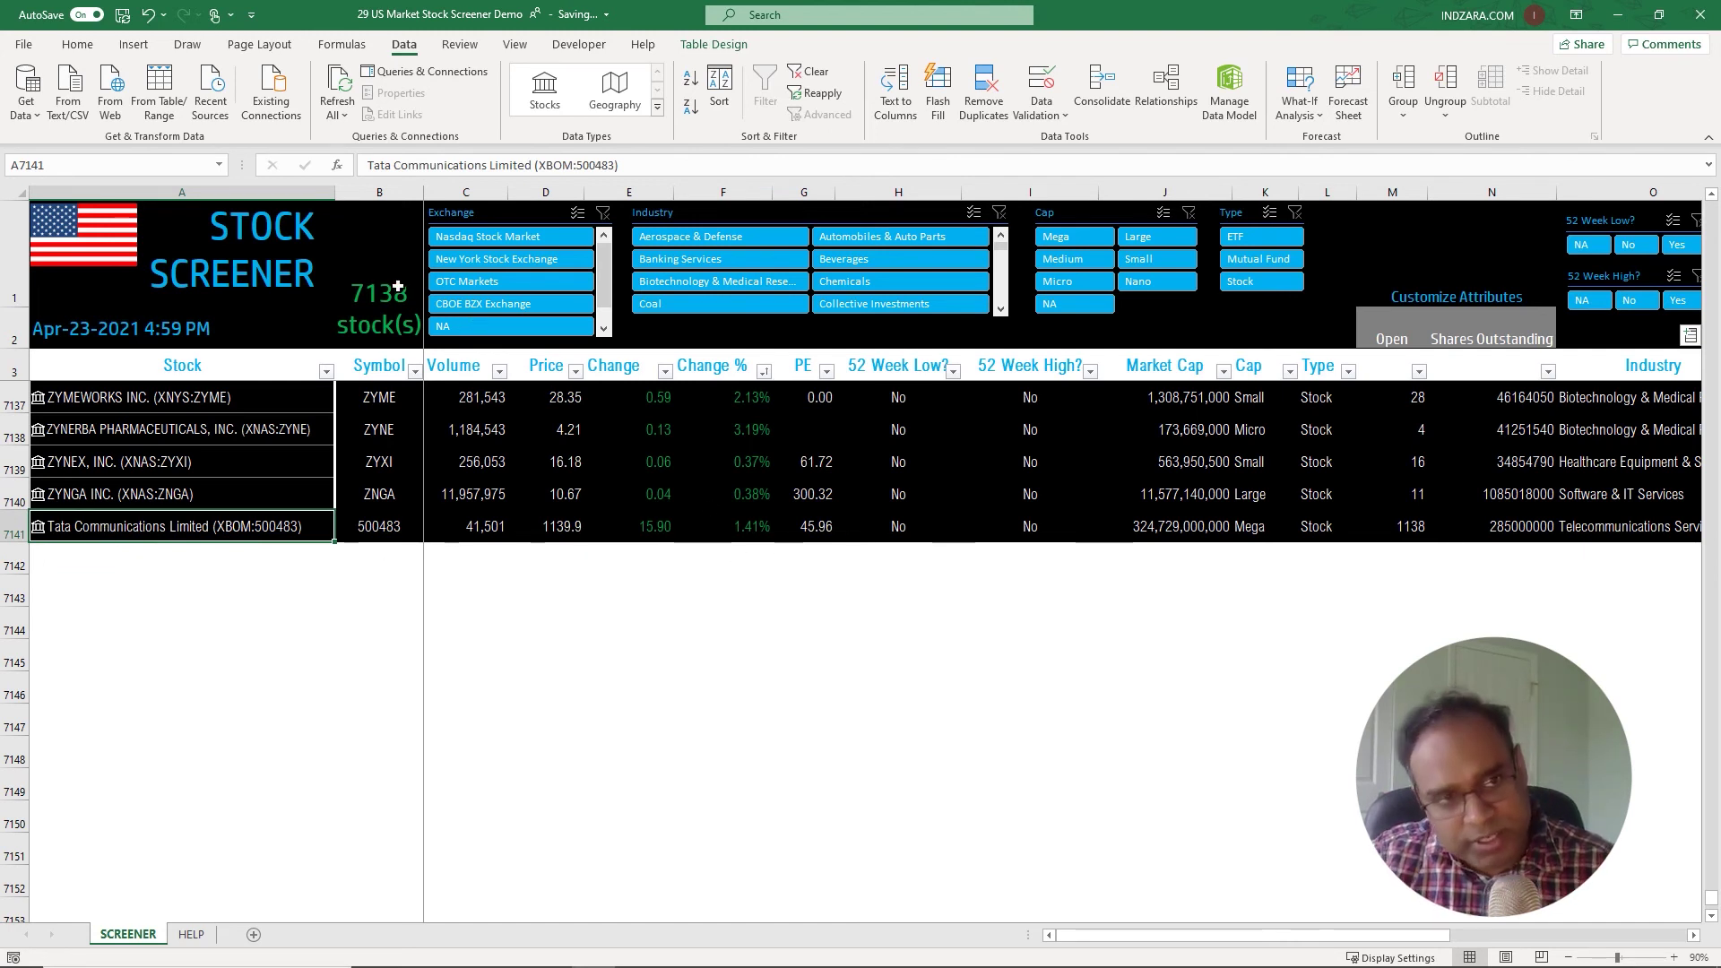
pyautogui.click(289, 557)
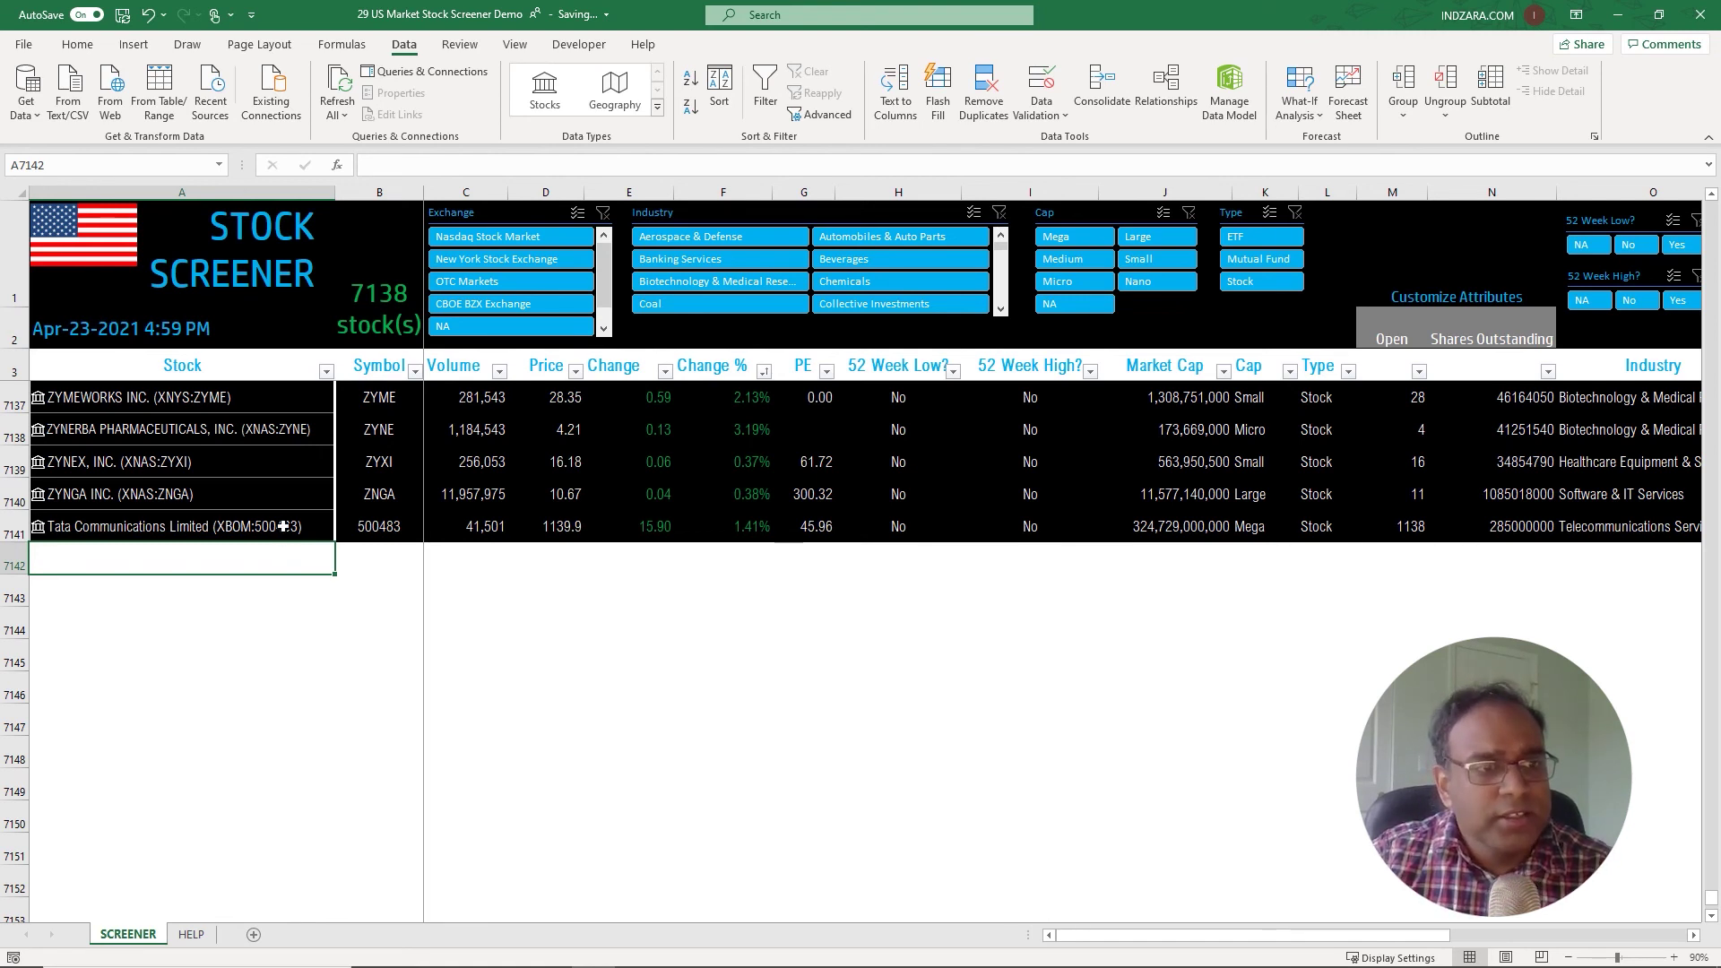
# Step: Delete the Tata Communications Limited row from the stock table
pyautogui.rightClick(283, 527)
pyautogui.moveTo(395, 637)
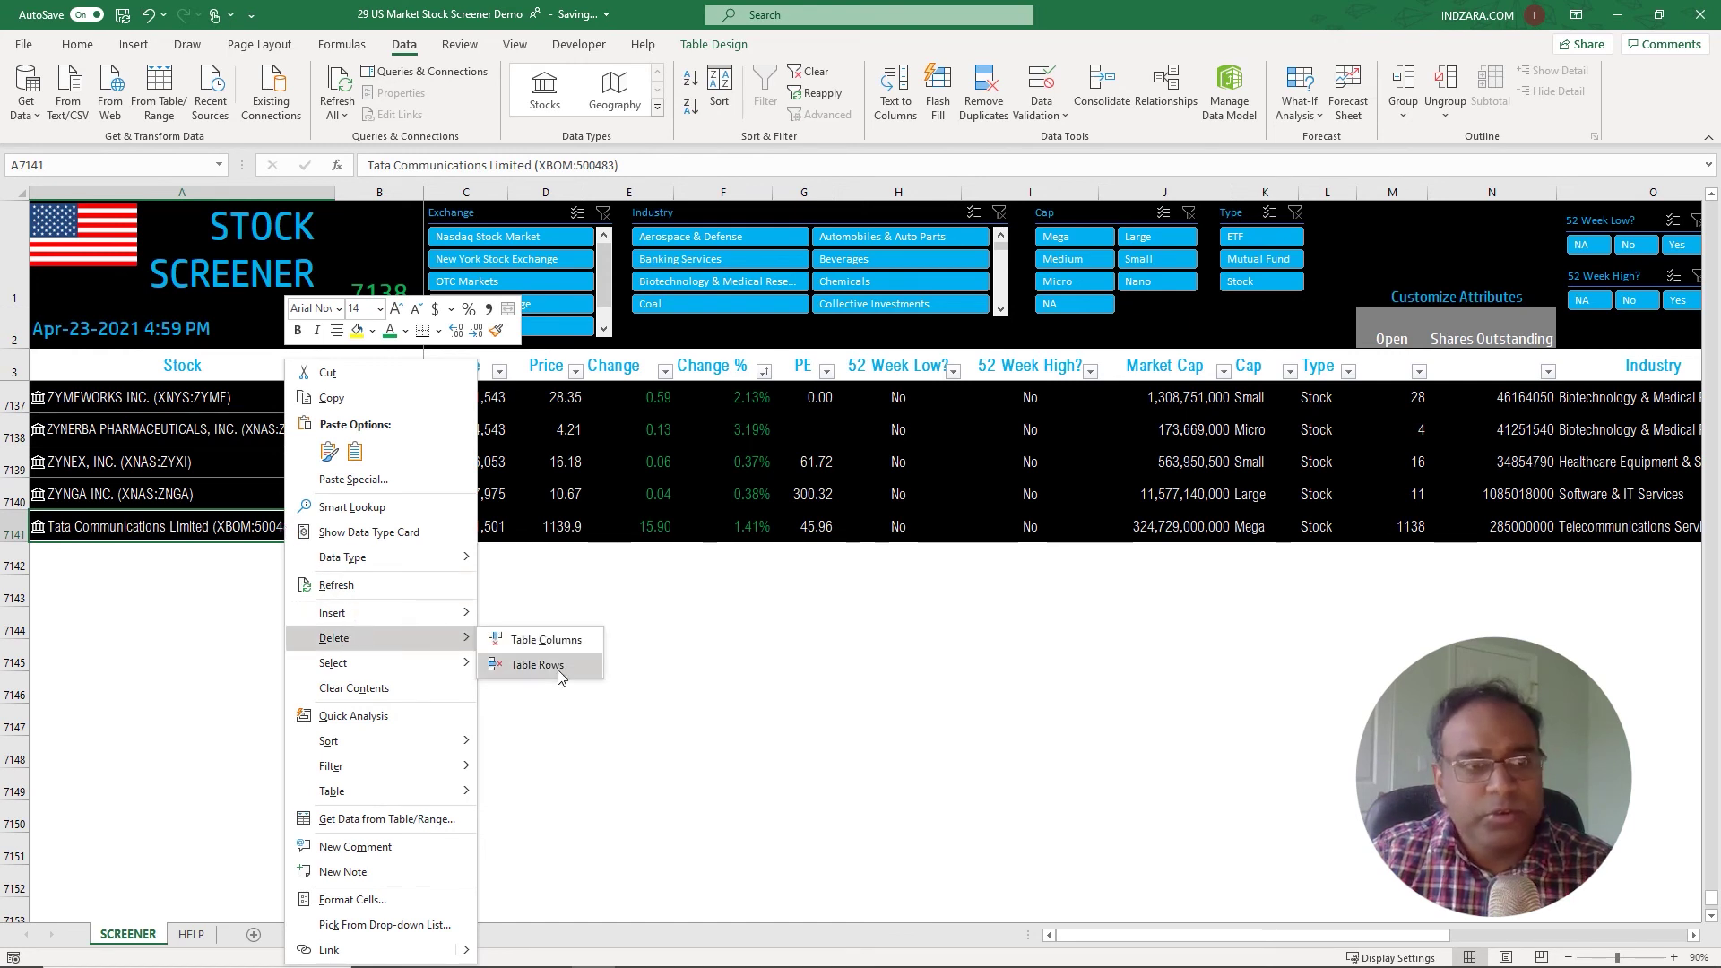
pyautogui.click(557, 672)
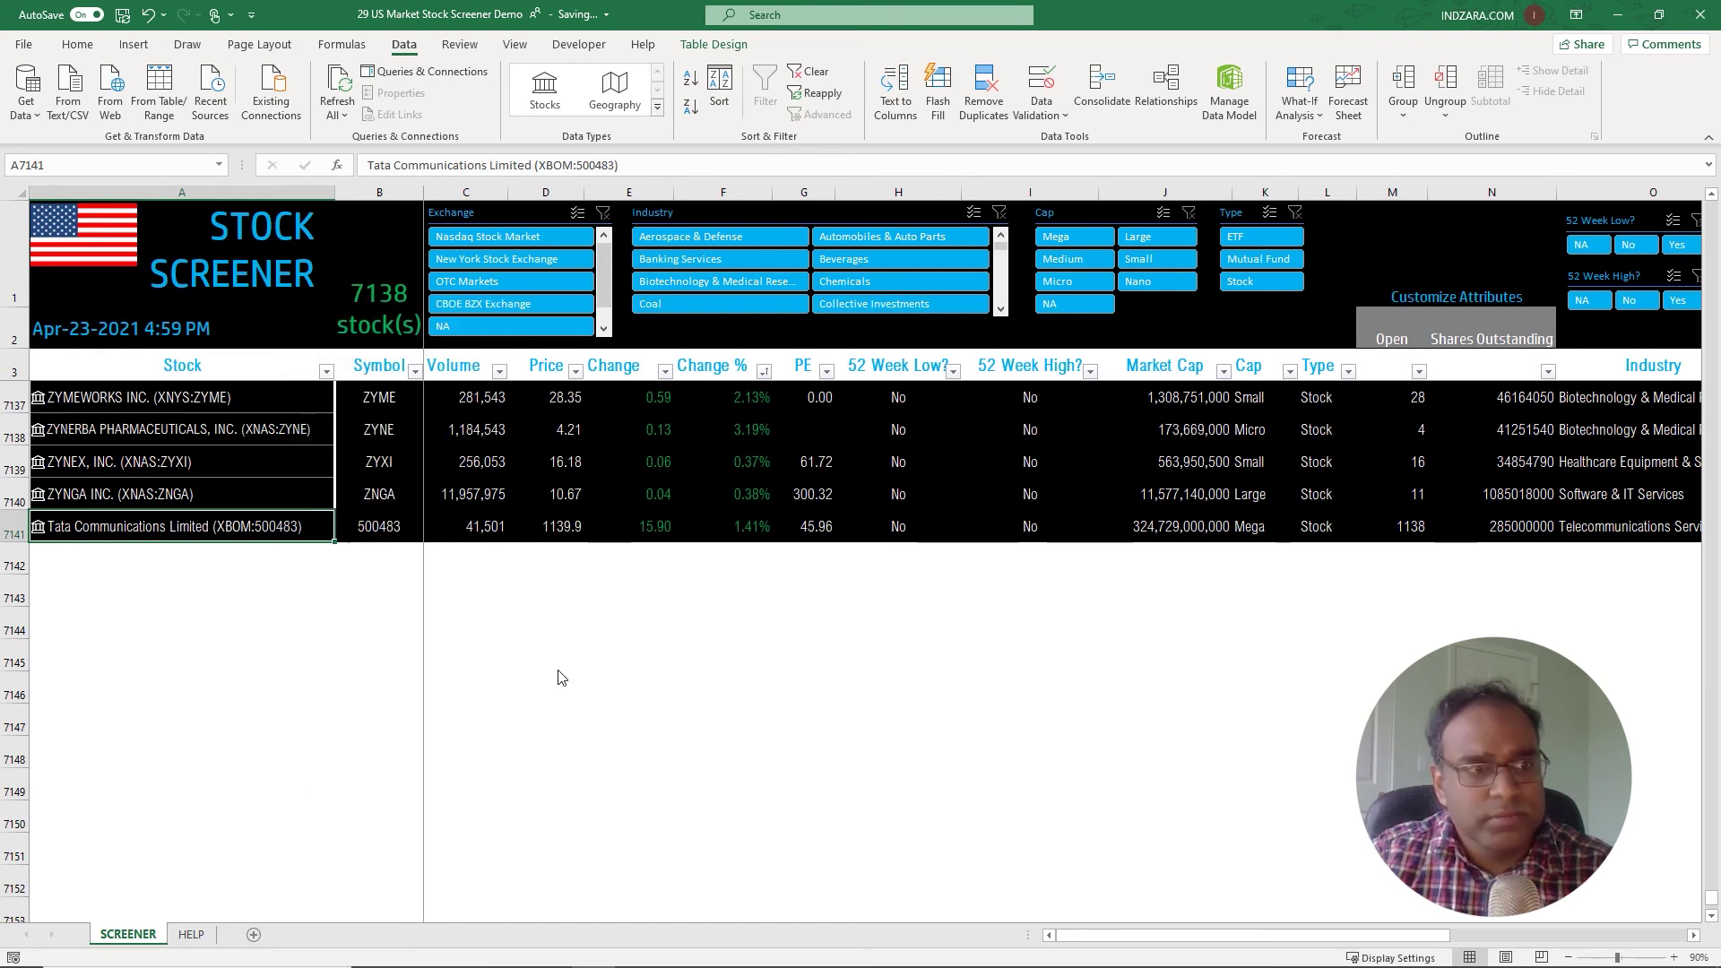
# Step: Change the data type match of the ZYNGA INC. stock by searching the Data Selector for only ZYNGA
pyautogui.rightClick(265, 492)
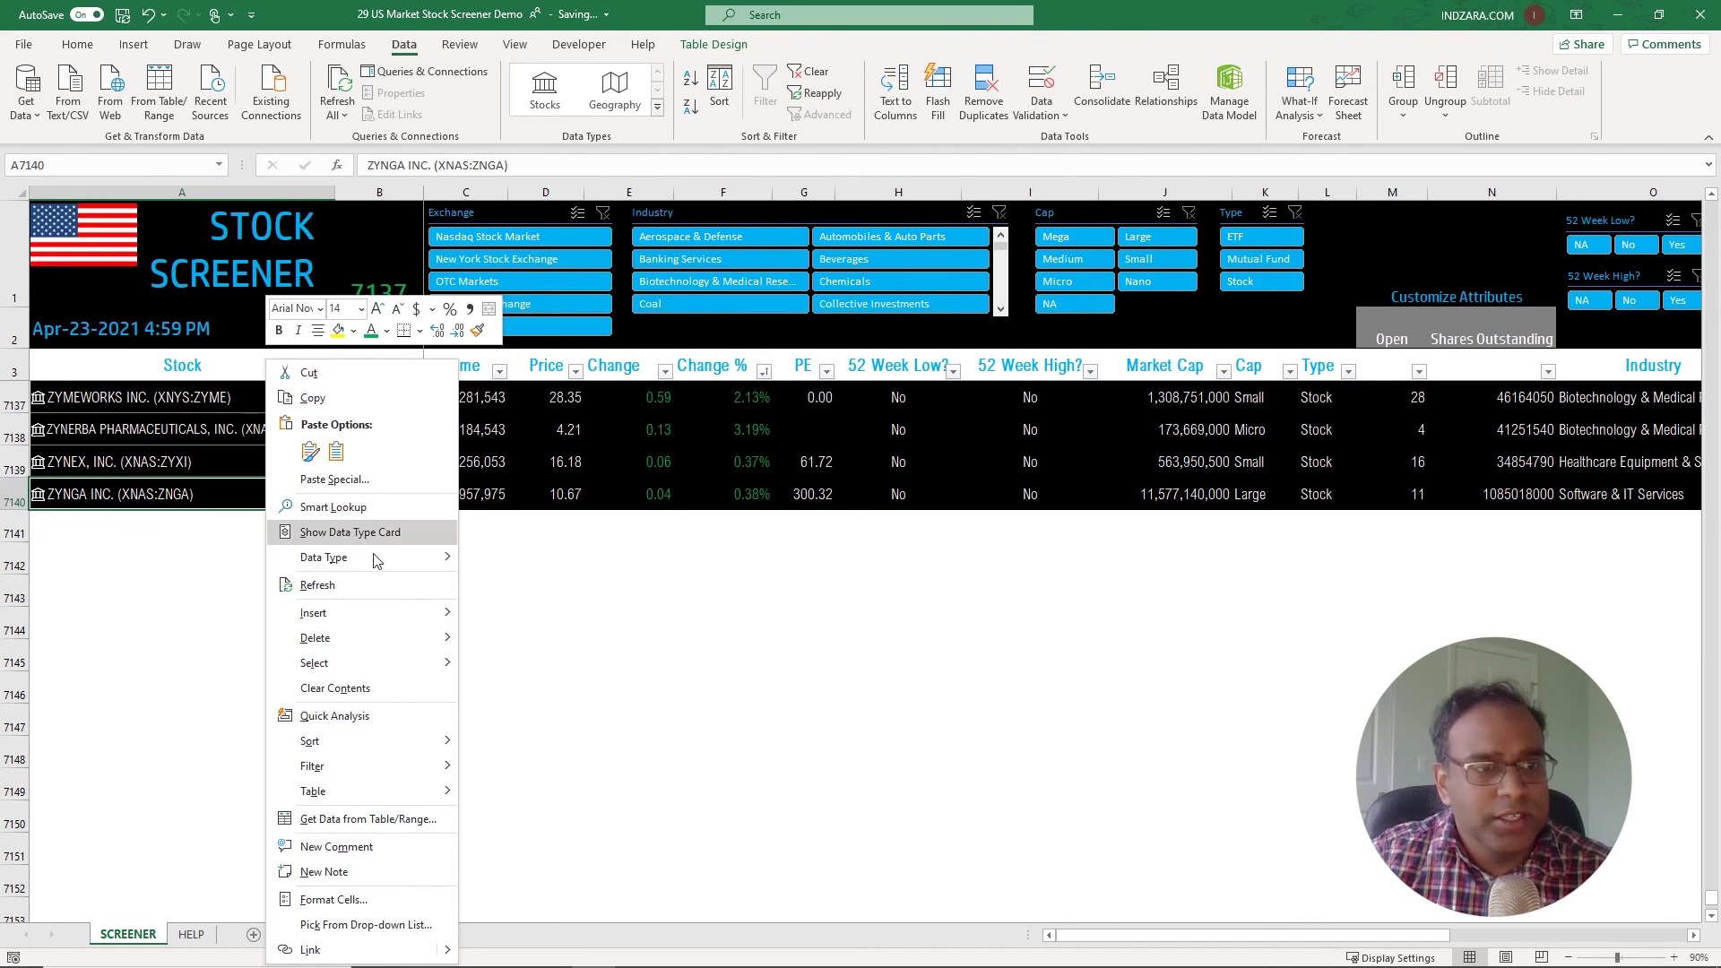
pyautogui.moveTo(376, 559)
pyautogui.click(518, 586)
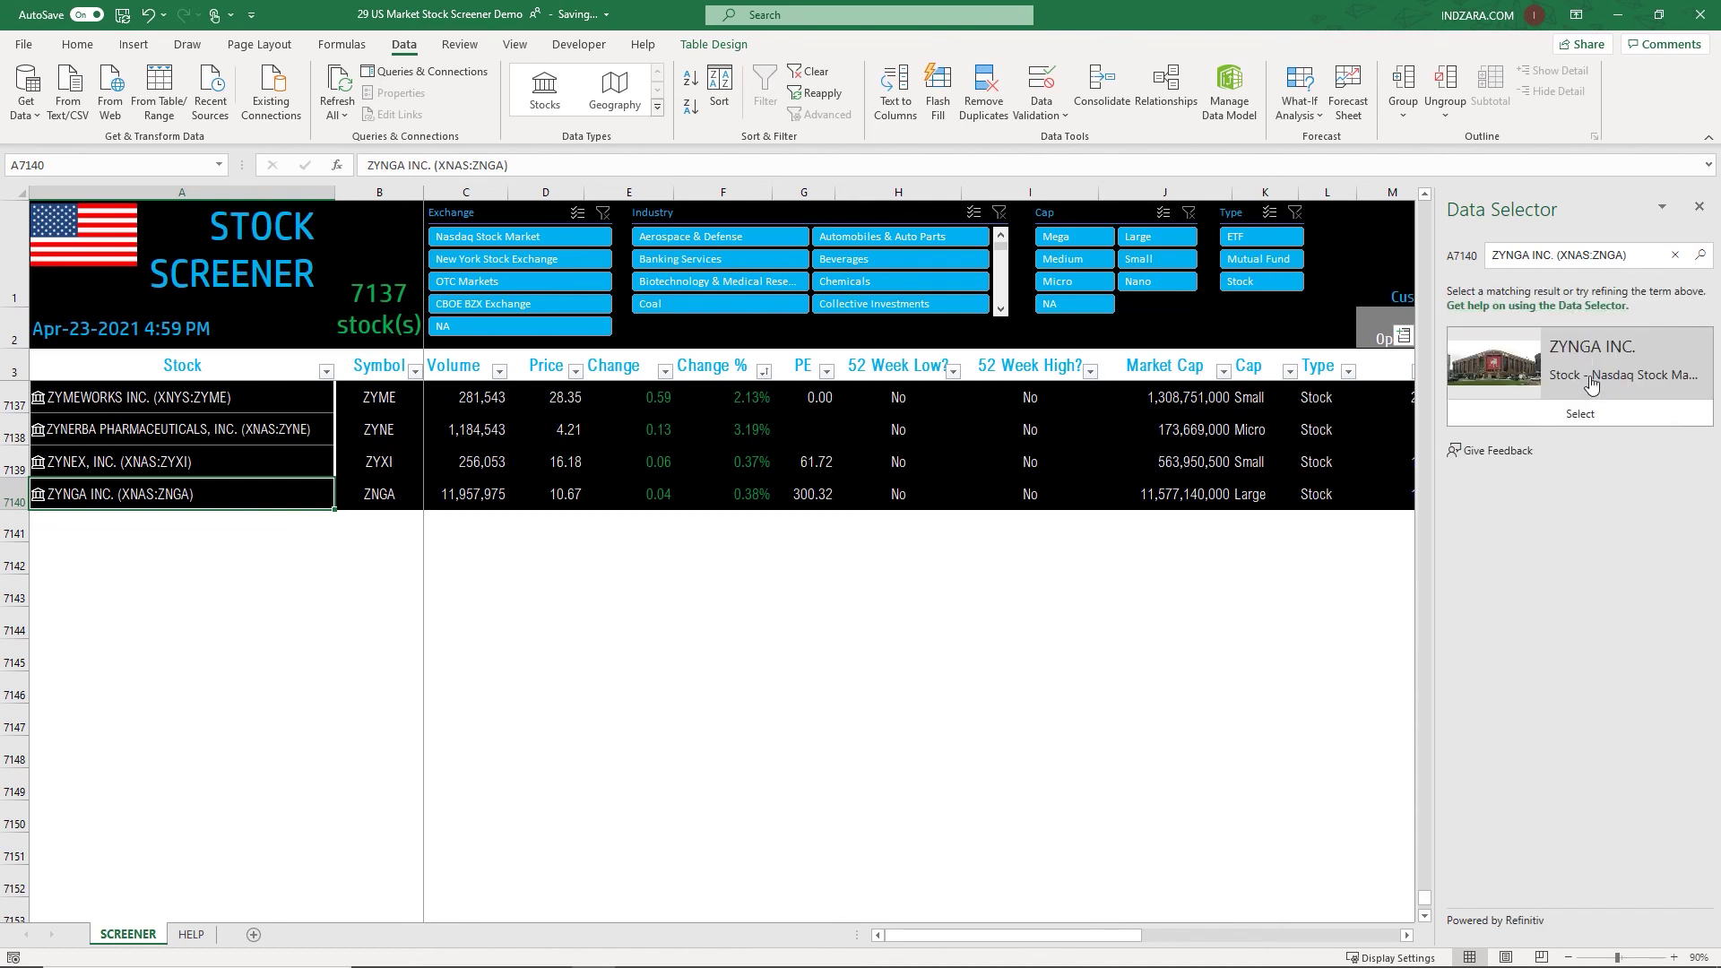
pyautogui.moveTo(1530, 255); pyautogui.dragTo(1623, 255)
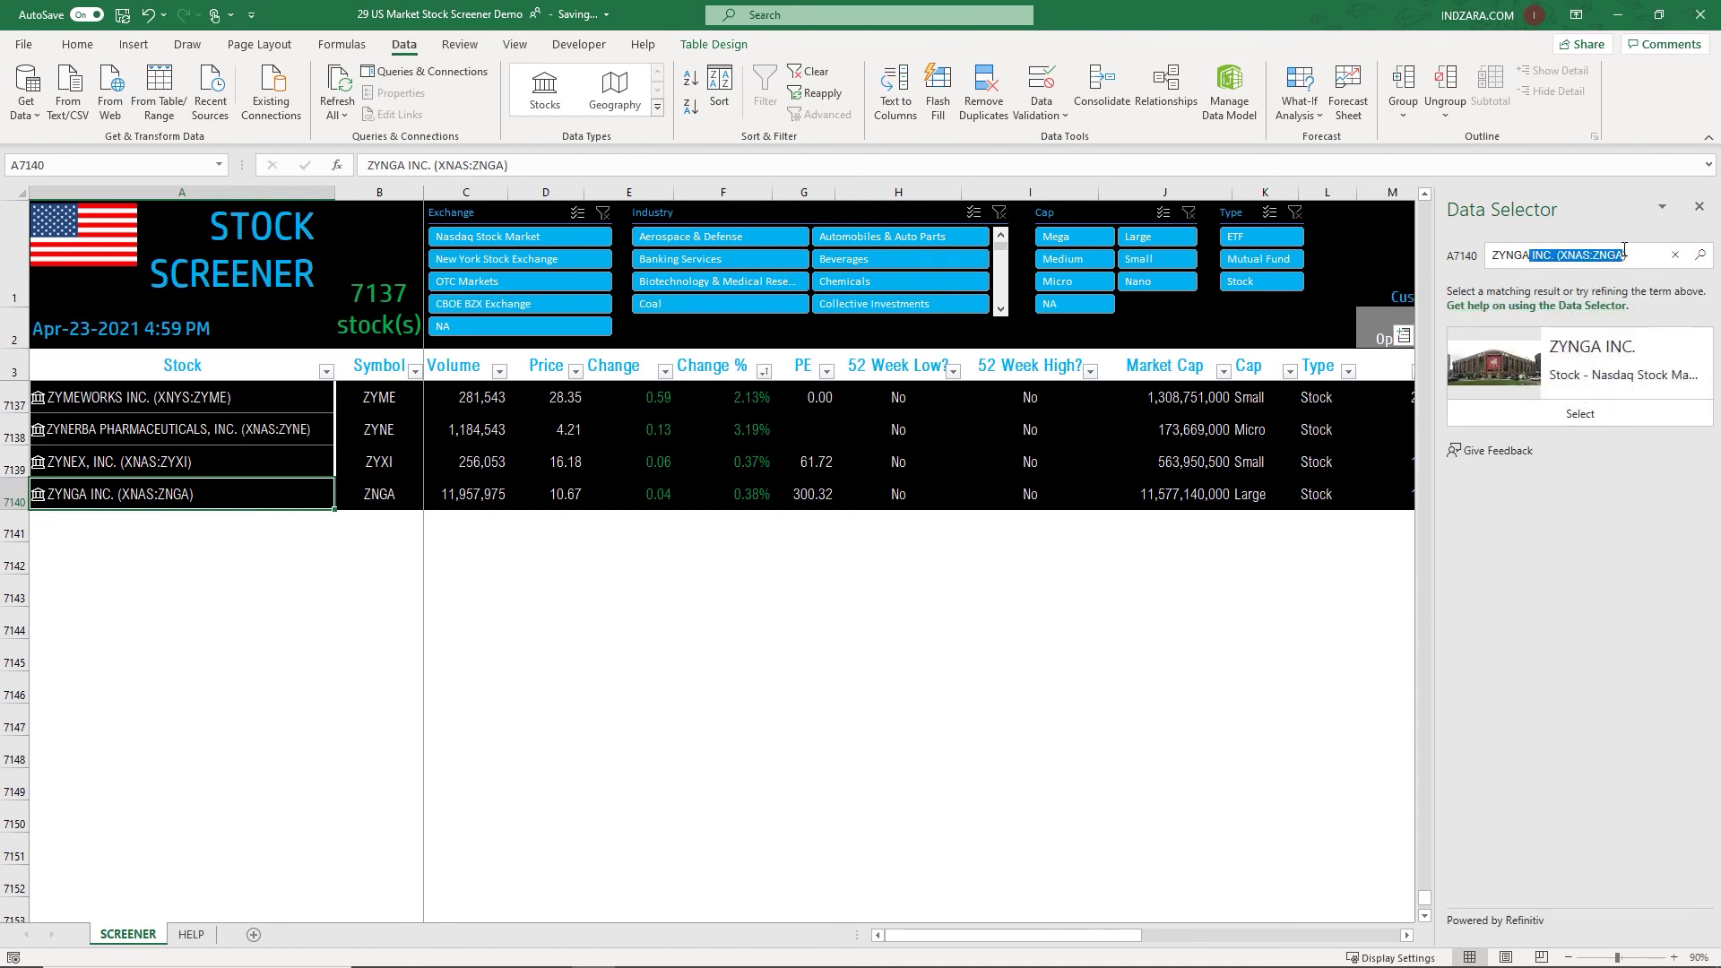
pyautogui.press('BackSpace')
pyautogui.press('Return')
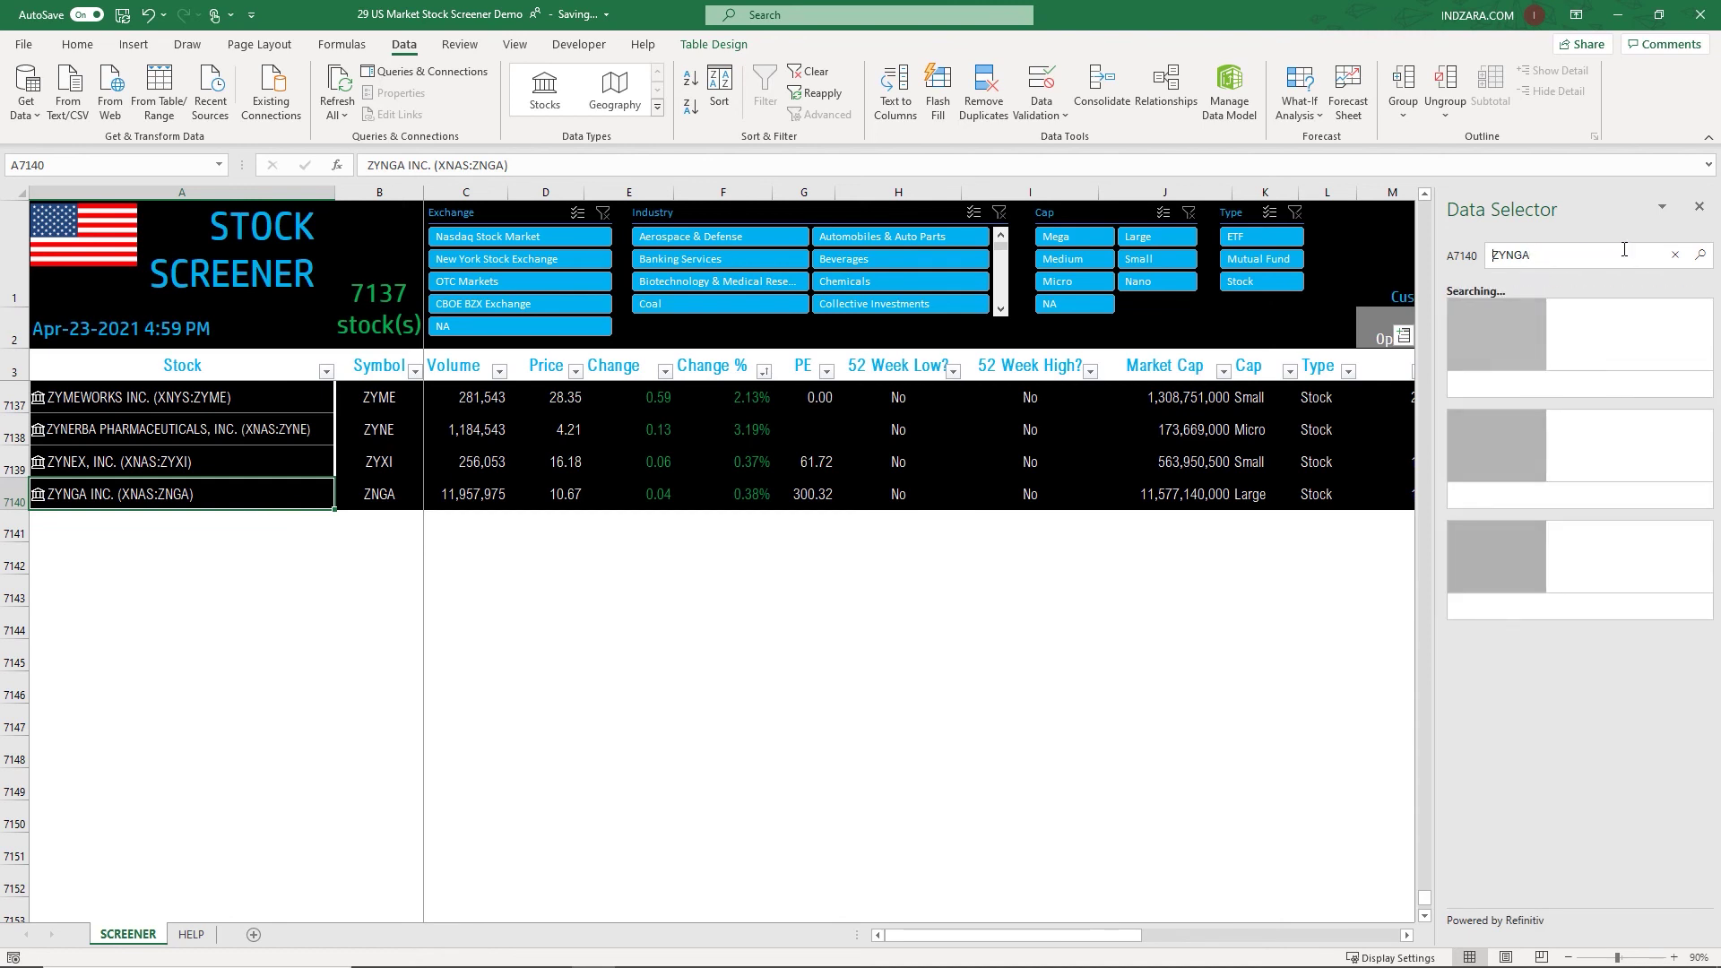